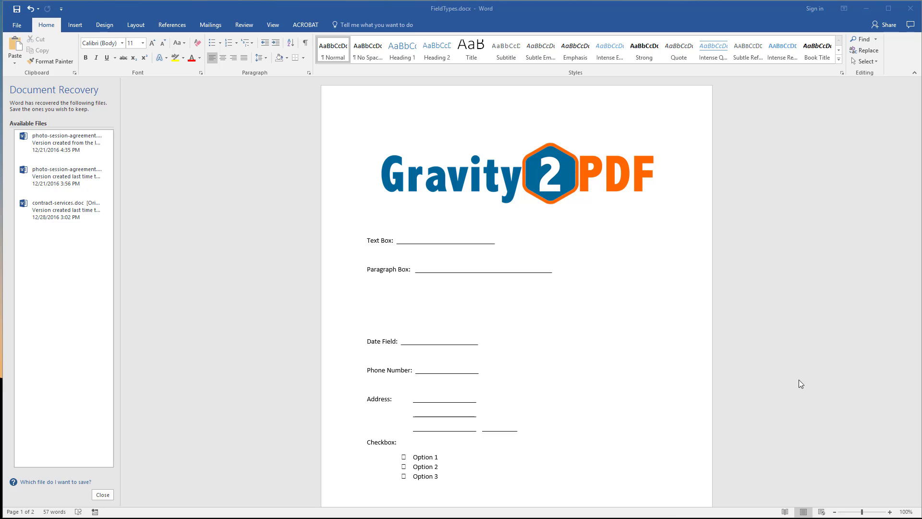
Step: Look through both pages of the FieldTypes document to review its text lines, checkbox list, radio groups, email and quiz score fields
{"action": "left_click", "coordinate": [790, 421]}
{"action": "scroll", "coordinate": [787, 418], "scroll_direction": "down", "scroll_amount": 5}
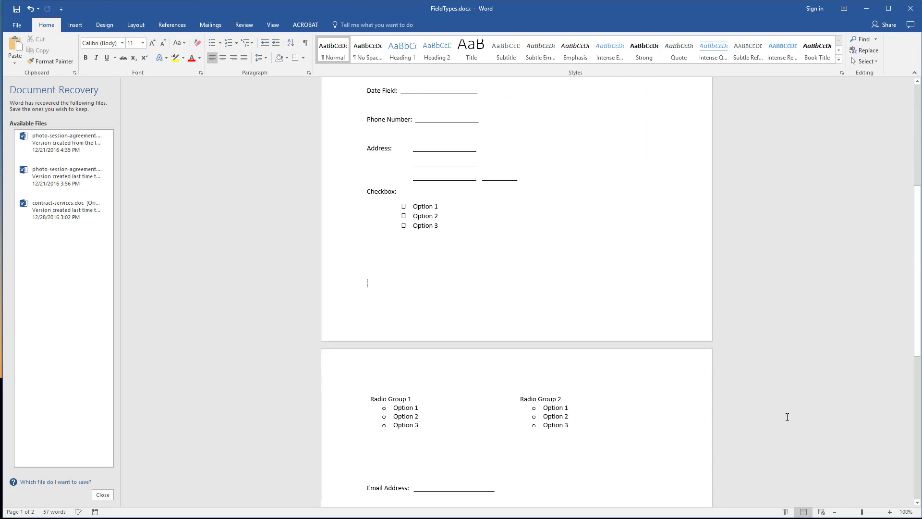
{"action": "scroll", "coordinate": [785, 414], "scroll_direction": "down", "scroll_amount": 3}
{"action": "scroll", "coordinate": [784, 412], "scroll_direction": "up", "scroll_amount": 7}
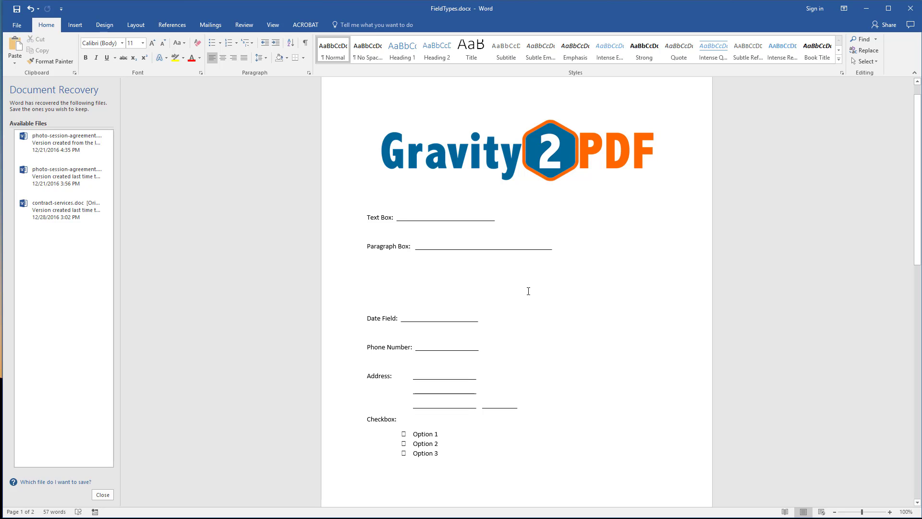
{"action": "scroll", "coordinate": [527, 289], "scroll_direction": "up", "scroll_amount": 1}
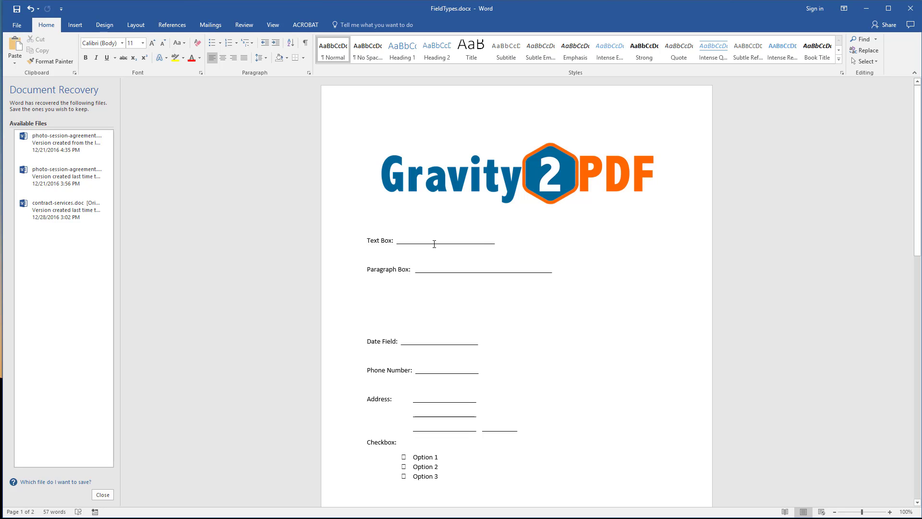
{"action": "left_click", "coordinate": [406, 243]}
{"action": "left_click", "coordinate": [486, 269]}
{"action": "scroll", "coordinate": [464, 269], "scroll_direction": "down", "scroll_amount": 1}
{"action": "scroll", "coordinate": [463, 270], "scroll_direction": "down", "scroll_amount": 8}
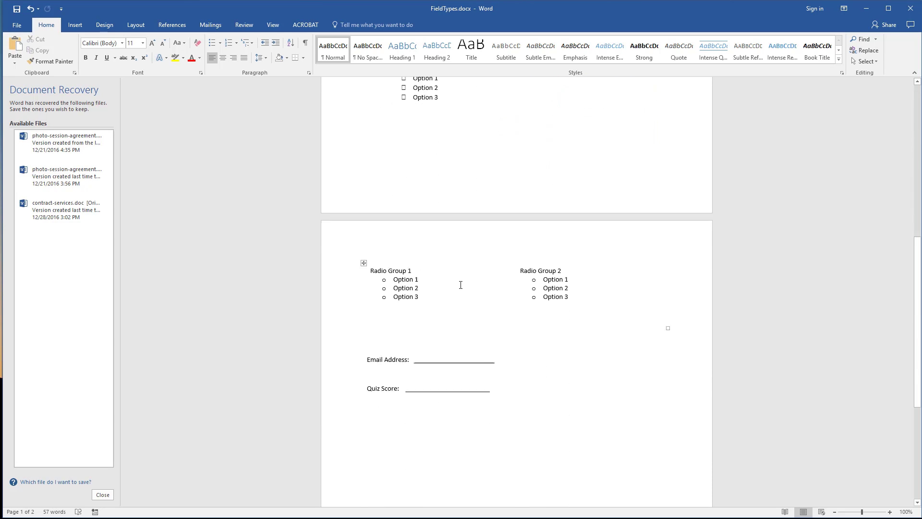
{"action": "scroll", "coordinate": [459, 285], "scroll_direction": "up", "scroll_amount": 8}
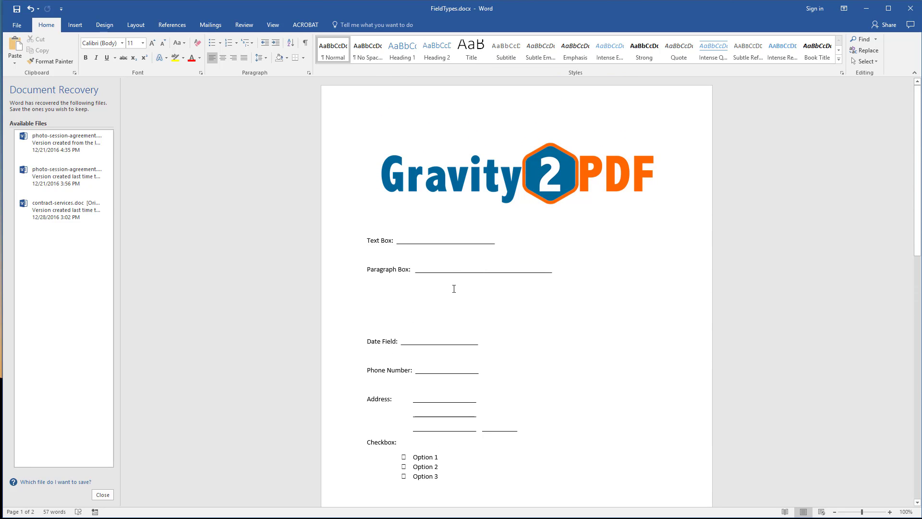
{"action": "scroll", "coordinate": [454, 289], "scroll_direction": "down", "scroll_amount": 3}
{"action": "scroll", "coordinate": [454, 289], "scroll_direction": "up", "scroll_amount": 3}
{"action": "scroll", "coordinate": [453, 289], "scroll_direction": "down", "scroll_amount": 3}
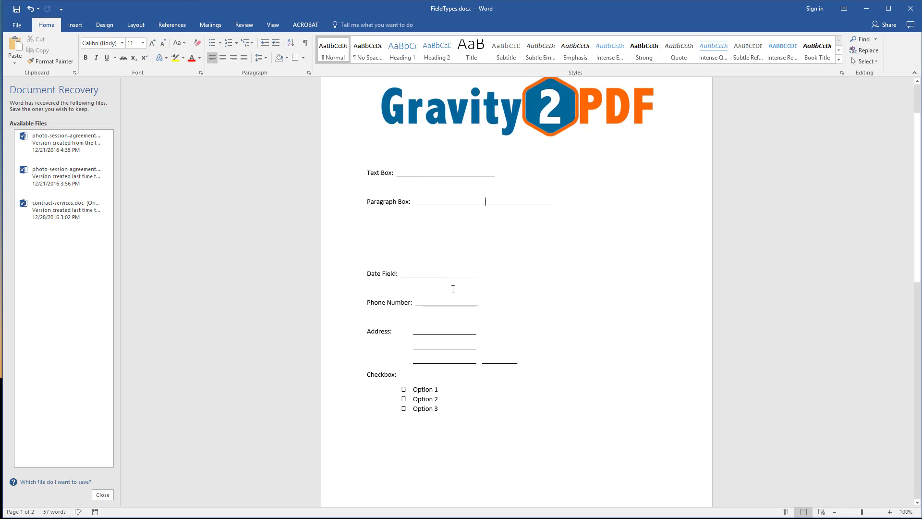
{"action": "scroll", "coordinate": [453, 290], "scroll_direction": "down", "scroll_amount": 12}
{"action": "scroll", "coordinate": [454, 288], "scroll_direction": "up", "scroll_amount": 6}
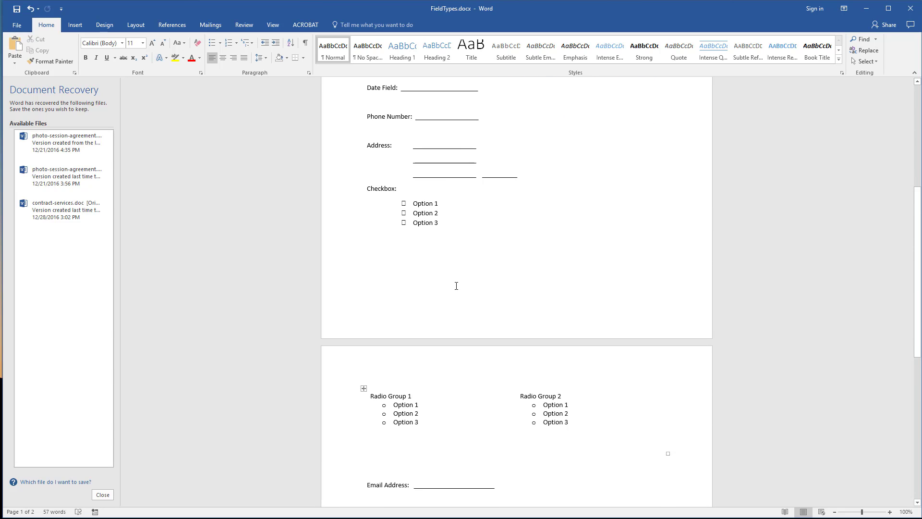
{"action": "scroll", "coordinate": [456, 286], "scroll_direction": "up", "scroll_amount": 7}
Step: Export the document as an Adobe PDF named FieldTypesNew.pdf on the Desktop
{"action": "left_click", "coordinate": [17, 25]}
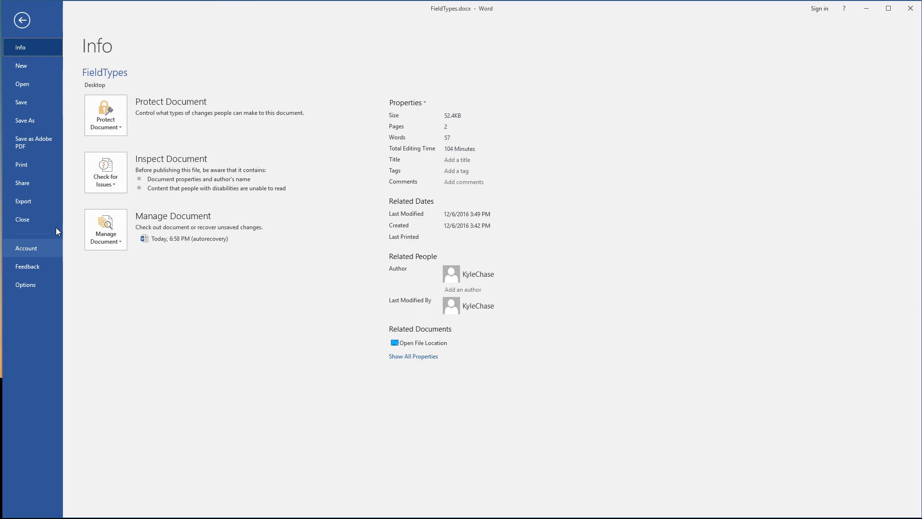
{"action": "left_click", "coordinate": [26, 145]}
{"action": "left_click", "coordinate": [313, 344]}
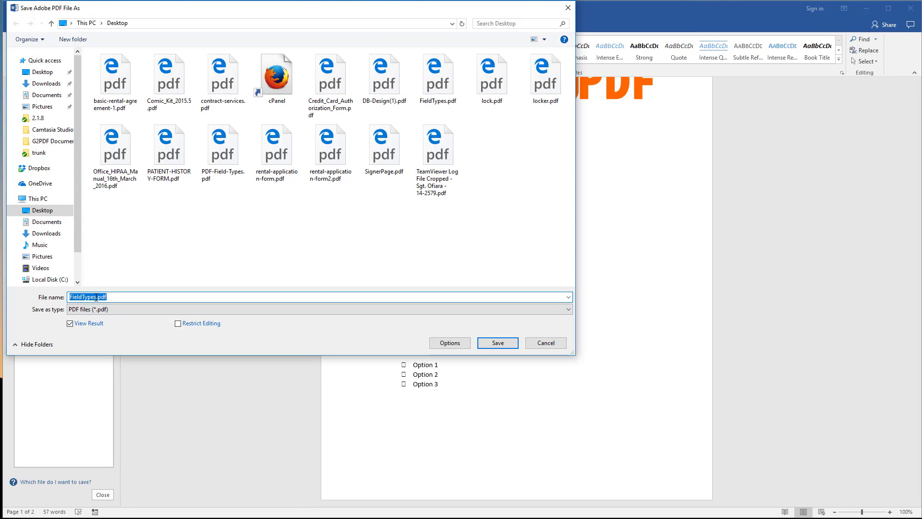
{"action": "left_click", "coordinate": [96, 297]}
{"action": "type", "text": "New"}
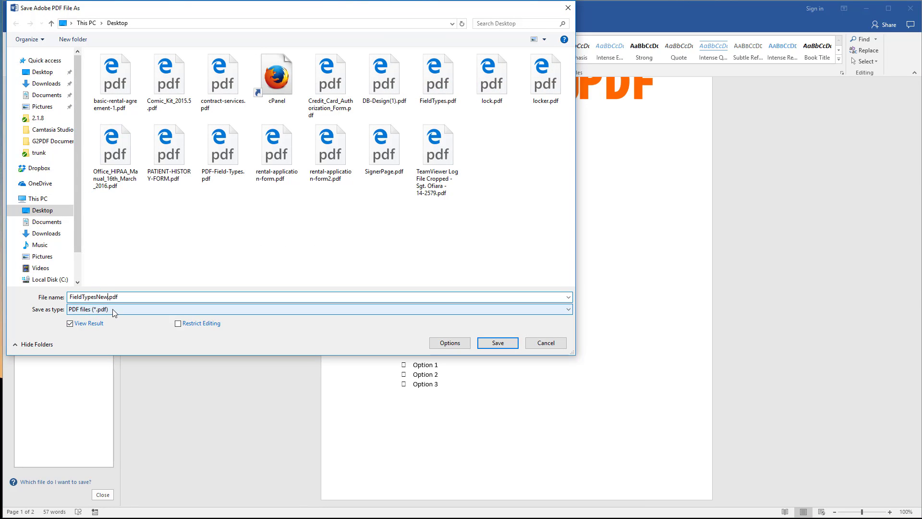
{"action": "left_click", "coordinate": [498, 342]}
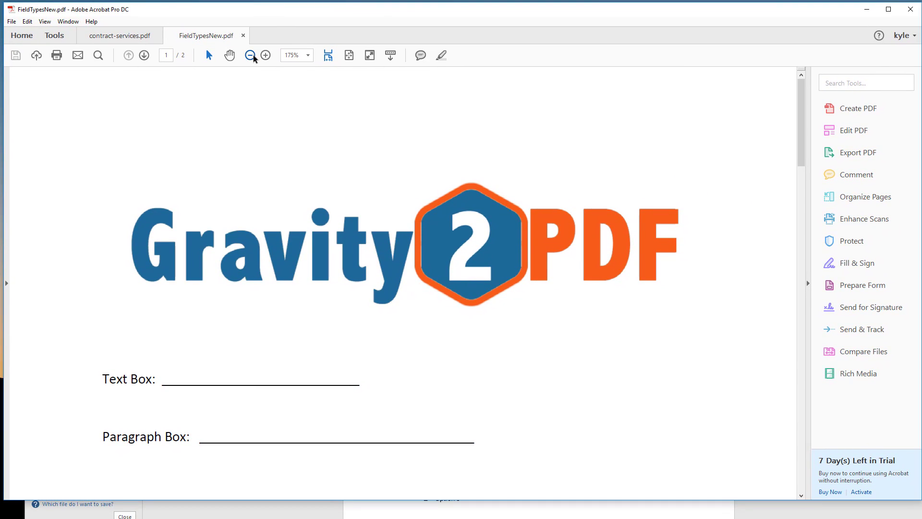
Step: Zoom out on the exported FieldTypesNew.pdf in Acrobat and review the blank lines and options on both pages
{"action": "left_click", "coordinate": [250, 55]}
{"action": "left_click", "coordinate": [250, 55]}
{"action": "scroll", "coordinate": [428, 336], "scroll_direction": "down", "scroll_amount": 5}
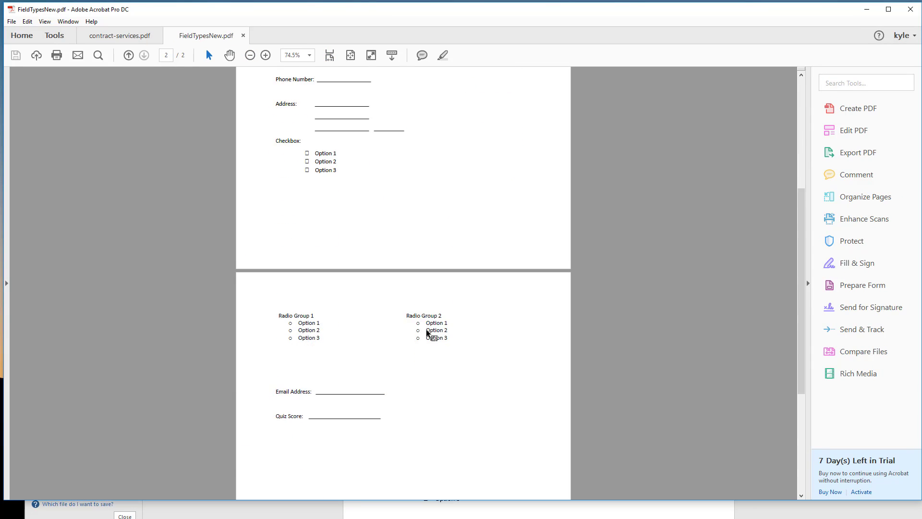
{"action": "scroll", "coordinate": [425, 331], "scroll_direction": "up", "scroll_amount": 5}
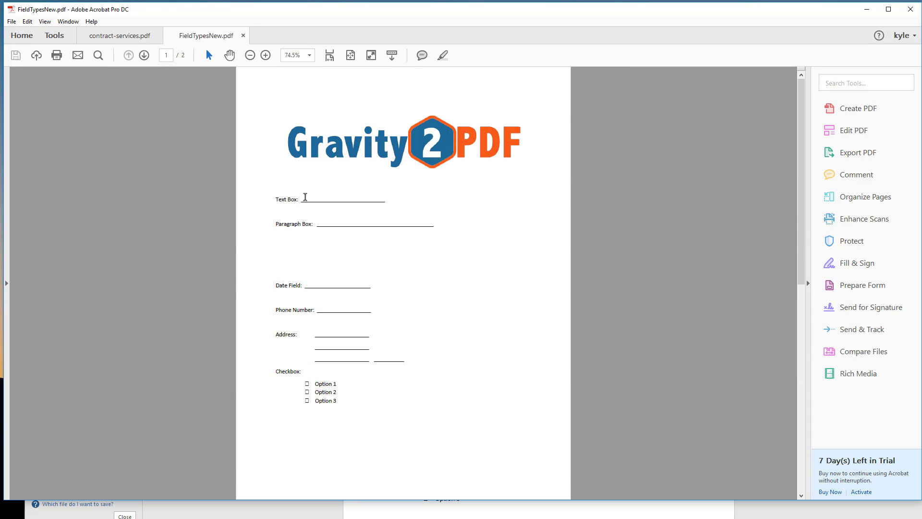
{"action": "left_click_drag", "start_coordinate": [306, 198], "coordinate": [374, 209]}
{"action": "left_click", "coordinate": [470, 232]}
{"action": "scroll", "coordinate": [419, 303], "scroll_direction": "down", "scroll_amount": 3}
{"action": "scroll", "coordinate": [405, 304], "scroll_direction": "up", "scroll_amount": 3}
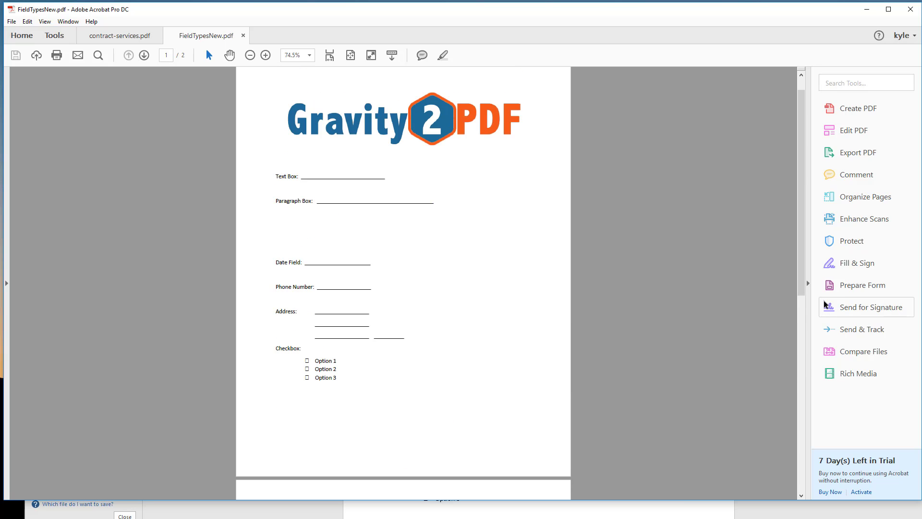
Step: Start preparing FieldTypesNew.pdf as a form with automatic field detection and check the detected fields
{"action": "left_click", "coordinate": [844, 289]}
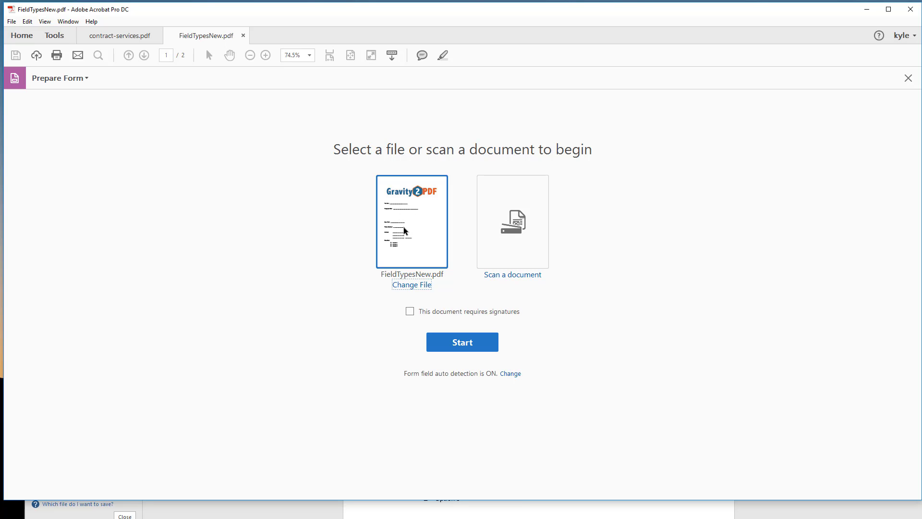
{"action": "left_click", "coordinate": [469, 344]}
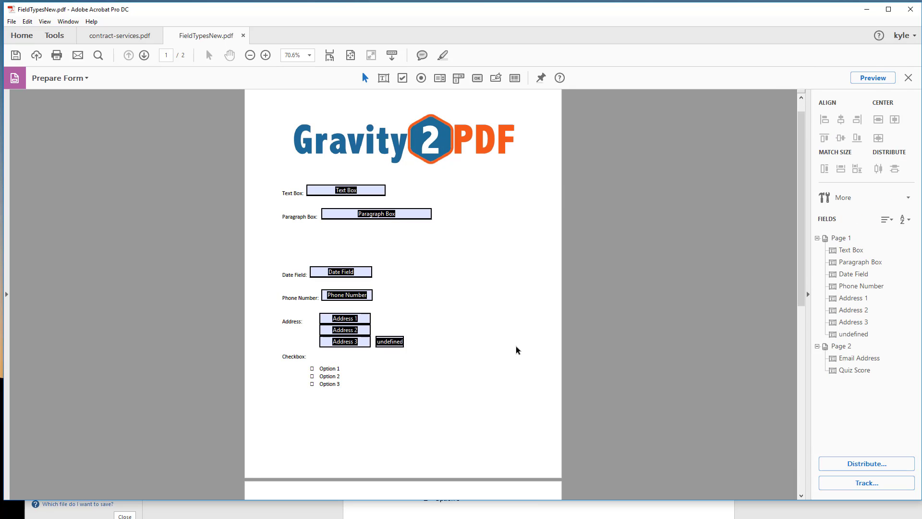
{"action": "scroll", "coordinate": [517, 349], "scroll_direction": "down", "scroll_amount": 3}
{"action": "scroll", "coordinate": [513, 356], "scroll_direction": "up", "scroll_amount": 4}
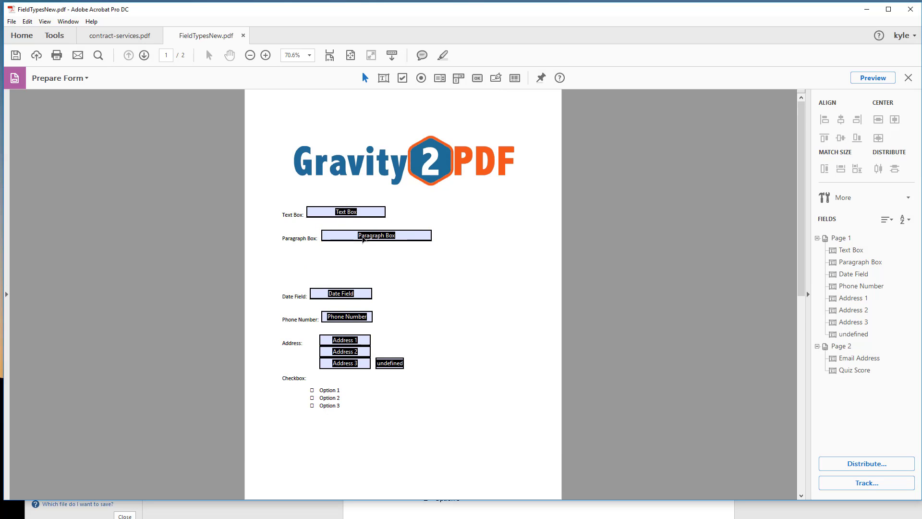
Step: Enlarge the Paragraph Box field downward to just above the Date Field and widen it almost to the page's right edge
{"action": "left_click", "coordinate": [354, 233]}
{"action": "left_click_drag", "start_coordinate": [375, 240], "coordinate": [376, 283]}
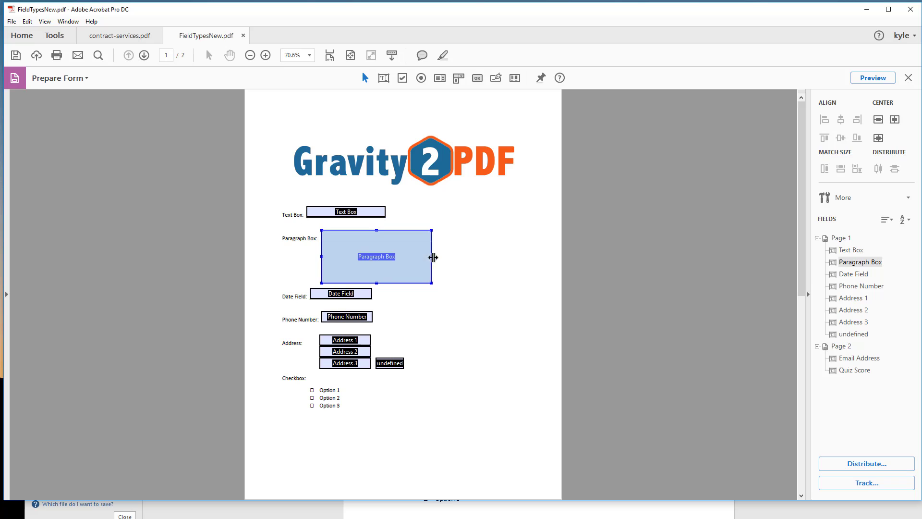
{"action": "left_click_drag", "start_coordinate": [433, 257], "coordinate": [547, 257]}
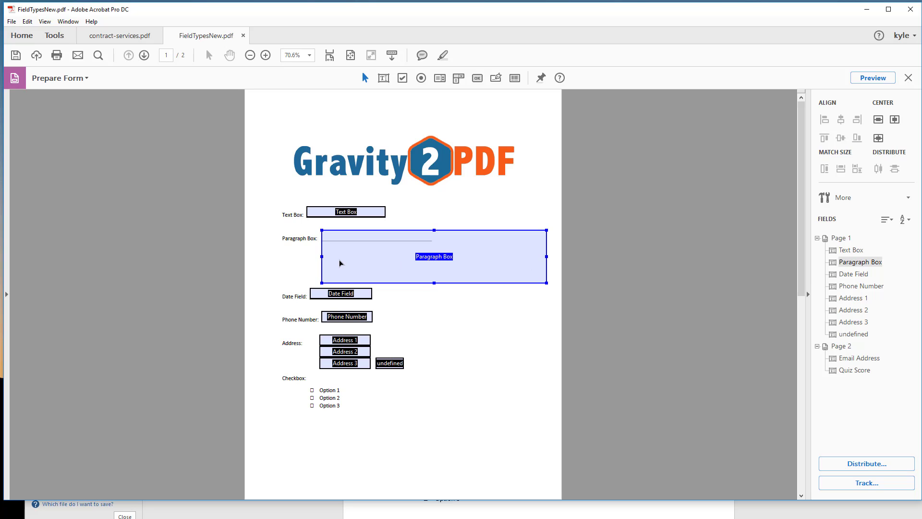
{"action": "left_click", "coordinate": [620, 313]}
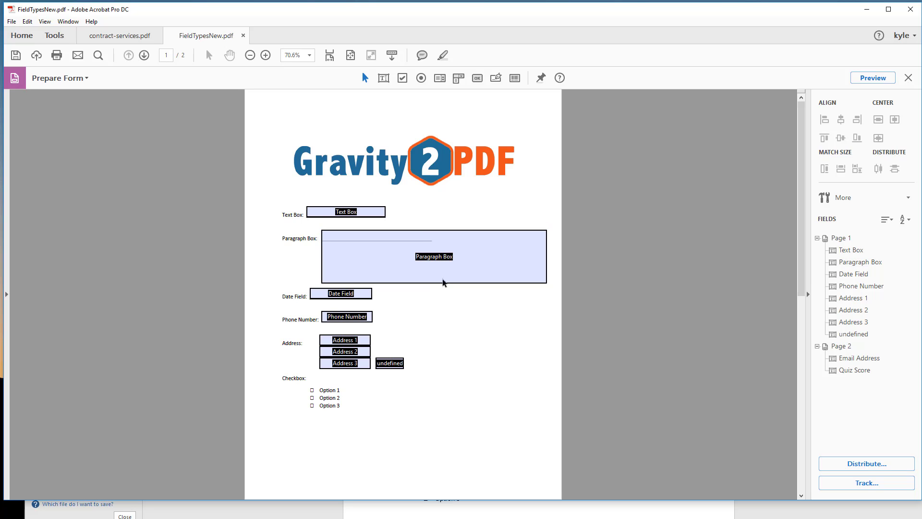
Step: Make sure multi-line text is enabled in the Paragraph Box field's options, and close its properties
{"action": "left_click", "coordinate": [362, 261]}
{"action": "right_click", "coordinate": [363, 262]}
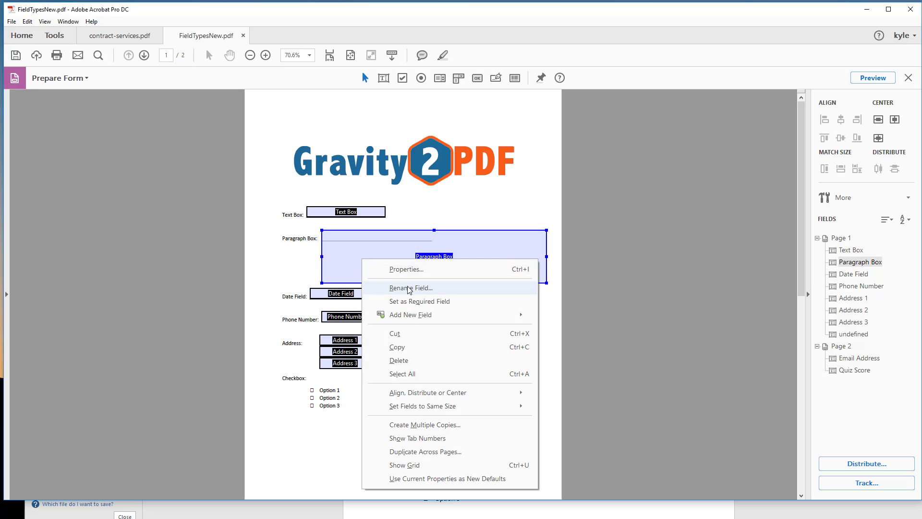
{"action": "left_click", "coordinate": [406, 270]}
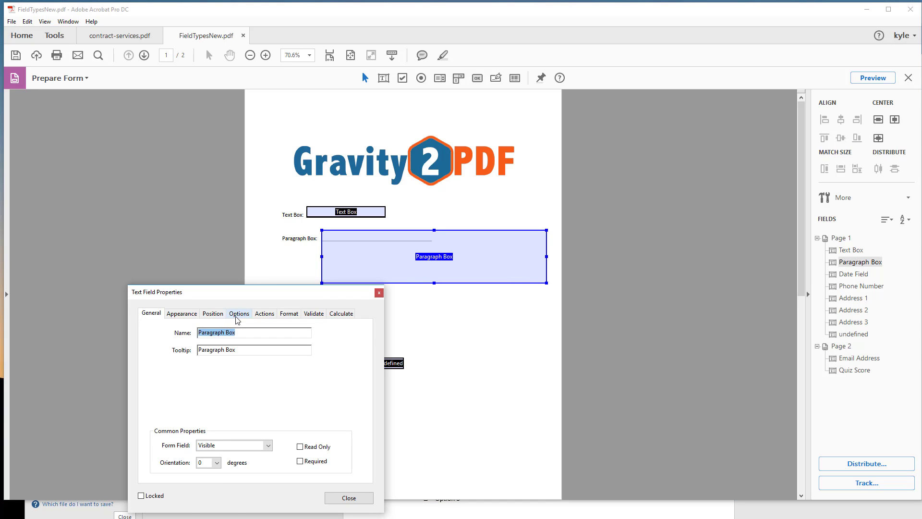
{"action": "left_click", "coordinate": [239, 313]}
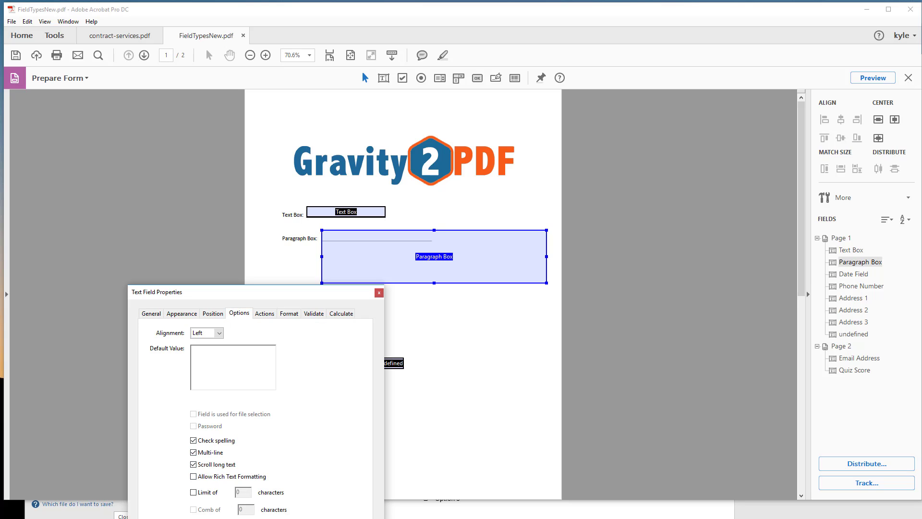
{"action": "left_click", "coordinate": [354, 518]}
{"action": "left_click", "coordinate": [467, 395]}
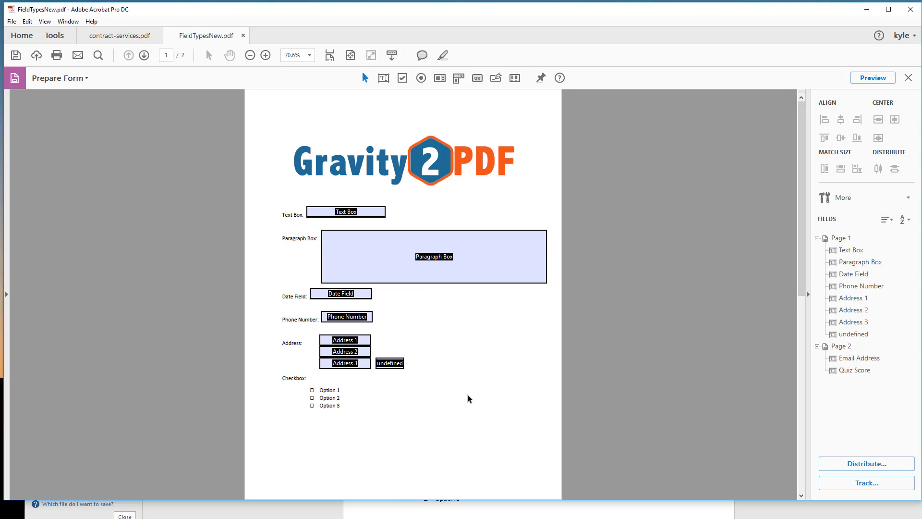
{"action": "left_click", "coordinate": [389, 279]}
{"action": "left_click", "coordinate": [469, 325]}
Step: Rename the Address 1 form field as Street
{"action": "scroll", "coordinate": [452, 313], "scroll_direction": "down", "scroll_amount": 3}
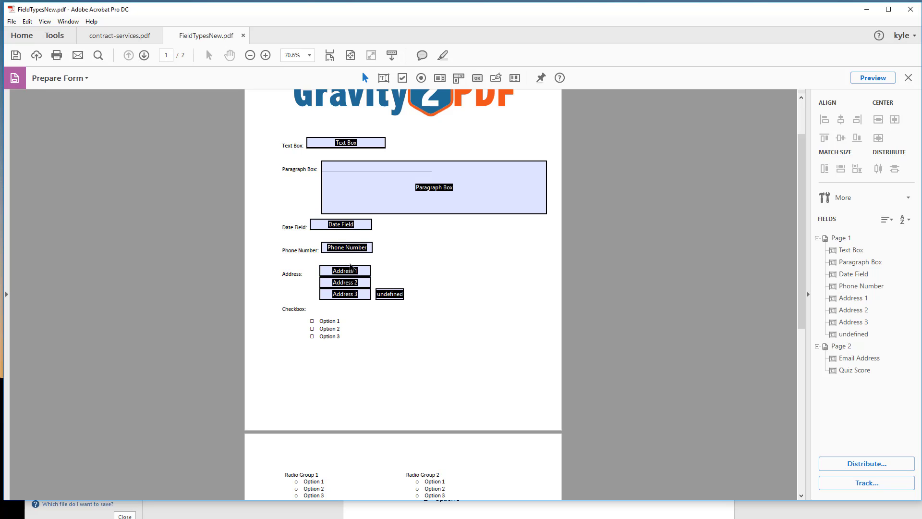
{"action": "left_click", "coordinate": [350, 267]}
{"action": "left_click", "coordinate": [346, 272]}
{"action": "left_click", "coordinate": [335, 285]}
{"action": "left_click", "coordinate": [850, 298]}
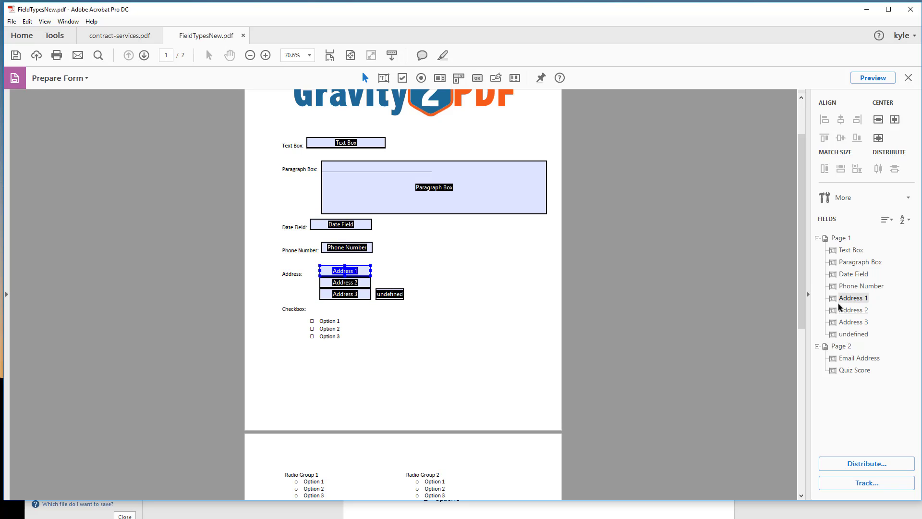
{"action": "right_click", "coordinate": [849, 299]}
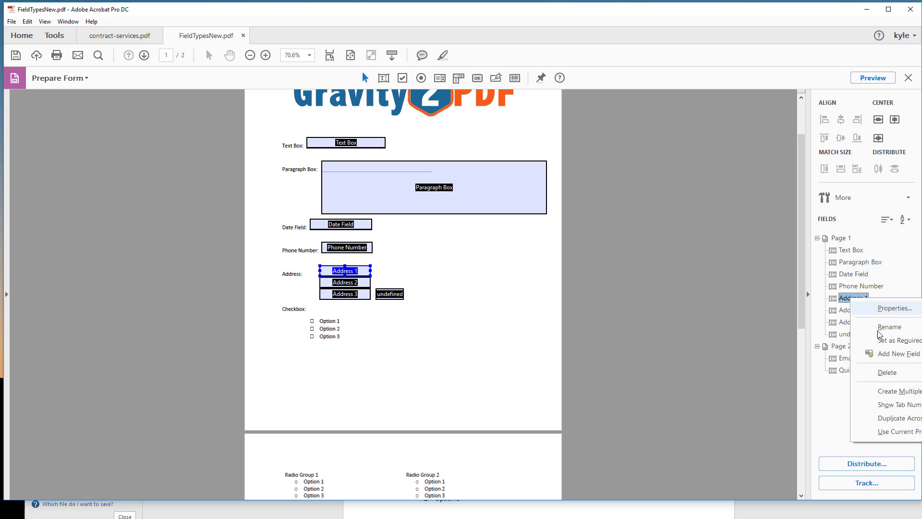
{"action": "left_click", "coordinate": [881, 328]}
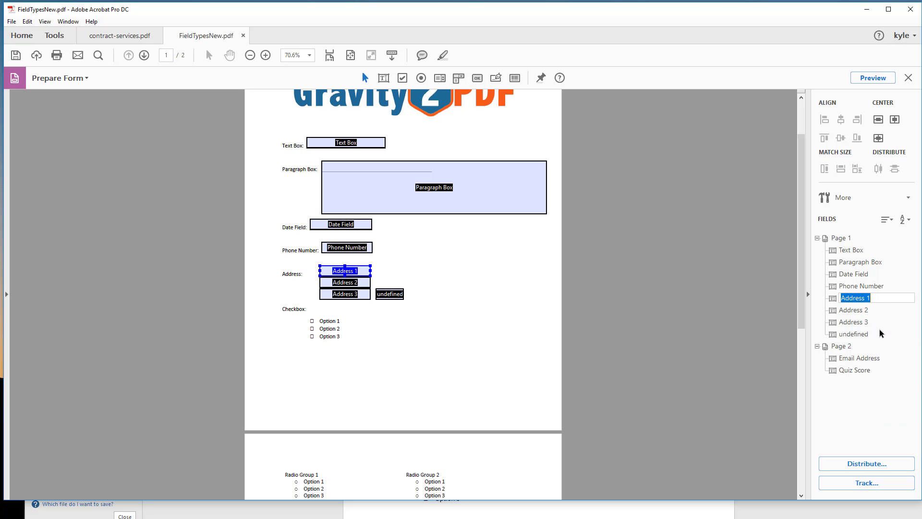
{"action": "type", "text": "Street"}
Step: Rename the Address 2 form field as City
{"action": "left_click", "coordinate": [328, 282]}
{"action": "right_click", "coordinate": [861, 313]}
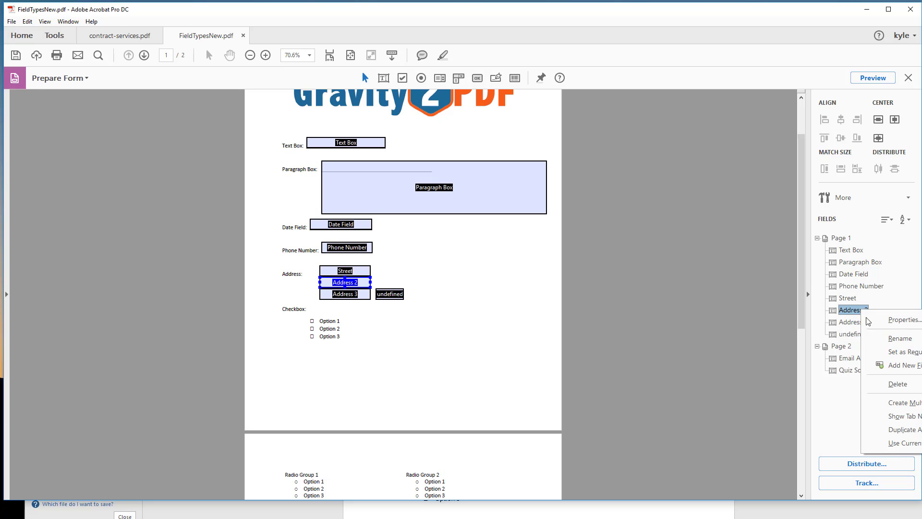
{"action": "left_click", "coordinate": [889, 341]}
{"action": "type", "text": "City"}
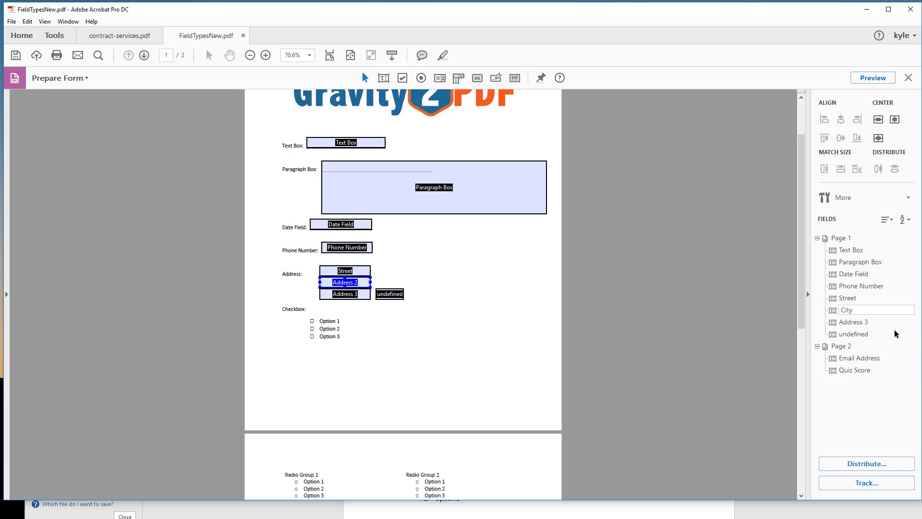
Step: Rename the Address 3 form field as State
{"action": "left_click", "coordinate": [853, 322]}
{"action": "right_click", "coordinate": [852, 323]}
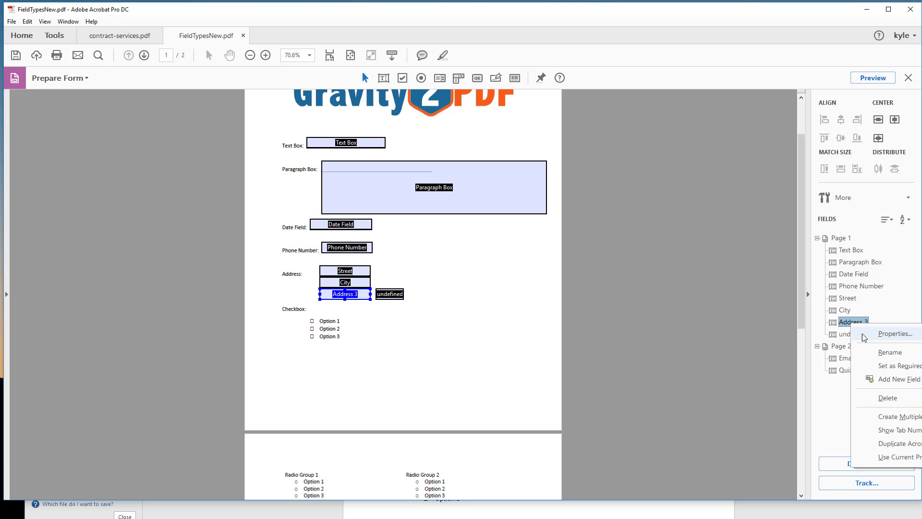
{"action": "left_click", "coordinate": [875, 354]}
{"action": "type", "text": "State"}
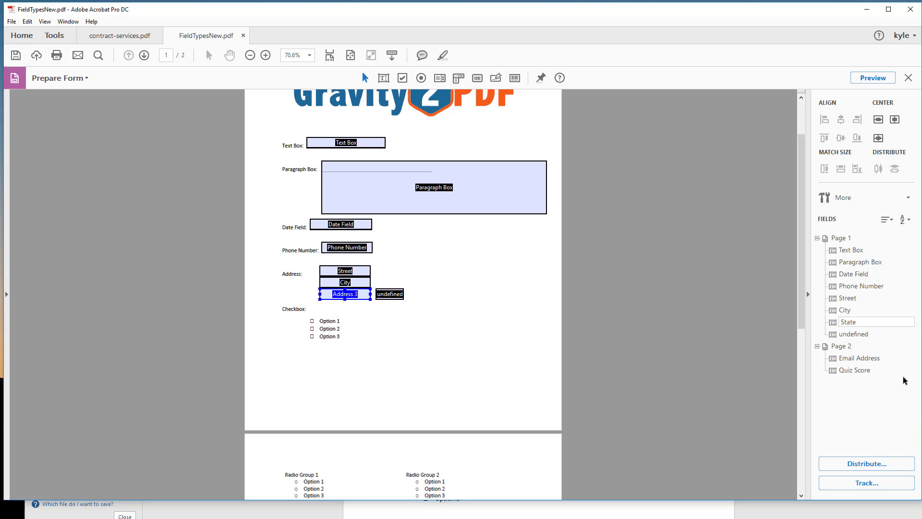
Step: Rename the undefined form field beside State as Zip Code
{"action": "left_click", "coordinate": [852, 333]}
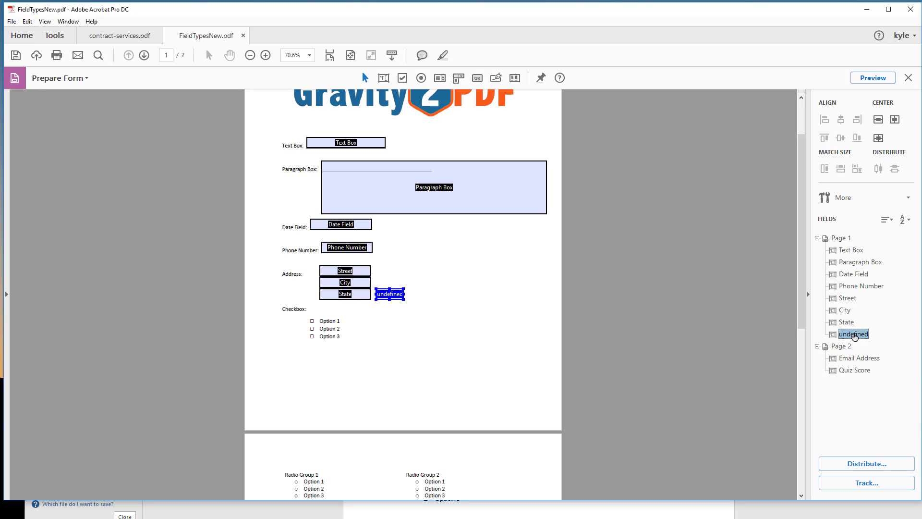
{"action": "right_click", "coordinate": [854, 335]}
{"action": "left_click", "coordinate": [865, 363]}
{"action": "type", "text": "Zip Code"}
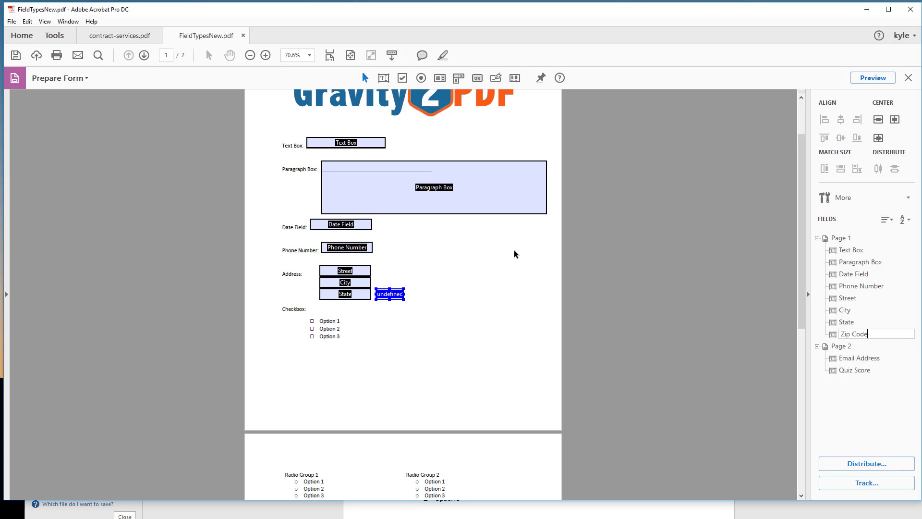
{"action": "left_click", "coordinate": [614, 299]}
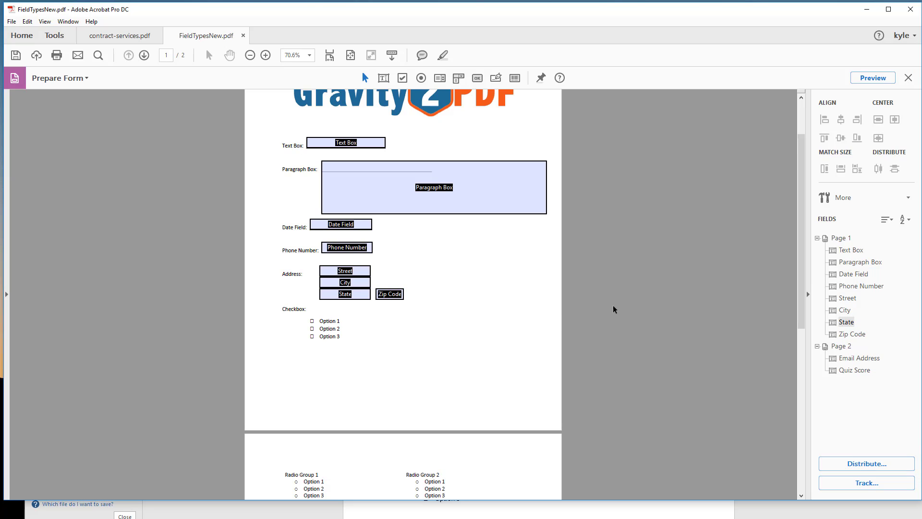
{"action": "left_click", "coordinate": [341, 275]}
{"action": "left_click", "coordinate": [326, 332]}
{"action": "left_click", "coordinate": [456, 202]}
Step: Add a check box field over the printed square beside Option 1 in the Checkbox section and shrink it slightly
{"action": "scroll", "coordinate": [393, 365], "scroll_direction": "down", "scroll_amount": 2}
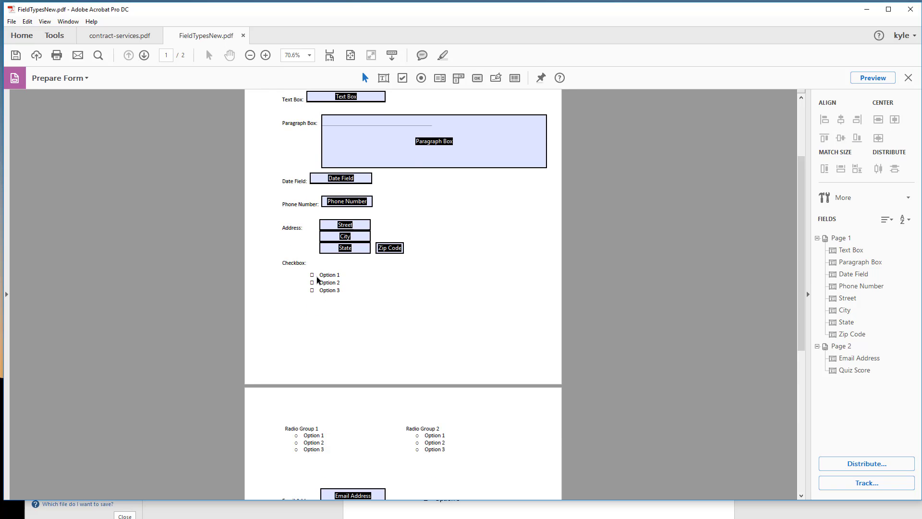
{"action": "right_click", "coordinate": [370, 312]}
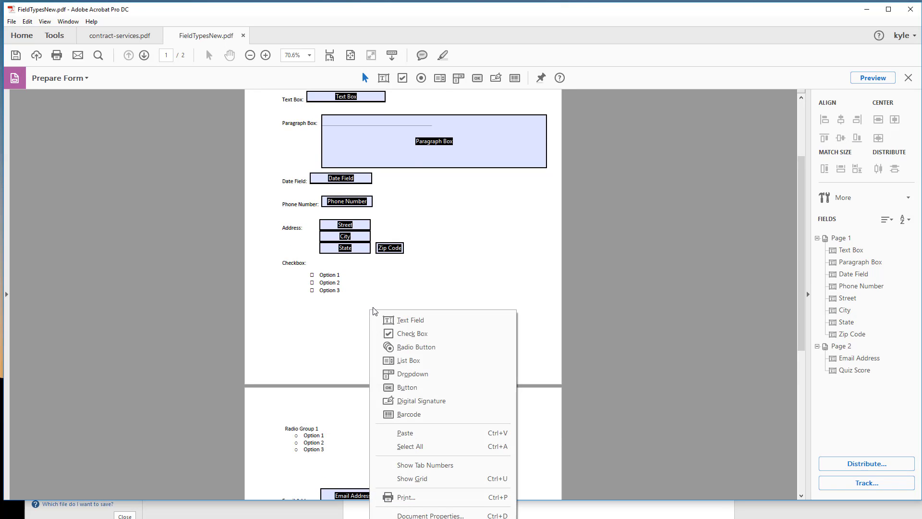
{"action": "left_click", "coordinate": [385, 331]}
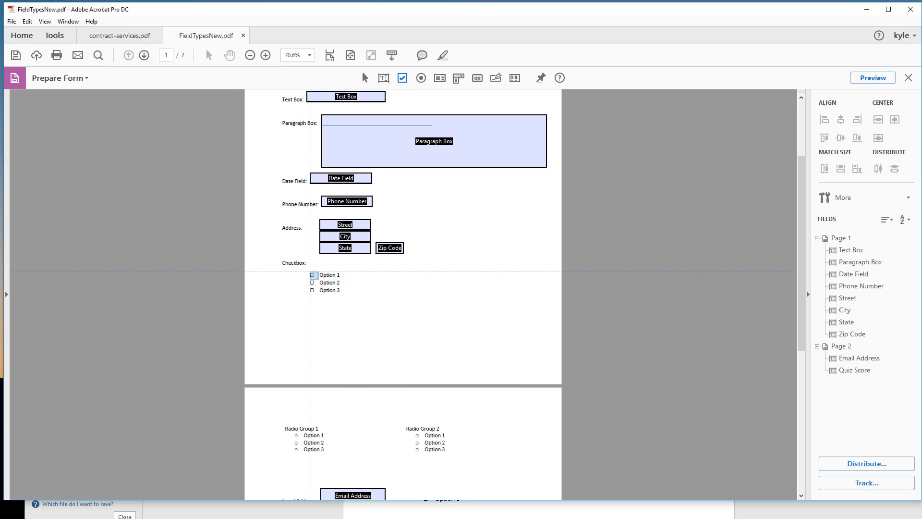
{"action": "left_click", "coordinate": [315, 275]}
{"action": "key", "text": "Return"}
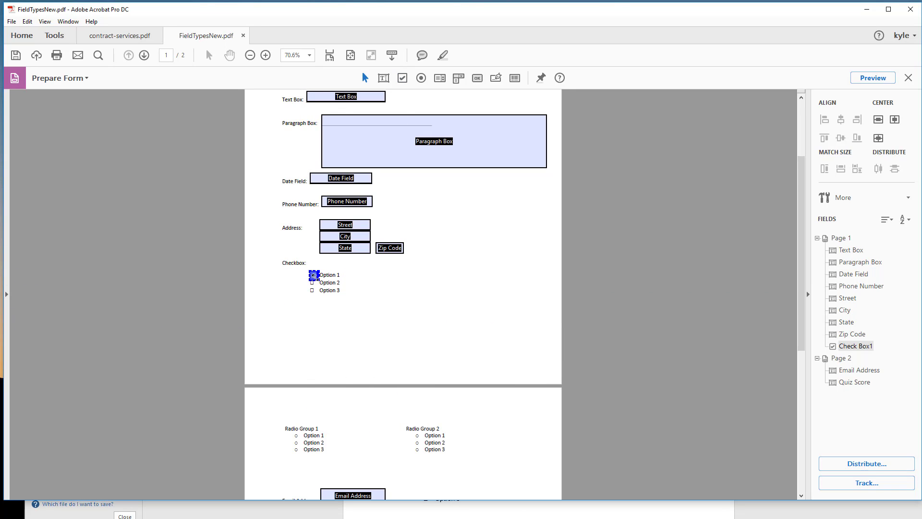
{"action": "left_click_drag", "start_coordinate": [319, 280], "coordinate": [316, 277]}
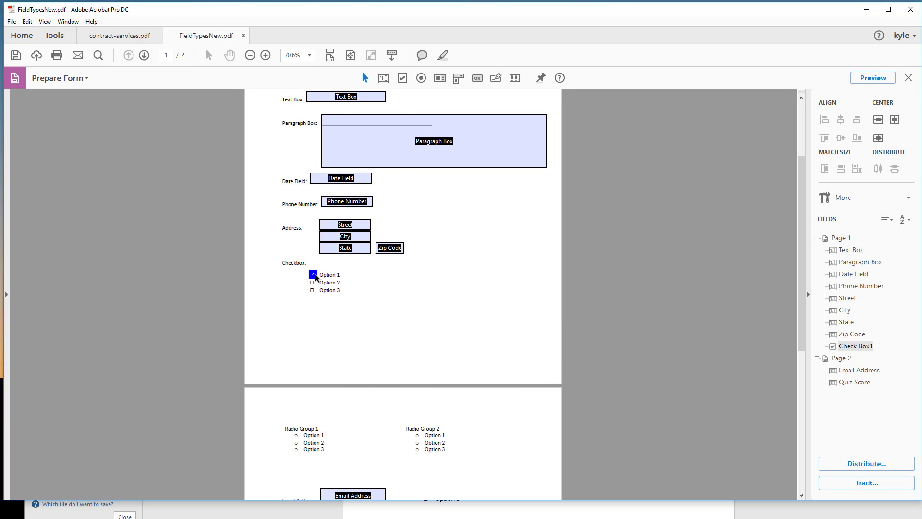
{"action": "left_click", "coordinate": [369, 308]}
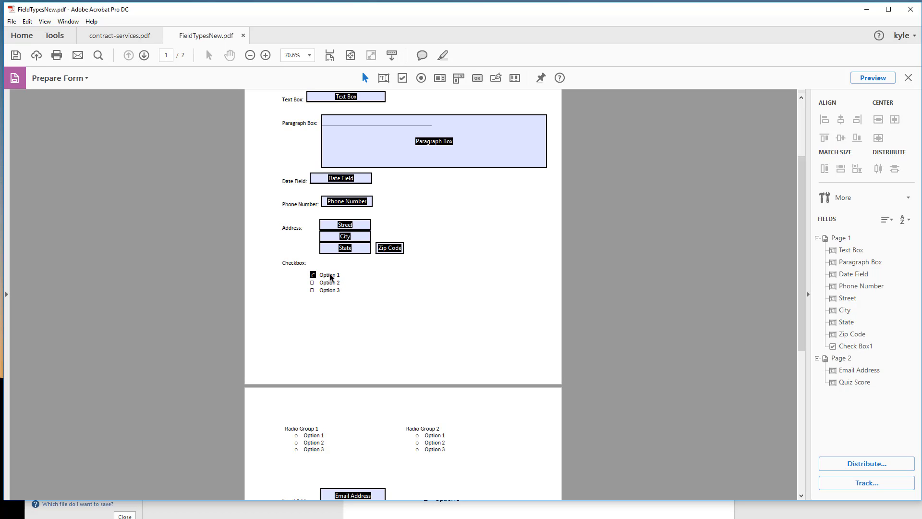
Step: Reduce the size of the Option 1 check box field to fit its printed square more closely
{"action": "left_click", "coordinate": [263, 56]}
{"action": "left_click", "coordinate": [263, 57]}
{"action": "left_click", "coordinate": [263, 56]}
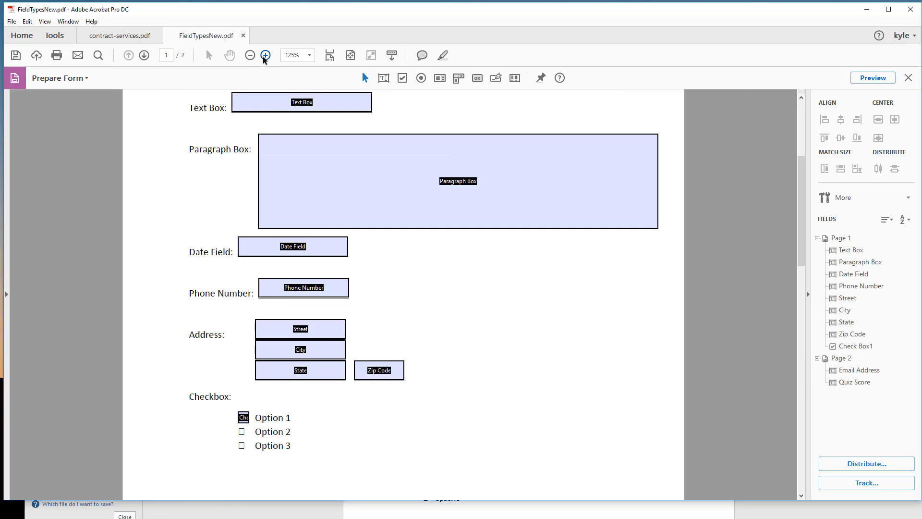
{"action": "left_click", "coordinate": [263, 56]}
{"action": "left_click", "coordinate": [263, 56]}
{"action": "scroll", "coordinate": [299, 363], "scroll_direction": "down", "scroll_amount": 5}
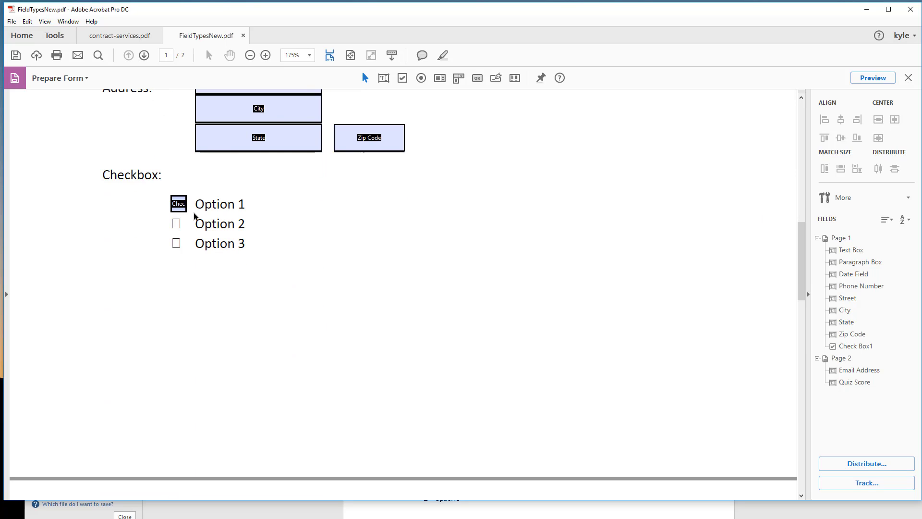
{"action": "left_click", "coordinate": [182, 206]}
{"action": "left_click_drag", "start_coordinate": [186, 211], "coordinate": [183, 208]}
{"action": "left_click", "coordinate": [251, 239]}
Step: Reposition the check box field so it sits centred over the printed square beside Option 1
{"action": "left_click", "coordinate": [266, 56]}
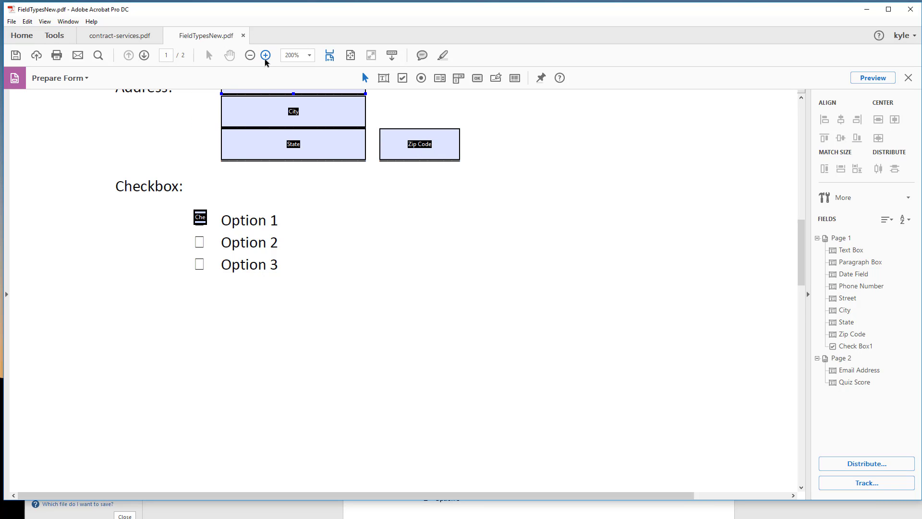
{"action": "left_click", "coordinate": [264, 56]}
{"action": "left_click", "coordinate": [265, 56]}
{"action": "scroll", "coordinate": [399, 259], "scroll_direction": "down", "scroll_amount": 3}
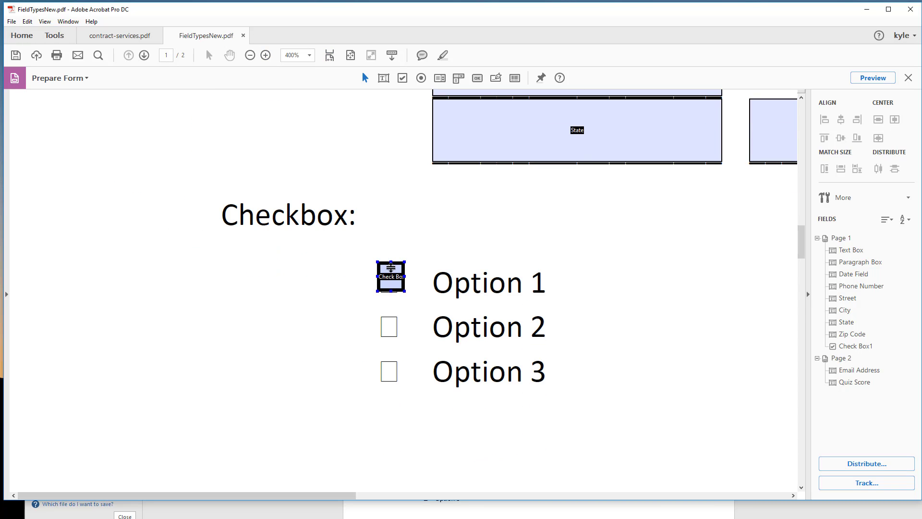
{"action": "left_click", "coordinate": [385, 275]}
{"action": "left_click_drag", "start_coordinate": [384, 272], "coordinate": [384, 273]}
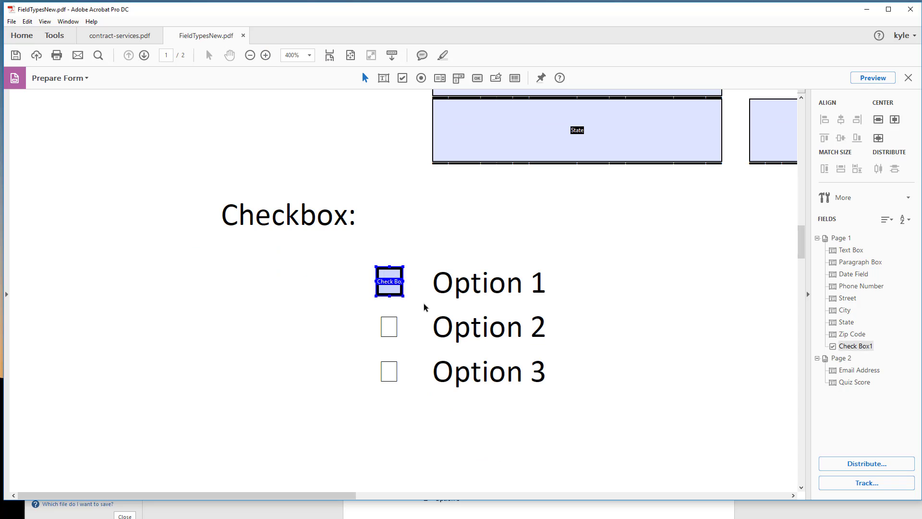
{"action": "left_click", "coordinate": [420, 301]}
Step: Rename the check box field beside Option 1 as Option 1
{"action": "left_click", "coordinate": [857, 346]}
{"action": "right_click", "coordinate": [860, 345]}
{"action": "left_click", "coordinate": [879, 376]}
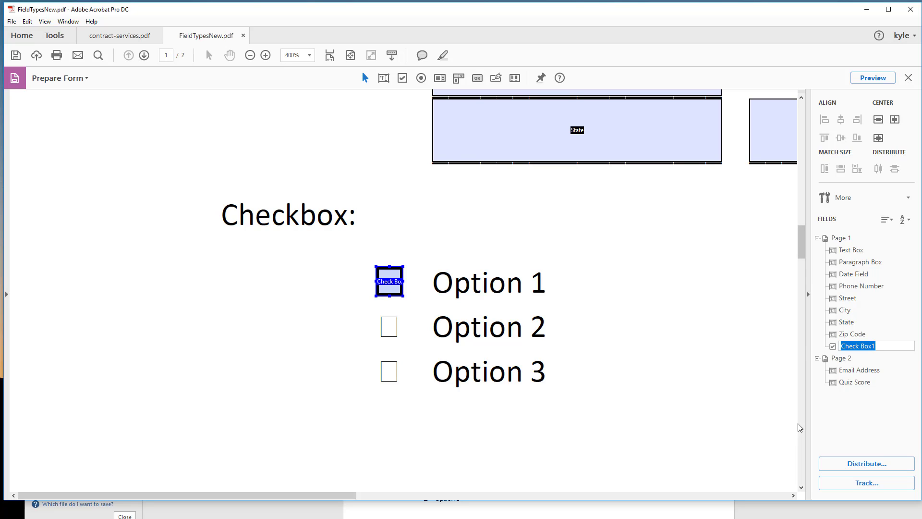
{"action": "type", "text": "Op"}
{"action": "type", "text": "toio"}
{"action": "key", "text": "Return"}
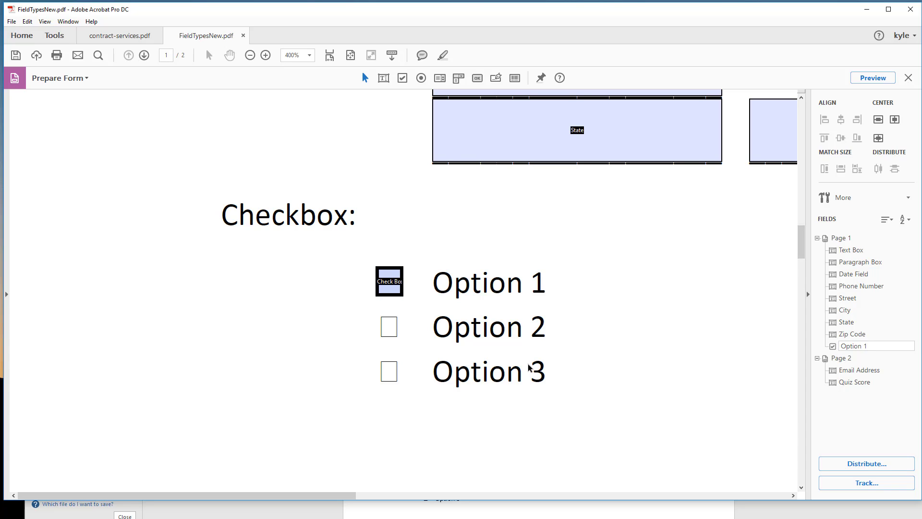
Step: Duplicate the Option 1 check box field and place the copy over the printed square beside Option 2
{"action": "left_click", "coordinate": [386, 275]}
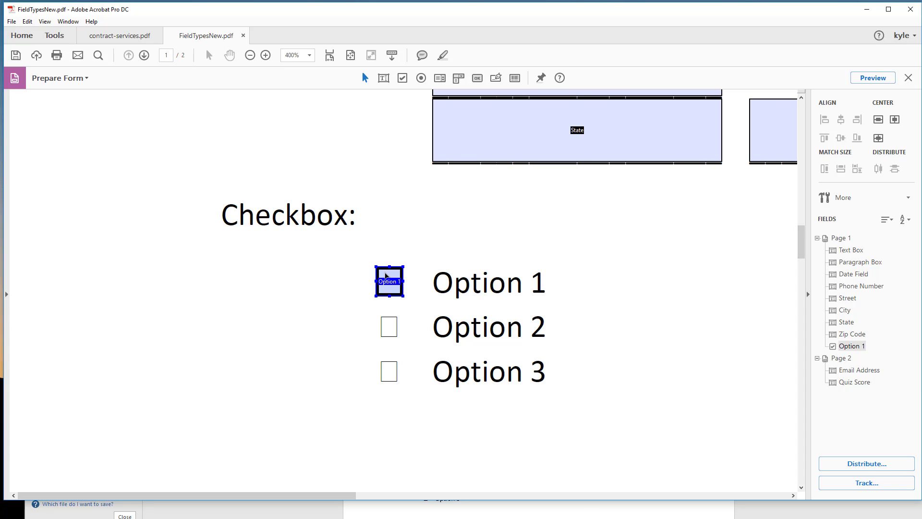
{"action": "key", "text": "ctrl+v"}
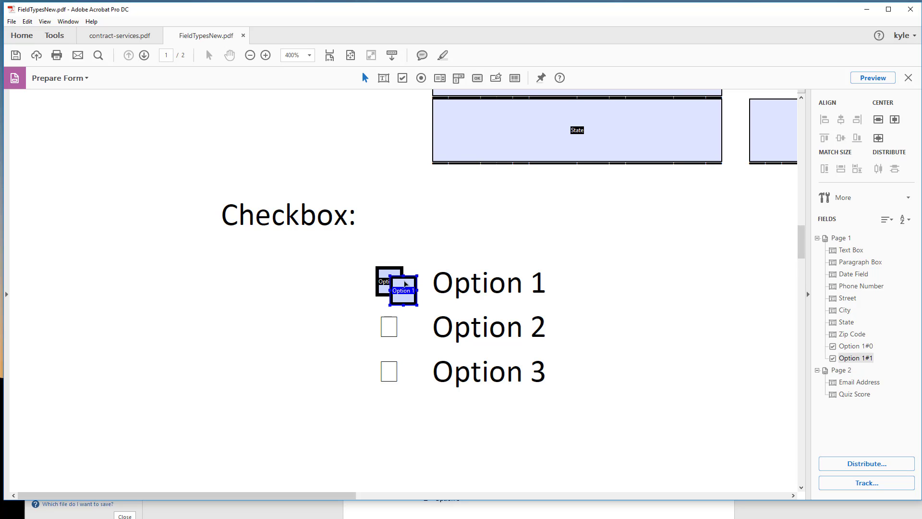
{"action": "left_click_drag", "start_coordinate": [378, 323], "coordinate": [379, 324]}
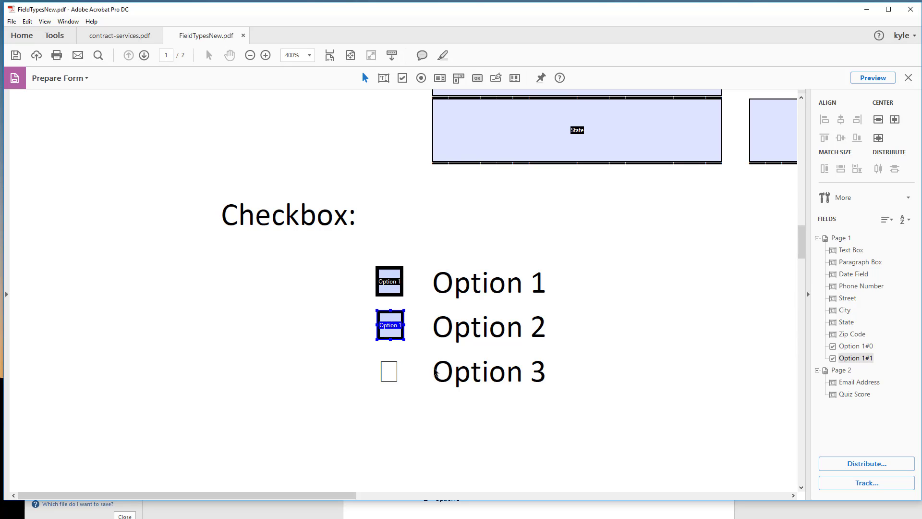
{"action": "left_click", "coordinate": [443, 383]}
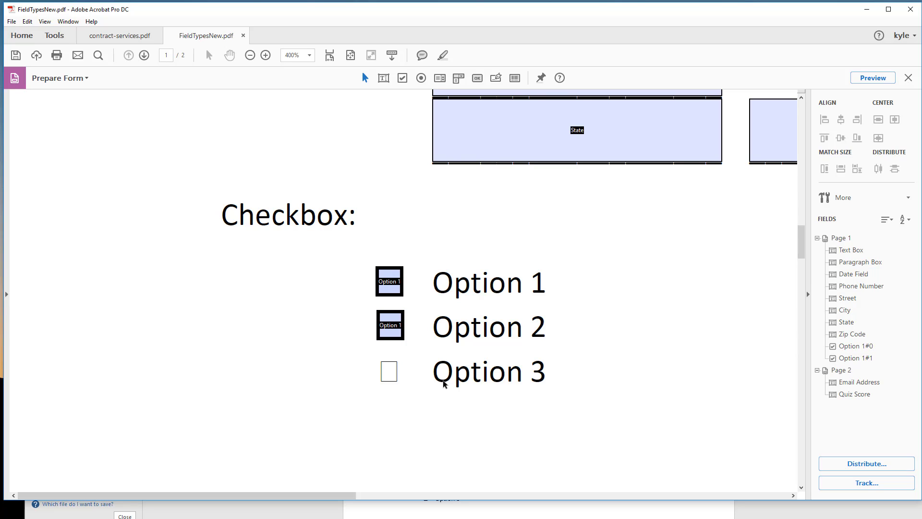
Step: Rename the copied check box field beside the Option 2 label as Option 2
{"action": "left_click", "coordinate": [857, 359]}
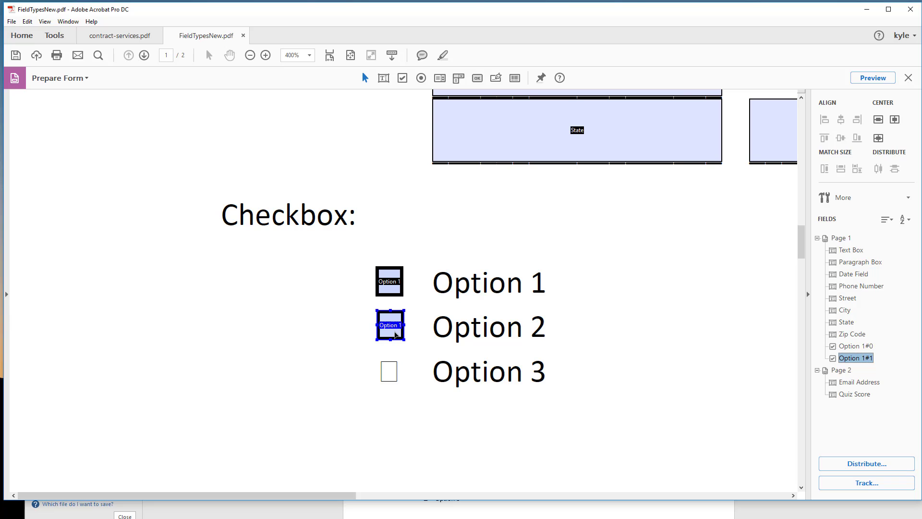
{"action": "right_click", "coordinate": [851, 359]}
{"action": "left_click", "coordinate": [895, 386]}
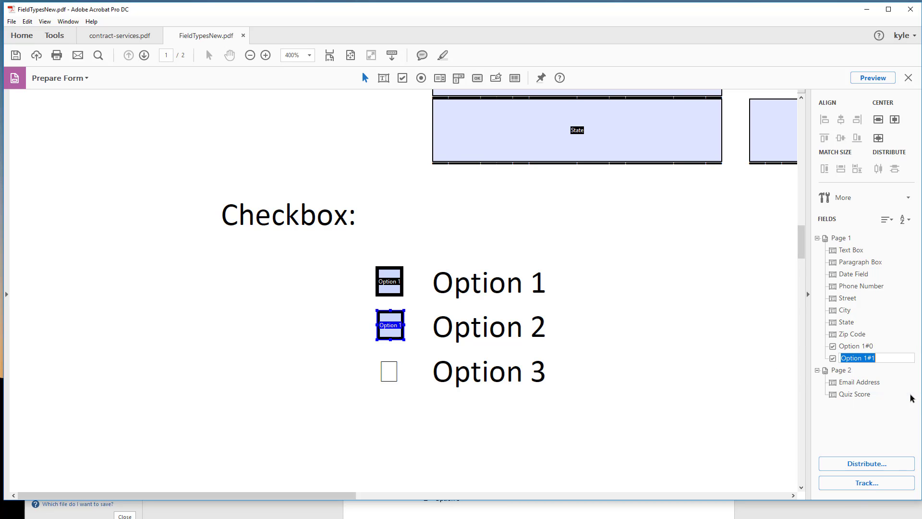
{"action": "key", "text": "End"}
{"action": "type", "text": "2"}
{"action": "key", "text": "Return"}
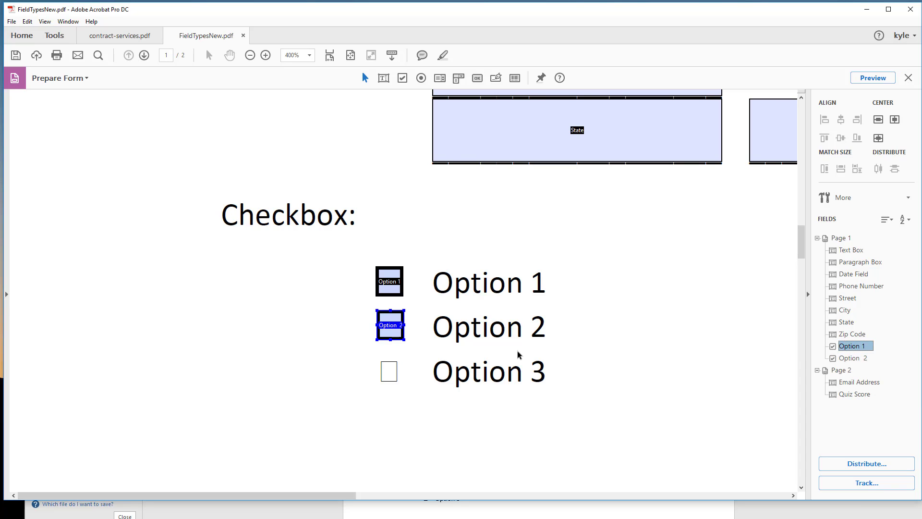
Step: Paste another copy of the Option 1 check box field and place it over the printed square beside Option 3
{"action": "right_click", "coordinate": [565, 397]}
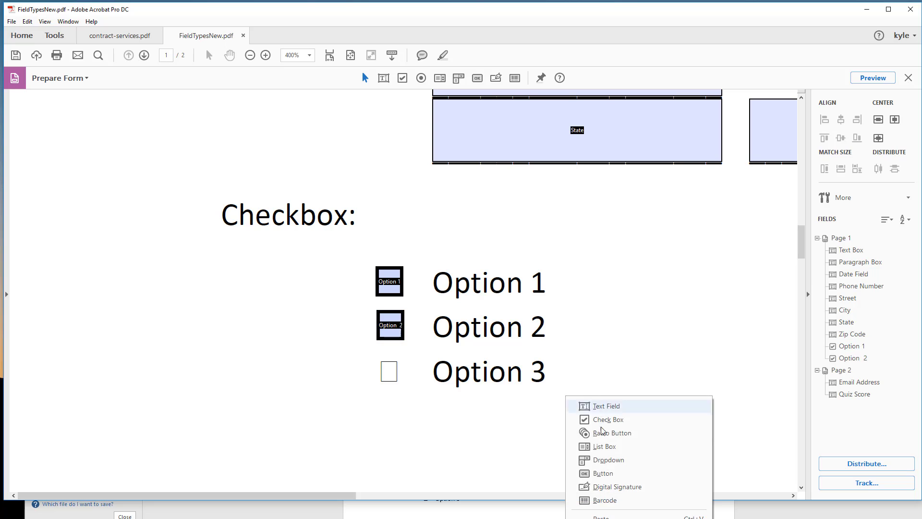
{"action": "left_click", "coordinate": [601, 513]}
{"action": "left_click_drag", "start_coordinate": [447, 336], "coordinate": [385, 370]}
Step: Rename the pasted check box field beside the Option 3 label as Option 3
{"action": "right_click", "coordinate": [856, 370]}
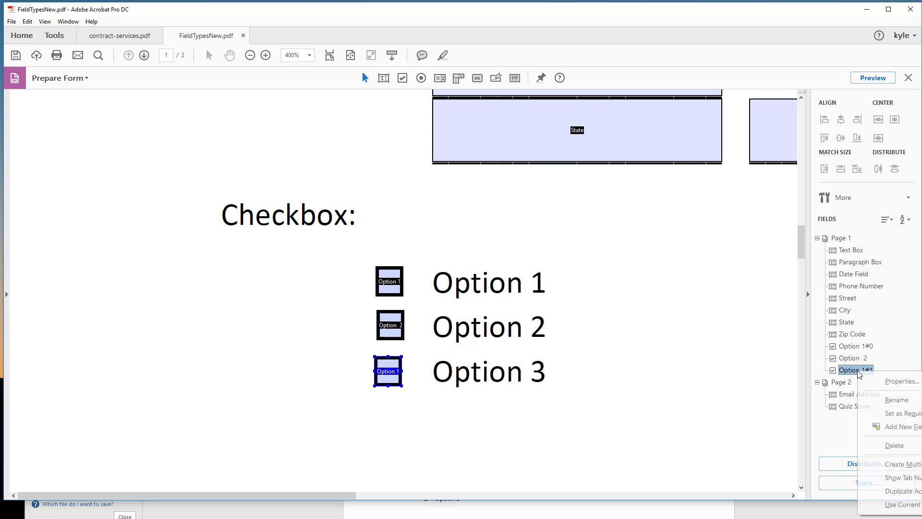
{"action": "left_click", "coordinate": [887, 400]}
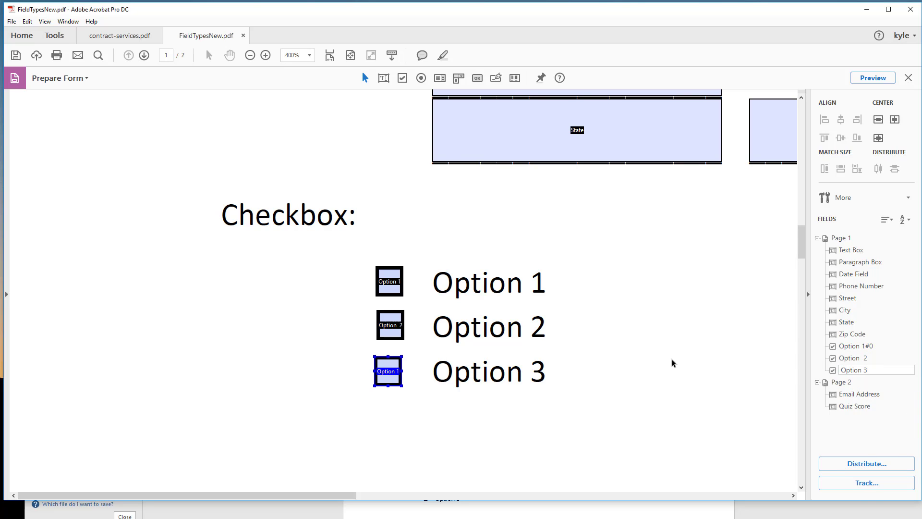
{"action": "left_click", "coordinate": [644, 346]}
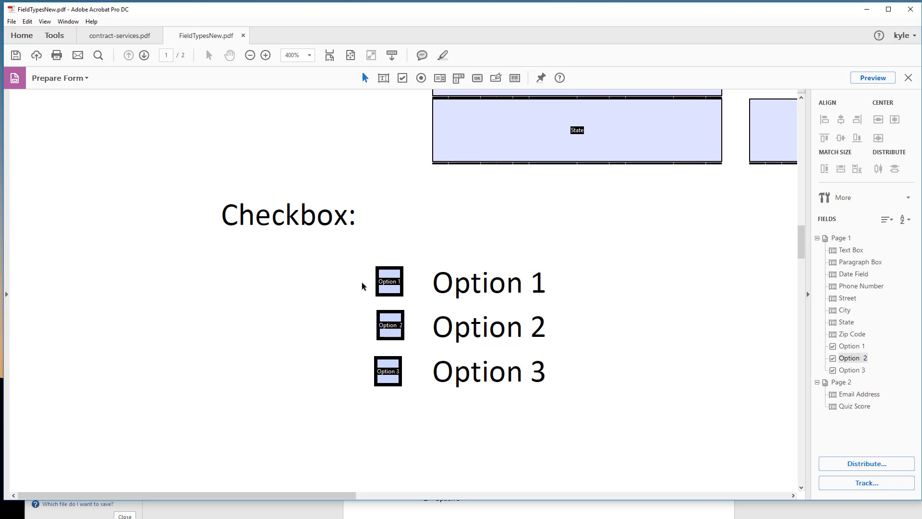
Step: Remove the extra space from the Option 2 check box field's name
{"action": "left_click", "coordinate": [856, 360]}
{"action": "right_click", "coordinate": [853, 358]}
{"action": "left_click", "coordinate": [893, 384]}
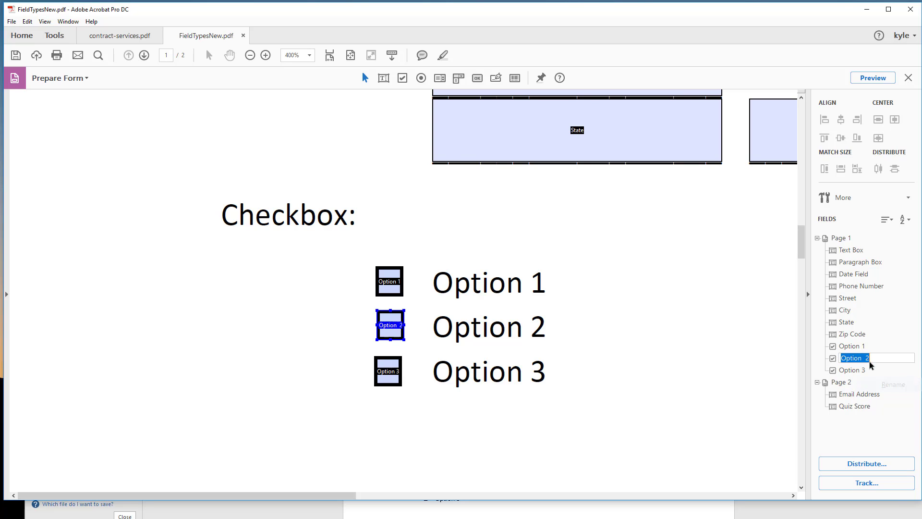
{"action": "left_click", "coordinate": [866, 358]}
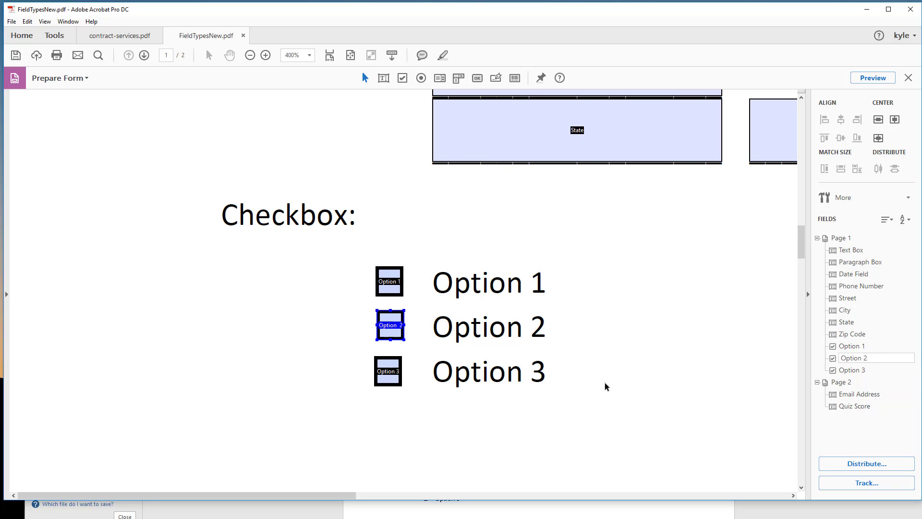
{"action": "left_click", "coordinate": [539, 382]}
Step: Align the Option 1, Option 2 and Option 3 check box fields along their left edges
{"action": "left_click_drag", "start_coordinate": [331, 259], "coordinate": [435, 408]}
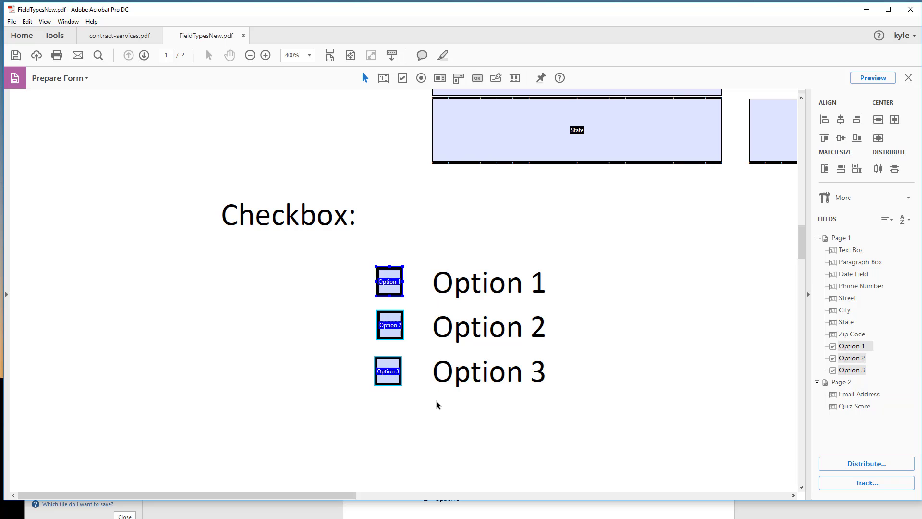
{"action": "right_click", "coordinate": [388, 273]}
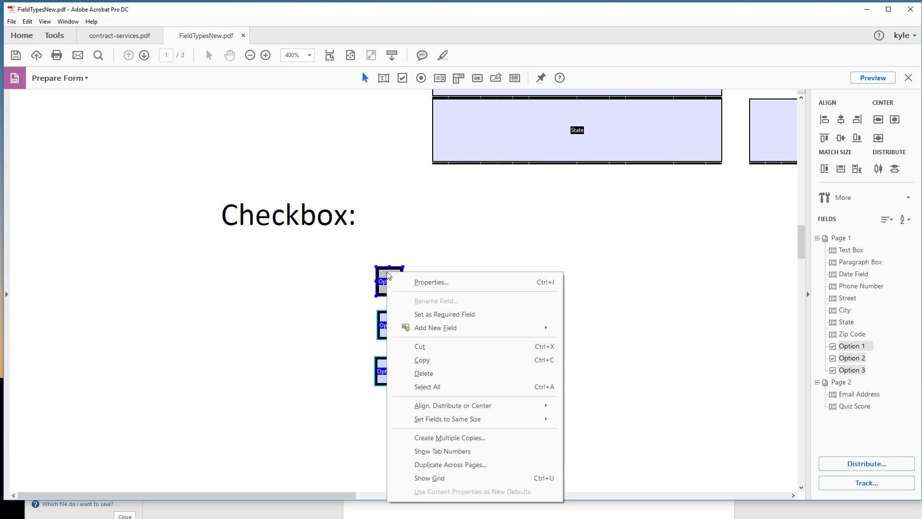
{"action": "mouse_move", "coordinate": [458, 407]}
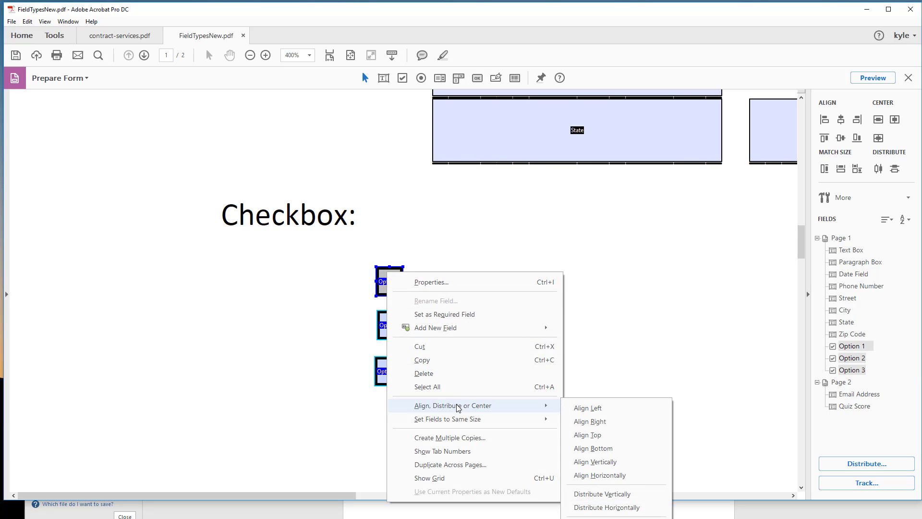
{"action": "left_click", "coordinate": [590, 410]}
{"action": "left_click", "coordinate": [526, 385]}
Step: Place a radio button field beside Option 1 of Radio Group 1 on page 2
{"action": "scroll", "coordinate": [526, 386], "scroll_direction": "down", "scroll_amount": 3}
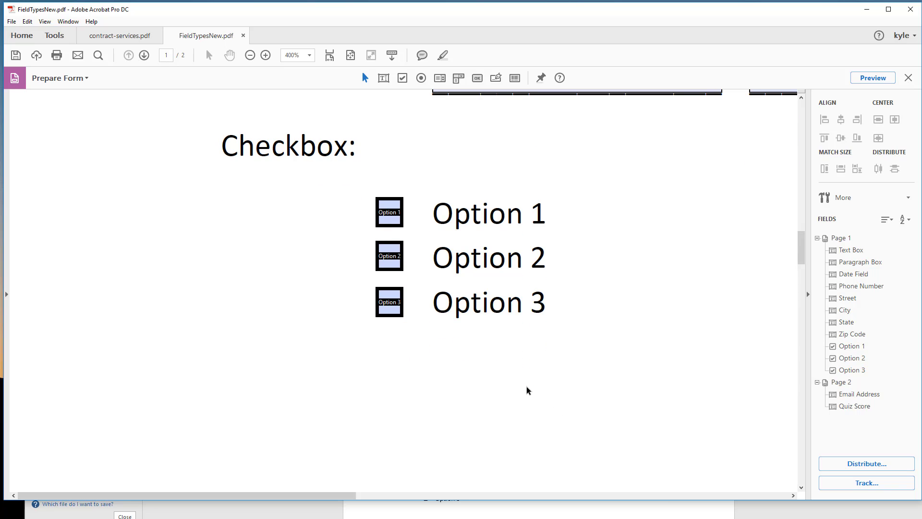
{"action": "scroll", "coordinate": [516, 387], "scroll_direction": "down", "scroll_amount": 10}
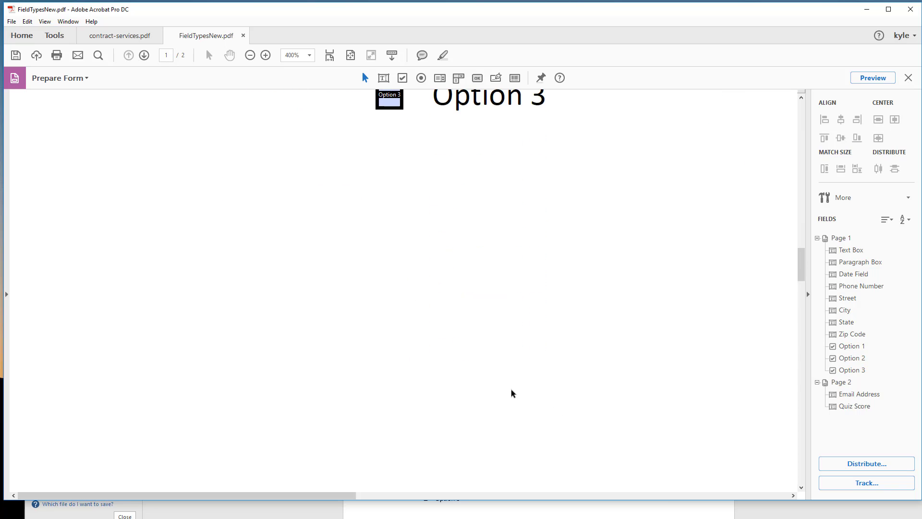
{"action": "scroll", "coordinate": [506, 391], "scroll_direction": "down", "scroll_amount": 7}
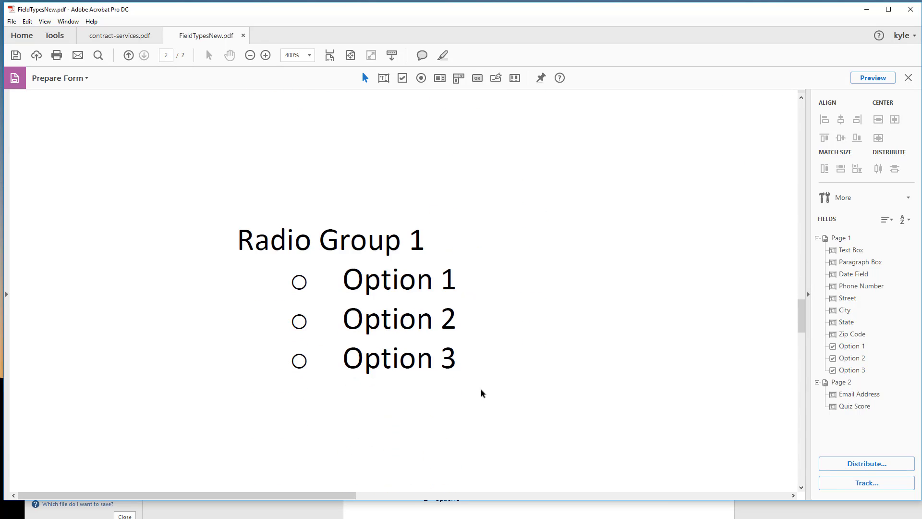
{"action": "mouse_move", "coordinate": [319, 496]}
{"action": "left_mouse_down"}
{"action": "mouse_move", "coordinate": [525, 495]}
{"action": "mouse_move", "coordinate": [322, 488]}
{"action": "left_mouse_up"}
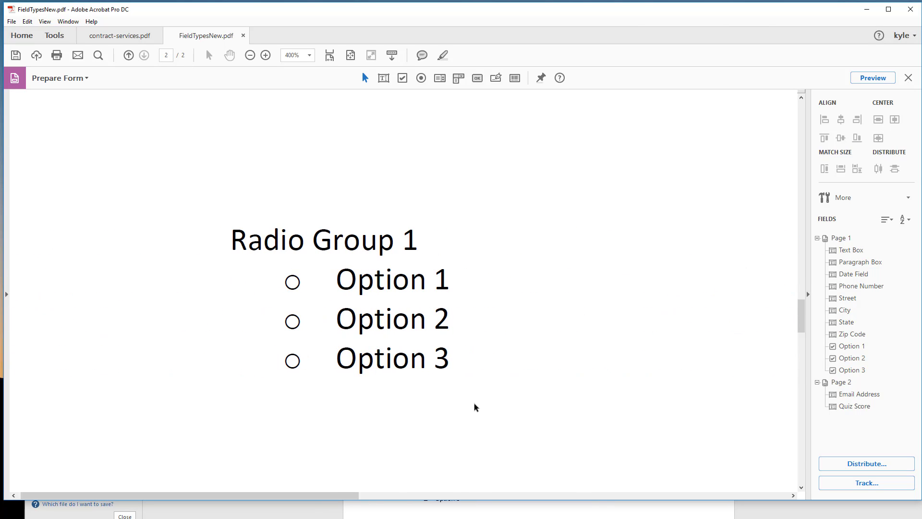
{"action": "right_click", "coordinate": [169, 285]}
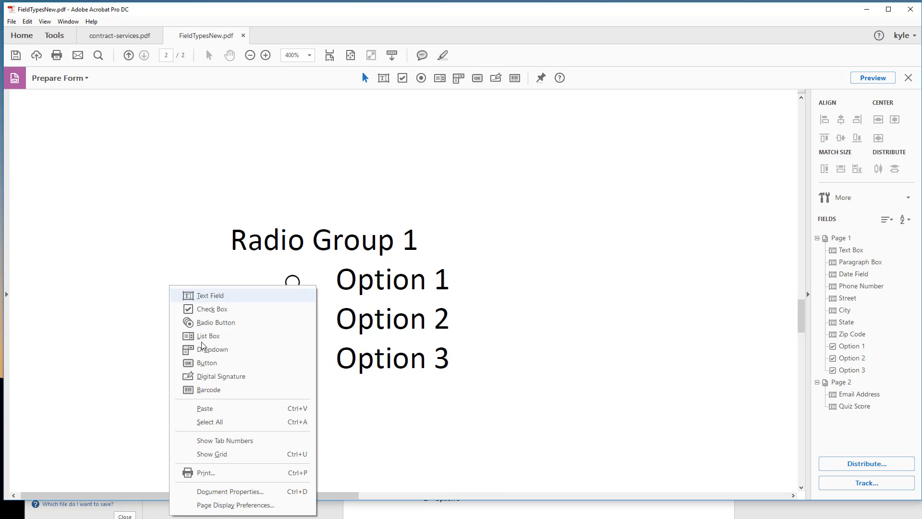
{"action": "left_click", "coordinate": [219, 328]}
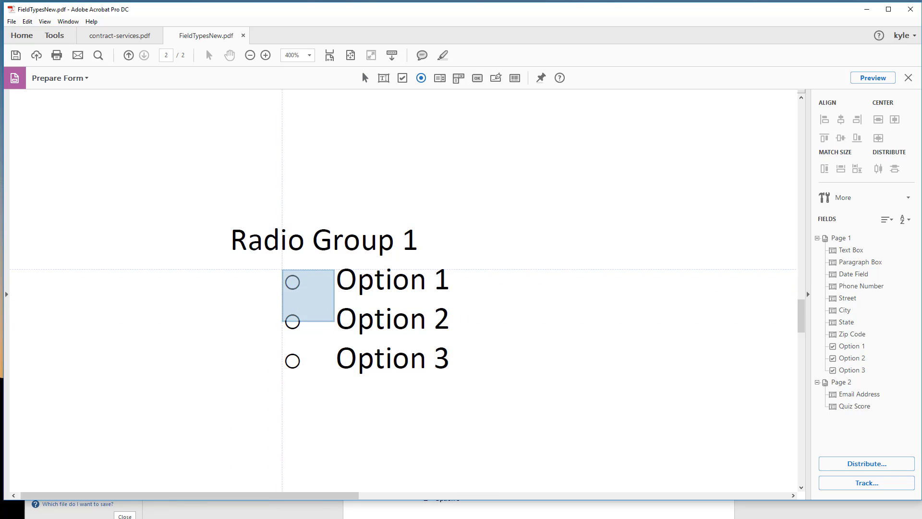
{"action": "left_click", "coordinate": [335, 322]}
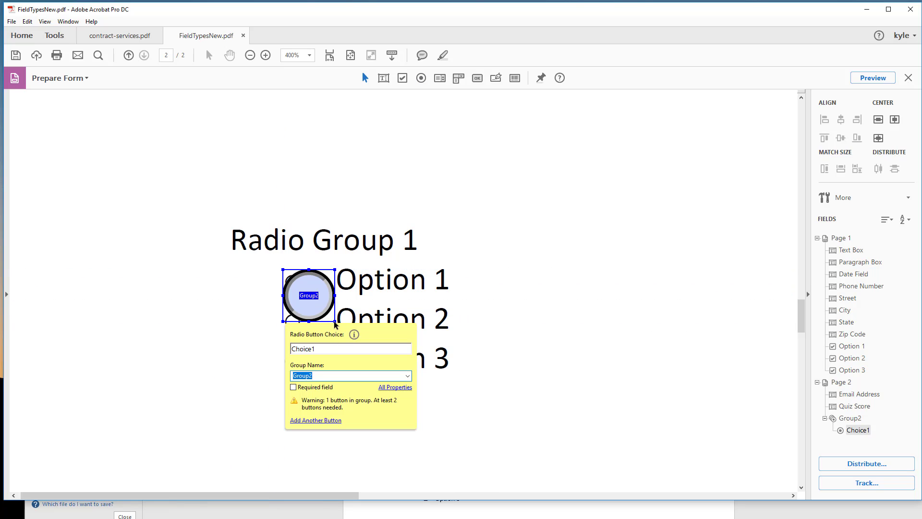
Step: Shrink the new radio button field to about half its size and position it over the Option 1 circle of Radio Group 1
{"action": "left_click", "coordinate": [432, 322]}
{"action": "left_click", "coordinate": [314, 297]}
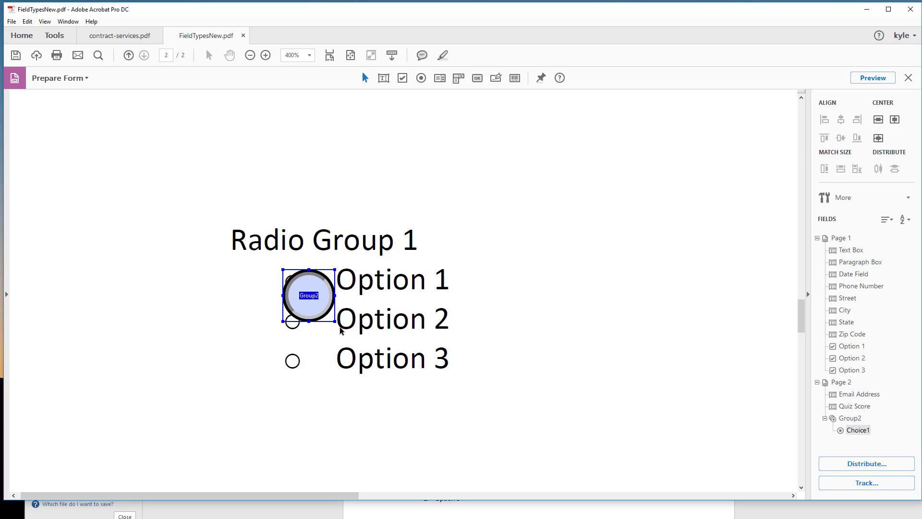
{"action": "left_click_drag", "start_coordinate": [334, 320], "coordinate": [309, 295]}
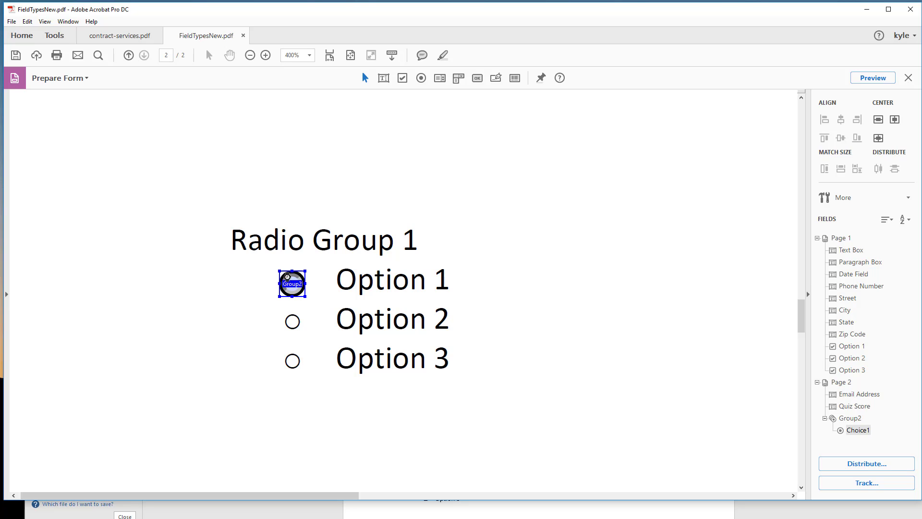
{"action": "left_click", "coordinate": [362, 306]}
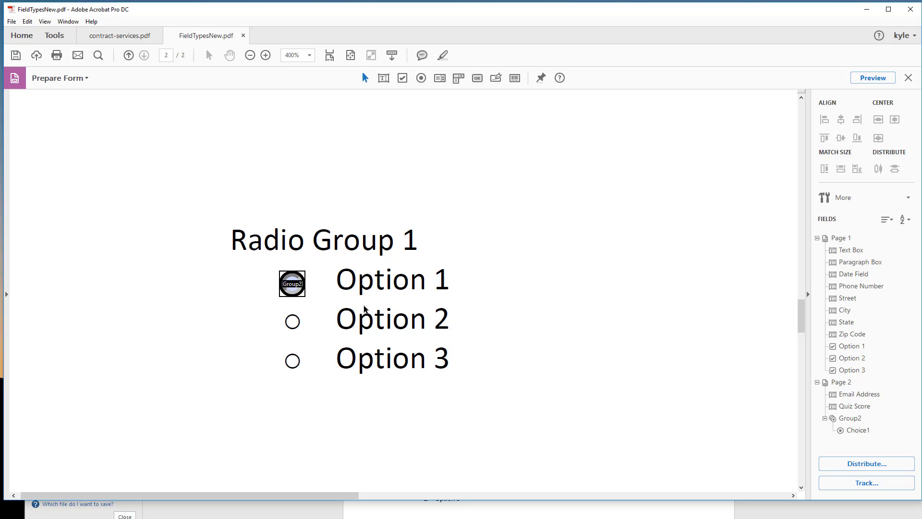
Step: Rename the Choice1 radio button in the field list as Option 1
{"action": "left_click", "coordinate": [855, 431]}
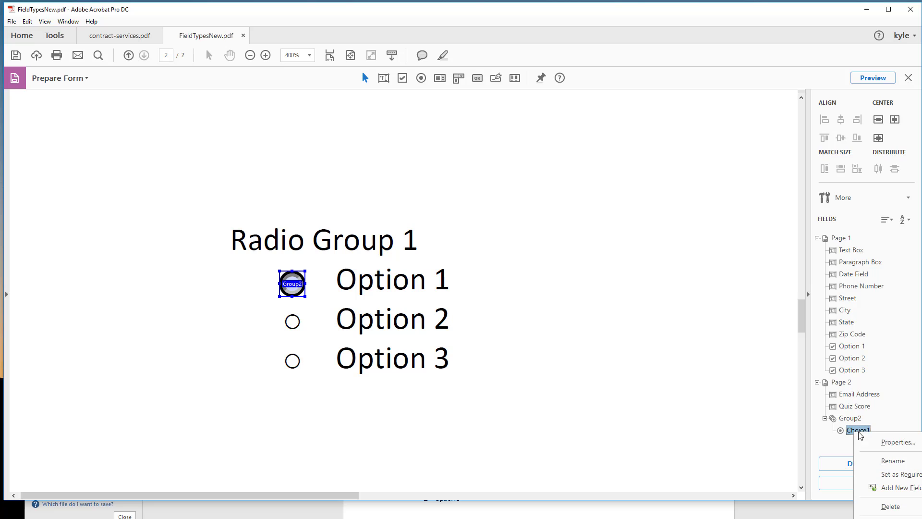
{"action": "left_click", "coordinate": [893, 460]}
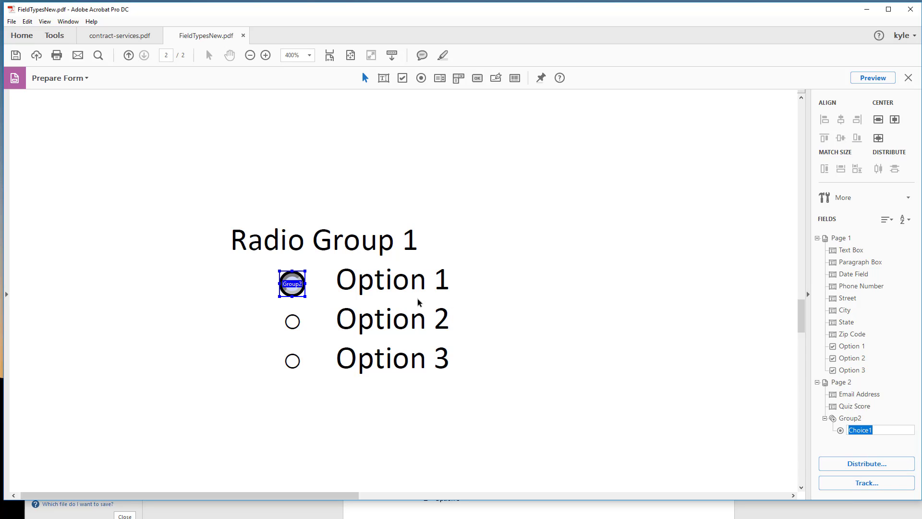
{"action": "type", "text": "O"}
{"action": "key", "text": "Return"}
Step: Rename the radio button group on page 2 as Group1
{"action": "right_click", "coordinate": [852, 418]}
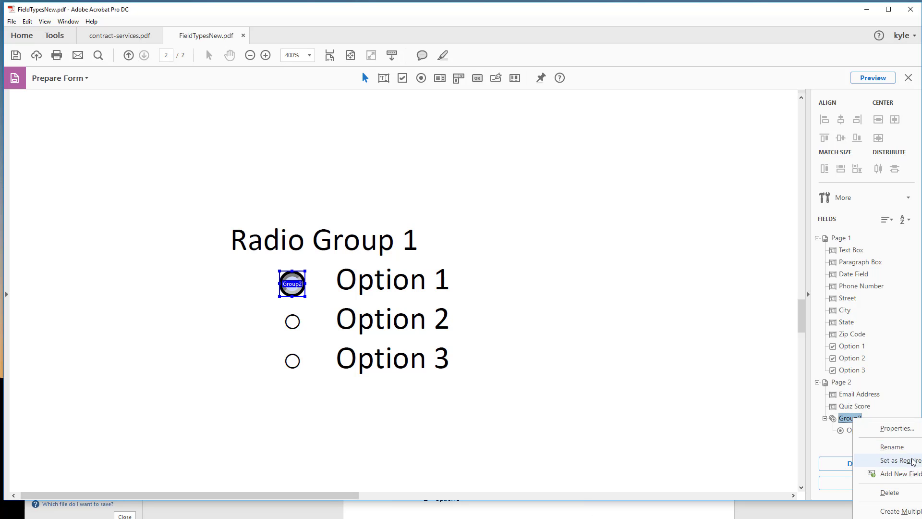
{"action": "left_click", "coordinate": [902, 446]}
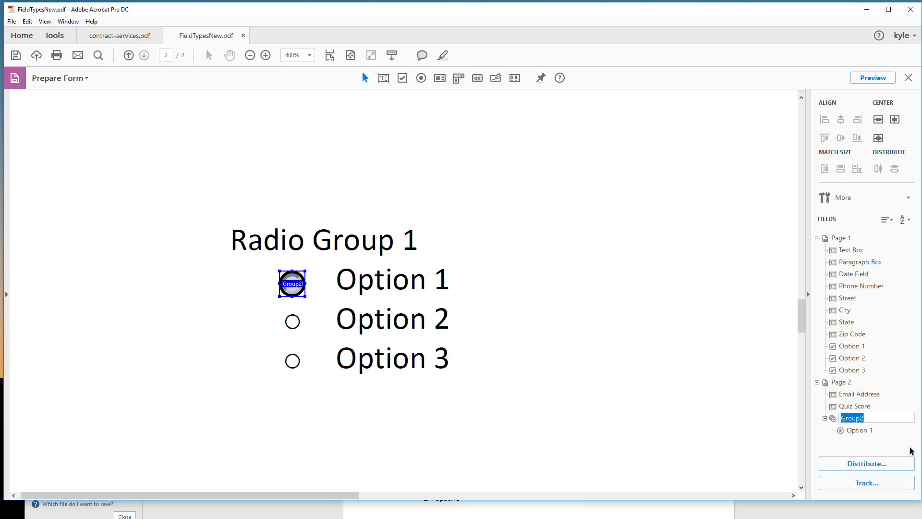
{"action": "key", "text": "End"}
{"action": "key", "text": "BackSpace"}
{"action": "type", "text": "1"}
{"action": "left_click", "coordinate": [517, 313]}
Step: Copy the Option 1 radio button and place the pasted copy over the Option 2 circle of Radio Group 1
{"action": "right_click", "coordinate": [293, 279]}
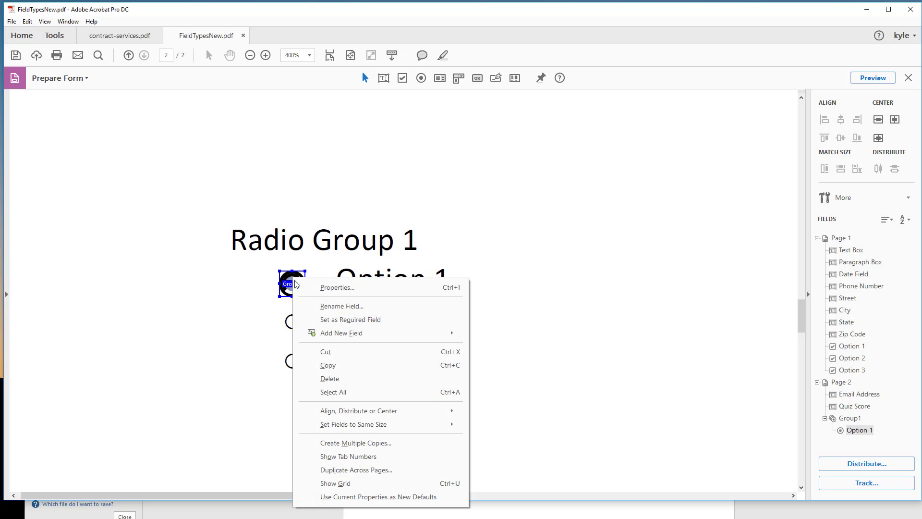
{"action": "left_click", "coordinate": [328, 365]}
{"action": "right_click", "coordinate": [522, 355]}
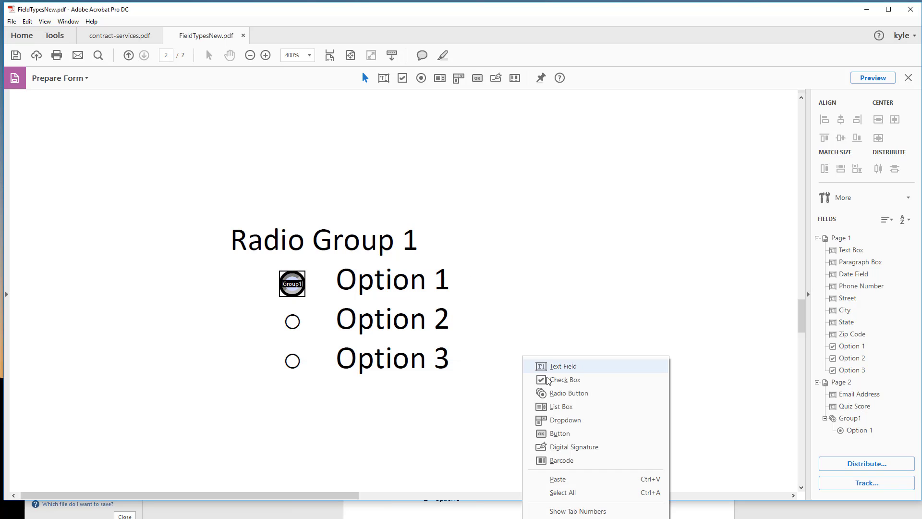
{"action": "left_click", "coordinate": [559, 479]}
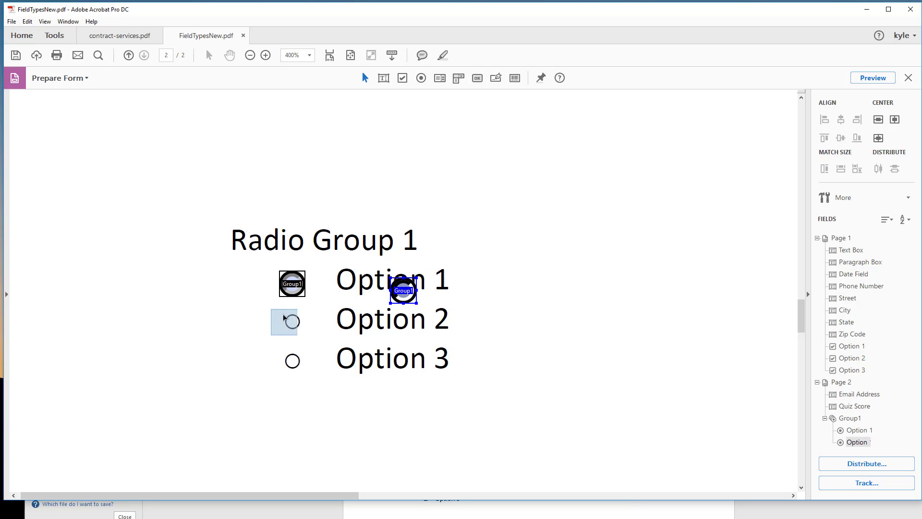
{"action": "left_click_drag", "start_coordinate": [290, 316], "coordinate": [291, 317]}
Step: Paste another copy of the radio button and position it over the Option 3 circle of Radio Group 1
{"action": "right_click", "coordinate": [435, 404]}
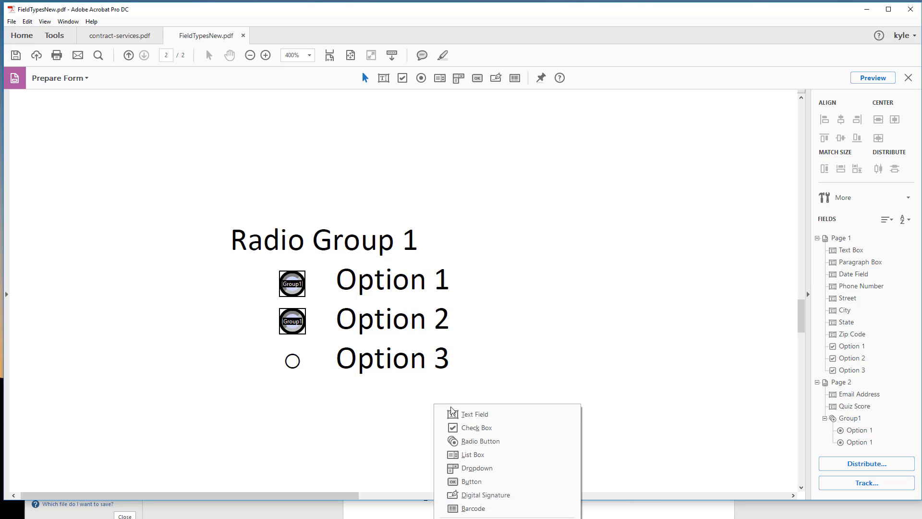
{"action": "left_click", "coordinate": [486, 518]}
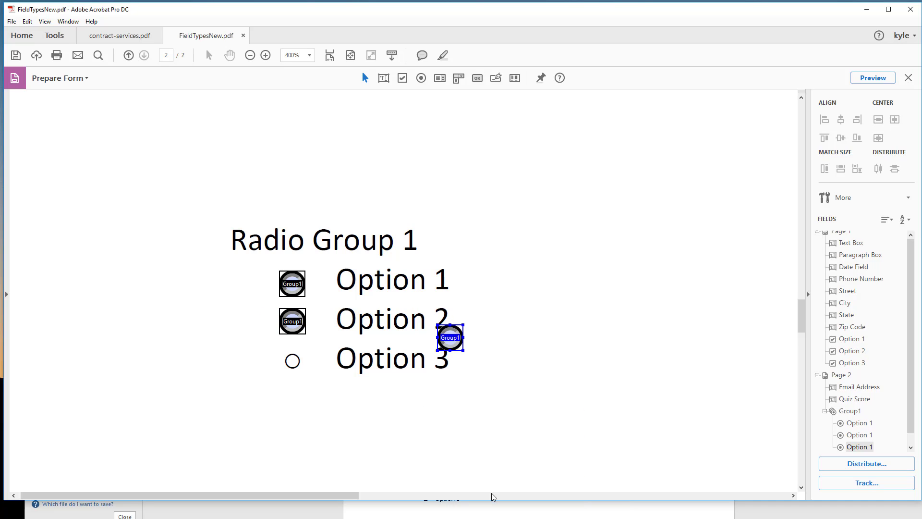
{"action": "left_click_drag", "start_coordinate": [444, 332], "coordinate": [287, 356]}
Step: Rename the radio button beside the Option 2 label as Option 2
{"action": "left_click", "coordinate": [286, 321]}
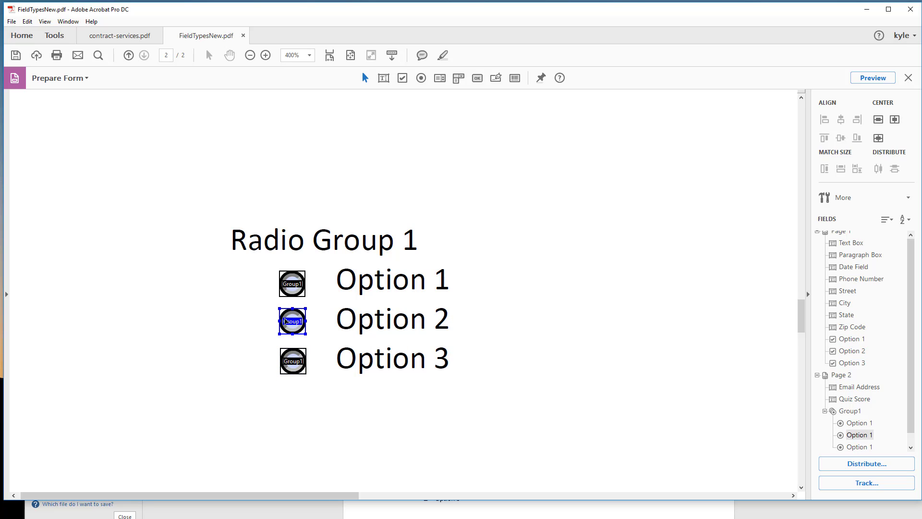
{"action": "right_click", "coordinate": [878, 435]}
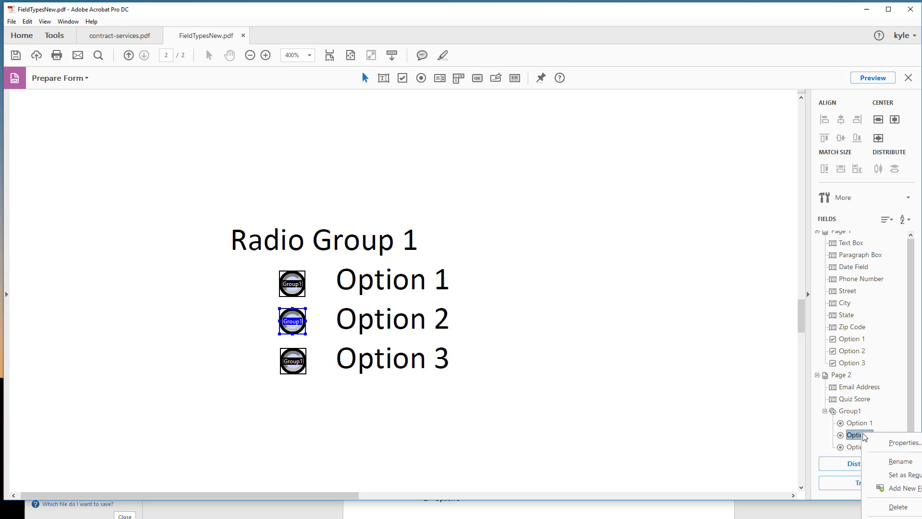
{"action": "left_click", "coordinate": [903, 460]}
{"action": "type", "text": "Option 2"}
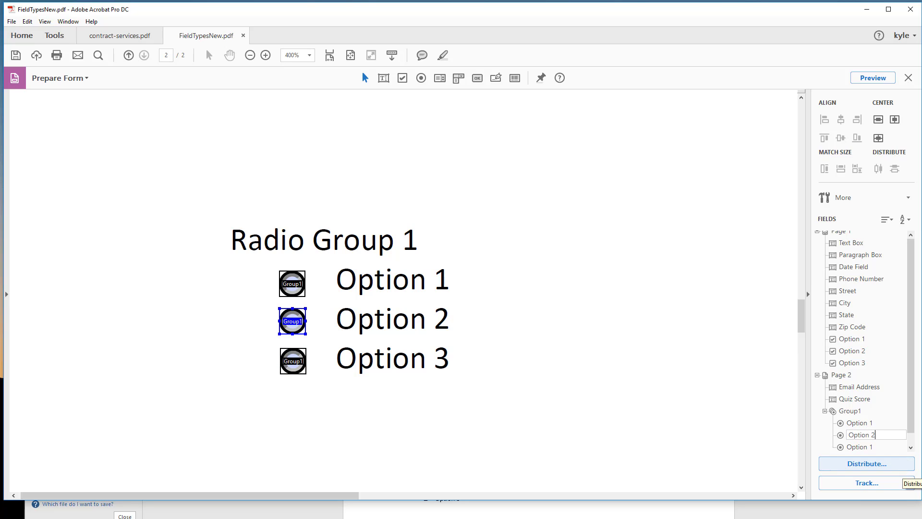
Step: Rename the radio button beside the Option 3 label as Option 3
{"action": "left_click", "coordinate": [864, 446]}
{"action": "right_click", "coordinate": [868, 448]}
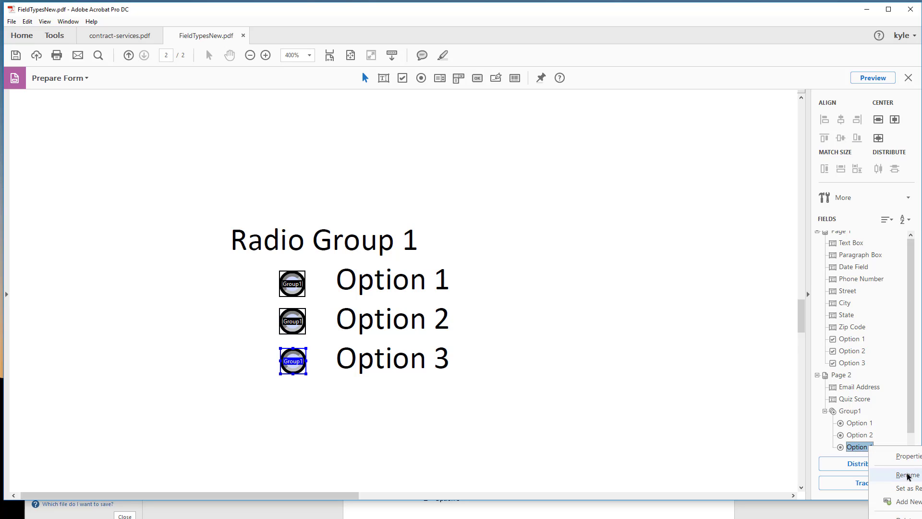
{"action": "left_click", "coordinate": [907, 475]}
{"action": "key", "text": "End"}
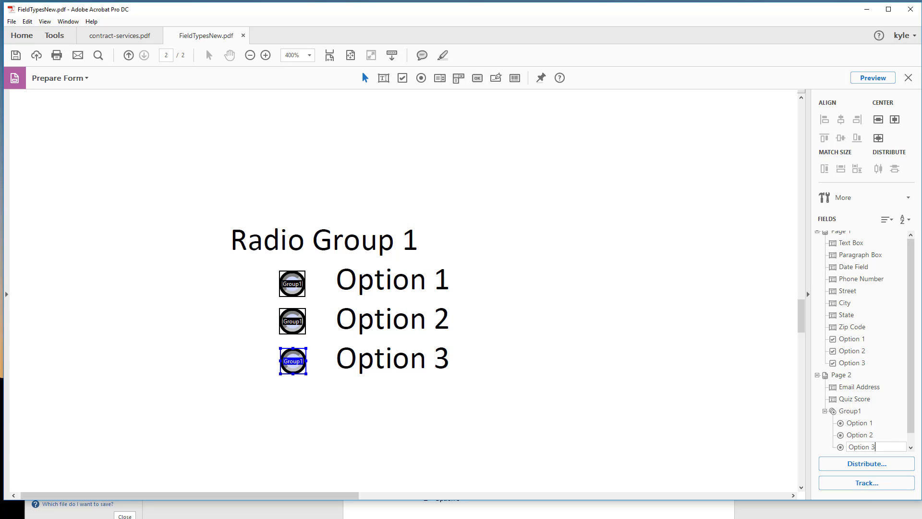
{"action": "left_click", "coordinate": [567, 373]}
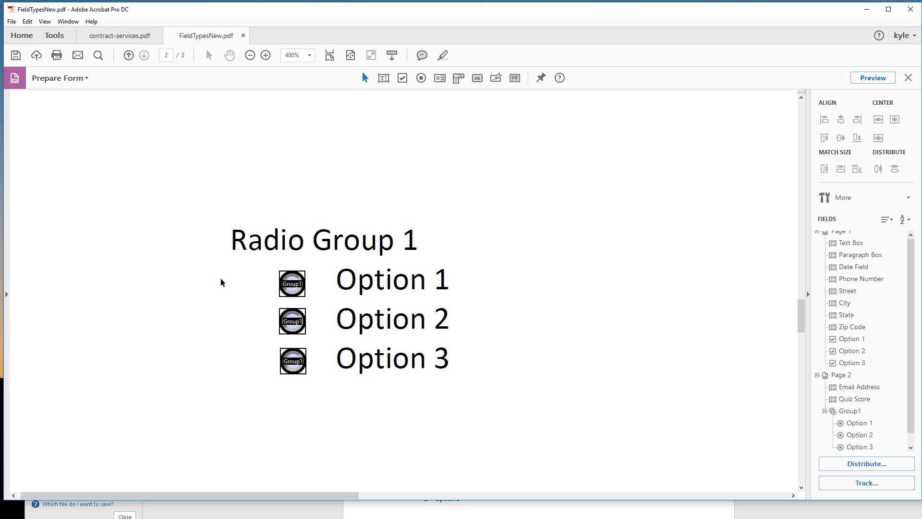
Step: Align the three Radio Group 1 radio buttons along their left edges
{"action": "left_click_drag", "start_coordinate": [267, 262], "coordinate": [349, 420]}
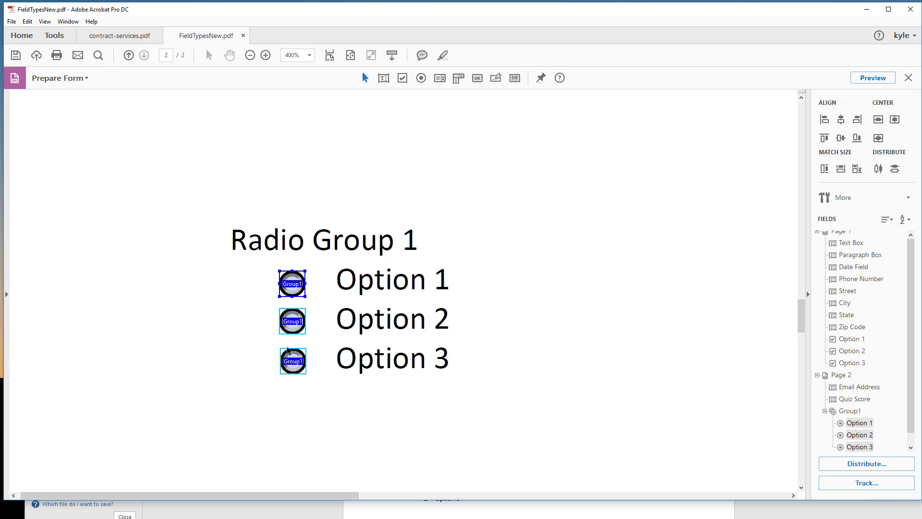
{"action": "right_click", "coordinate": [288, 315]}
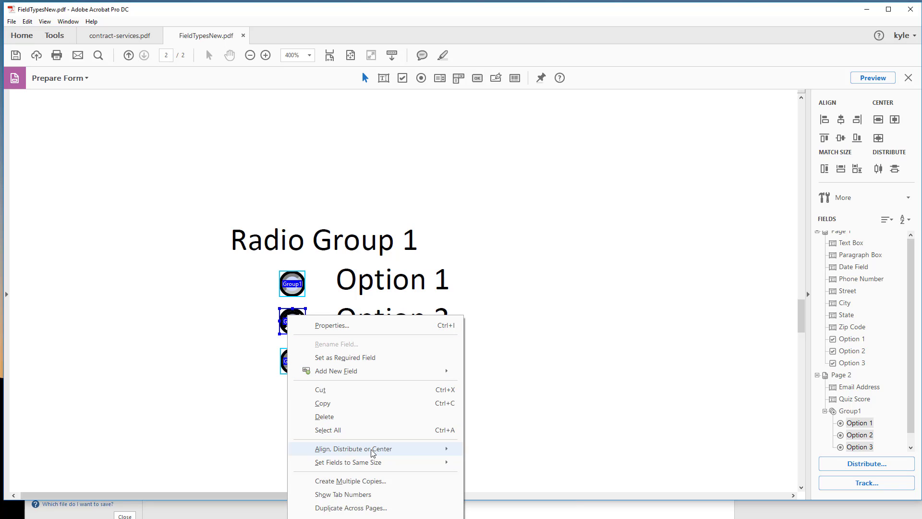
{"action": "mouse_move", "coordinate": [373, 452]}
{"action": "left_click", "coordinate": [500, 451]}
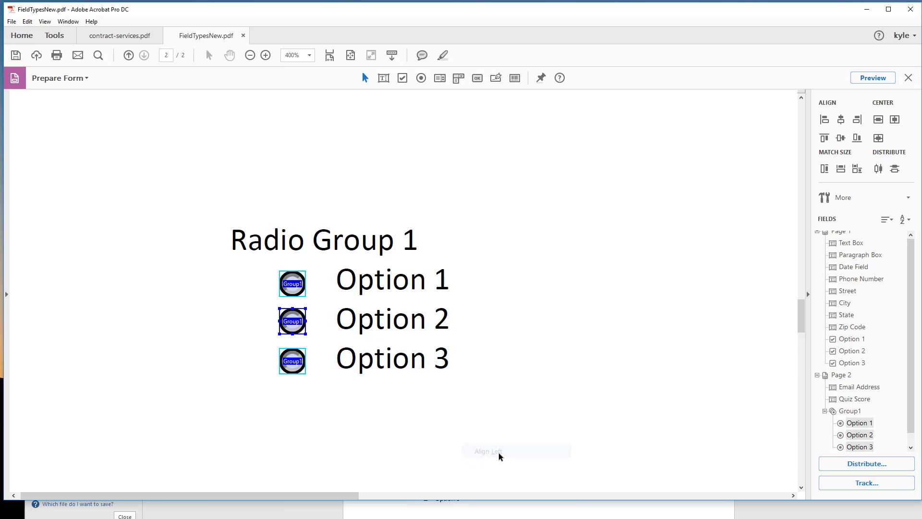
Step: Distribute the three Radio Group 1 radio buttons vertically
{"action": "right_click", "coordinate": [290, 277]}
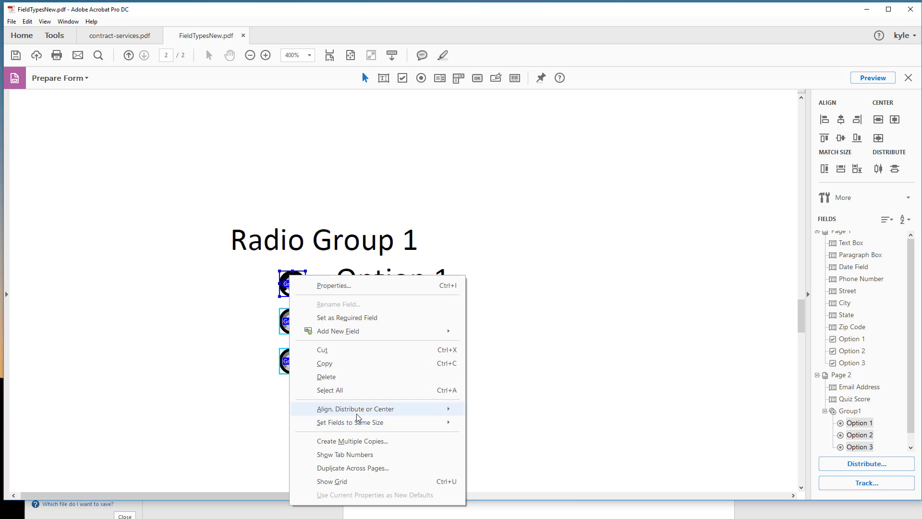
{"action": "mouse_move", "coordinate": [361, 409]}
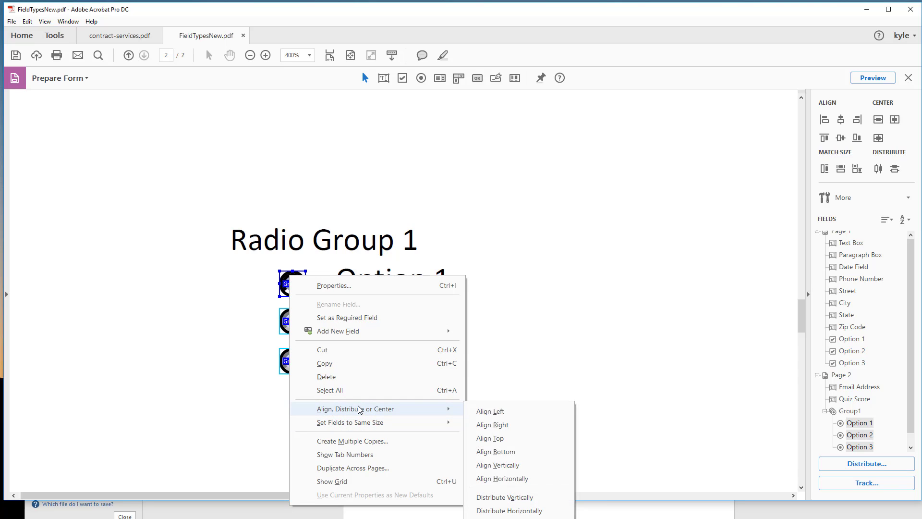
{"action": "left_click", "coordinate": [520, 500]}
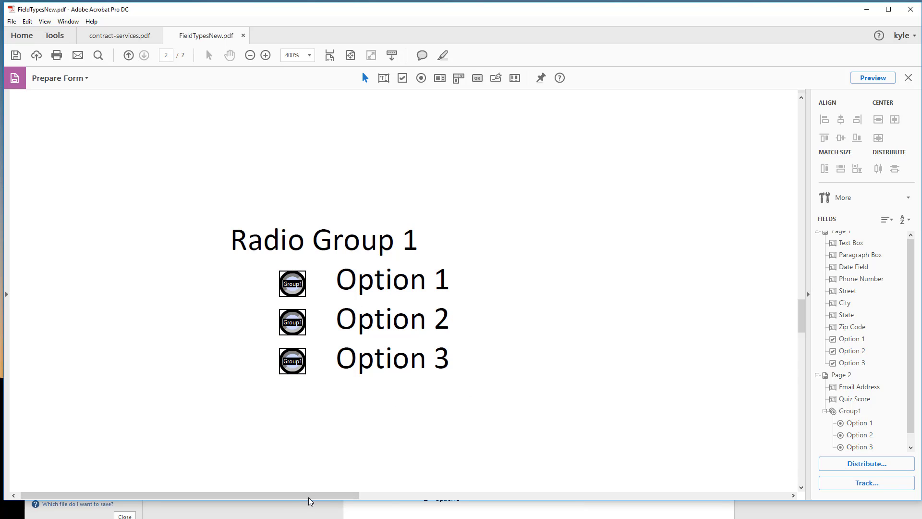
Step: Copy all three radio button fields of Radio Group 1 together
{"action": "left_click_drag", "start_coordinate": [310, 500], "coordinate": [388, 498]}
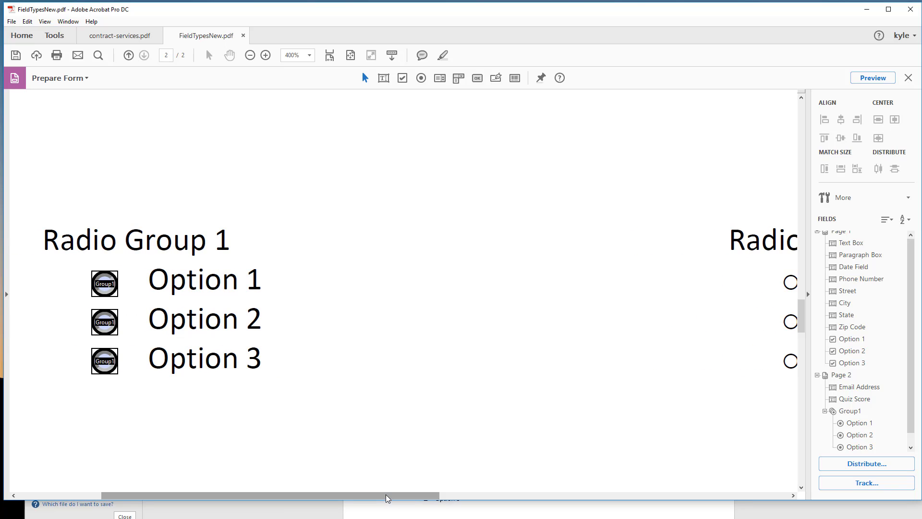
{"action": "right_click", "coordinate": [854, 411]}
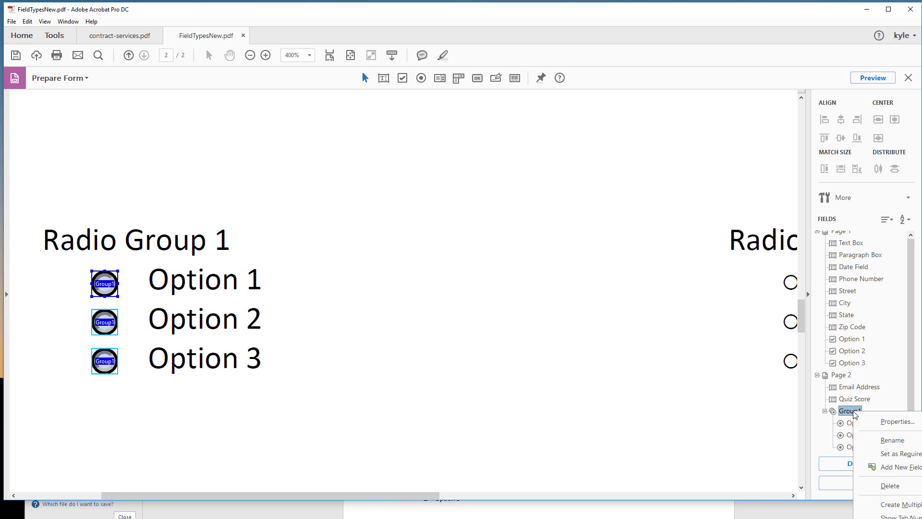
{"action": "left_click", "coordinate": [570, 395]}
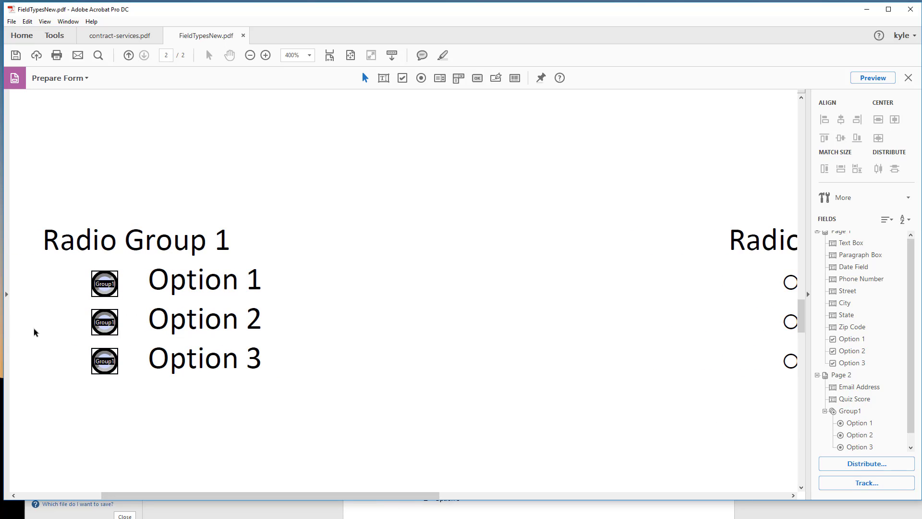
{"action": "left_click_drag", "start_coordinate": [67, 269], "coordinate": [178, 436]}
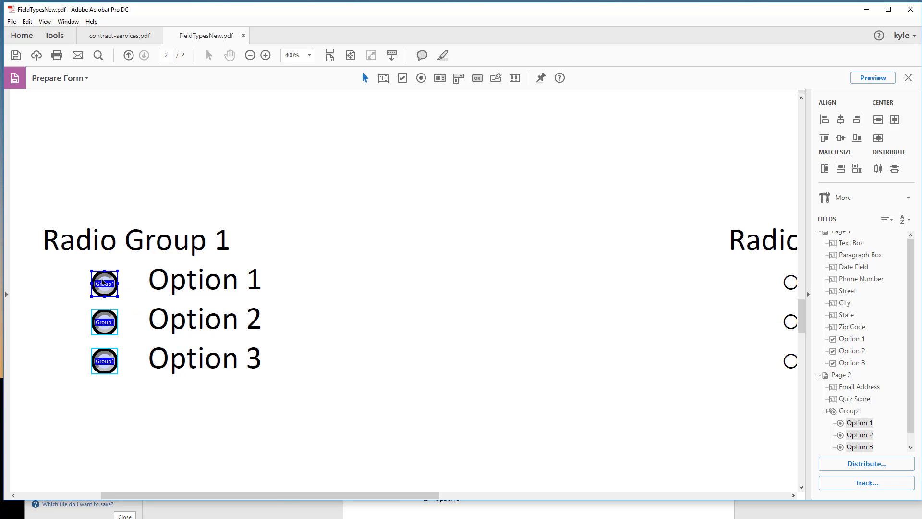
{"action": "right_click", "coordinate": [102, 282]}
{"action": "left_click", "coordinate": [140, 366]}
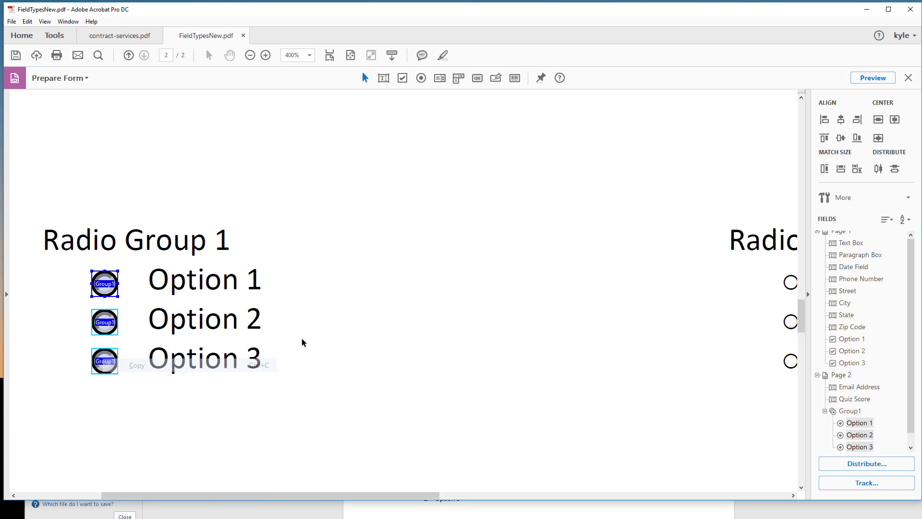
{"action": "left_click", "coordinate": [610, 344]}
Step: Paste the three copied radio buttons into the area near Radio Group 2
{"action": "left_click_drag", "start_coordinate": [338, 493], "coordinate": [435, 491]}
{"action": "right_click", "coordinate": [331, 287]}
{"action": "left_click", "coordinate": [373, 297]}
{"action": "right_click", "coordinate": [345, 303]}
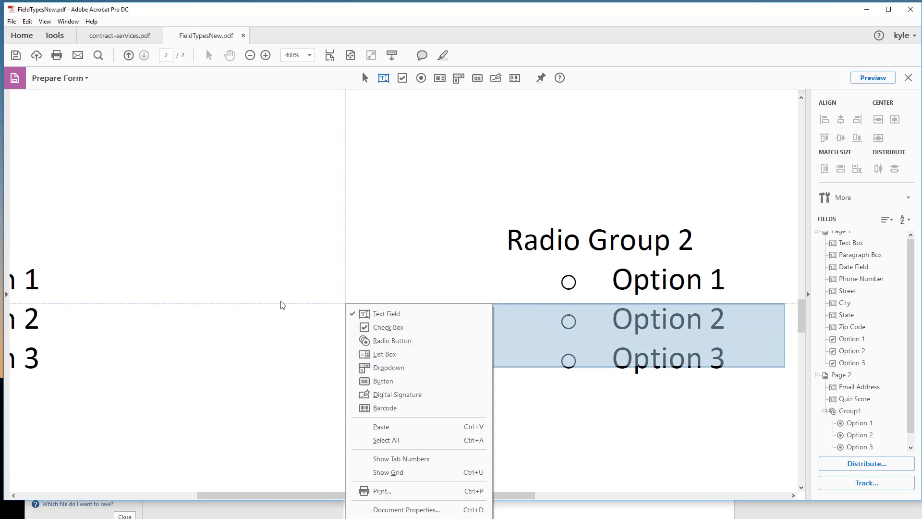
{"action": "left_click", "coordinate": [381, 426]}
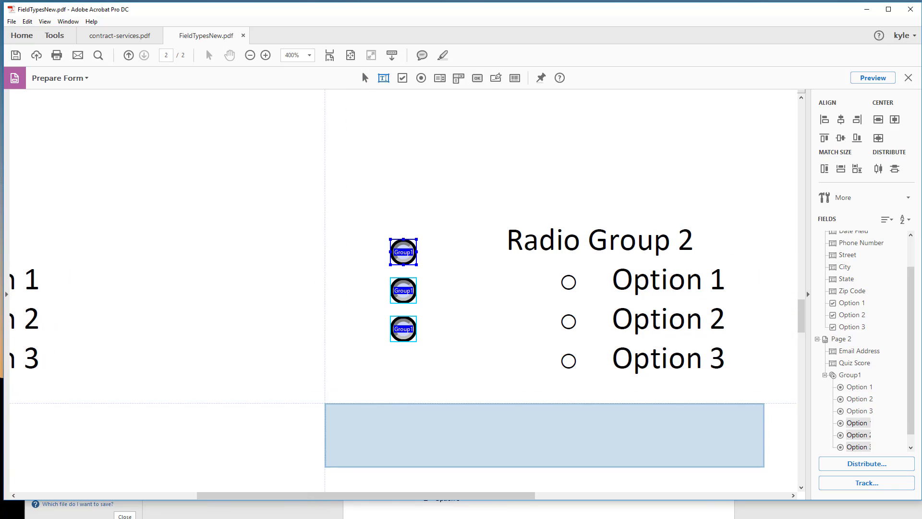
Step: Move the three pasted radio buttons together over the Option 1, Option 2 and Option 3 circles of Radio Group 2
{"action": "left_click", "coordinate": [308, 402]}
{"action": "left_click_drag", "start_coordinate": [343, 227], "coordinate": [465, 361]}
{"action": "left_click_drag", "start_coordinate": [407, 325], "coordinate": [573, 355]}
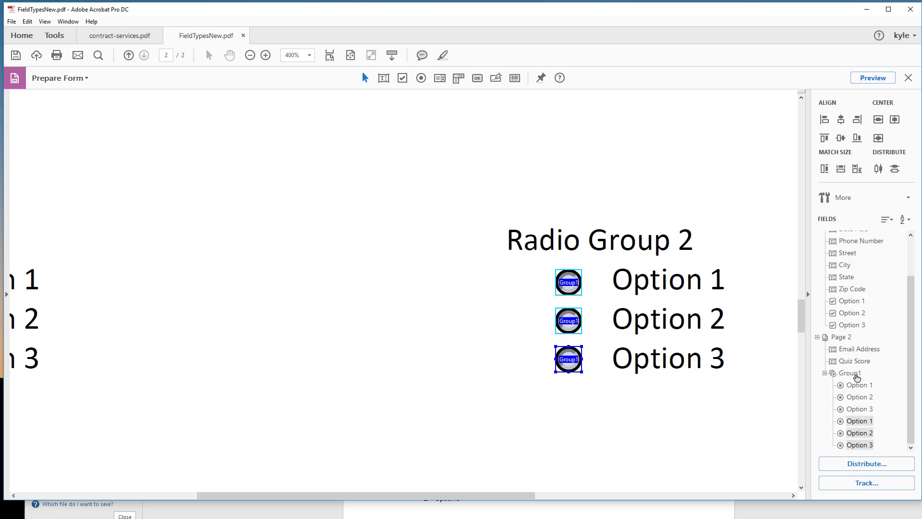
{"action": "left_click", "coordinate": [651, 423]}
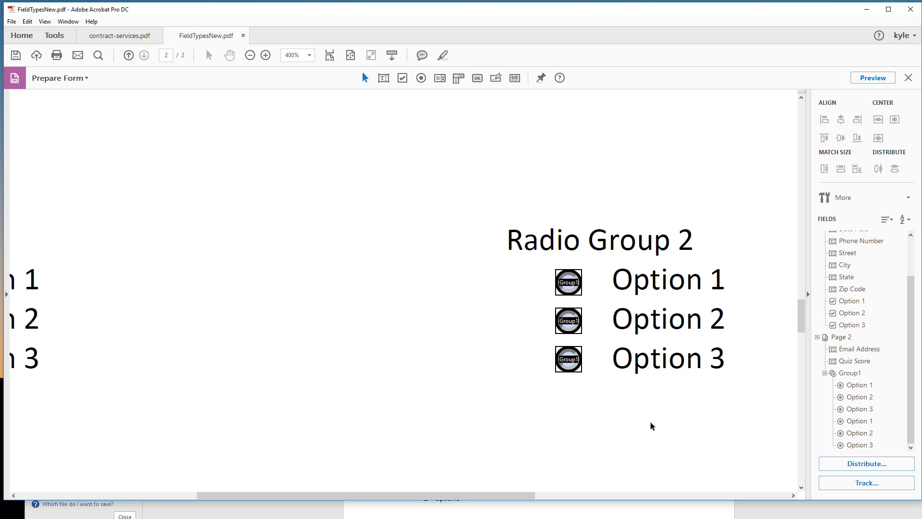
Step: Change the field name of the Option 1 radio button under Radio Group 2 to Group2
{"action": "right_click", "coordinate": [859, 421]}
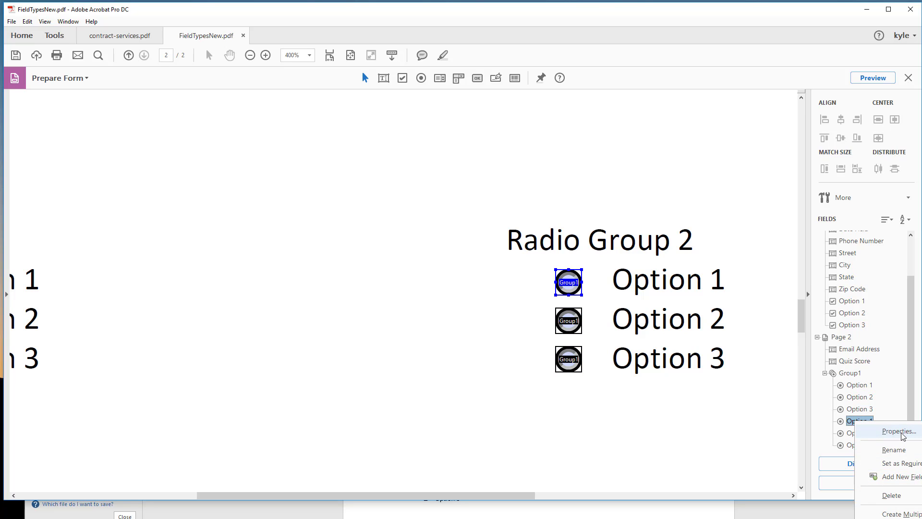
{"action": "left_click", "coordinate": [899, 432]}
{"action": "left_click", "coordinate": [227, 332]}
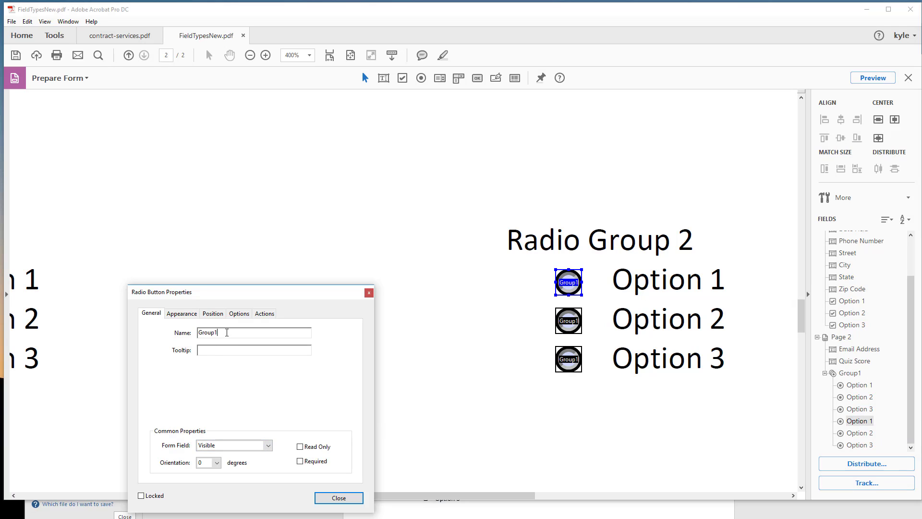
{"action": "left_click", "coordinate": [338, 498]}
{"action": "scroll", "coordinate": [864, 406], "scroll_direction": "down", "scroll_amount": 1}
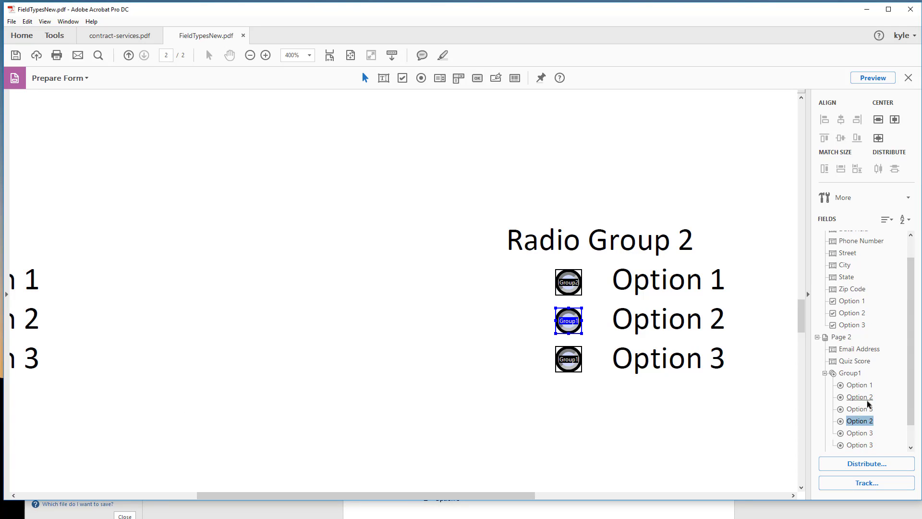
Step: Try to move the Option 2 and Option 3 radio buttons of Radio Group 2 from Group1 into Group2 in the field list
{"action": "left_click", "coordinate": [823, 446]}
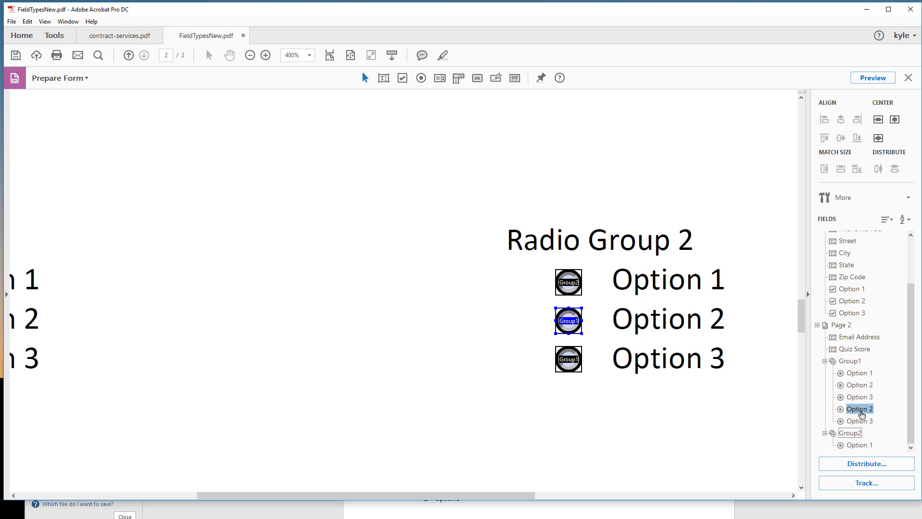
{"action": "left_click", "coordinate": [298, 406]}
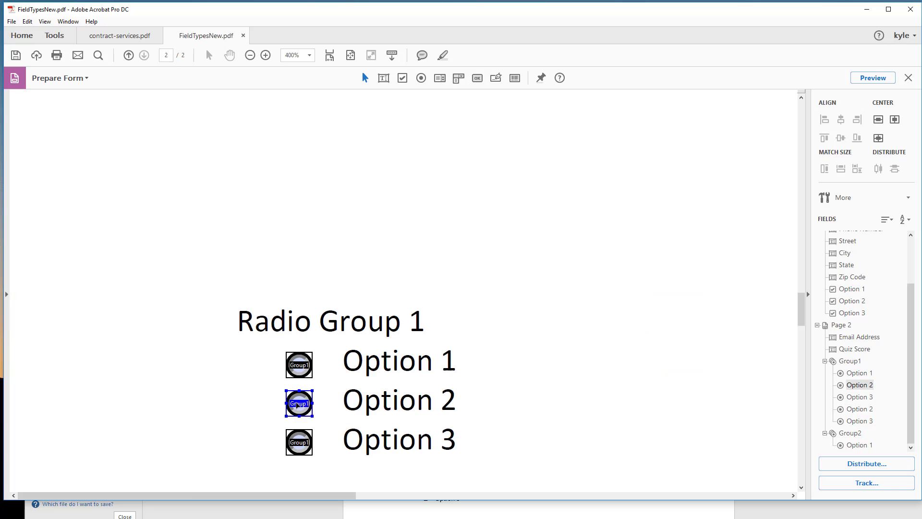
{"action": "scroll", "coordinate": [336, 393], "scroll_direction": "down", "scroll_amount": 3}
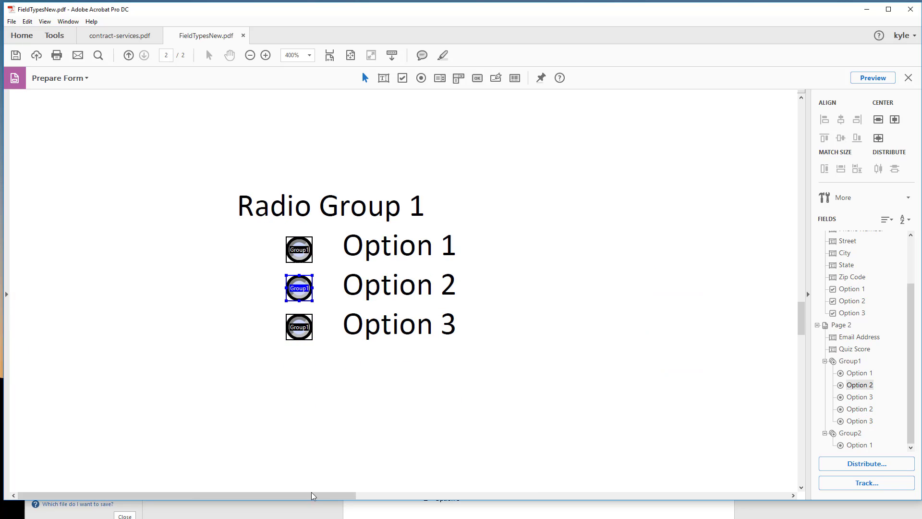
{"action": "left_click_drag", "start_coordinate": [311, 494], "coordinate": [606, 495]}
{"action": "left_click_drag", "start_coordinate": [263, 270], "coordinate": [344, 352]}
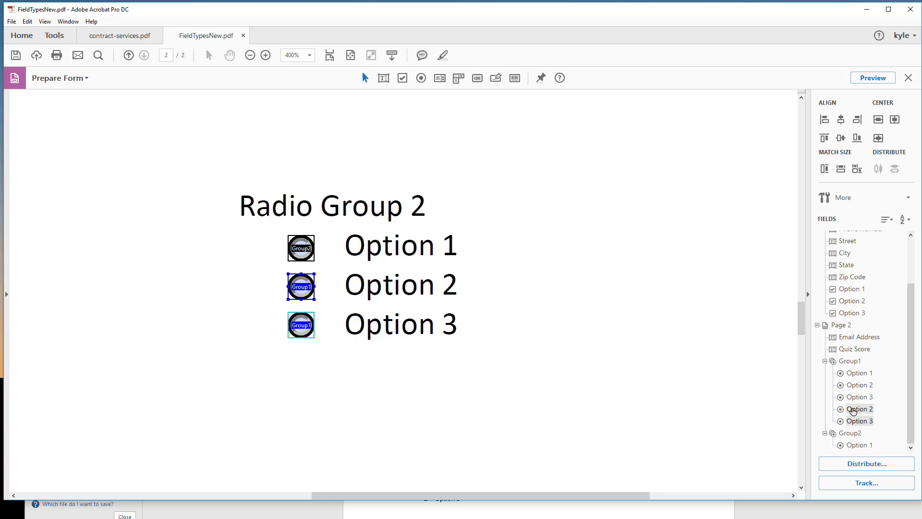
{"action": "left_click_drag", "start_coordinate": [852, 410], "coordinate": [854, 433]}
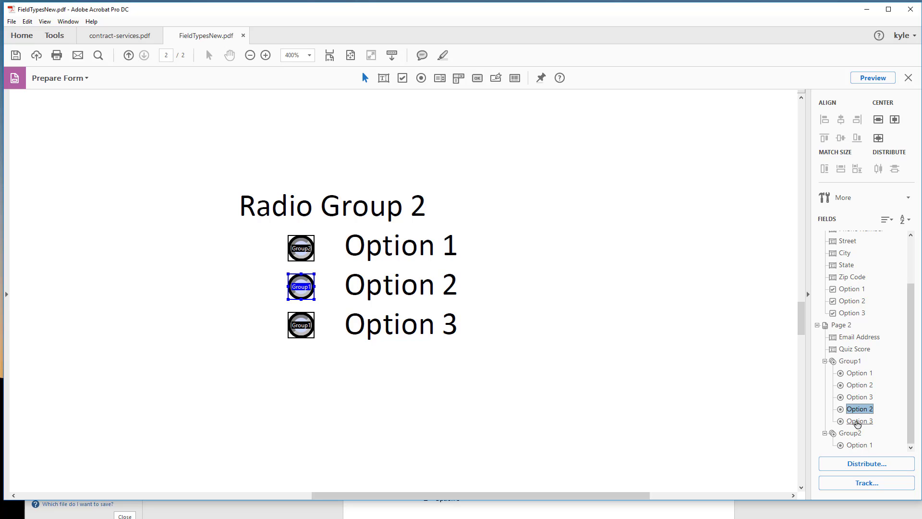
{"action": "mouse_move", "coordinate": [858, 424]}
{"action": "left_mouse_down"}
{"action": "mouse_move", "coordinate": [849, 446]}
{"action": "mouse_move", "coordinate": [836, 439]}
{"action": "mouse_move", "coordinate": [838, 424]}
{"action": "mouse_move", "coordinate": [849, 413]}
{"action": "mouse_move", "coordinate": [852, 423]}
{"action": "left_mouse_up"}
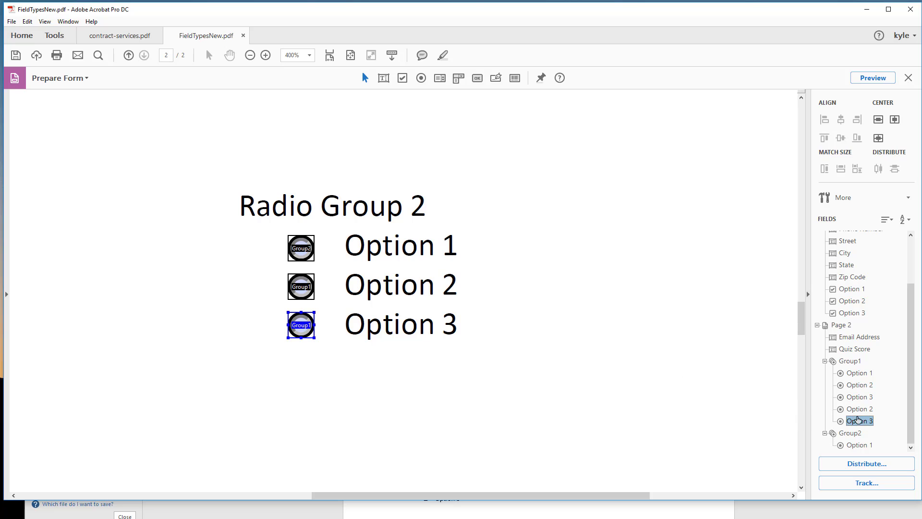
Step: Change the field name of the Option 3 radio button under Radio Group 2 to Group2
{"action": "right_click", "coordinate": [865, 423]}
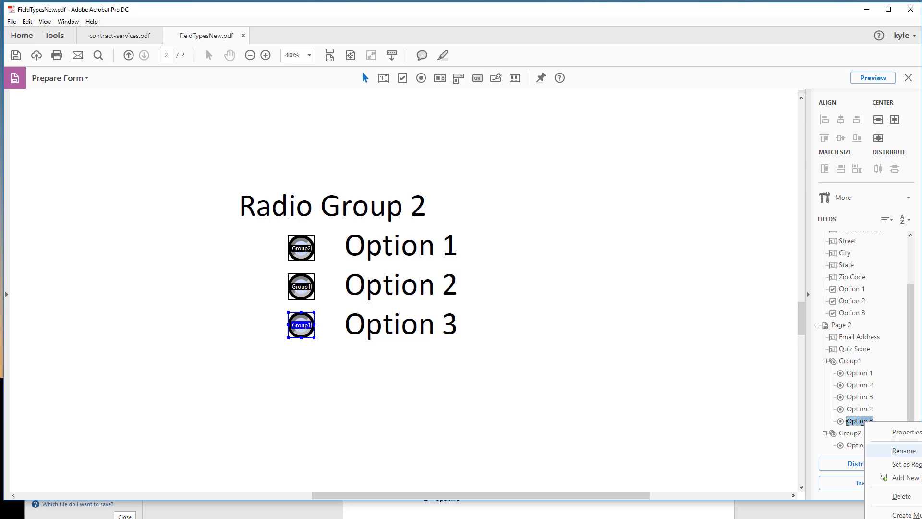
{"action": "left_click", "coordinate": [910, 433]}
{"action": "left_click", "coordinate": [262, 387]}
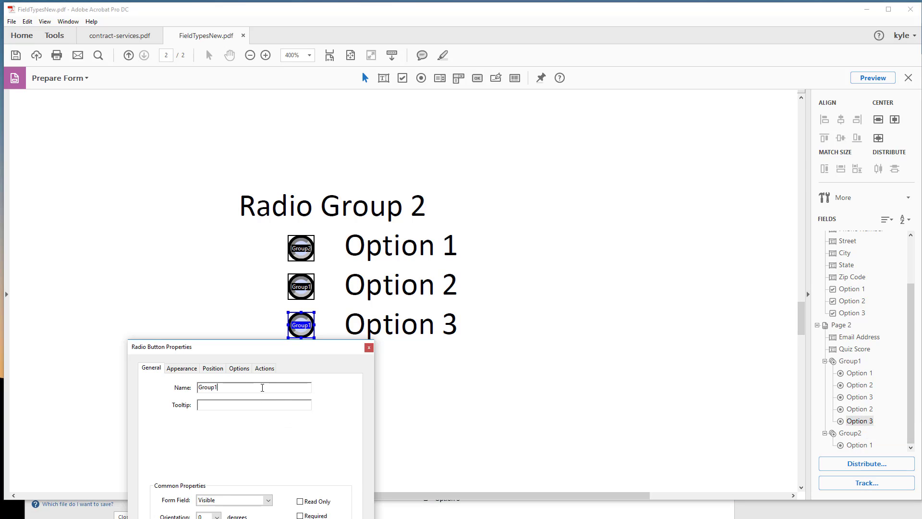
{"action": "type", "text": "2"}
{"action": "key", "text": "Return"}
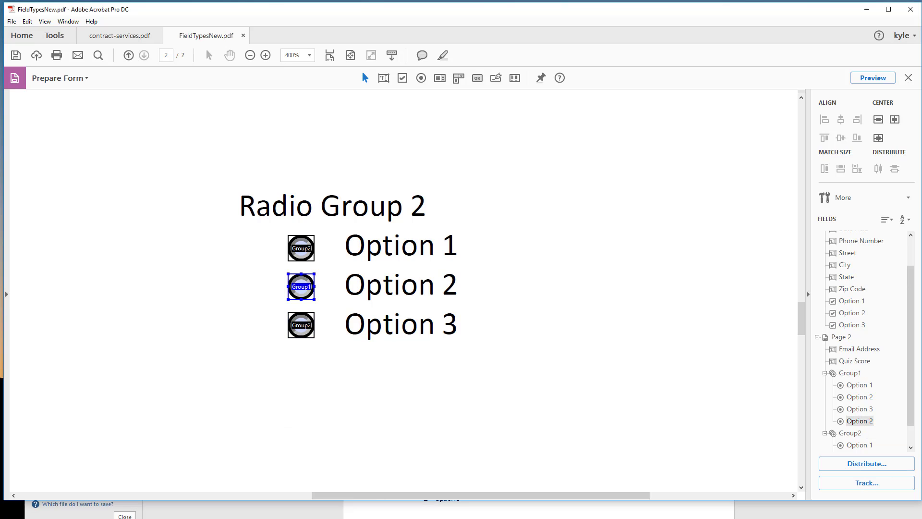
Step: Change the field name of the Option 2 radio button under Radio Group 2 to Group2
{"action": "left_click", "coordinate": [301, 327], "text": "shift"}
{"action": "left_click", "coordinate": [303, 328]}
{"action": "scroll", "coordinate": [690, 343], "scroll_direction": "down", "scroll_amount": 2}
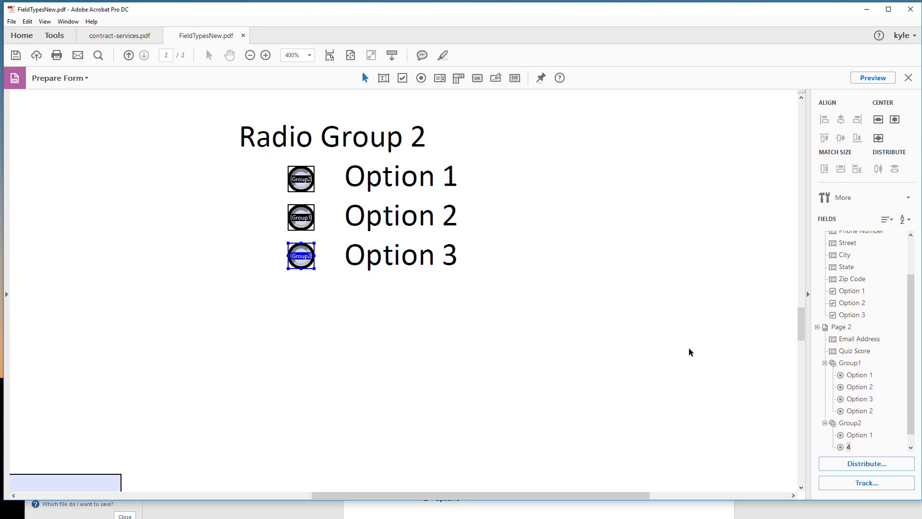
{"action": "left_click", "coordinate": [303, 215]}
{"action": "right_click", "coordinate": [889, 412]}
{"action": "left_click", "coordinate": [899, 419]}
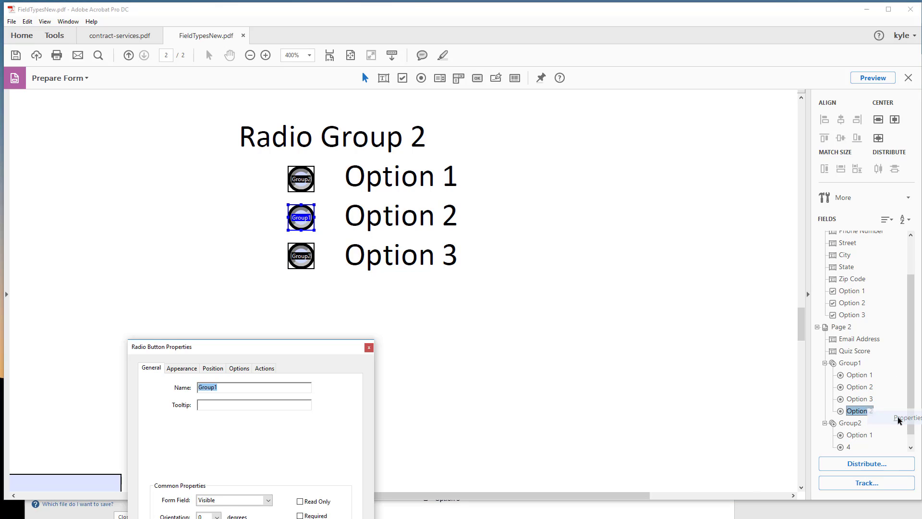
{"action": "type", "text": "Group2"}
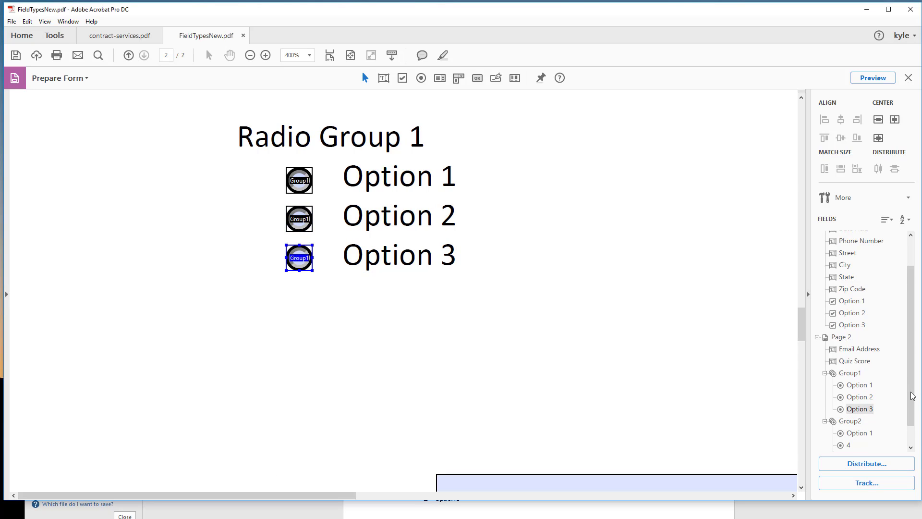
Step: Rename the Group2 radio button choice listed as 4 to Option 2
{"action": "scroll", "coordinate": [911, 418], "scroll_direction": "down", "scroll_amount": 1}
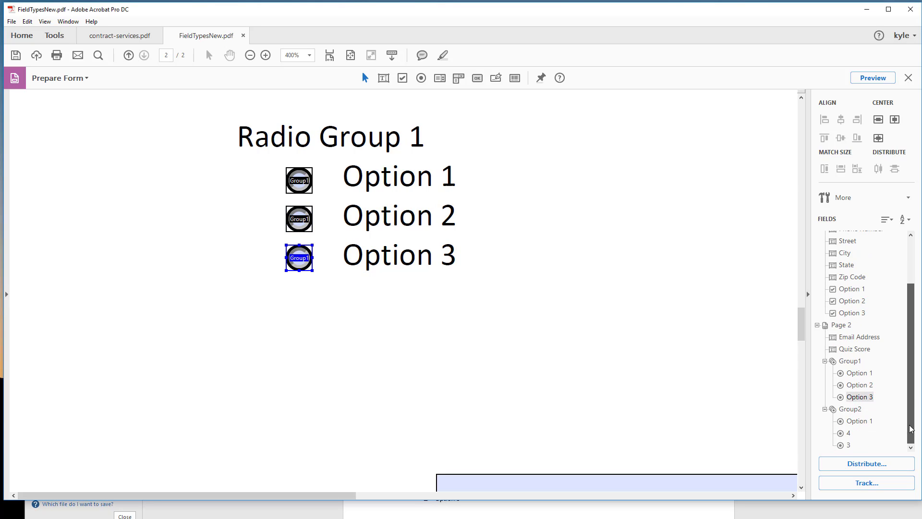
{"action": "right_click", "coordinate": [851, 433]}
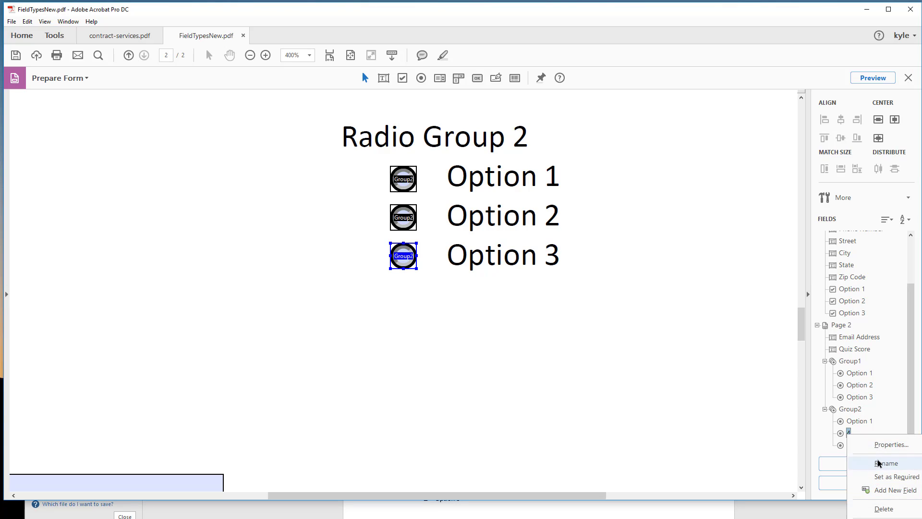
{"action": "left_click", "coordinate": [878, 463]}
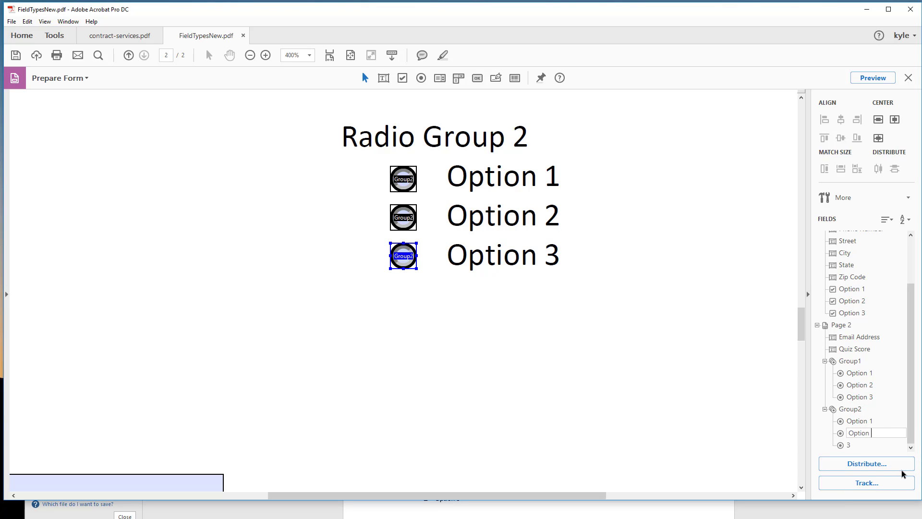
{"action": "type", "text": "Option 2"}
Step: Rename the Group2 radio button choice listed as 3 to Option 3
{"action": "right_click", "coordinate": [848, 444]}
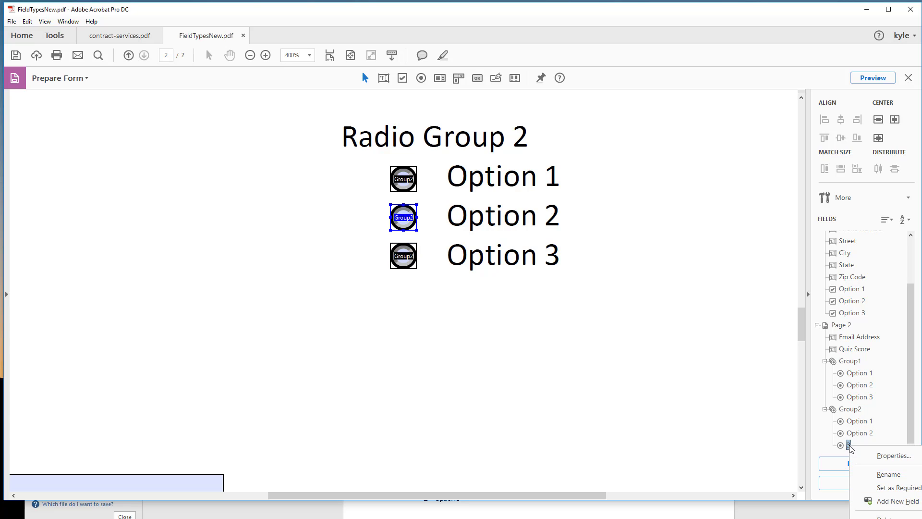
{"action": "left_click", "coordinate": [883, 475]}
{"action": "type", "text": "Op"}
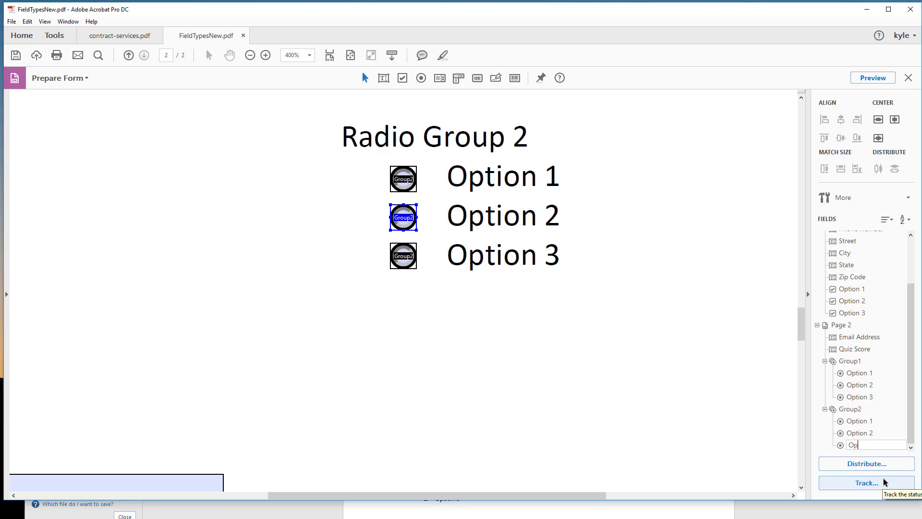
{"action": "type", "text": "tion 3"}
{"action": "left_click", "coordinate": [594, 369]}
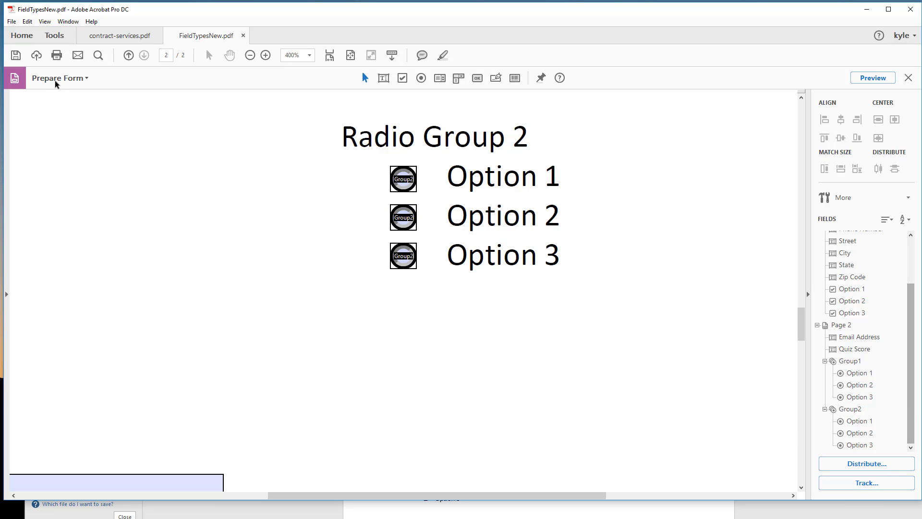
Step: Check the Email Address and Quiz Score fields on page 2, and collapse Group1 and Group2 in the field list
{"action": "left_click", "coordinate": [247, 55]}
{"action": "left_click", "coordinate": [248, 55]}
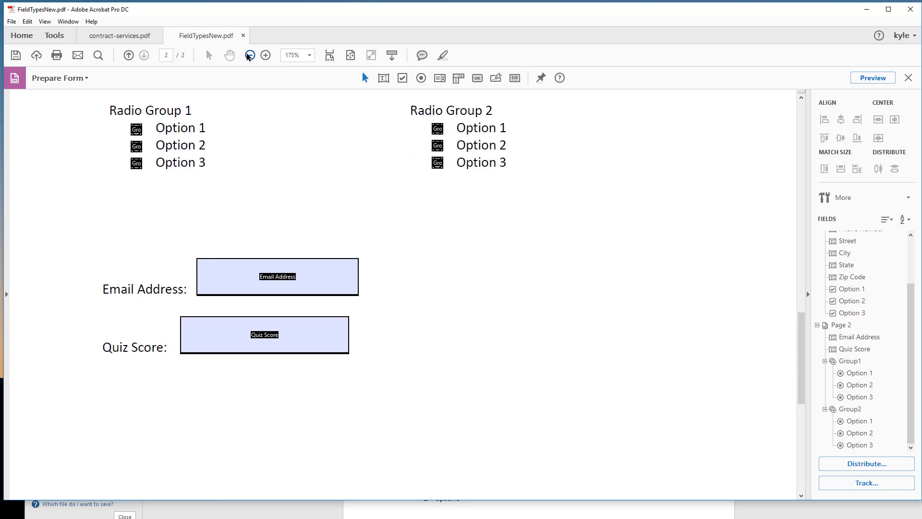
{"action": "left_click", "coordinate": [248, 55]}
{"action": "left_click", "coordinate": [248, 246]}
{"action": "left_click", "coordinate": [296, 258]}
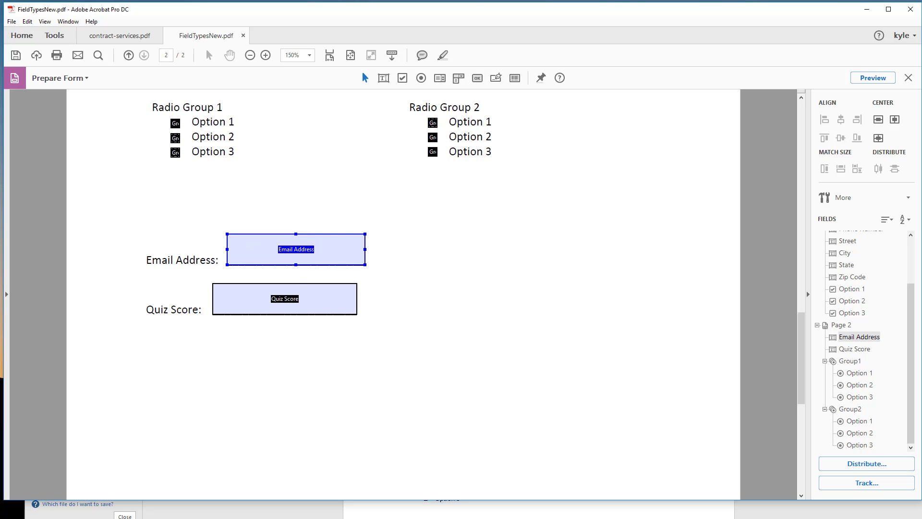
{"action": "left_click", "coordinate": [321, 298]}
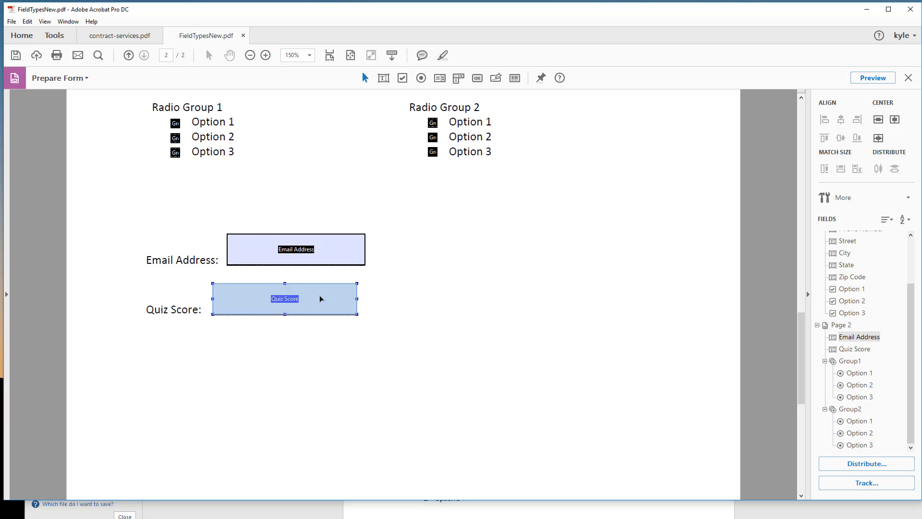
{"action": "left_click", "coordinate": [825, 361]}
{"action": "left_click", "coordinate": [825, 409]}
{"action": "left_click", "coordinate": [526, 306]}
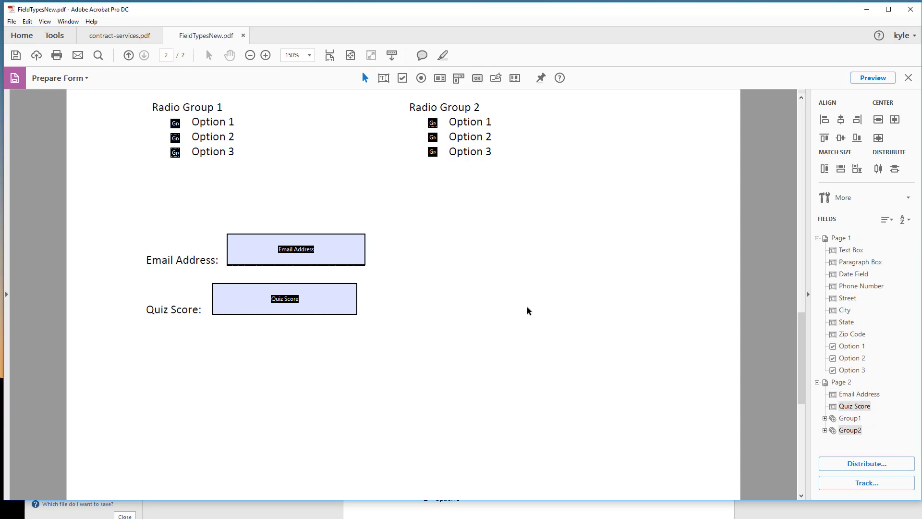
Step: Review the placement and names of all text, check box and radio fields across both pages
{"action": "scroll", "coordinate": [515, 309], "scroll_direction": "down", "scroll_amount": 10}
{"action": "scroll", "coordinate": [514, 307], "scroll_direction": "up", "scroll_amount": 15}
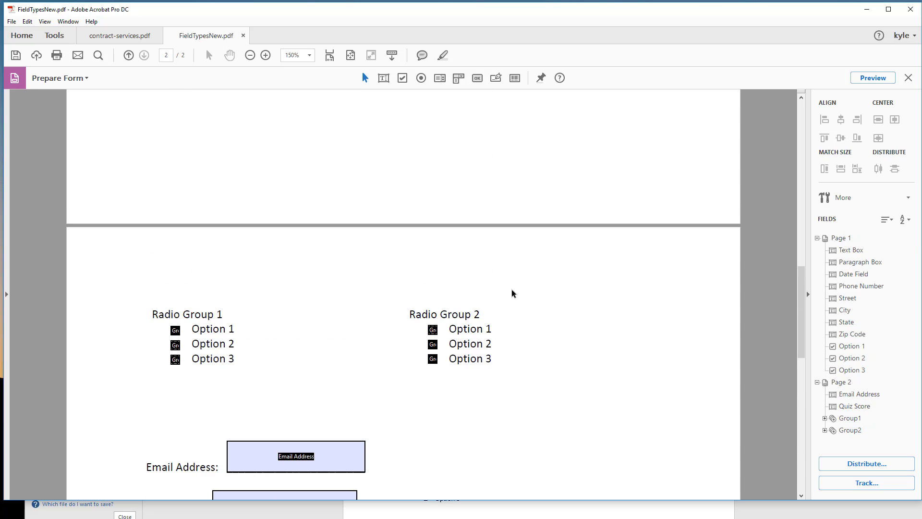
{"action": "scroll", "coordinate": [515, 302], "scroll_direction": "up", "scroll_amount": 8}
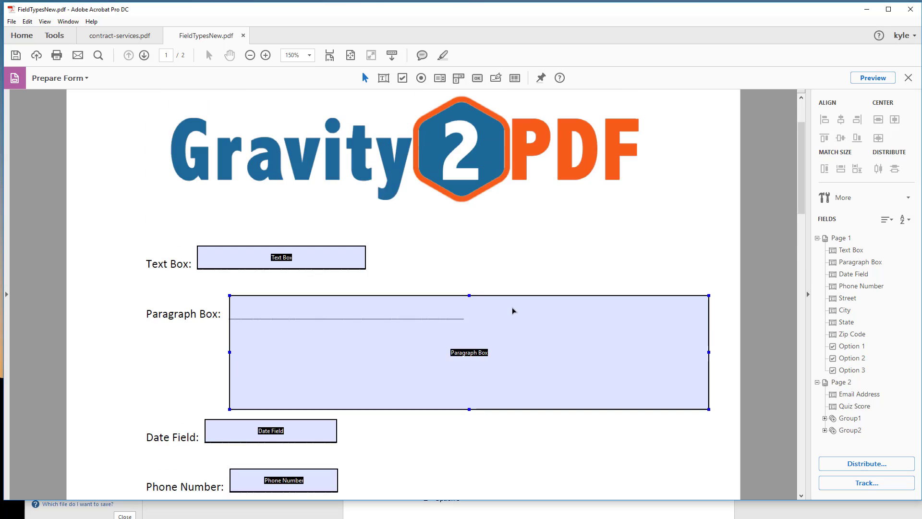
{"action": "scroll", "coordinate": [508, 303], "scroll_direction": "down", "scroll_amount": 5}
{"action": "scroll", "coordinate": [507, 307], "scroll_direction": "down", "scroll_amount": 3}
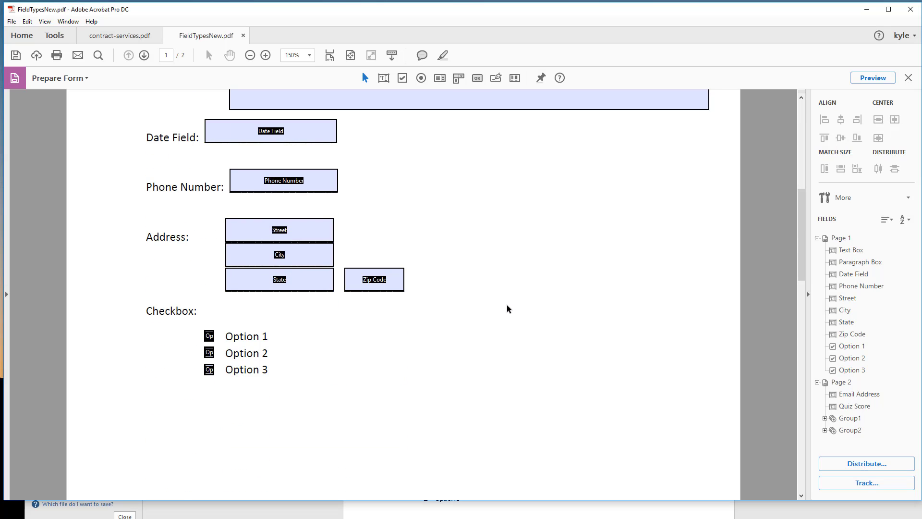
{"action": "scroll", "coordinate": [507, 308], "scroll_direction": "down", "scroll_amount": 3}
{"action": "scroll", "coordinate": [508, 307], "scroll_direction": "up", "scroll_amount": 3}
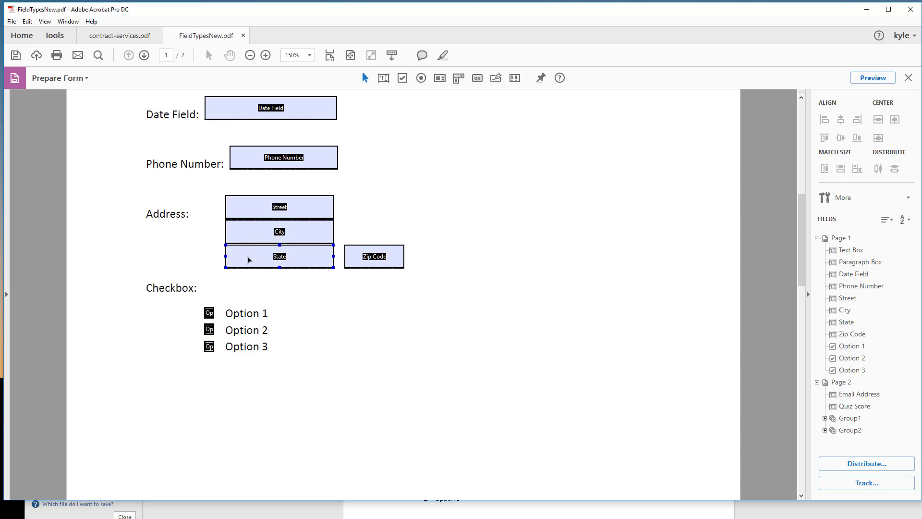
{"action": "scroll", "coordinate": [426, 395], "scroll_direction": "down", "scroll_amount": 10}
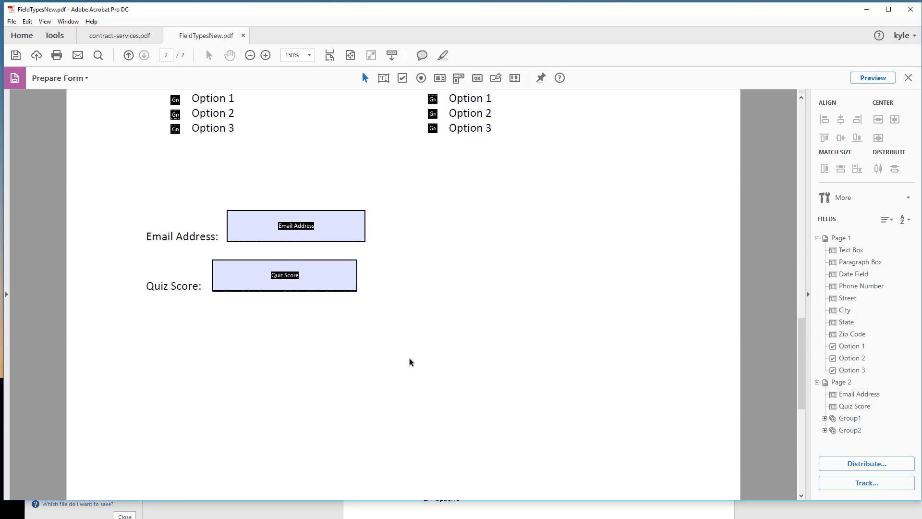
{"action": "scroll", "coordinate": [411, 360], "scroll_direction": "up", "scroll_amount": 8}
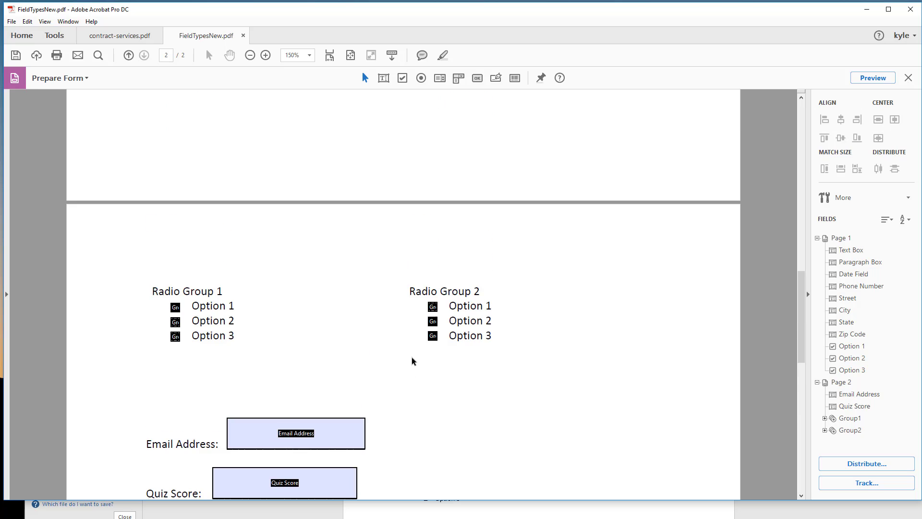
Step: Save the form to the Desktop as FieldTypesNew.pdf, replacing the existing file
{"action": "left_click", "coordinate": [15, 55]}
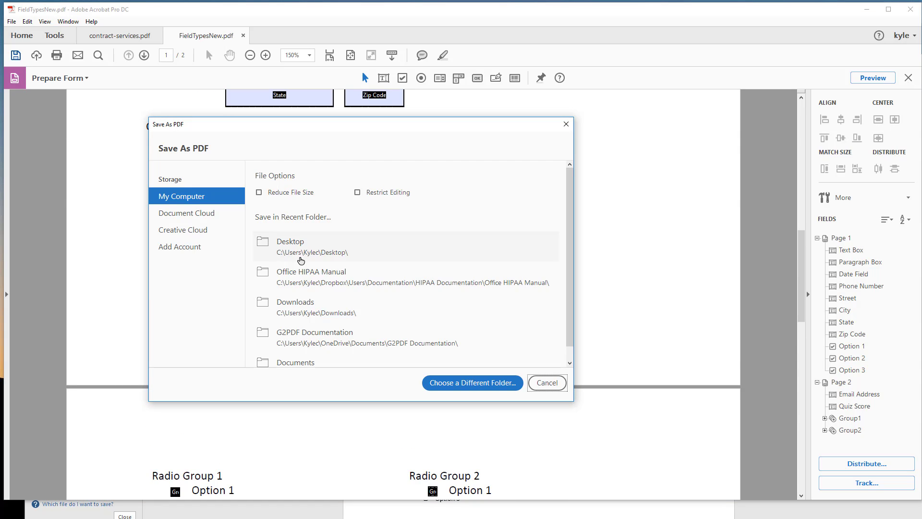
{"action": "left_click", "coordinate": [291, 245]}
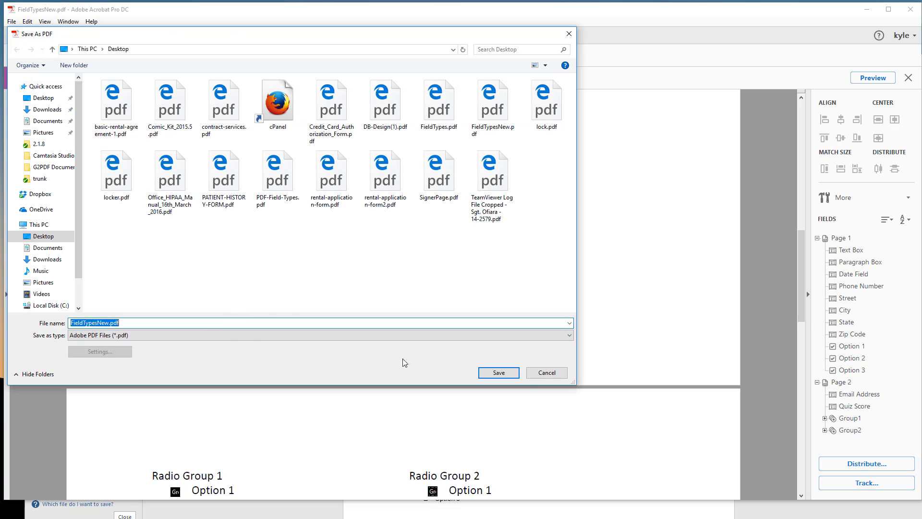
{"action": "left_click", "coordinate": [498, 372]}
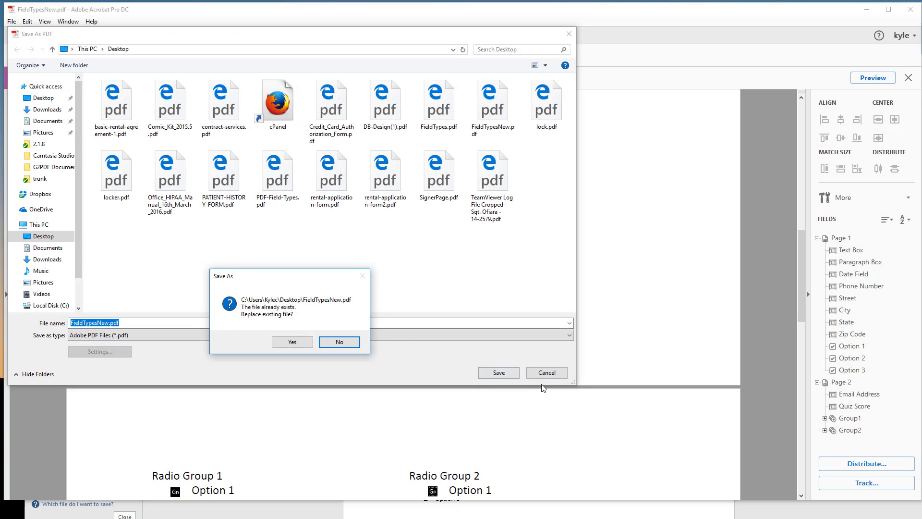
{"action": "left_click", "coordinate": [289, 340]}
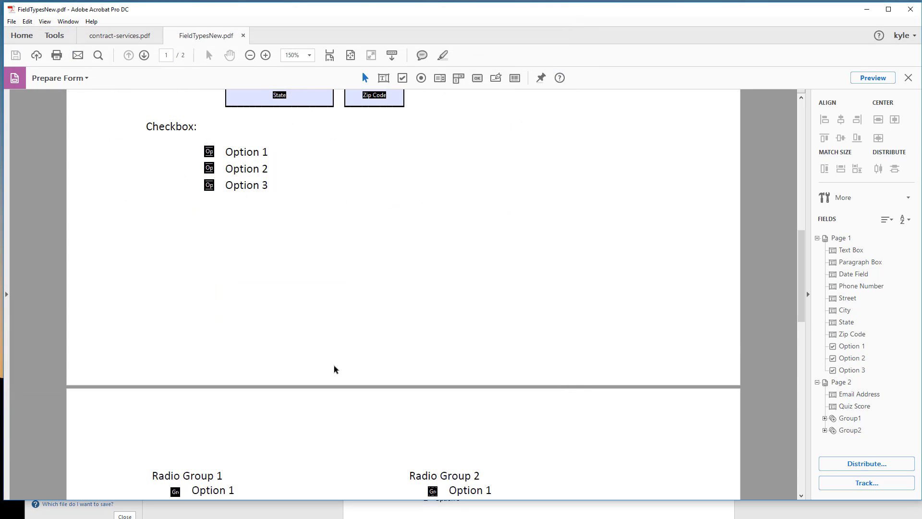
Step: Minimize the FieldTypes Word document and move the FieldTypesNew.pdf window lower on the desktop
{"action": "scroll", "coordinate": [343, 341], "scroll_direction": "down", "scroll_amount": 9}
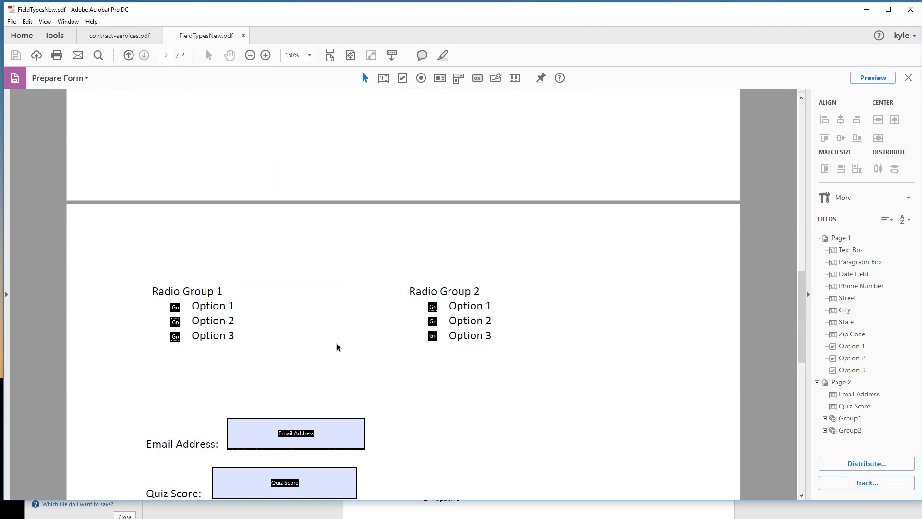
{"action": "scroll", "coordinate": [329, 346], "scroll_direction": "up", "scroll_amount": 3}
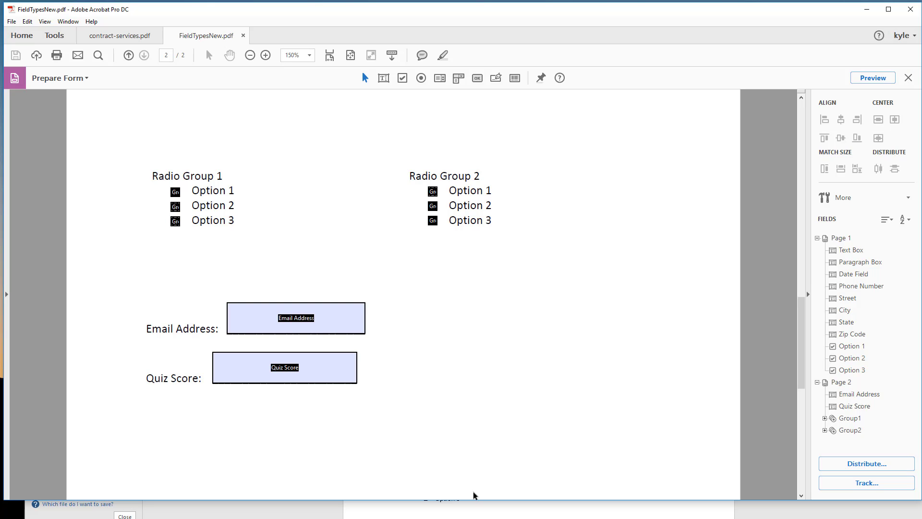
{"action": "left_click", "coordinate": [508, 514]}
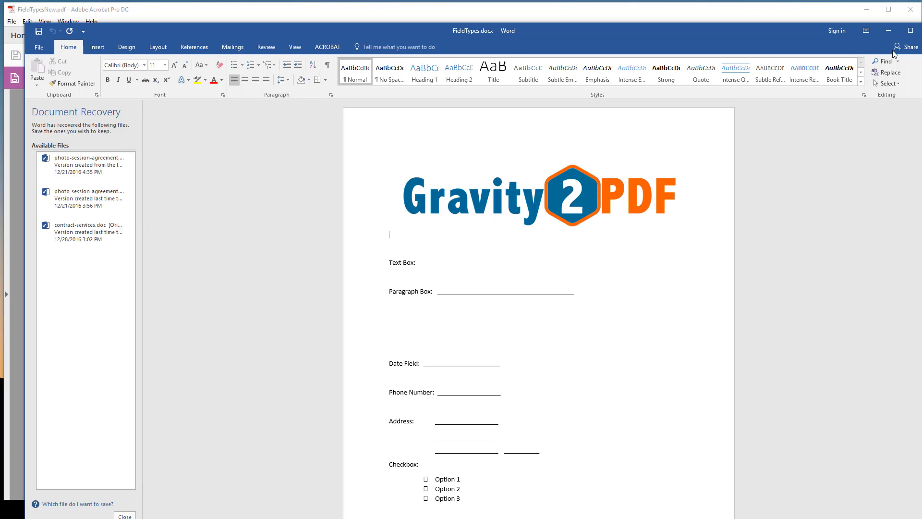
{"action": "left_click", "coordinate": [888, 31]}
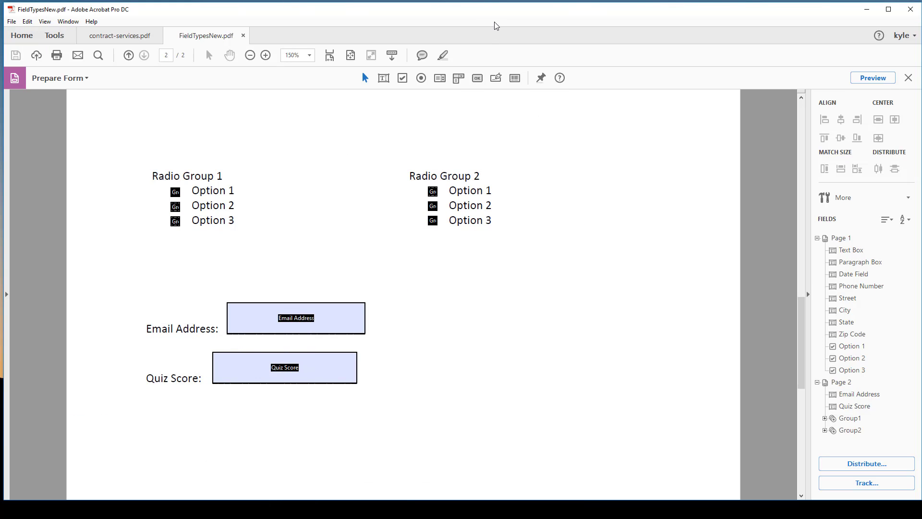
{"action": "left_click_drag", "start_coordinate": [496, 12], "coordinate": [502, 149]}
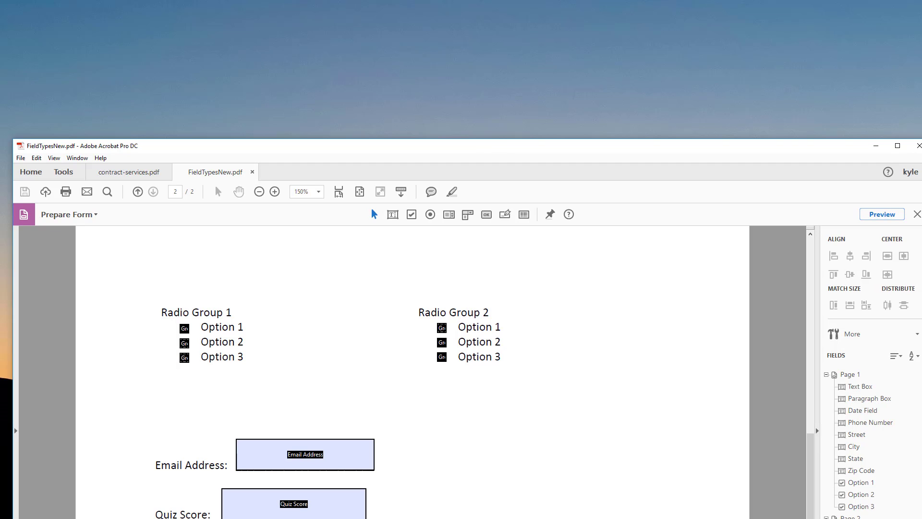
Step: Switch to Firefox and close the open YouTube and Gmail tabs
{"action": "key", "text": "alt+Tab"}
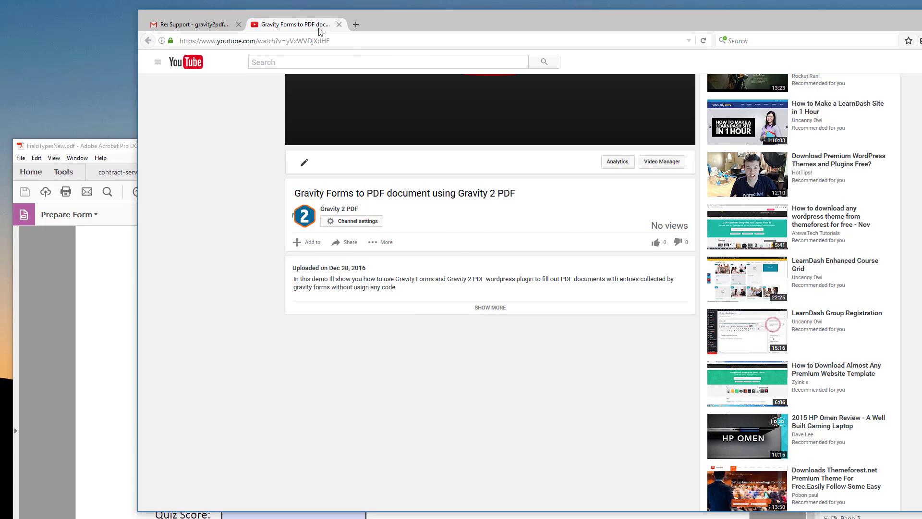
{"action": "left_click", "coordinate": [339, 24]}
{"action": "left_click", "coordinate": [237, 24]}
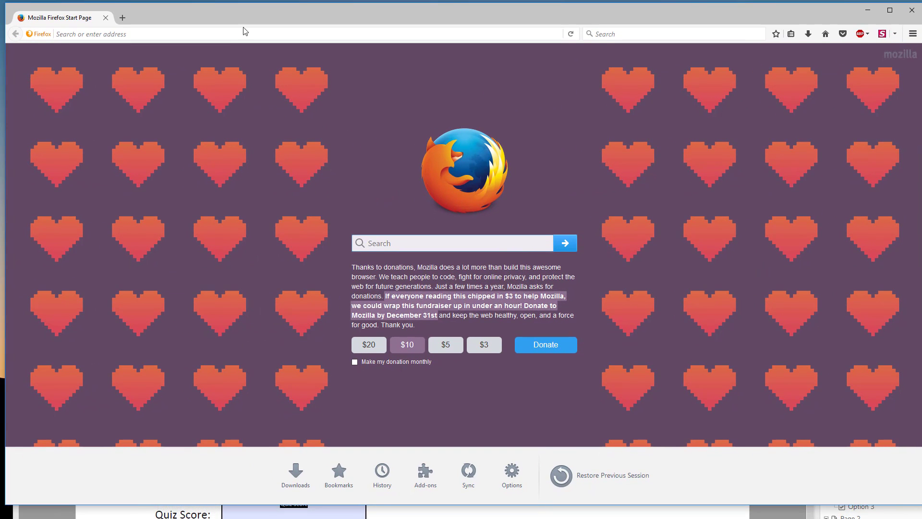
Step: Open gravityformspdf.com/wp-admin and log in to WordPress with the prefilled credentials
{"action": "left_click", "coordinate": [237, 37]}
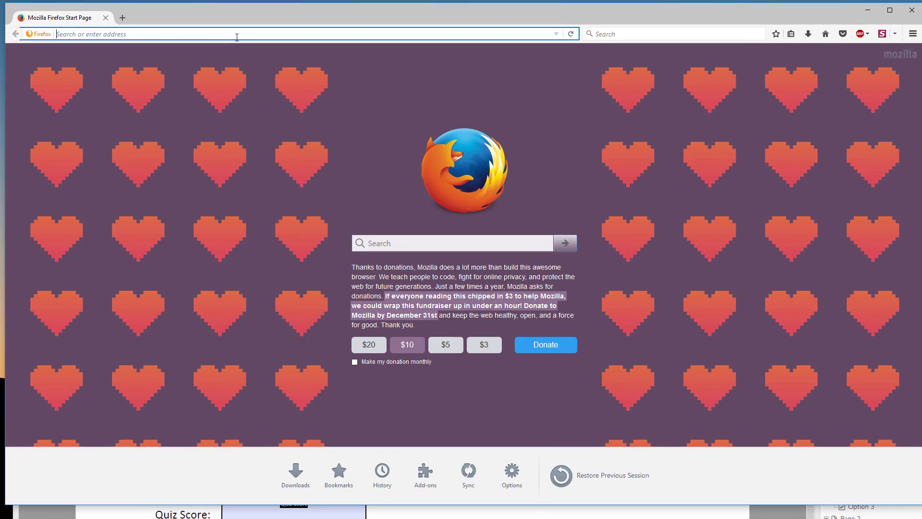
{"action": "type", "text": "gravityformspdf.com/"}
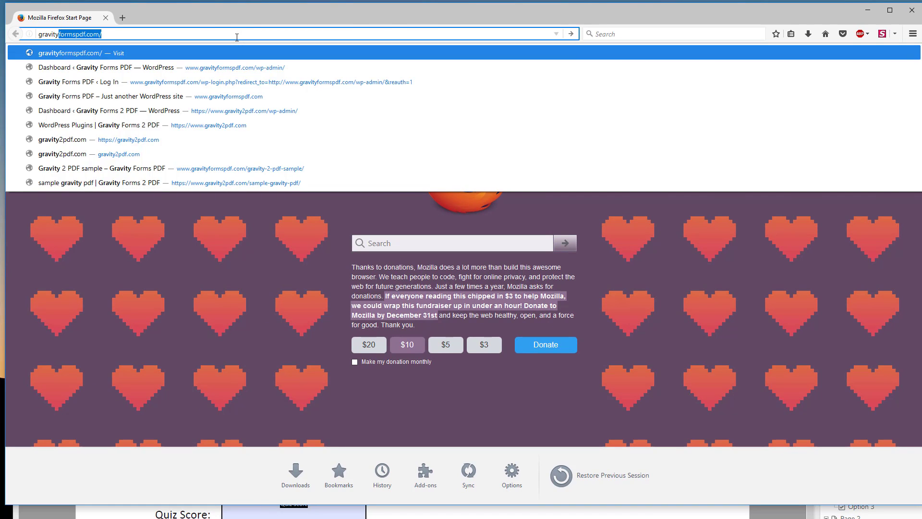
{"action": "key", "text": "Right"}
{"action": "type", "text": "w"}
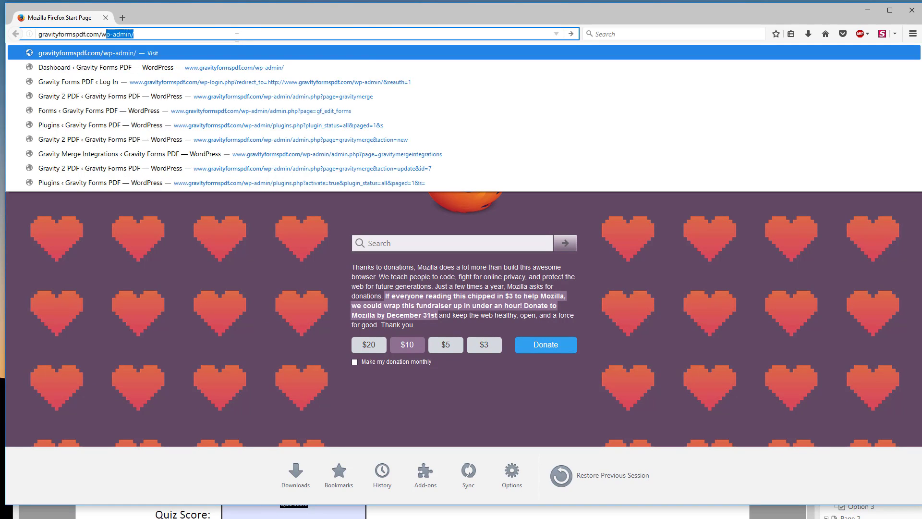
{"action": "type", "text": "p-"}
{"action": "key", "text": "Return"}
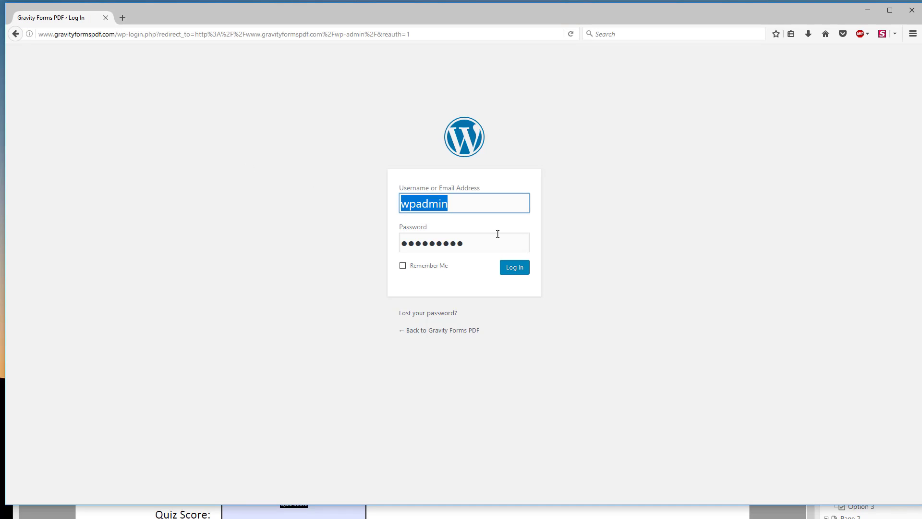
{"action": "left_click", "coordinate": [522, 271]}
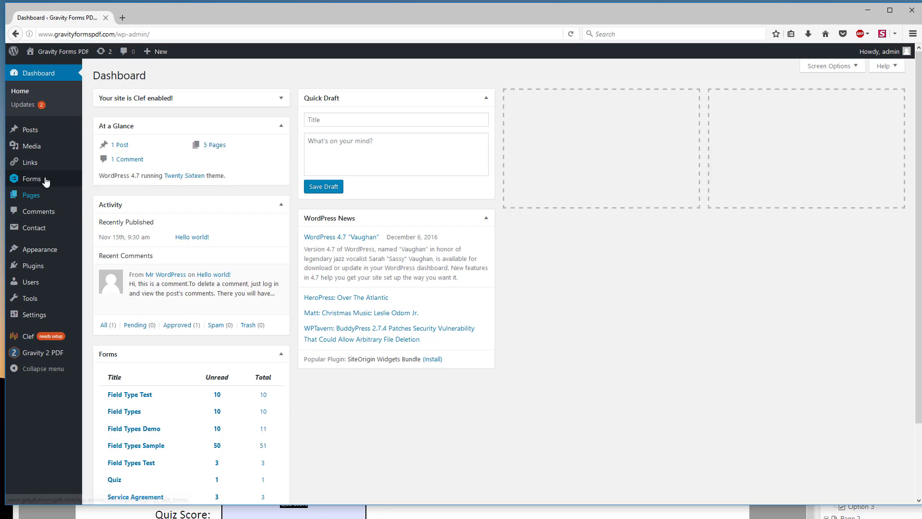
Step: Create a new Gravity Forms form titled Field Types
{"action": "mouse_move", "coordinate": [43, 160]}
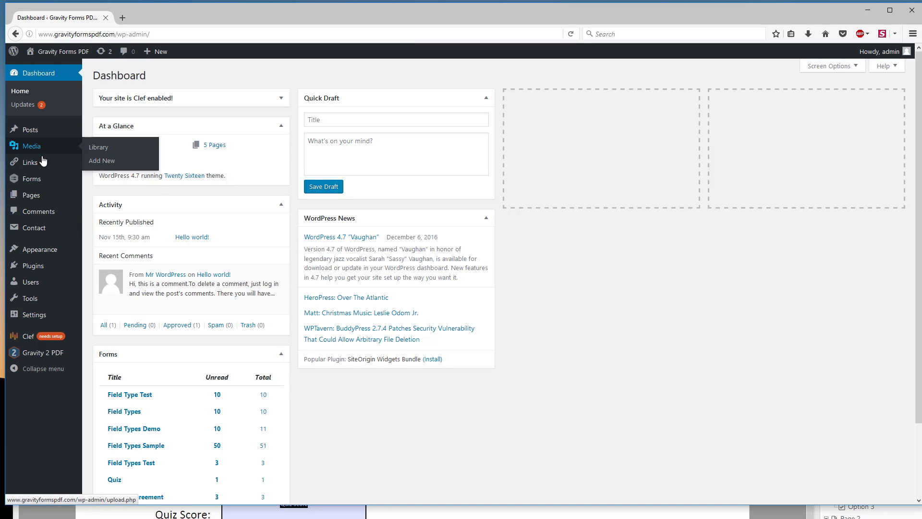
{"action": "mouse_move", "coordinate": [39, 180]}
{"action": "left_click", "coordinate": [103, 193]}
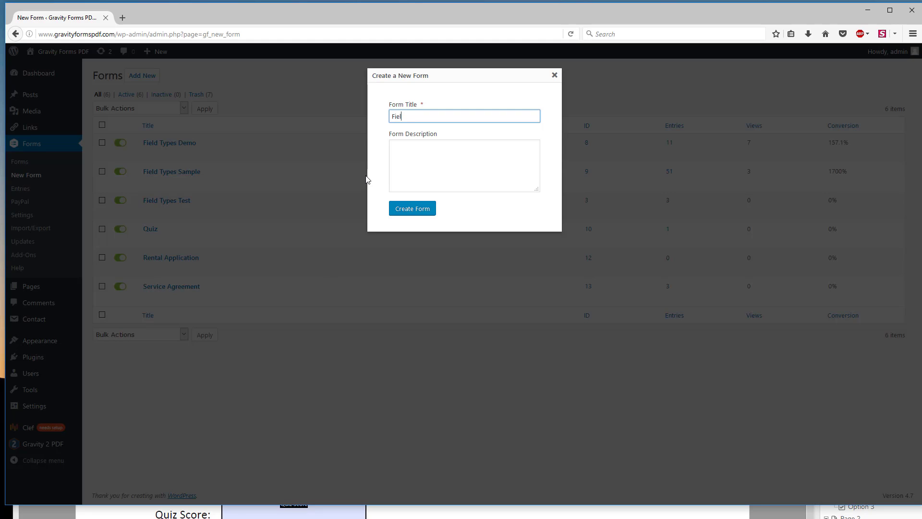
{"action": "type", "text": "es"}
{"action": "left_click", "coordinate": [416, 210]}
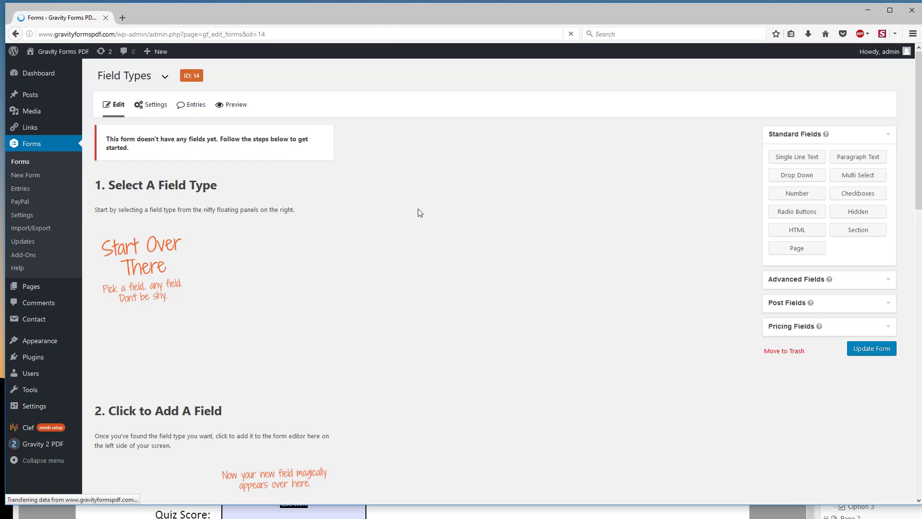
Step: Switch to FieldTypesNew.pdf in Acrobat and check the Text Box field on page 1 and in the field list
{"action": "key", "text": "alt+Tab"}
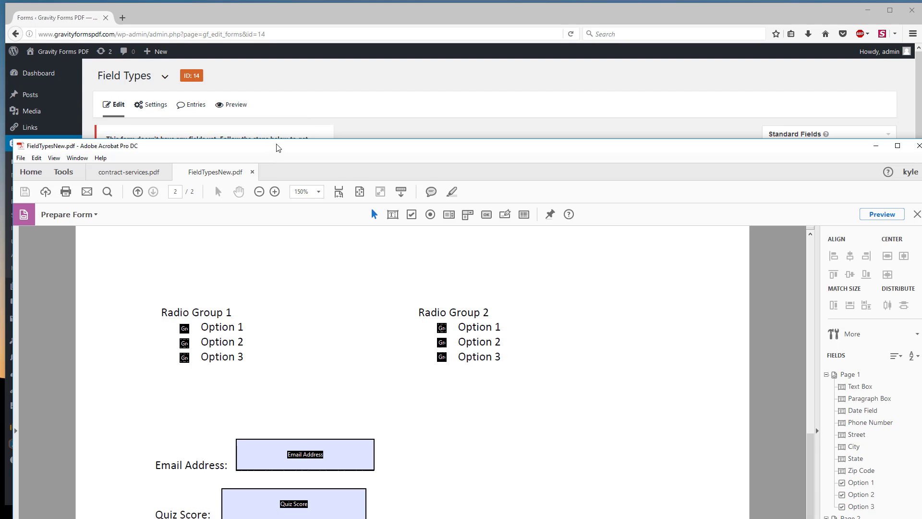
{"action": "left_click_drag", "start_coordinate": [275, 149], "coordinate": [276, 92]}
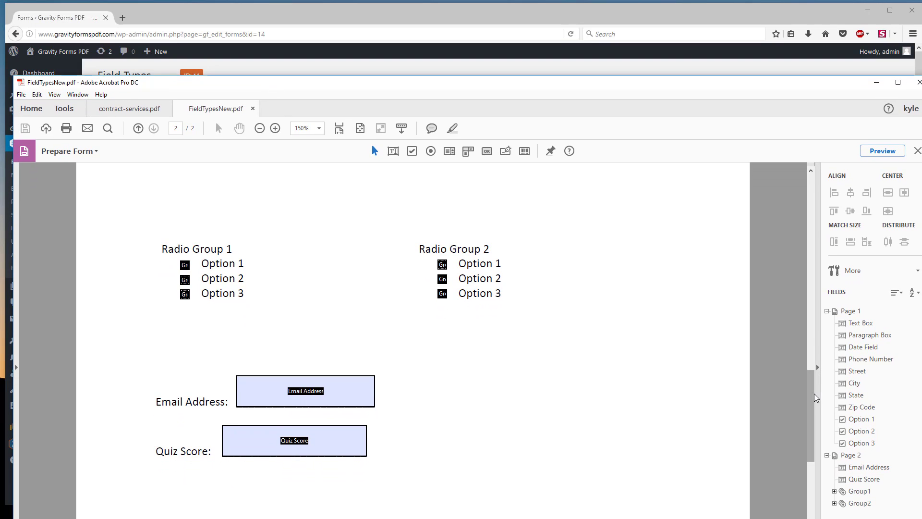
{"action": "left_click_drag", "start_coordinate": [816, 401], "coordinate": [778, 198]}
{"action": "scroll", "coordinate": [778, 198], "scroll_direction": "down", "scroll_amount": 4}
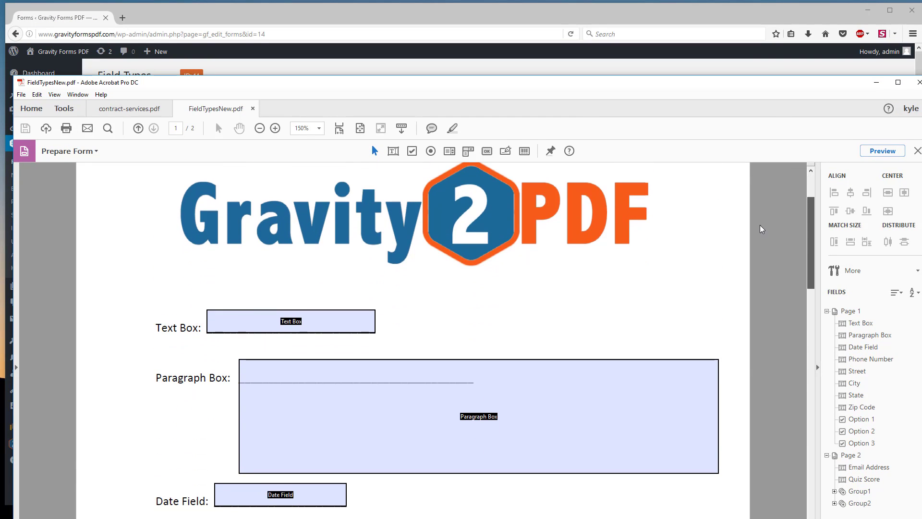
{"action": "left_click", "coordinate": [302, 315]}
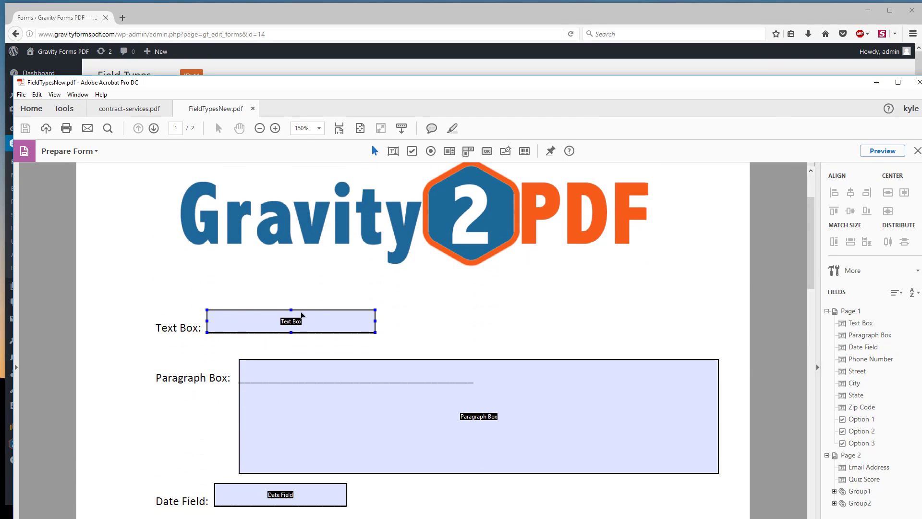
{"action": "left_click", "coordinate": [860, 323]}
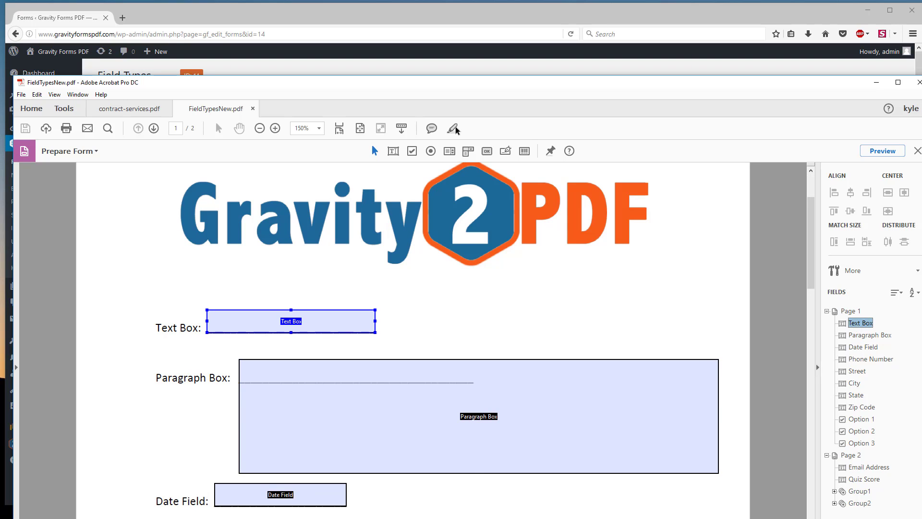
Step: Return to the Field Types form in Firefox and add a Single Line Text field labelled Text Box
{"action": "left_click", "coordinate": [311, 15]}
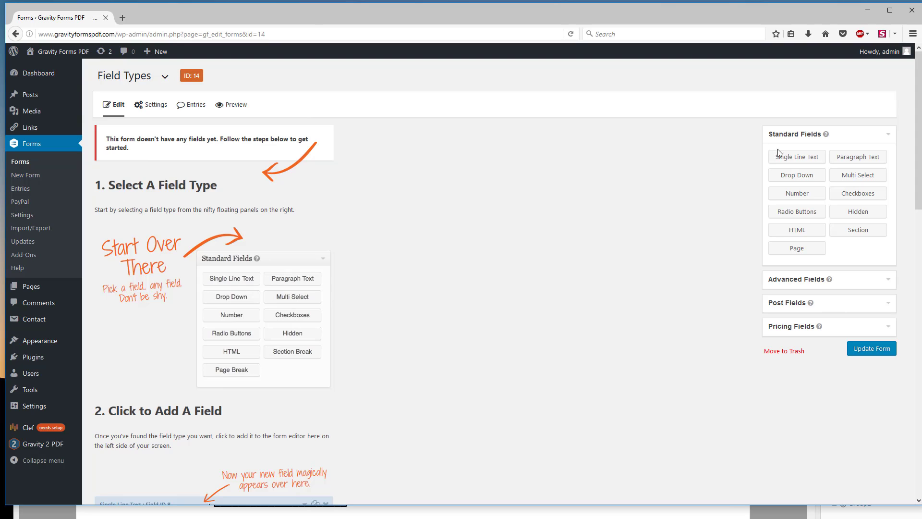
{"action": "left_click_drag", "start_coordinate": [796, 157], "coordinate": [169, 197]}
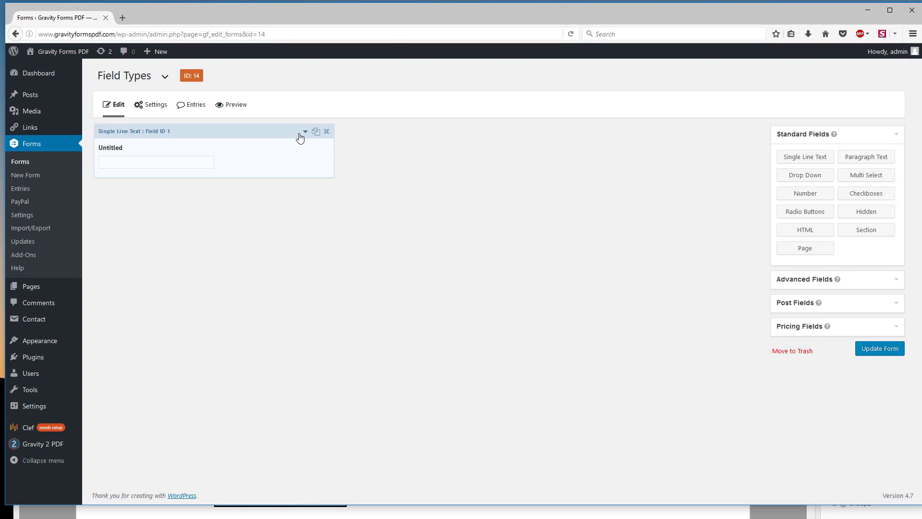
{"action": "left_click", "coordinate": [299, 136]}
{"action": "left_click_drag", "start_coordinate": [138, 223], "coordinate": [95, 209]}
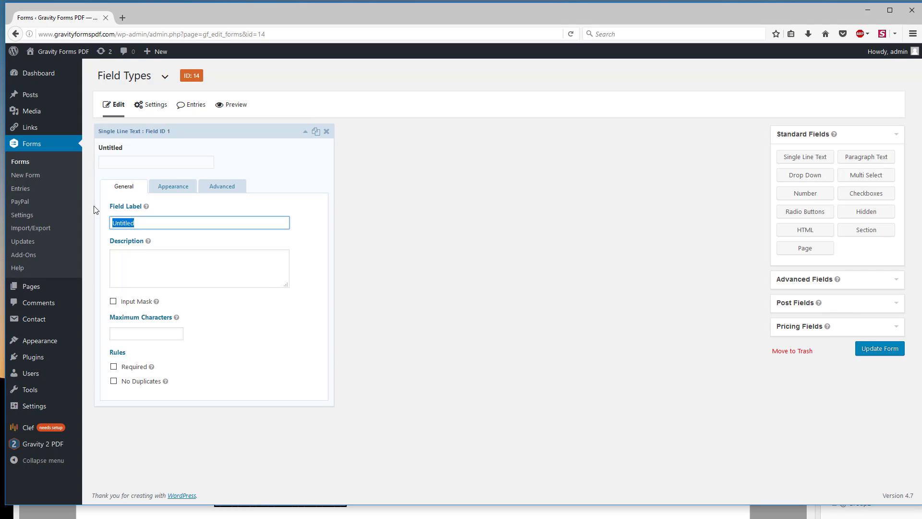
{"action": "type", "text": "Text Box"}
{"action": "left_click", "coordinate": [306, 131]}
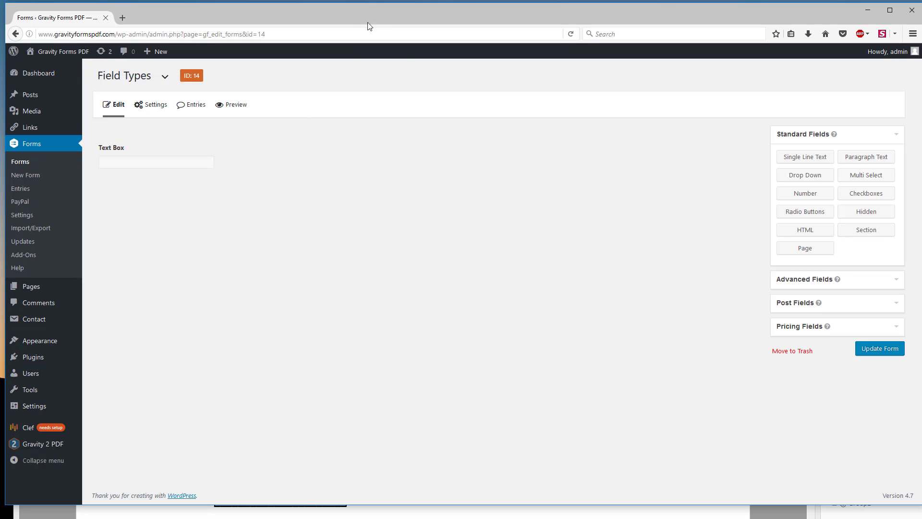
Step: Add a Paragraph Text field below Text Box and label it Paragraph Box
{"action": "left_click_drag", "start_coordinate": [849, 157], "coordinate": [126, 211]}
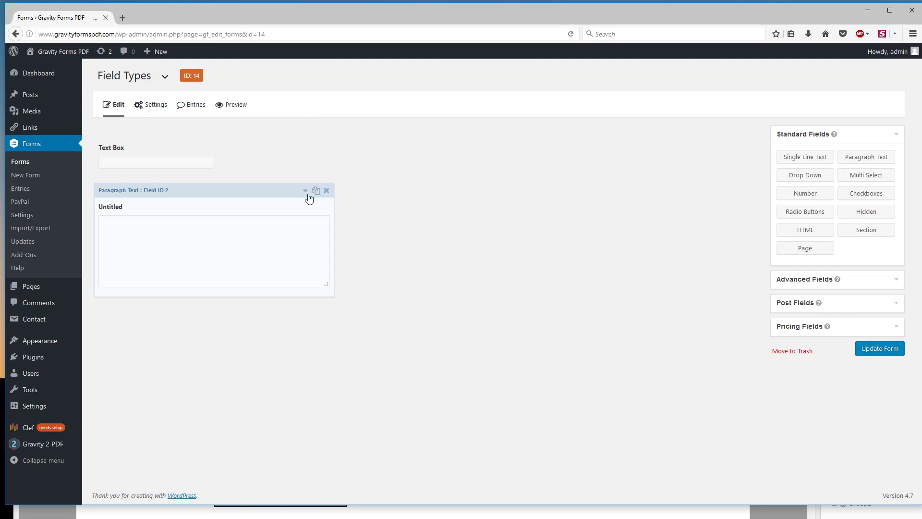
{"action": "left_click", "coordinate": [304, 192]}
{"action": "left_click", "coordinate": [171, 342]}
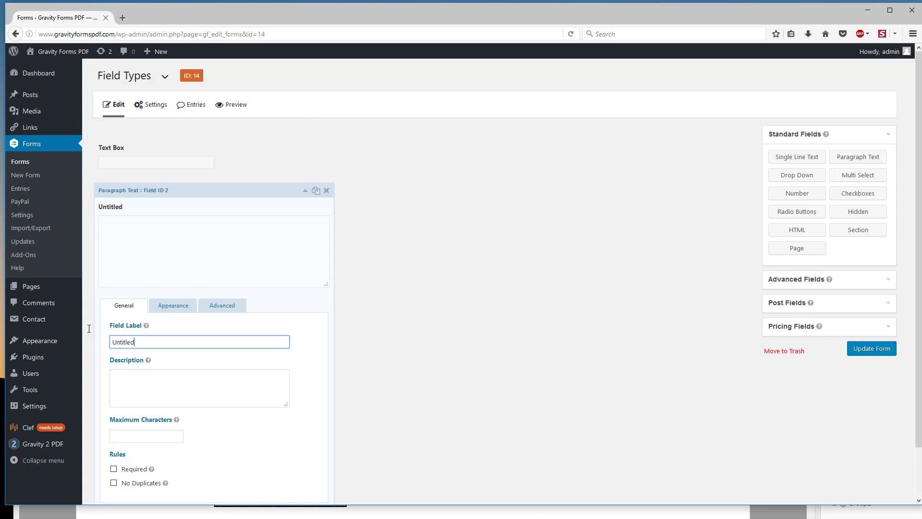
{"action": "key", "text": "ctrl+a"}
{"action": "type", "text": "Paragraph"}
{"action": "left_click", "coordinate": [304, 190]}
Step: Check the Date Field in the PDF and add a matching Date field below Paragraph Box in the web form
{"action": "left_click", "coordinate": [394, 509]}
{"action": "scroll", "coordinate": [338, 414], "scroll_direction": "down", "scroll_amount": 4}
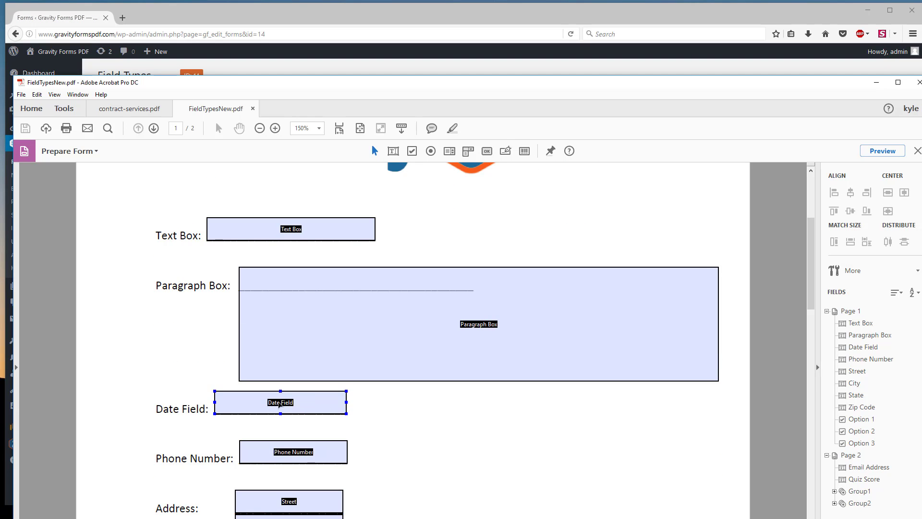
{"action": "left_click", "coordinate": [278, 403]}
{"action": "left_click", "coordinate": [347, 14]}
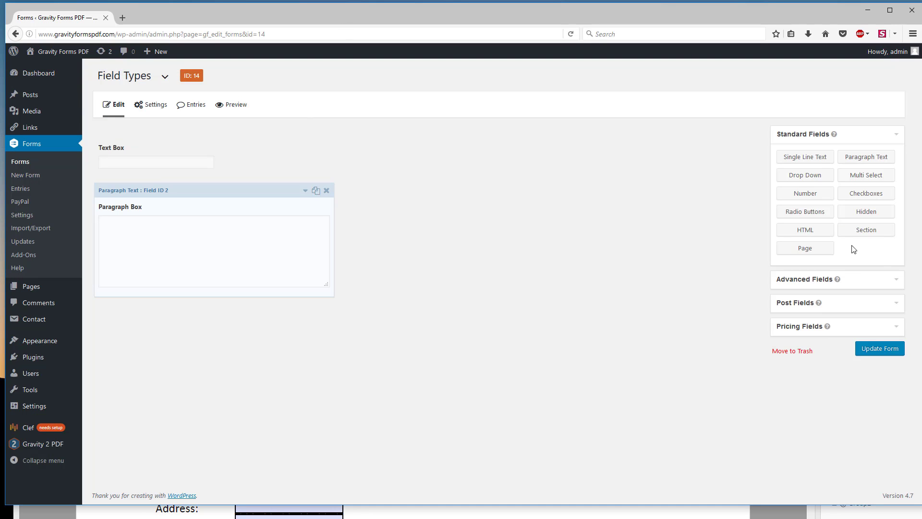
{"action": "left_click", "coordinate": [838, 280]}
{"action": "left_click_drag", "start_coordinate": [866, 180], "coordinate": [151, 324]}
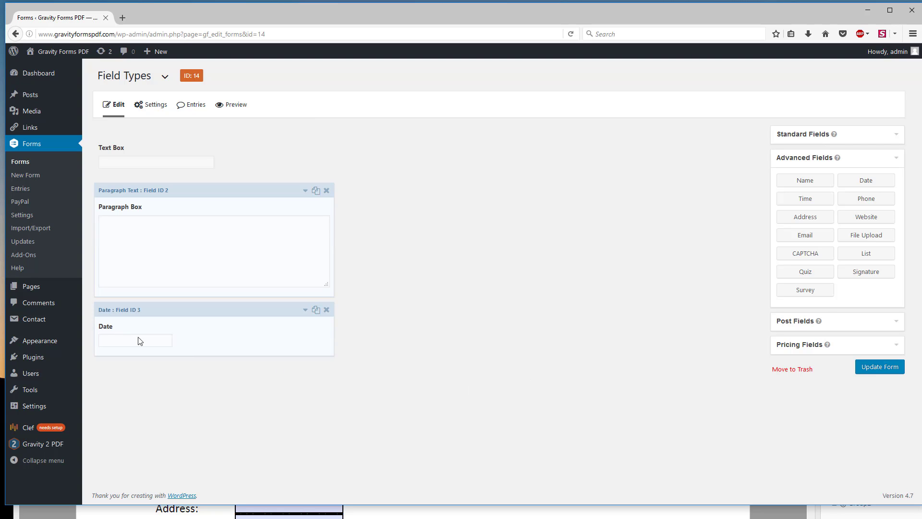
Step: Check the Phone Number field in the PDF and add a matching Phone field below Date in the web form
{"action": "key", "text": "alt+Tab"}
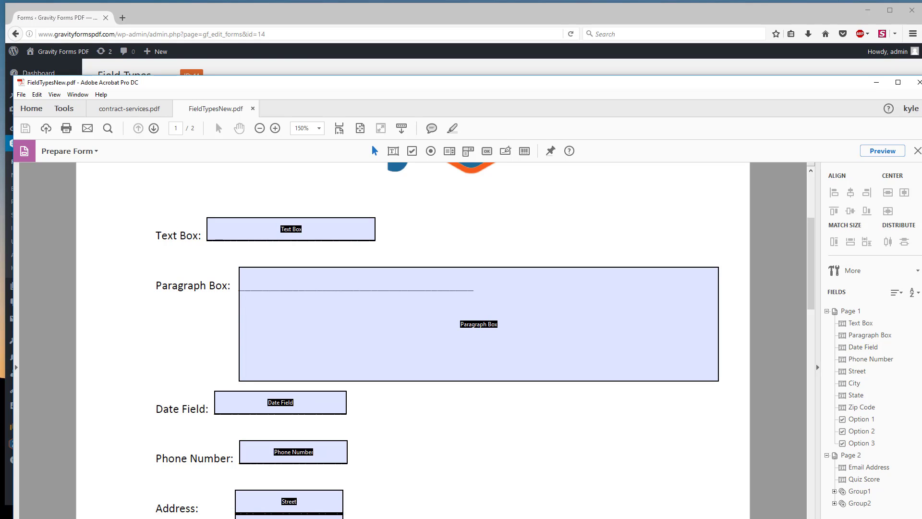
{"action": "scroll", "coordinate": [205, 481], "scroll_direction": "down", "scroll_amount": 1}
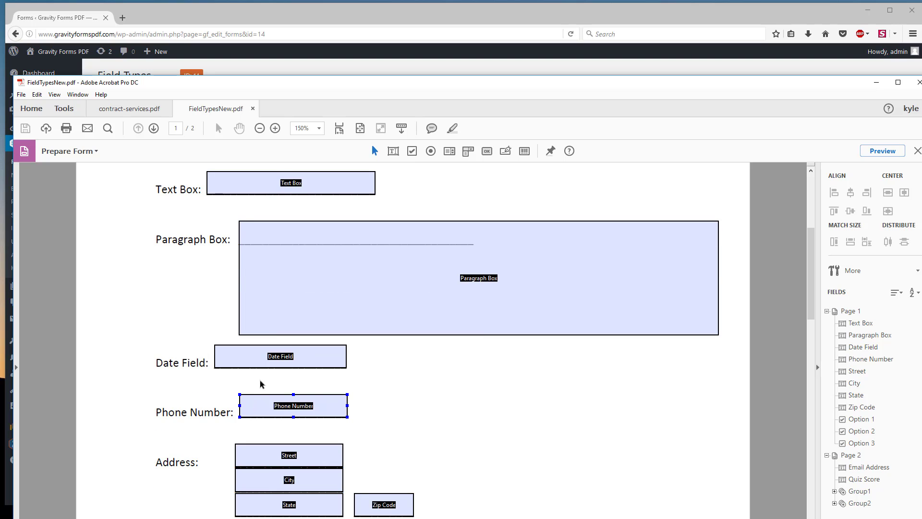
{"action": "left_click", "coordinate": [242, 19]}
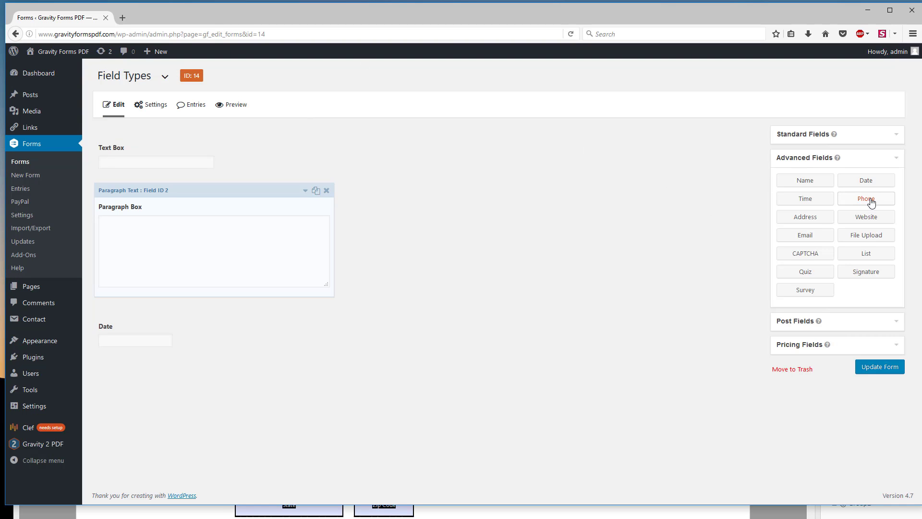
{"action": "left_click_drag", "start_coordinate": [870, 201], "coordinate": [154, 391]}
Step: Check the Address fields in the PDF and add a Single Line Text field below Phone in the web form
{"action": "left_click", "coordinate": [188, 517]}
{"action": "scroll", "coordinate": [194, 479], "scroll_direction": "down", "scroll_amount": 1}
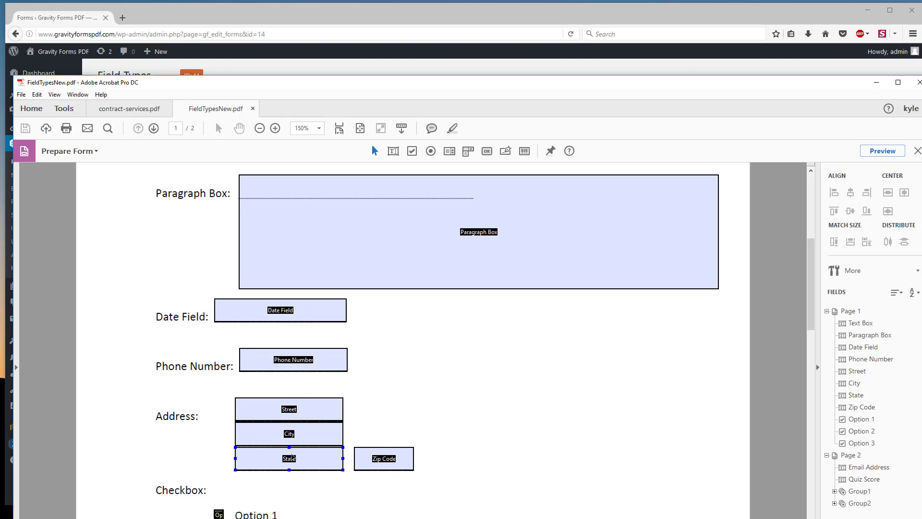
{"action": "left_click", "coordinate": [268, 24]}
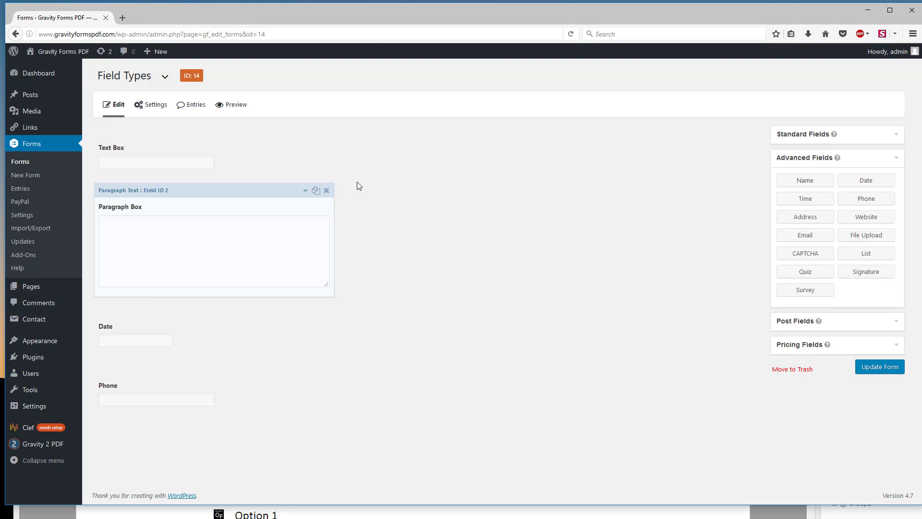
{"action": "left_click", "coordinate": [822, 134]}
{"action": "left_click_drag", "start_coordinate": [776, 155], "coordinate": [135, 434]}
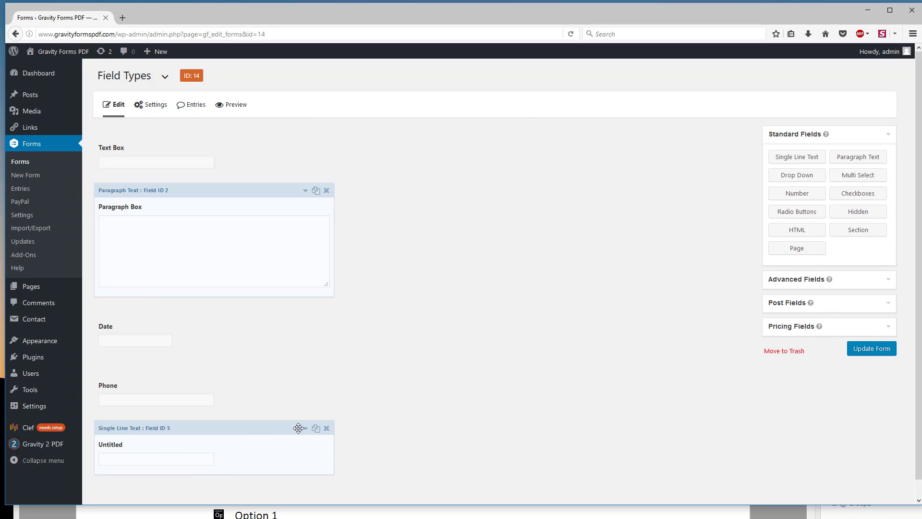
Step: Label the new Single Line Text field Street and collapse its settings
{"action": "left_click", "coordinate": [305, 429]}
{"action": "scroll", "coordinate": [111, 255], "scroll_direction": "down", "scroll_amount": 5}
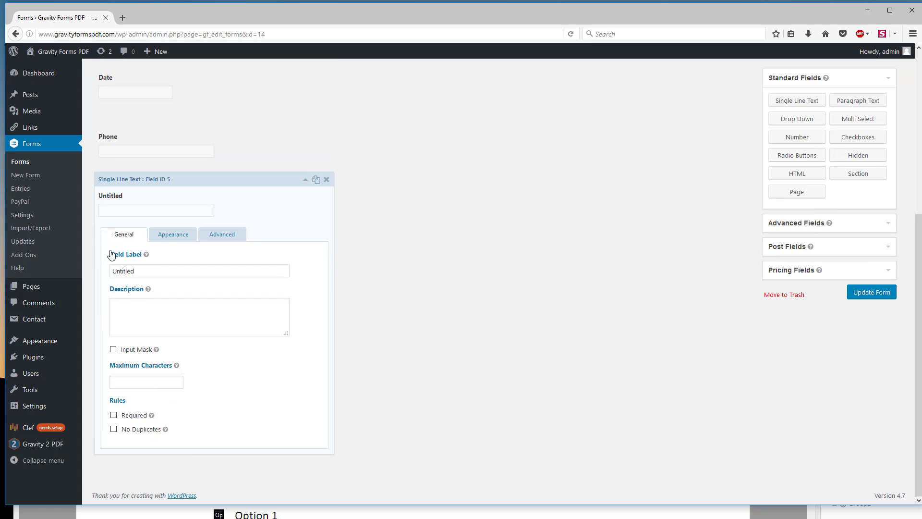
{"action": "double_click", "coordinate": [150, 270]}
{"action": "type", "text": "Street"}
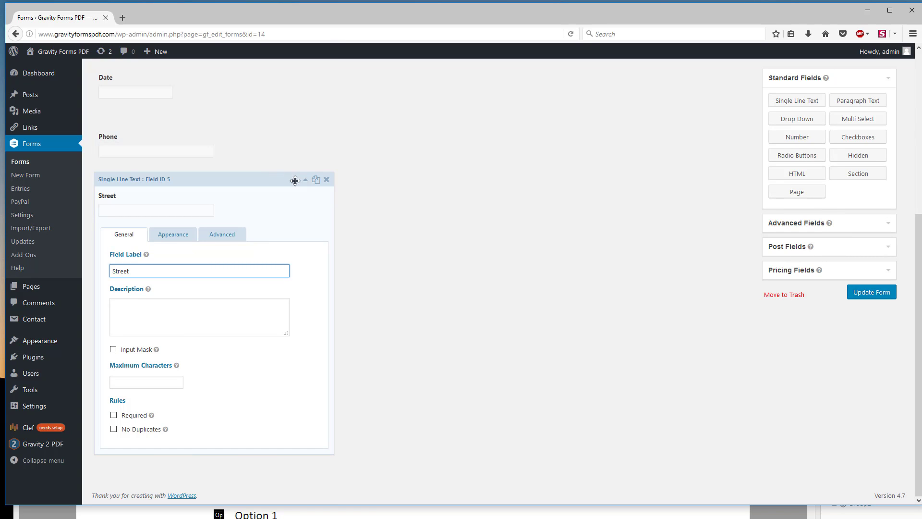
{"action": "left_click_drag", "start_coordinate": [303, 179], "coordinate": [305, 160]}
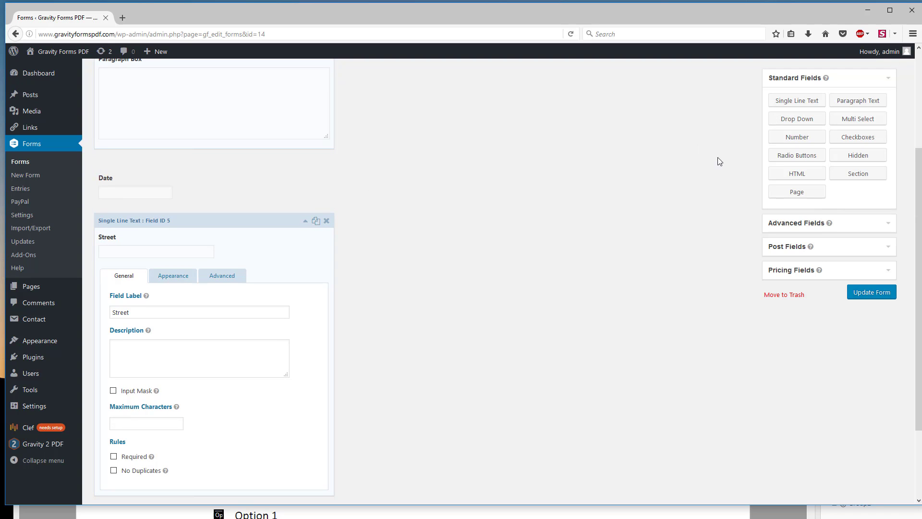
{"action": "left_click", "coordinate": [305, 221]}
Step: Add a Single Line Text field labelled City below Street, and move the Phone field directly below Date
{"action": "left_click_drag", "start_coordinate": [776, 142], "coordinate": [161, 419]}
{"action": "scroll", "coordinate": [163, 419], "scroll_direction": "down", "scroll_amount": 3}
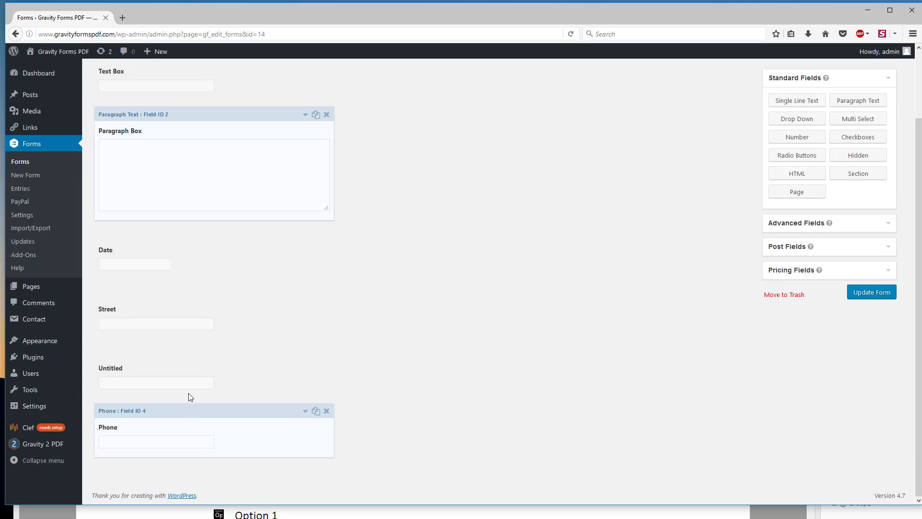
{"action": "left_click", "coordinate": [305, 353]}
{"action": "scroll", "coordinate": [164, 379], "scroll_direction": "down", "scroll_amount": 4}
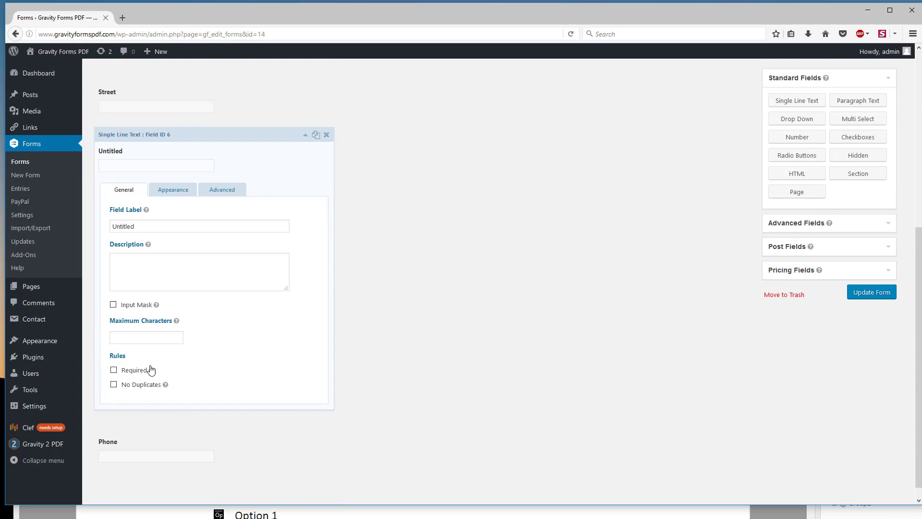
{"action": "left_click_drag", "start_coordinate": [151, 224], "coordinate": [23, 216]}
{"action": "type", "text": "C"}
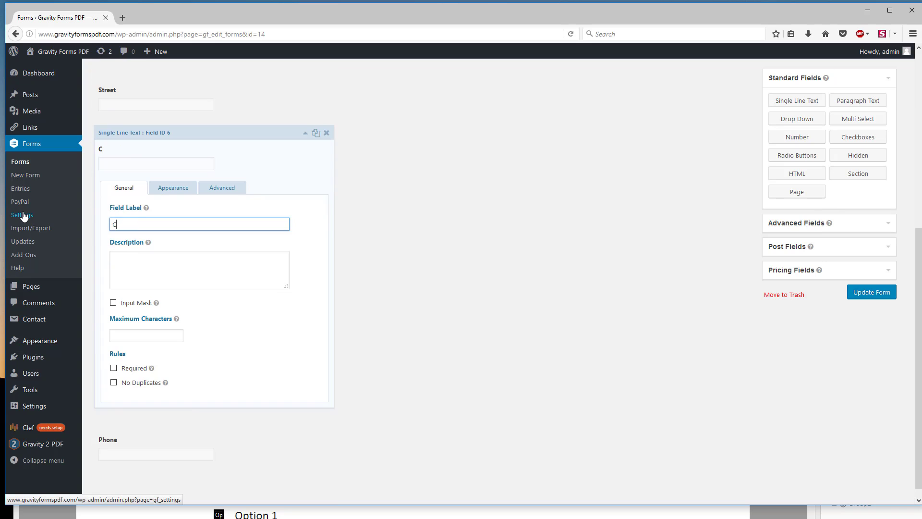
{"action": "type", "text": "ity"}
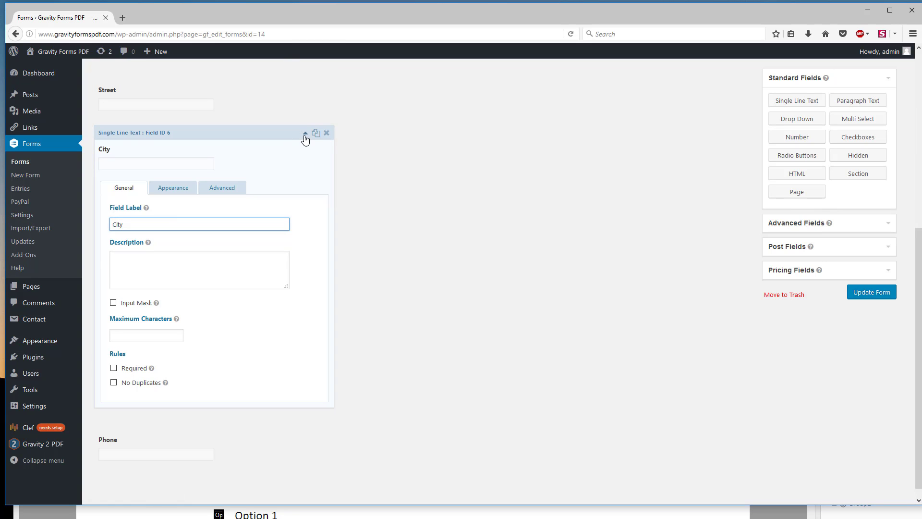
{"action": "left_click", "coordinate": [305, 133]}
{"action": "left_click_drag", "start_coordinate": [126, 411], "coordinate": [134, 349]}
{"action": "scroll", "coordinate": [480, 396], "scroll_direction": "down", "scroll_amount": 2}
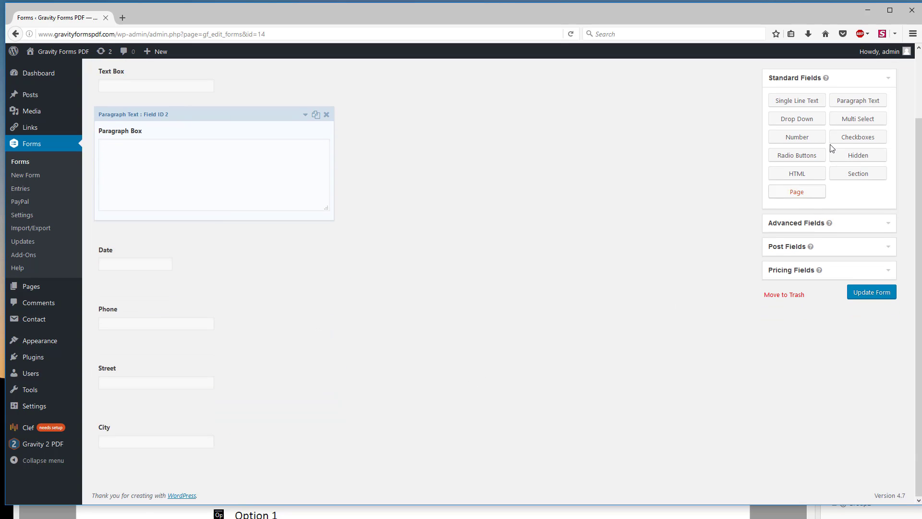
Step: Add a Drop Down field below City and fill its choices with the predefined U.S. States list
{"action": "left_click_drag", "start_coordinate": [805, 124], "coordinate": [181, 466]}
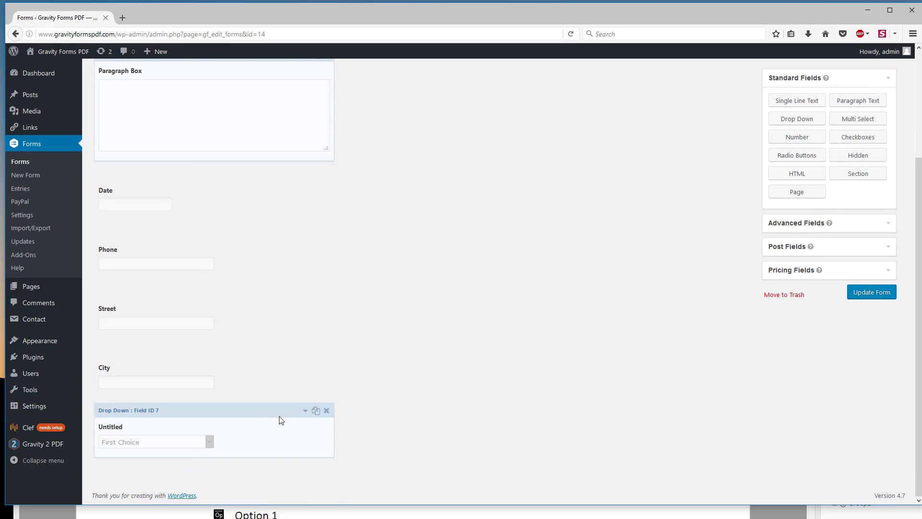
{"action": "left_click", "coordinate": [270, 410]}
{"action": "scroll", "coordinate": [262, 404], "scroll_direction": "down", "scroll_amount": 5}
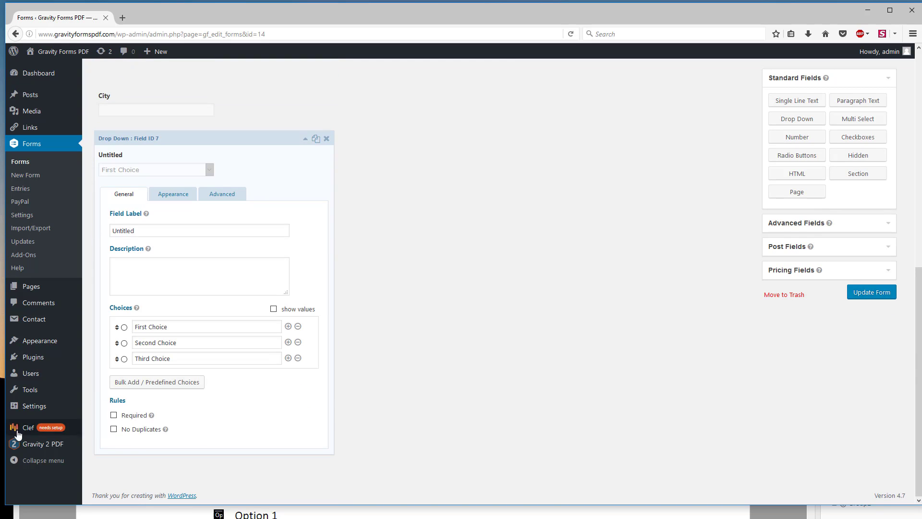
{"action": "left_click", "coordinate": [131, 381]}
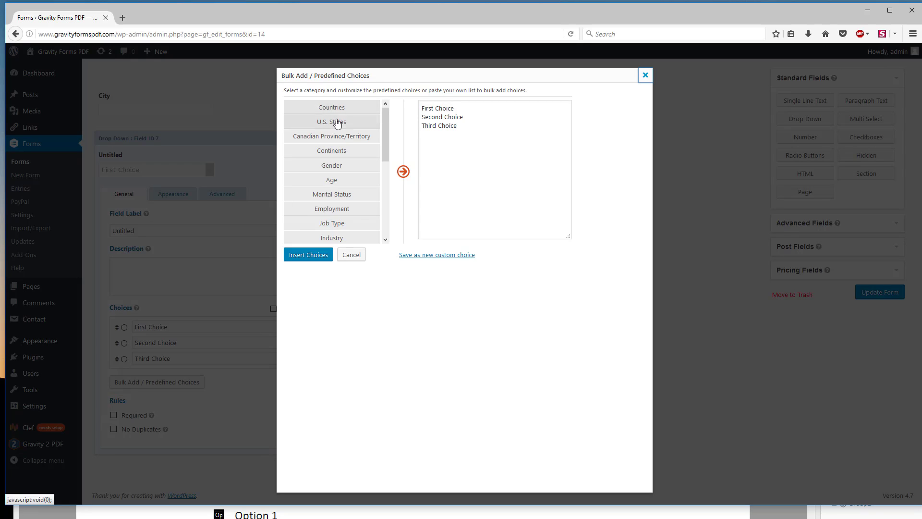
{"action": "left_click", "coordinate": [318, 123]}
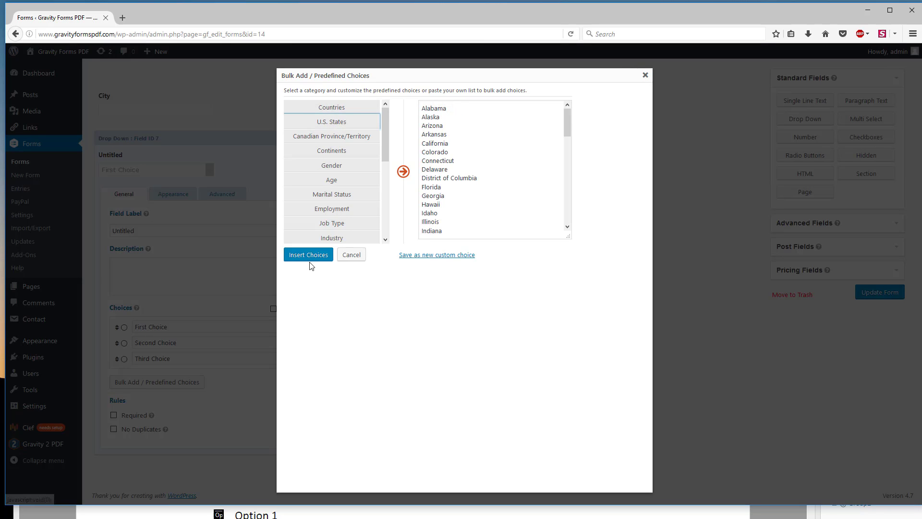
{"action": "left_click", "coordinate": [311, 256]}
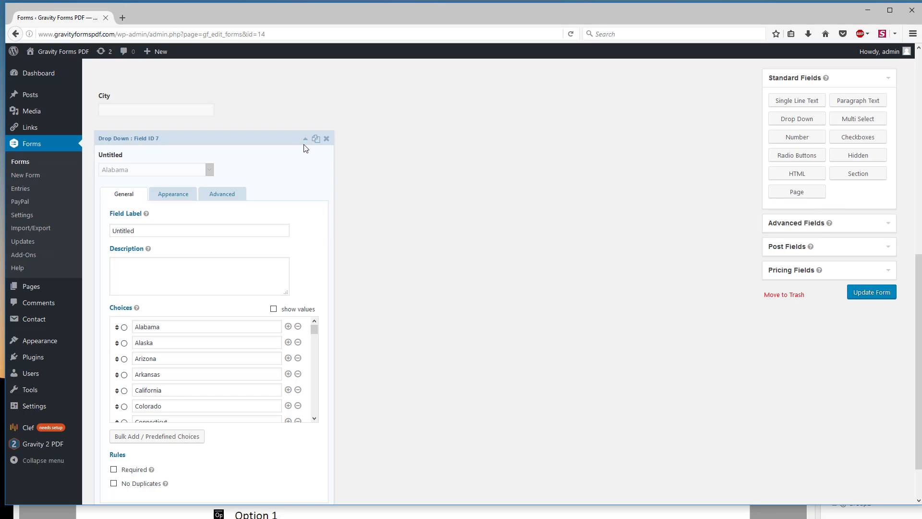
Step: Label the new Drop Down field State and collapse its settings
{"action": "double_click", "coordinate": [142, 234]}
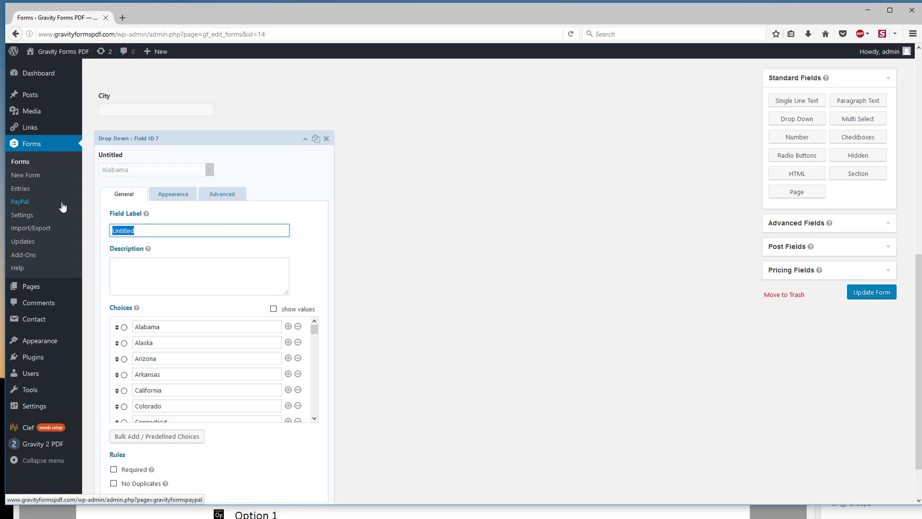
{"action": "type", "text": "State"}
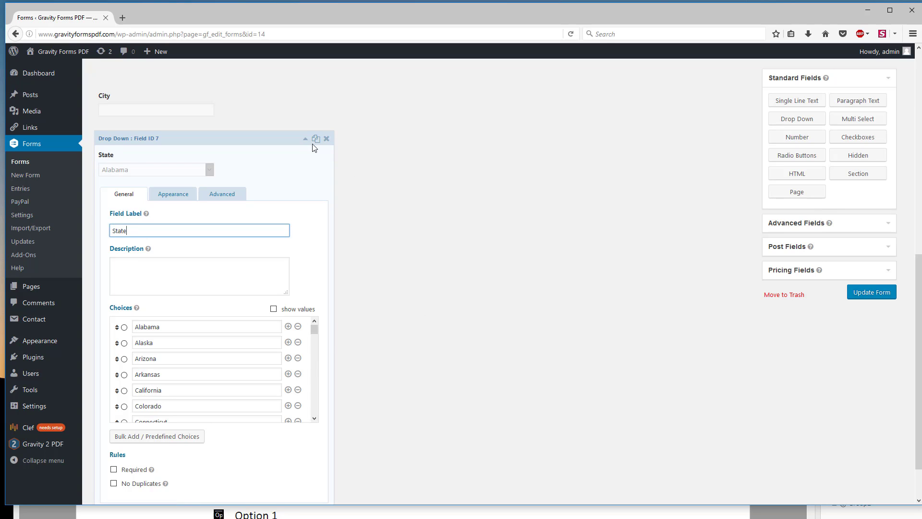
{"action": "left_click", "coordinate": [305, 139]}
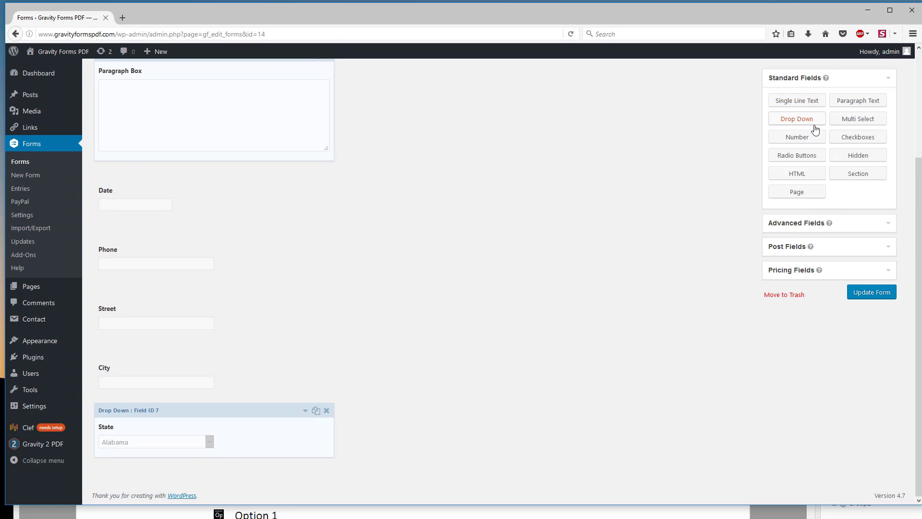
Step: Add a Single Line Text field below State and label it Zip Code
{"action": "left_click_drag", "start_coordinate": [799, 102], "coordinate": [145, 483]}
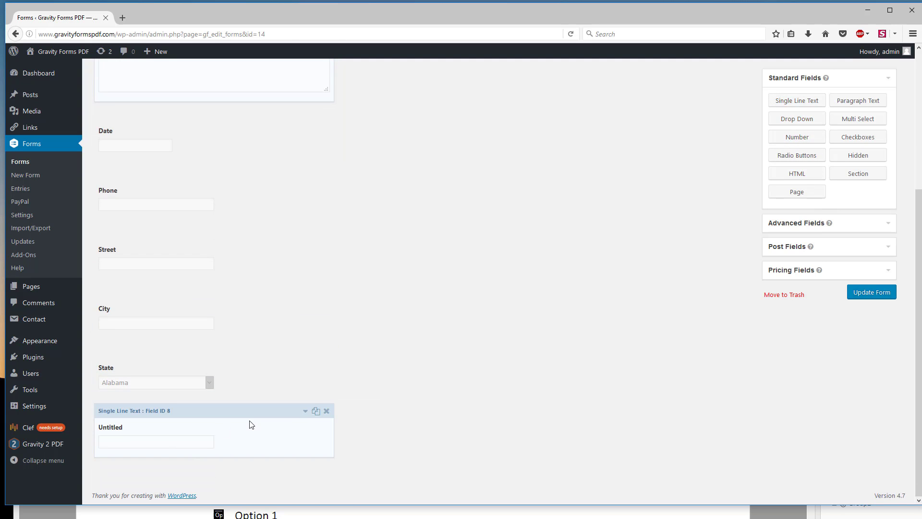
{"action": "left_click", "coordinate": [305, 413]}
{"action": "scroll", "coordinate": [143, 448], "scroll_direction": "down", "scroll_amount": 1}
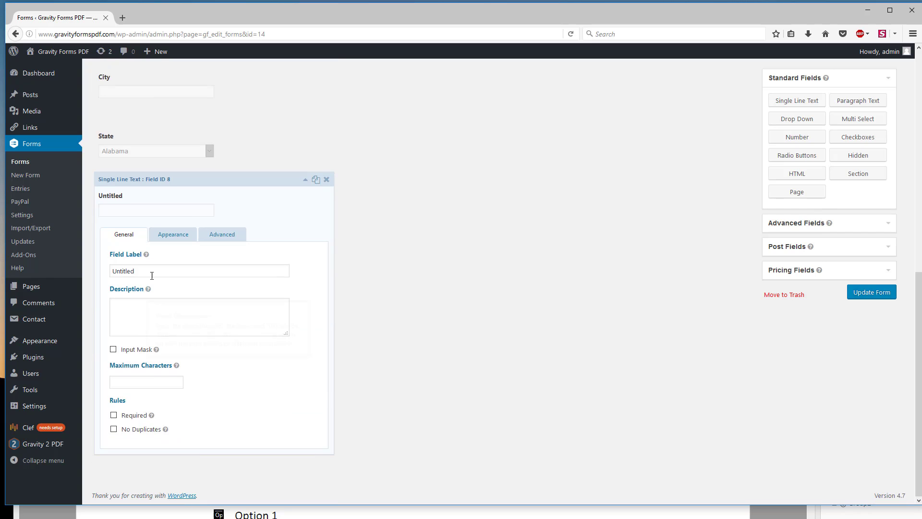
{"action": "double_click", "coordinate": [150, 272]}
{"action": "type", "text": "Zip "}
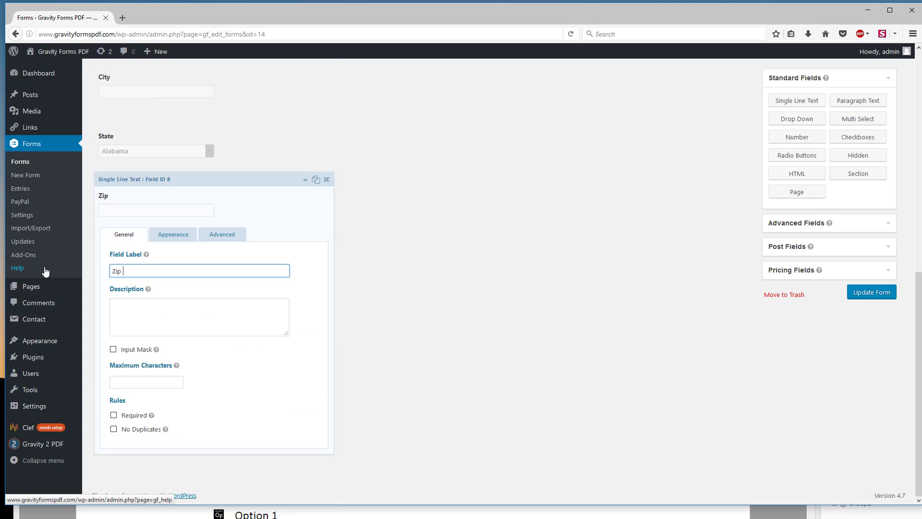
{"action": "type", "text": "Code"}
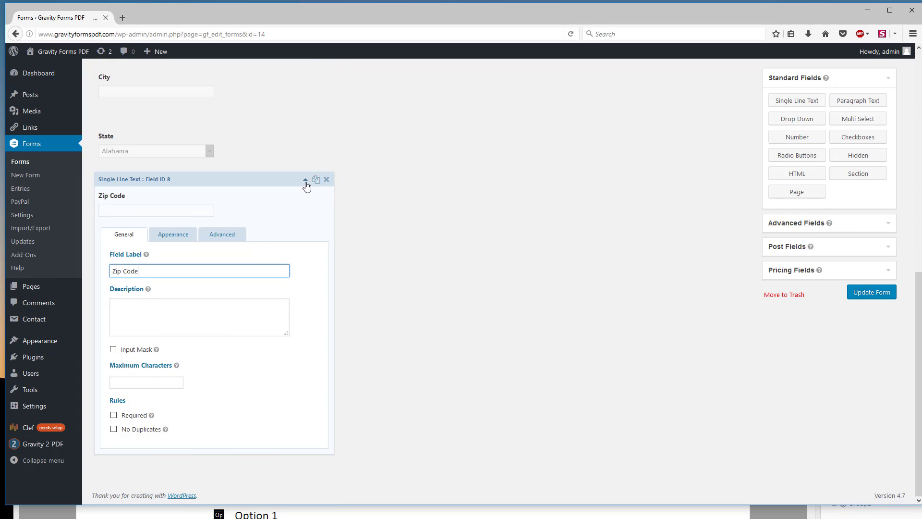
{"action": "left_click", "coordinate": [305, 179]}
Step: Check the Checkbox section in the PDF and add a Checkboxes field below Zip Code in the web form
{"action": "key", "text": "alt+Tab"}
{"action": "scroll", "coordinate": [271, 358], "scroll_direction": "down", "scroll_amount": 3}
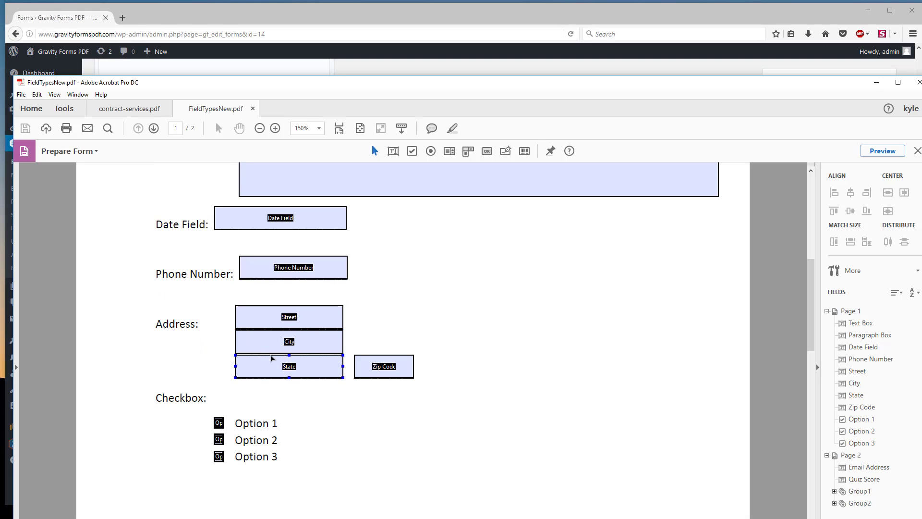
{"action": "left_click", "coordinate": [302, 18]}
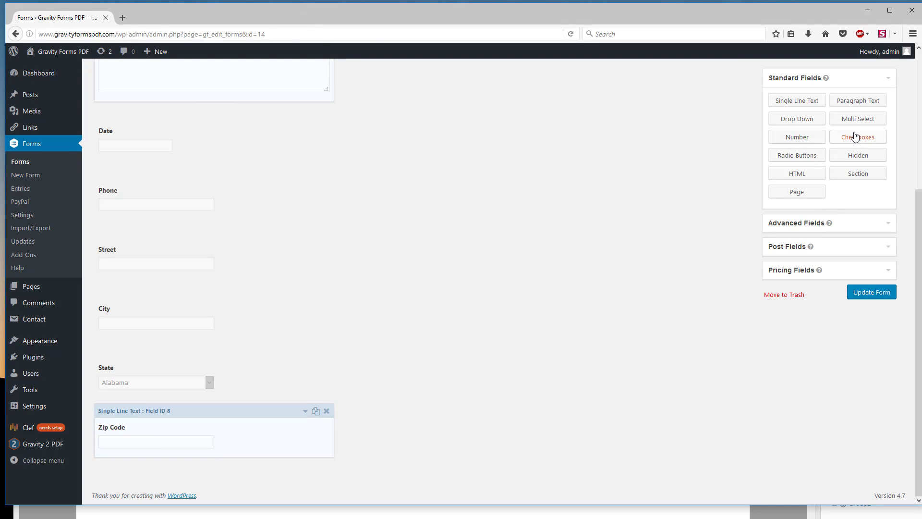
{"action": "left_click_drag", "start_coordinate": [852, 138], "coordinate": [158, 473]}
{"action": "scroll", "coordinate": [329, 380], "scroll_direction": "down", "scroll_amount": 2}
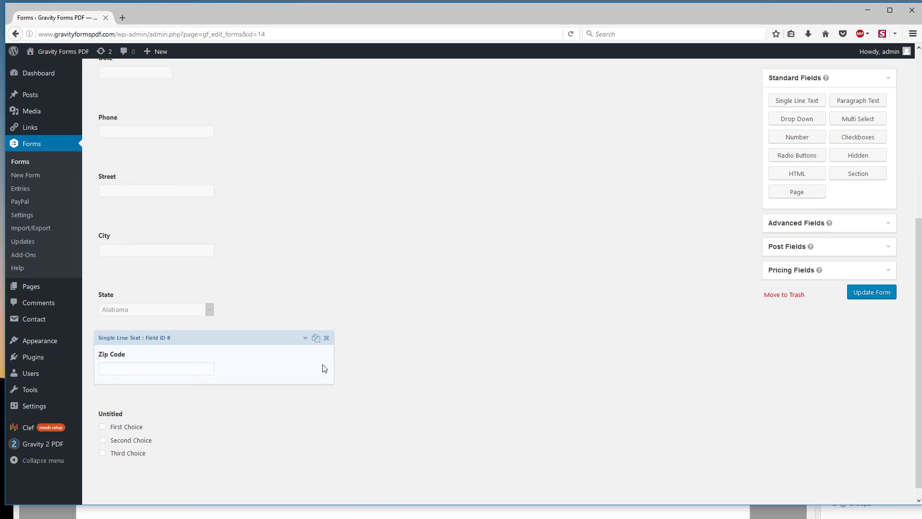
Step: Open the new checkbox field's settings and set its label to Checkboxes
{"action": "left_click", "coordinate": [212, 448]}
{"action": "scroll", "coordinate": [181, 438], "scroll_direction": "down", "scroll_amount": 6}
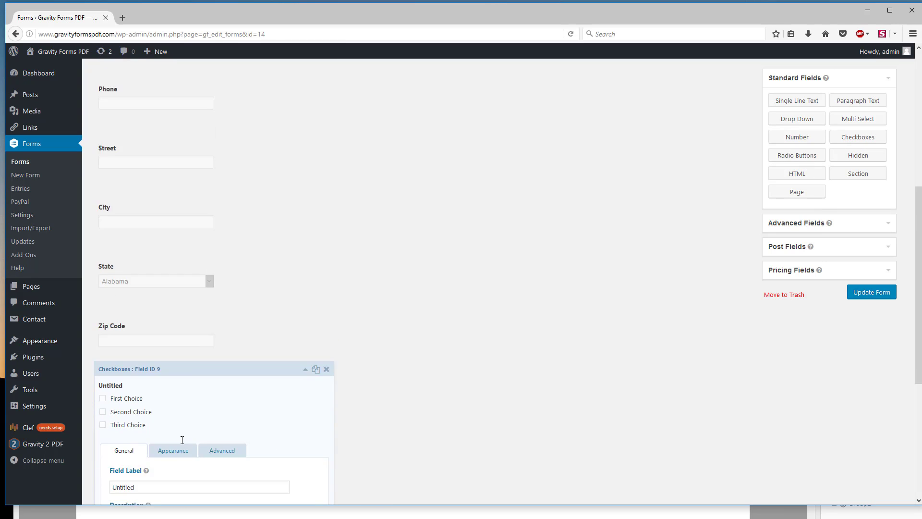
{"action": "double_click", "coordinate": [142, 239]}
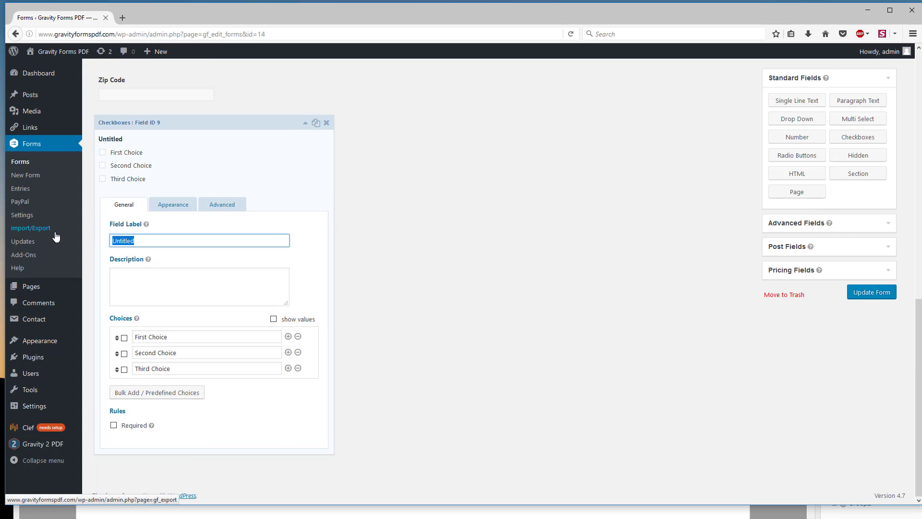
{"action": "type", "text": "Checkboxes"}
Step: Check the checkbox names in the PDF and rename the three choices Option 1, Option 2 and Option 3 to match
{"action": "left_click_drag", "start_coordinate": [166, 337], "coordinate": [46, 320]}
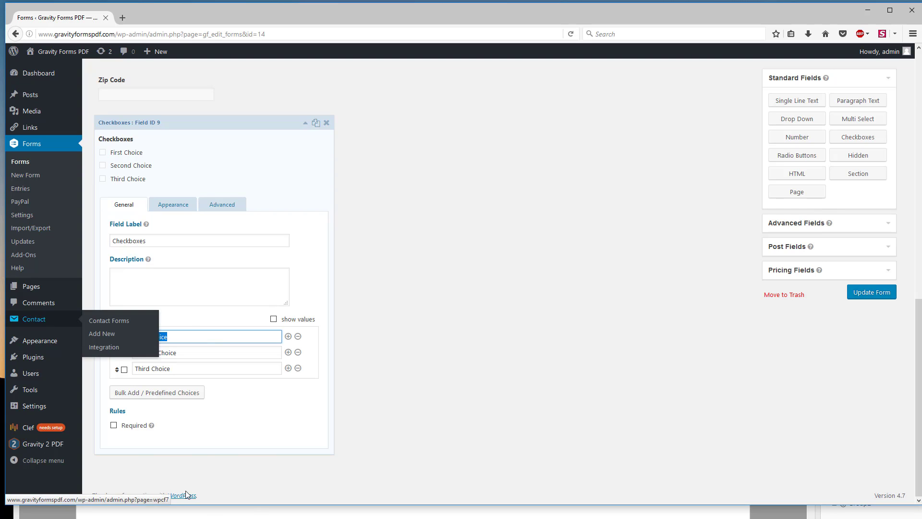
{"action": "key", "text": "alt+Tab"}
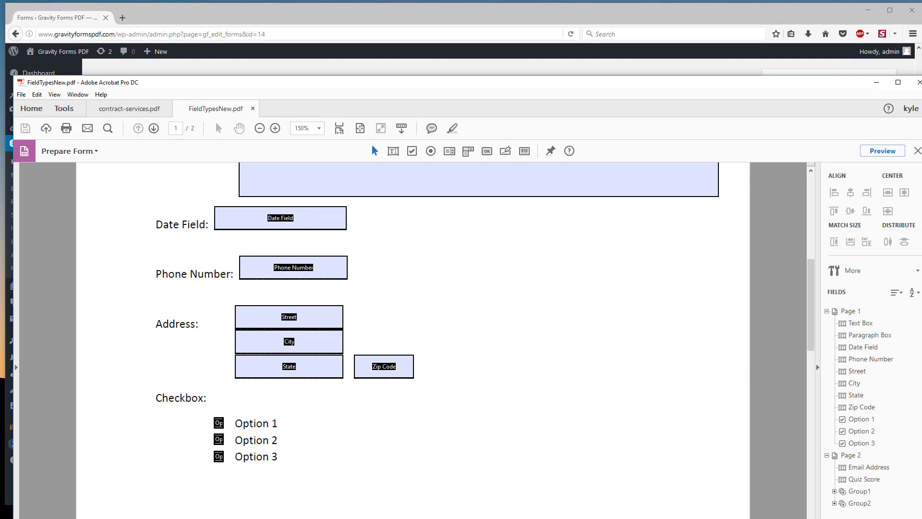
{"action": "left_click", "coordinate": [861, 419]}
{"action": "left_click", "coordinate": [429, 10]}
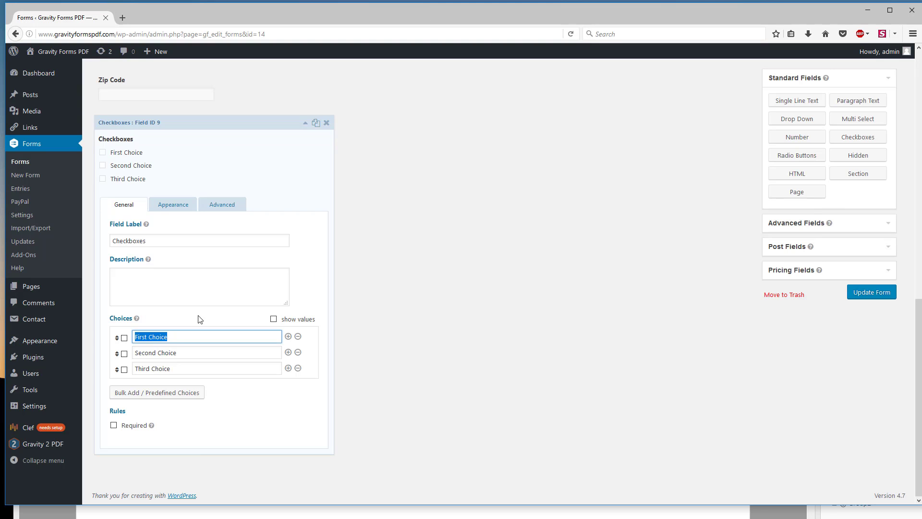
{"action": "type", "text": "Option 1"}
{"action": "key", "text": "Tab"}
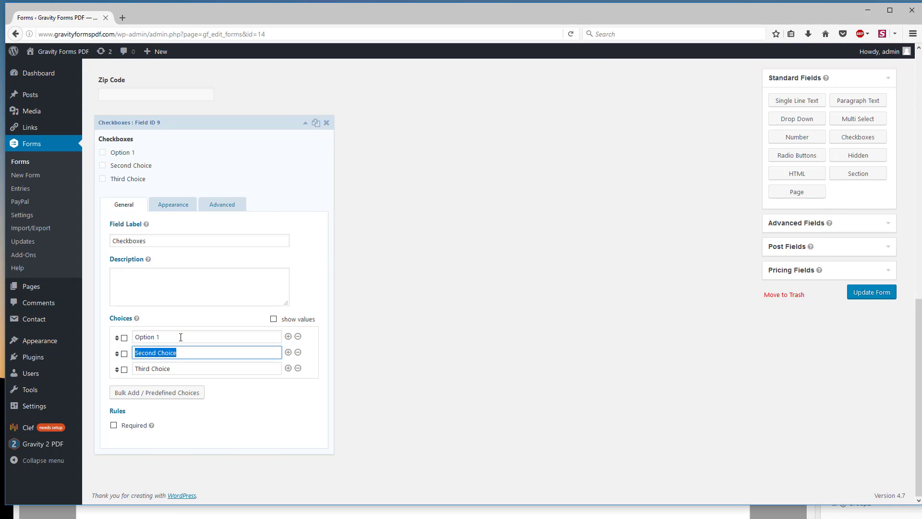
{"action": "type", "text": "Option 2"}
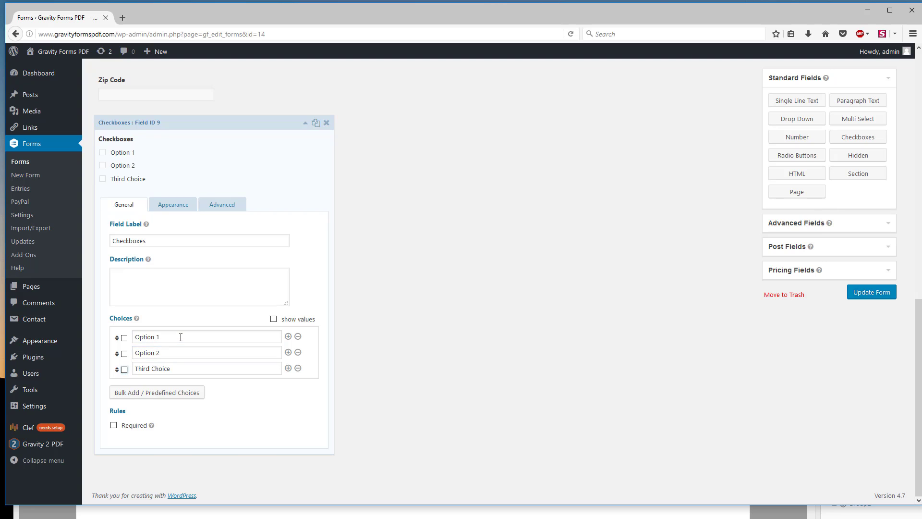
{"action": "key", "text": "Tab"}
{"action": "type", "text": "Op"}
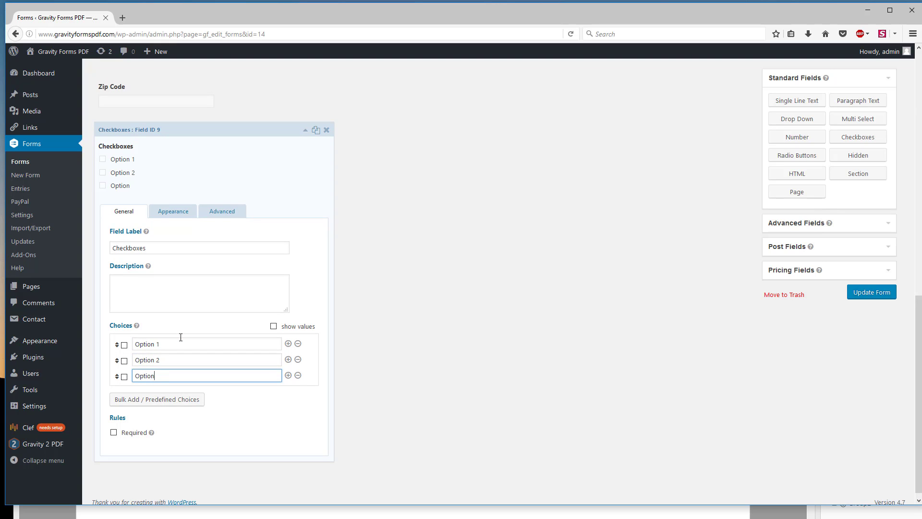
{"action": "left_click", "coordinate": [305, 130]}
Step: Check the radio groups on page 2 of the PDF and add a Radio Buttons field below Checkboxes in the web form
{"action": "key", "text": "alt+Tab"}
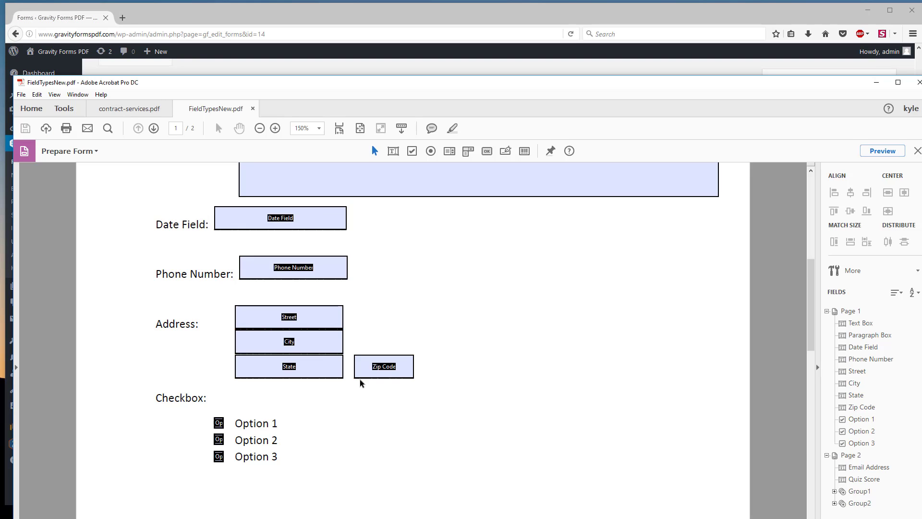
{"action": "scroll", "coordinate": [346, 387], "scroll_direction": "down", "scroll_amount": 10}
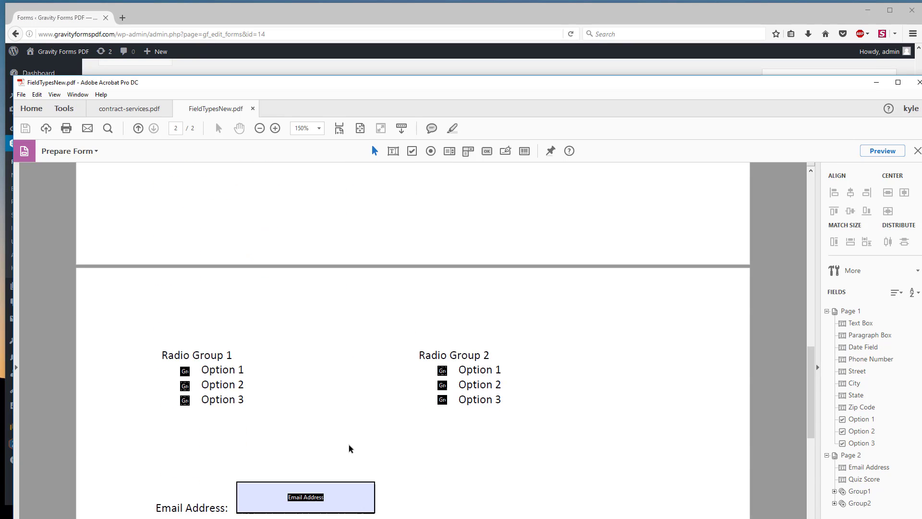
{"action": "left_click", "coordinate": [388, 6]}
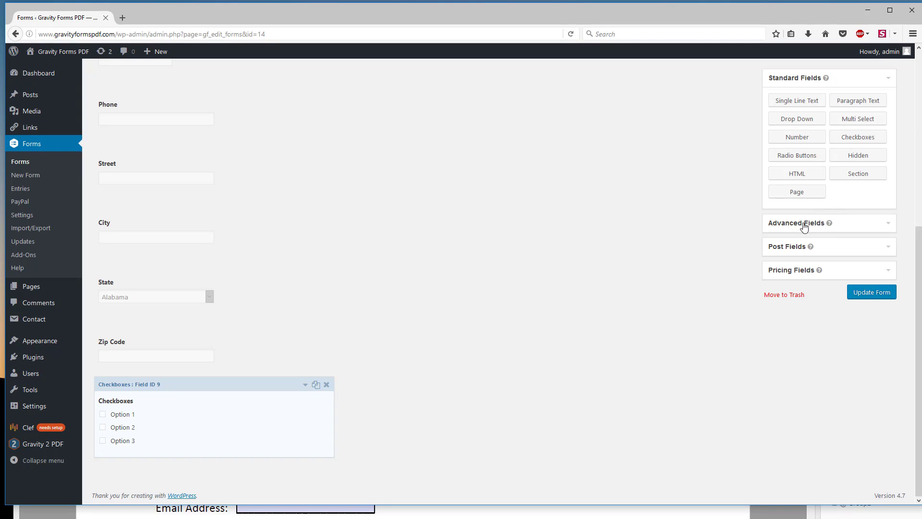
{"action": "left_click_drag", "start_coordinate": [801, 157], "coordinate": [172, 476]}
{"action": "scroll", "coordinate": [288, 413], "scroll_direction": "down", "scroll_amount": 2}
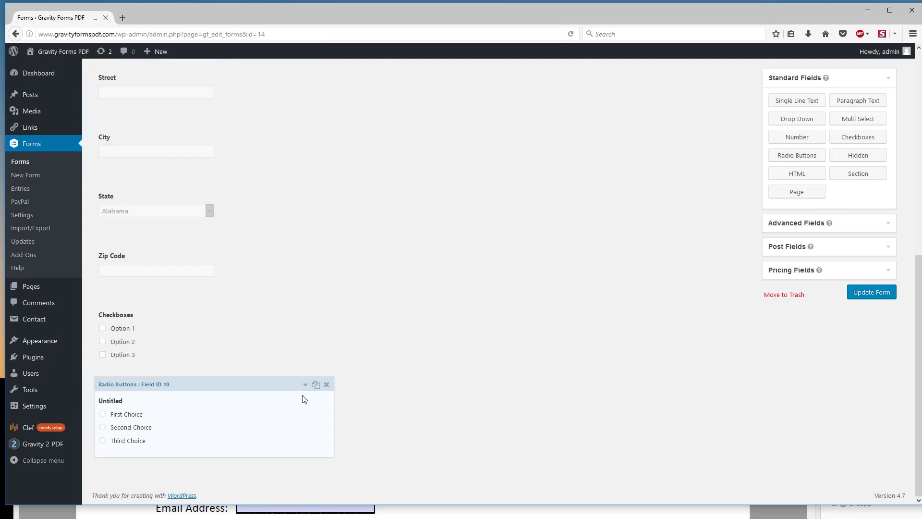
Step: Open the new radio button field's settings and set its label to Radio Group 1
{"action": "left_click", "coordinate": [305, 385]}
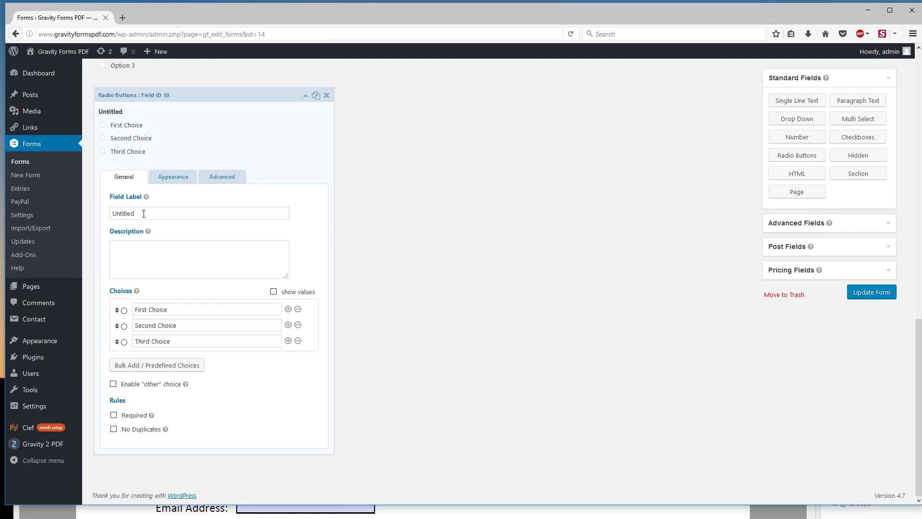
{"action": "triple_click", "coordinate": [144, 213]}
{"action": "type", "text": "Radi"}
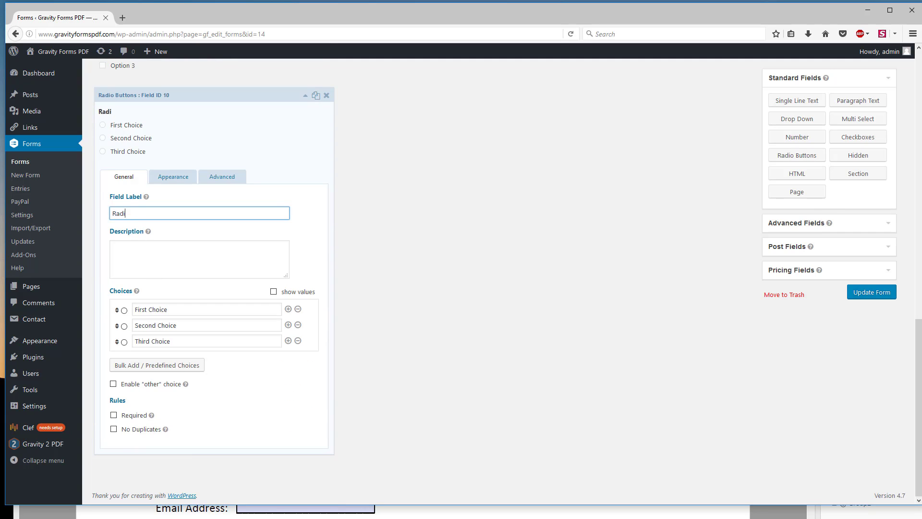
{"action": "type", "text": "o Group 1"}
Step: Rename the three choices of Radio Group 1 to Option 1, Option 2 and Option 3, and collapse the field's settings
{"action": "triple_click", "coordinate": [176, 313]}
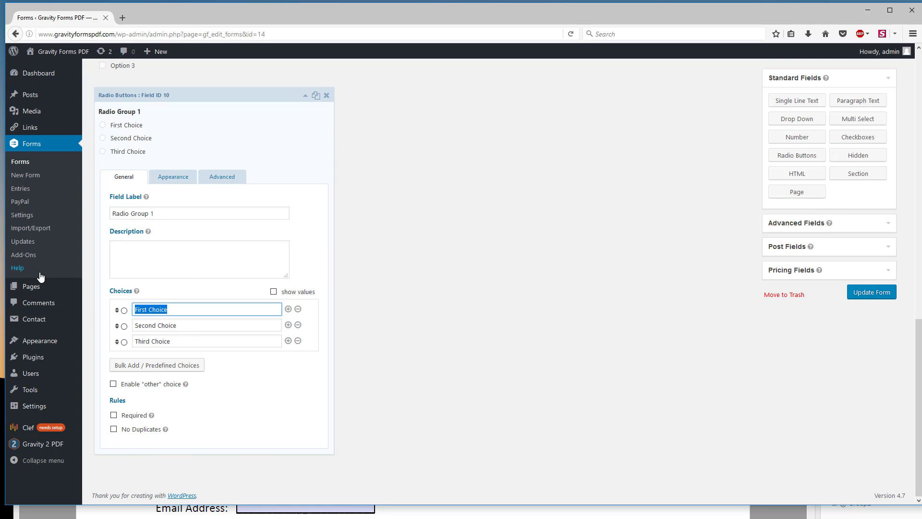
{"action": "type", "text": "Option 1"}
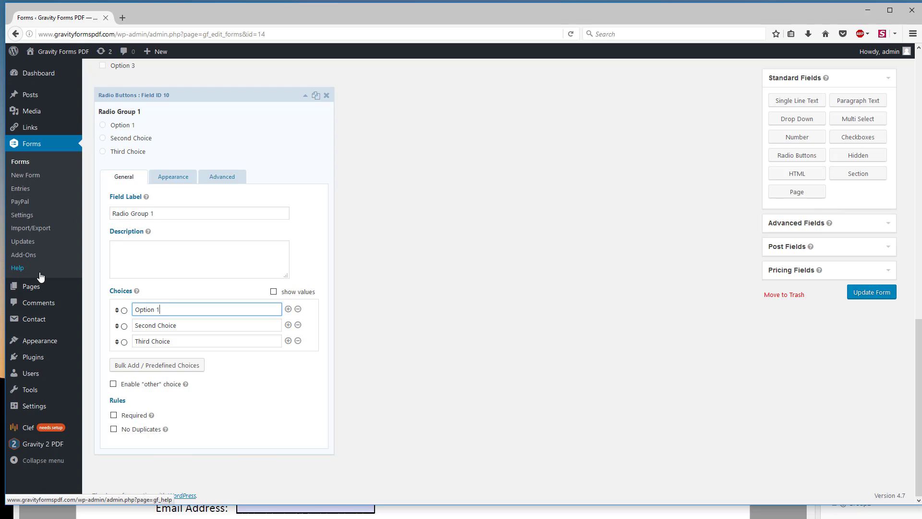
{"action": "key", "text": "Tab"}
{"action": "type", "text": "Opt"}
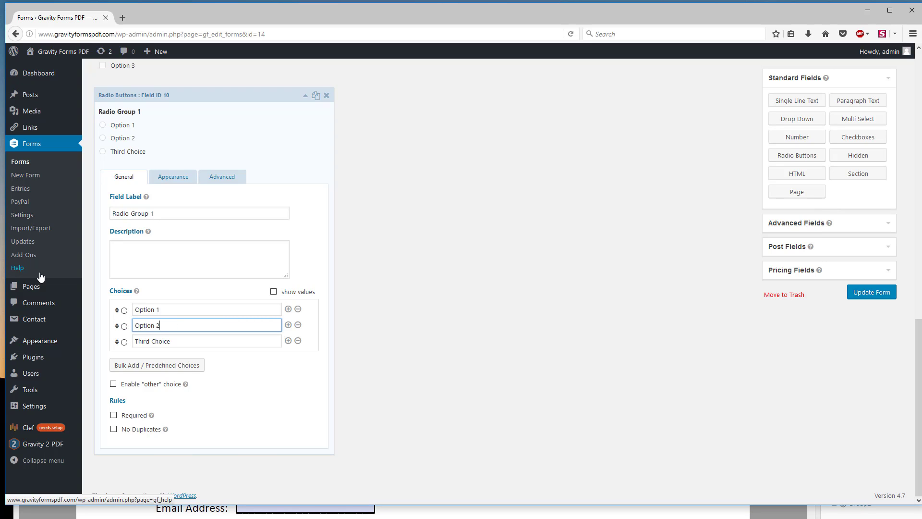
{"action": "left_click", "coordinate": [40, 273]}
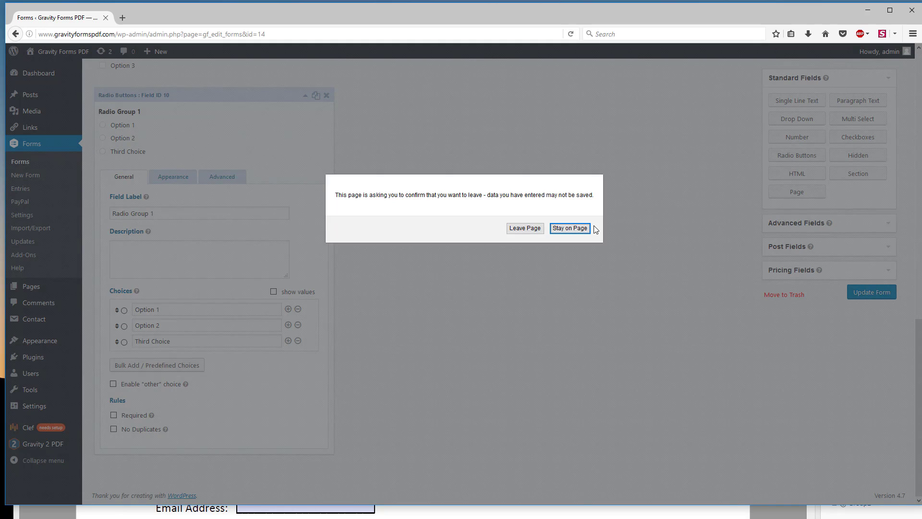
{"action": "left_click", "coordinate": [576, 228]}
{"action": "triple_click", "coordinate": [200, 341]}
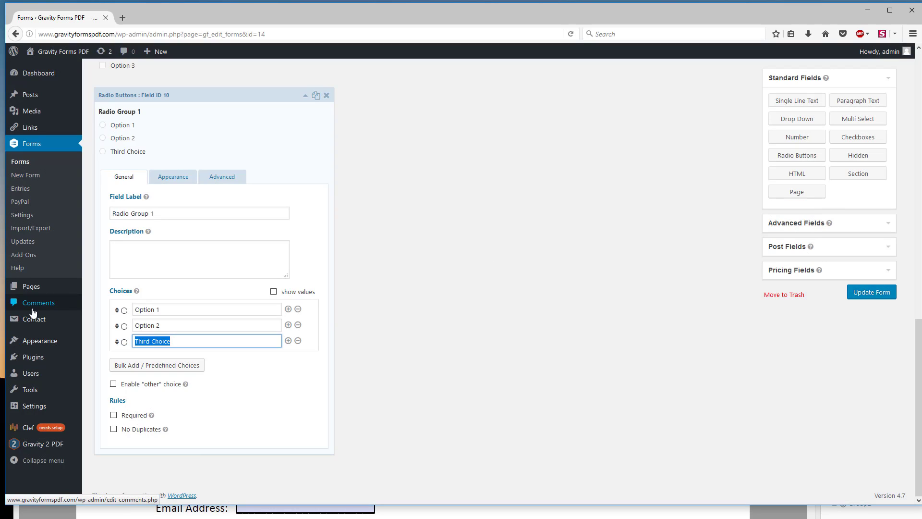
{"action": "type", "text": "Option 3"}
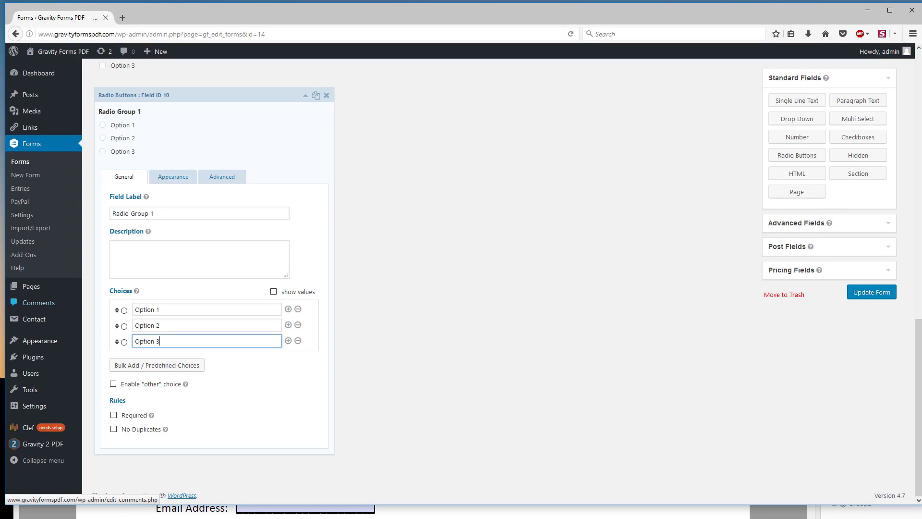
{"action": "left_click", "coordinate": [305, 98]}
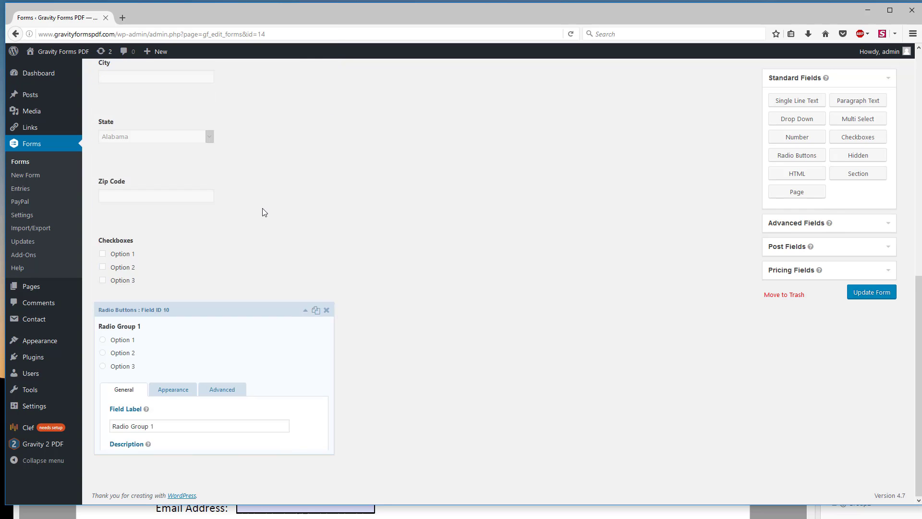
Step: Duplicate the Radio Group 1 field and label the copy Radio Group 2
{"action": "left_click", "coordinate": [315, 384]}
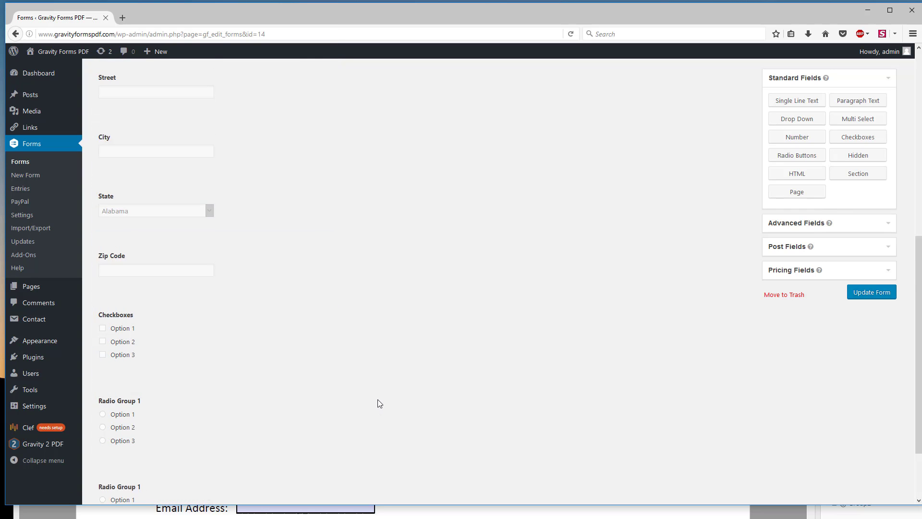
{"action": "scroll", "coordinate": [185, 418], "scroll_direction": "down", "scroll_amount": 2}
{"action": "left_click", "coordinate": [305, 384]}
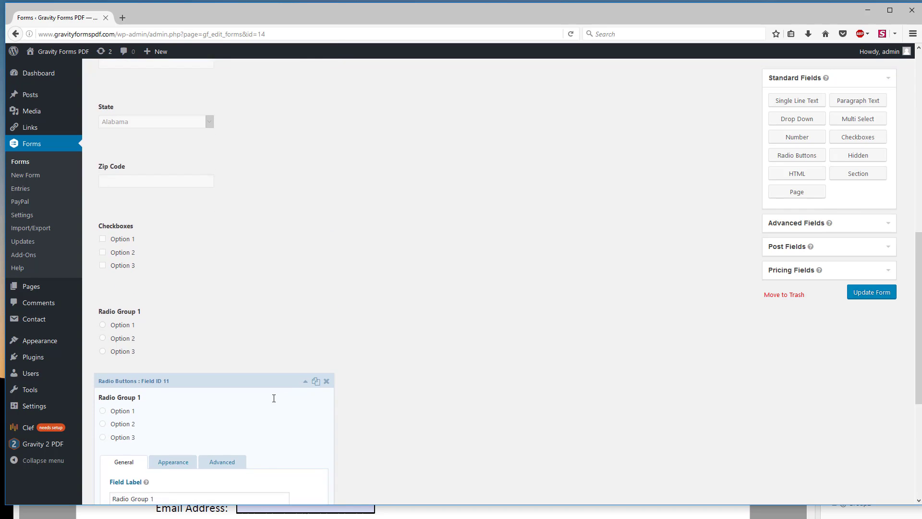
{"action": "scroll", "coordinate": [144, 312], "scroll_direction": "down", "scroll_amount": 5}
{"action": "left_click", "coordinate": [165, 228]}
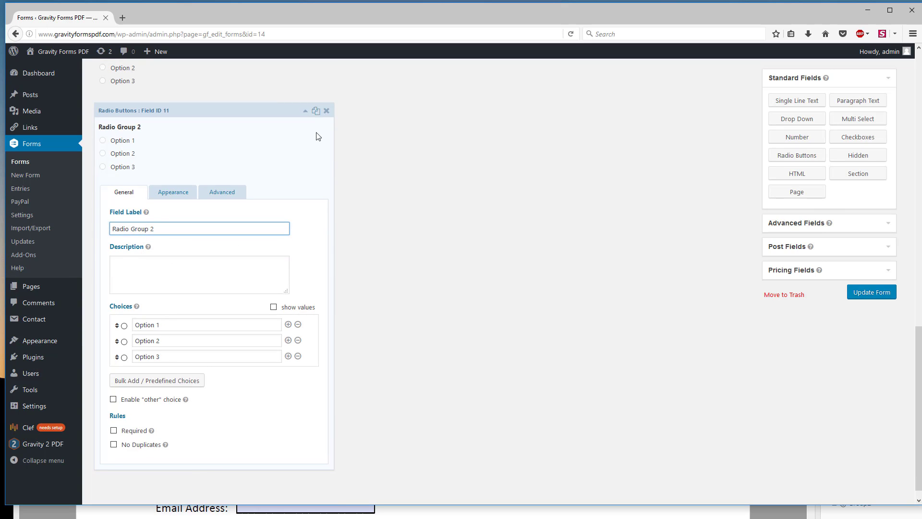
{"action": "left_click", "coordinate": [306, 111]}
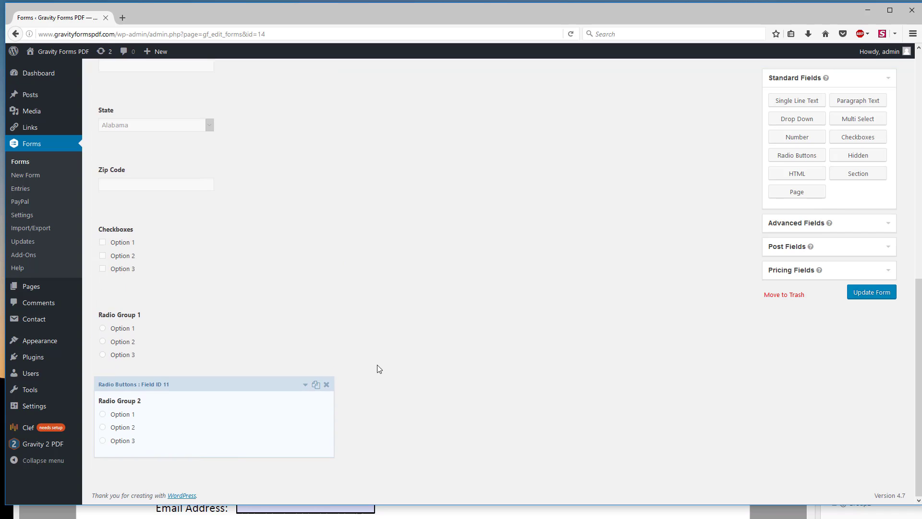
Step: Check the field after the radio groups in the PDF and add an Email field below Radio Group 2 in the web form
{"action": "left_click", "coordinate": [212, 514]}
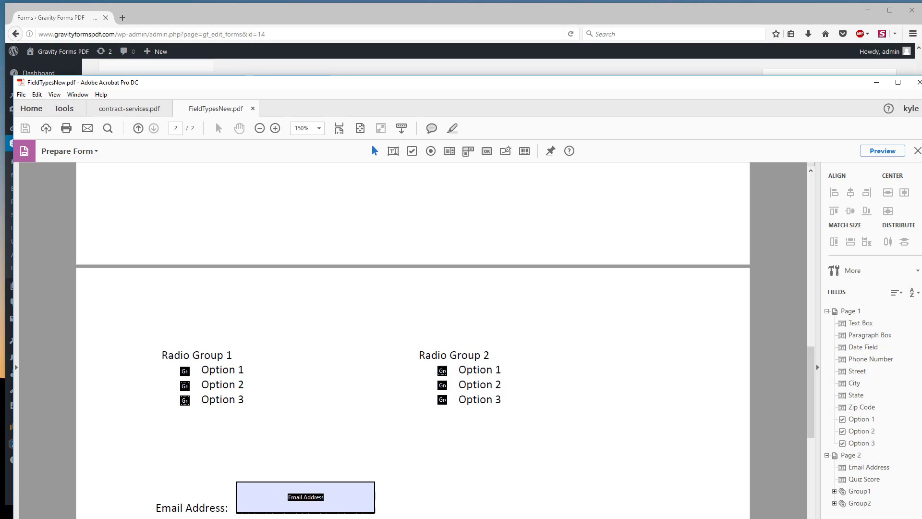
{"action": "left_click", "coordinate": [226, 16]}
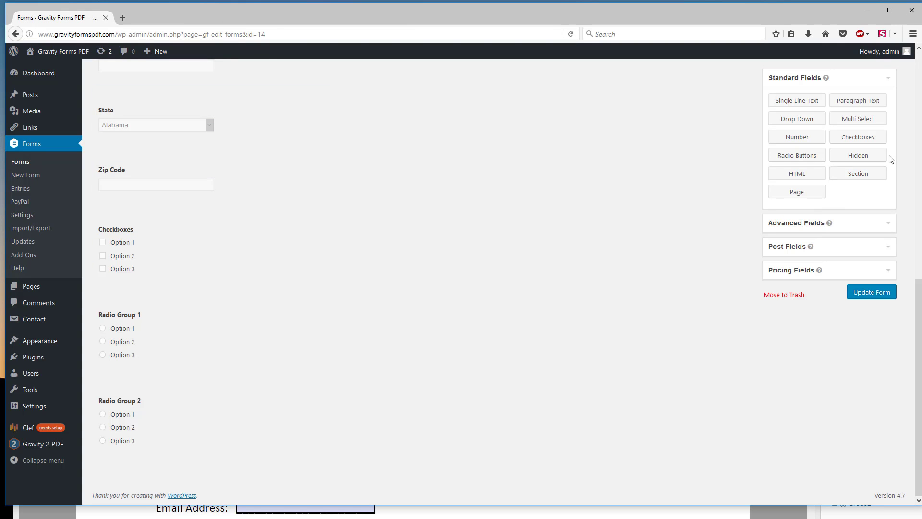
{"action": "left_click", "coordinate": [798, 223]}
{"action": "left_click_drag", "start_coordinate": [796, 178], "coordinate": [154, 465]}
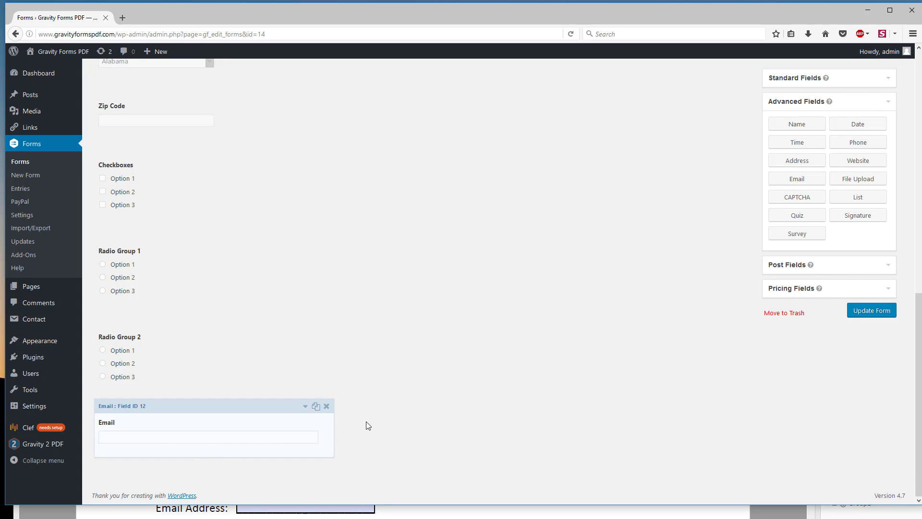
Step: Check the PDF's remaining fields and add a Quiz field below Email in the web form
{"action": "key", "text": "alt+Tab"}
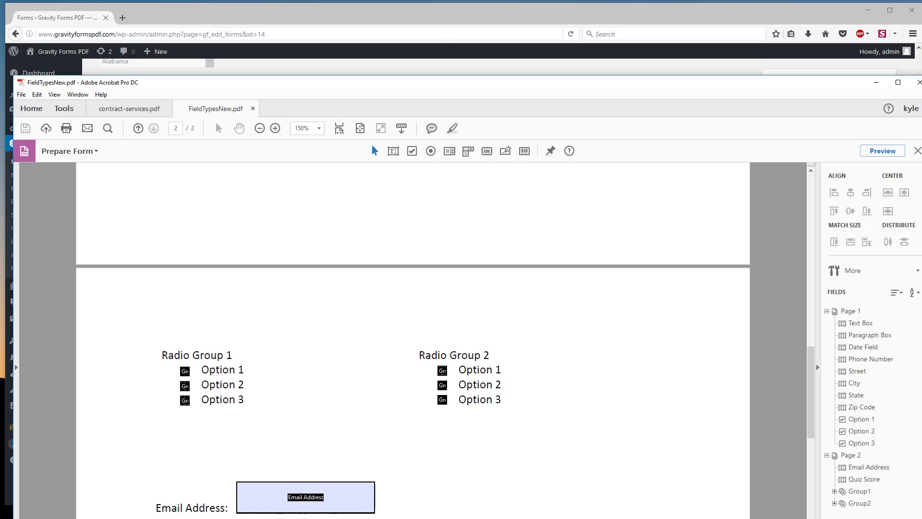
{"action": "left_click", "coordinate": [324, 14]}
{"action": "left_click_drag", "start_coordinate": [808, 218], "coordinate": [157, 485]}
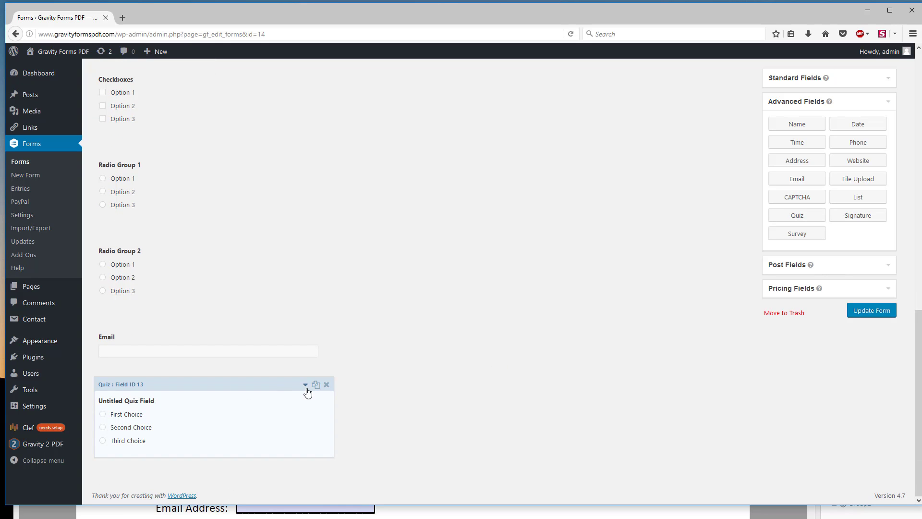
Step: Open the new quiz field's settings and select its placeholder question text, leaving weighted score disabled
{"action": "left_click", "coordinate": [306, 385]}
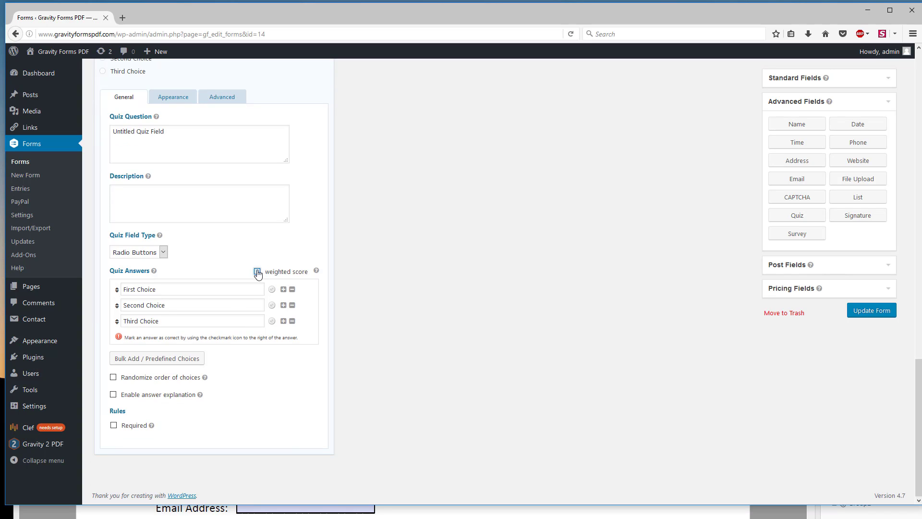
{"action": "left_click", "coordinate": [258, 273]}
{"action": "left_click", "coordinate": [257, 272]}
{"action": "left_click", "coordinate": [181, 137]}
{"action": "mouse_move", "coordinate": [27, 125]}
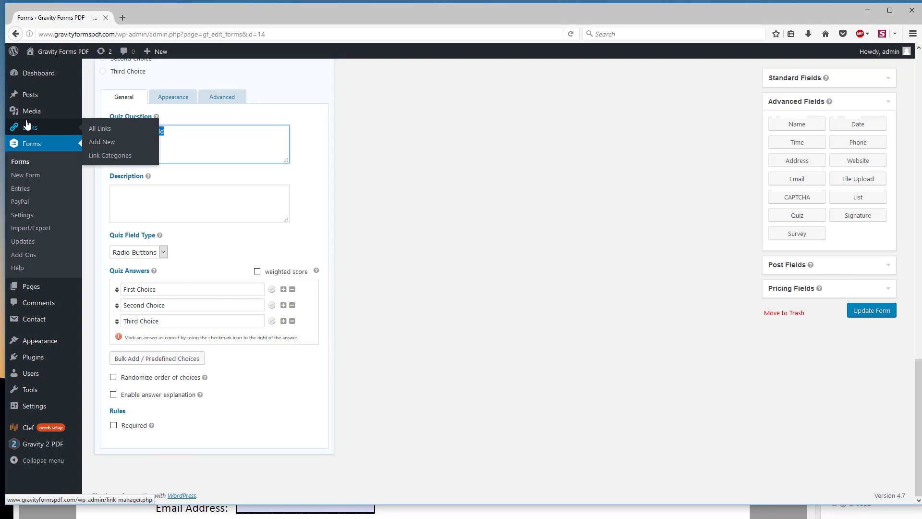
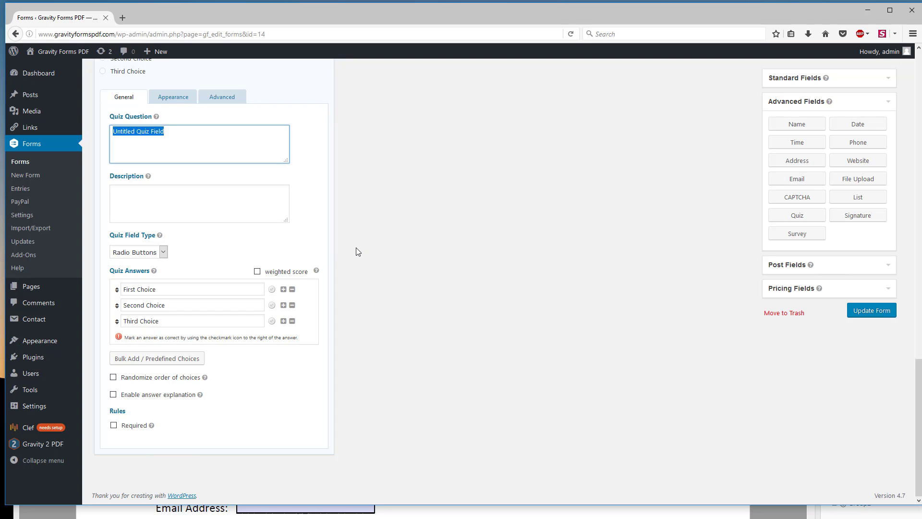
Step: Review the first quiz field's settings and add a second Quiz field below it in the form
{"action": "scroll", "coordinate": [288, 252], "scroll_direction": "up", "scroll_amount": 2}
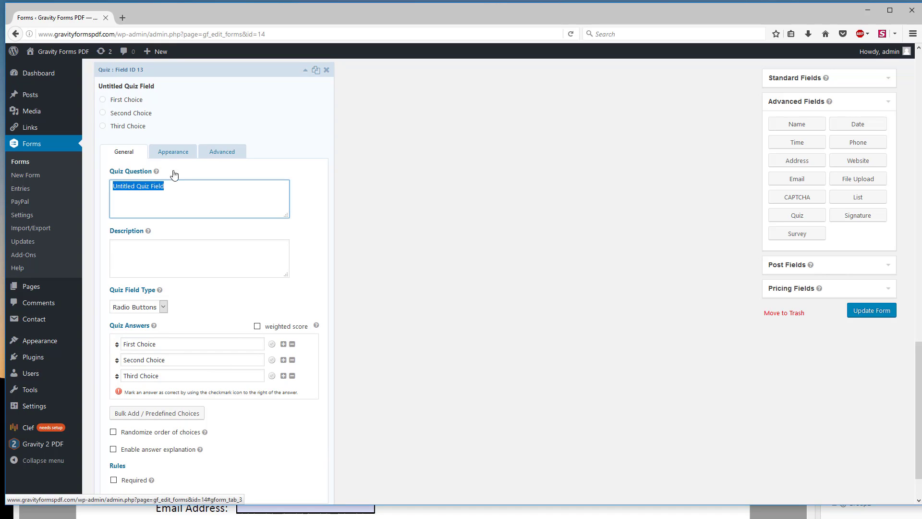
{"action": "scroll", "coordinate": [204, 346], "scroll_direction": "down", "scroll_amount": 2}
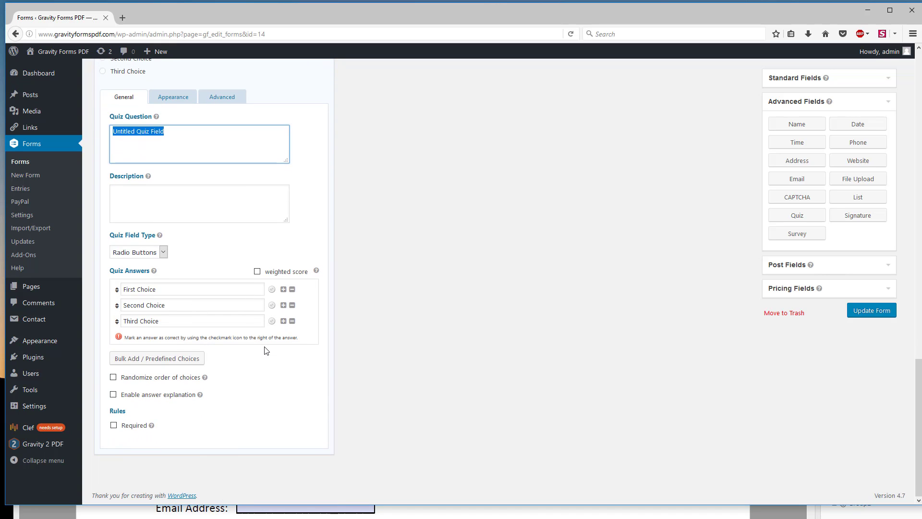
{"action": "scroll", "coordinate": [264, 350], "scroll_direction": "up", "scroll_amount": 2}
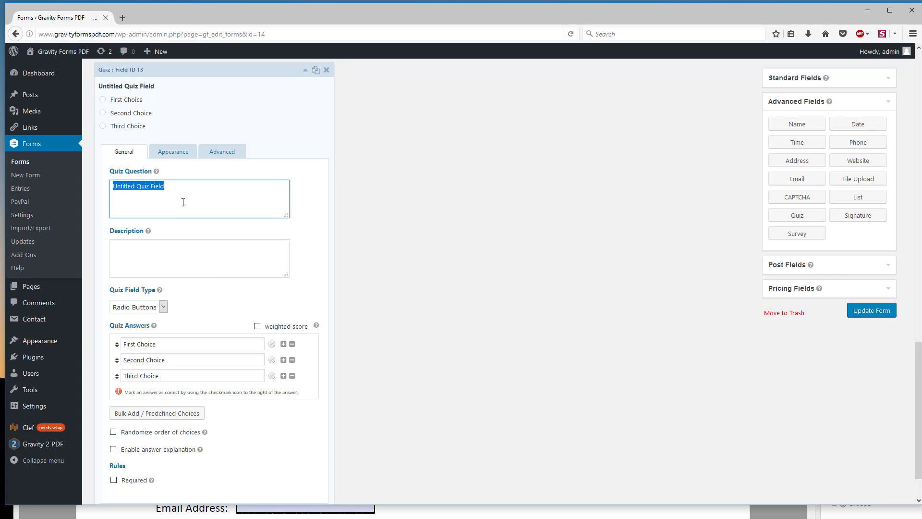
{"action": "scroll", "coordinate": [583, 251], "scroll_direction": "down", "scroll_amount": 2}
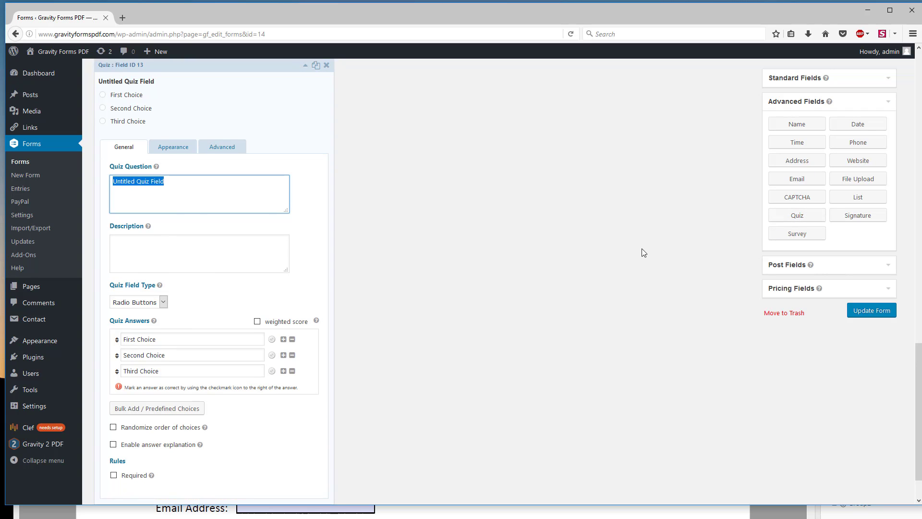
{"action": "left_click_drag", "start_coordinate": [794, 217], "coordinate": [163, 480]}
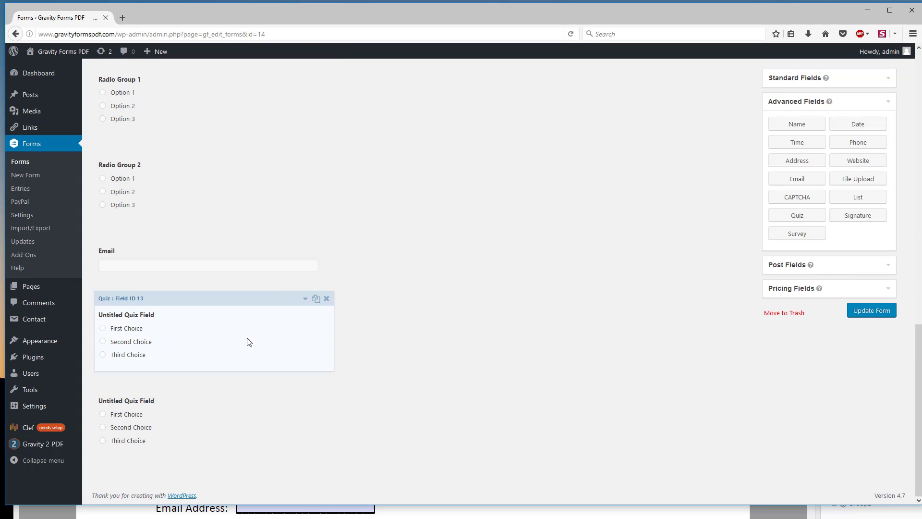
Step: Mark First Choice as the correct answer in both quiz fields and collapse their settings
{"action": "left_click", "coordinate": [305, 298]}
{"action": "scroll", "coordinate": [162, 177], "scroll_direction": "down", "scroll_amount": 6}
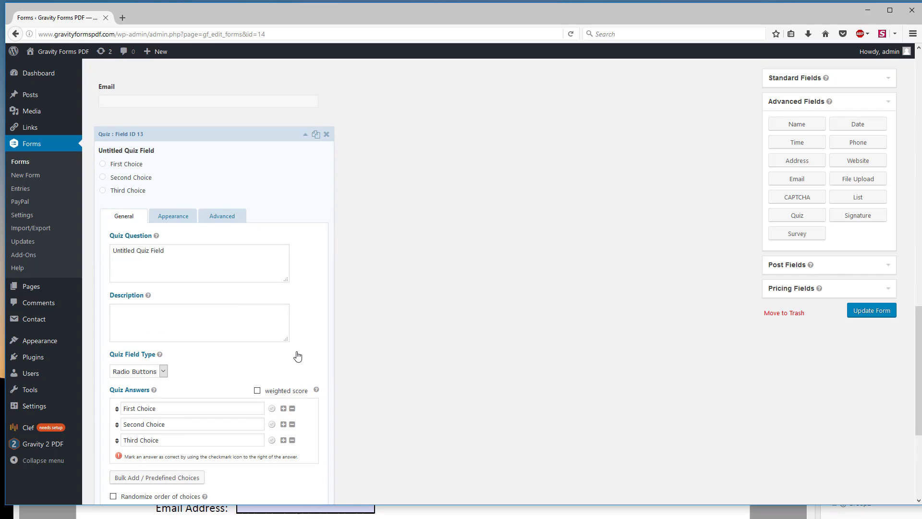
{"action": "left_click", "coordinate": [271, 408]}
{"action": "scroll", "coordinate": [276, 424], "scroll_direction": "down", "scroll_amount": 6}
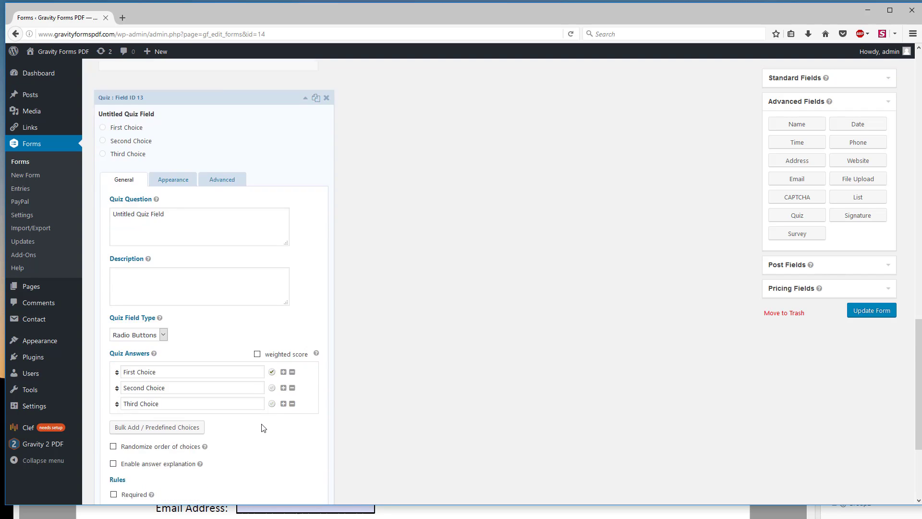
{"action": "left_click", "coordinate": [305, 385]}
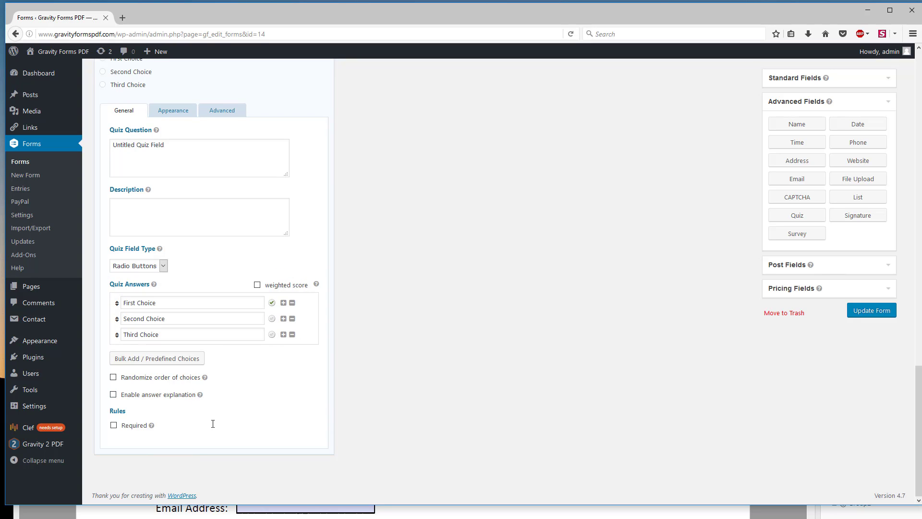
{"action": "scroll", "coordinate": [269, 355], "scroll_direction": "up", "scroll_amount": 4}
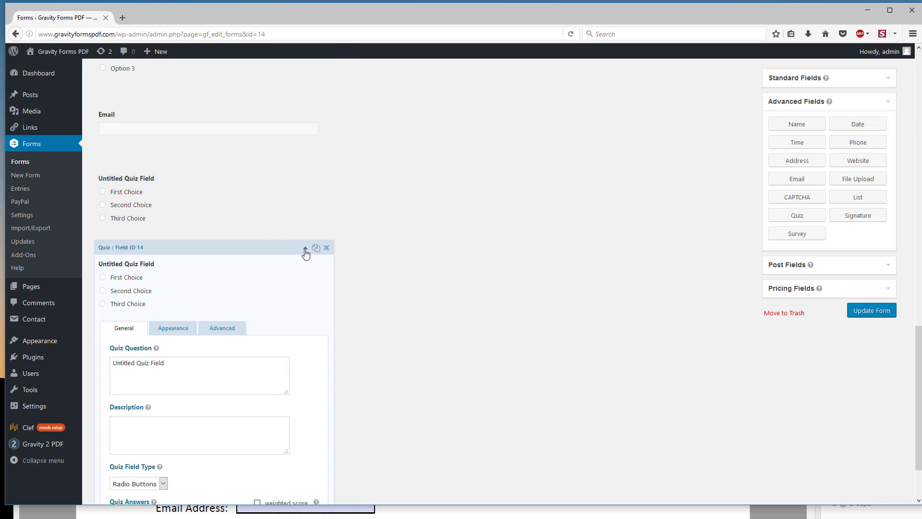
{"action": "left_click", "coordinate": [303, 249]}
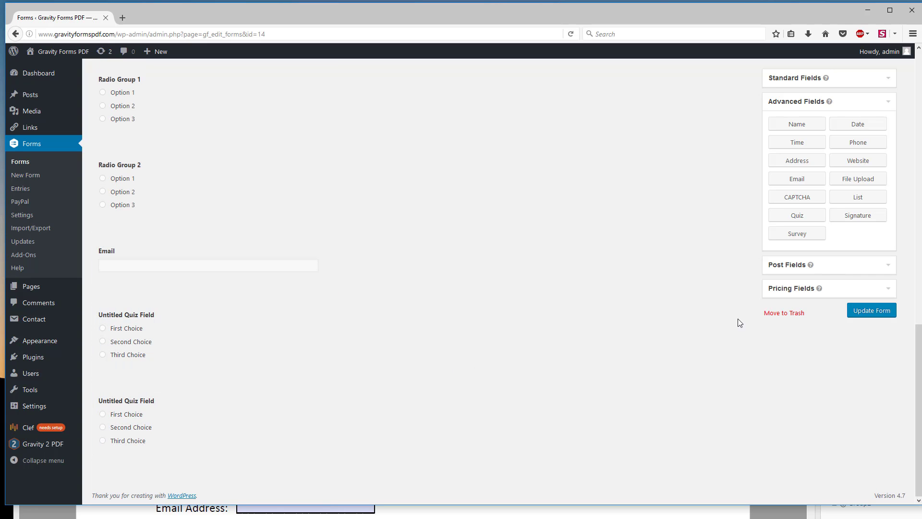
Step: Add a Signature field below the second quiz field and check the fields on page 2 of FieldTypesNew.pdf in Acrobat
{"action": "mouse_move", "coordinate": [863, 220]}
{"action": "left_mouse_down"}
{"action": "mouse_move", "coordinate": [499, 401]}
{"action": "mouse_move", "coordinate": [124, 467]}
{"action": "mouse_move", "coordinate": [127, 489]}
{"action": "mouse_move", "coordinate": [128, 480]}
{"action": "left_mouse_up"}
{"action": "left_click", "coordinate": [439, 513]}
{"action": "scroll", "coordinate": [439, 513], "scroll_direction": "down", "scroll_amount": 4}
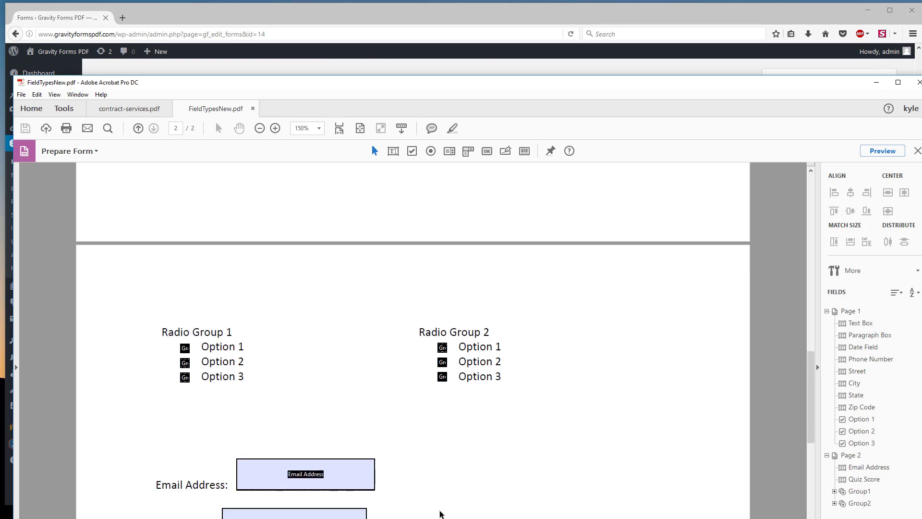
{"action": "scroll", "coordinate": [435, 516], "scroll_direction": "up", "scroll_amount": 1}
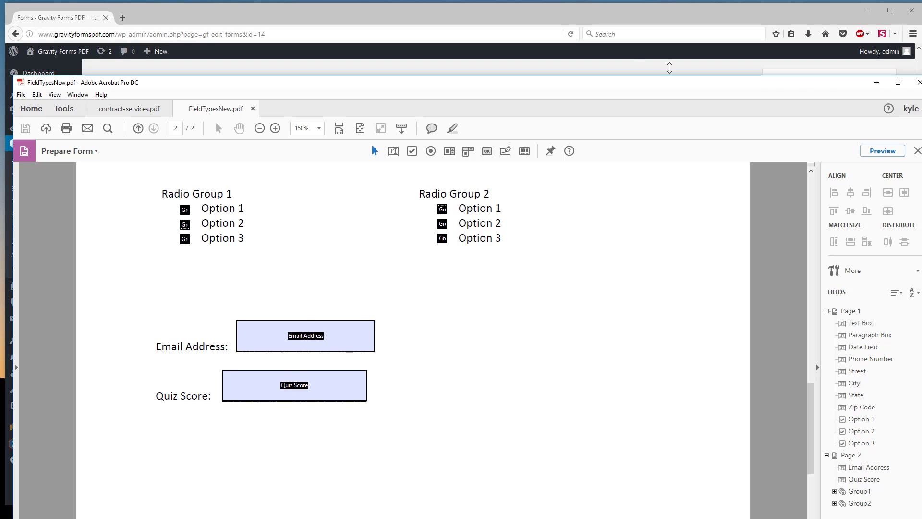
{"action": "left_click", "coordinate": [409, 18]}
Step: Return to the web form in the browser, look over its fields and save the updated form
{"action": "scroll", "coordinate": [173, 366], "scroll_direction": "down", "scroll_amount": 3}
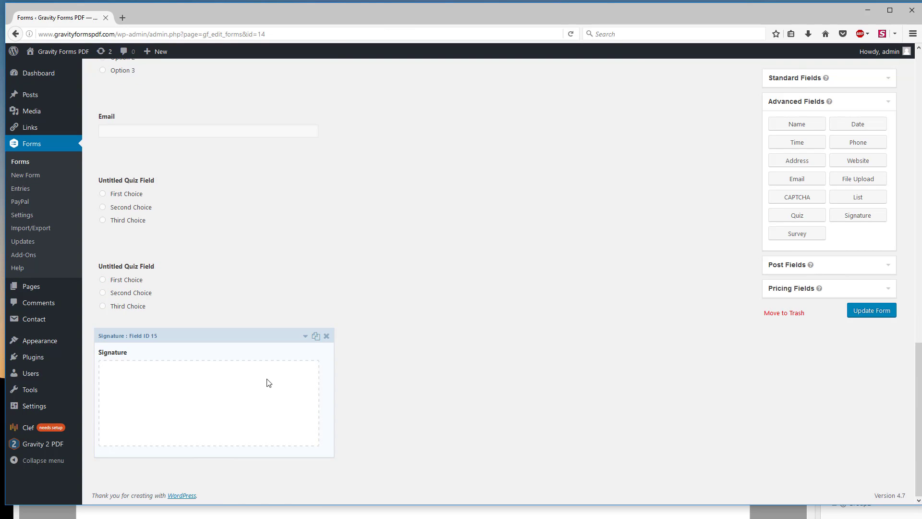
{"action": "scroll", "coordinate": [267, 386], "scroll_direction": "up", "scroll_amount": 15}
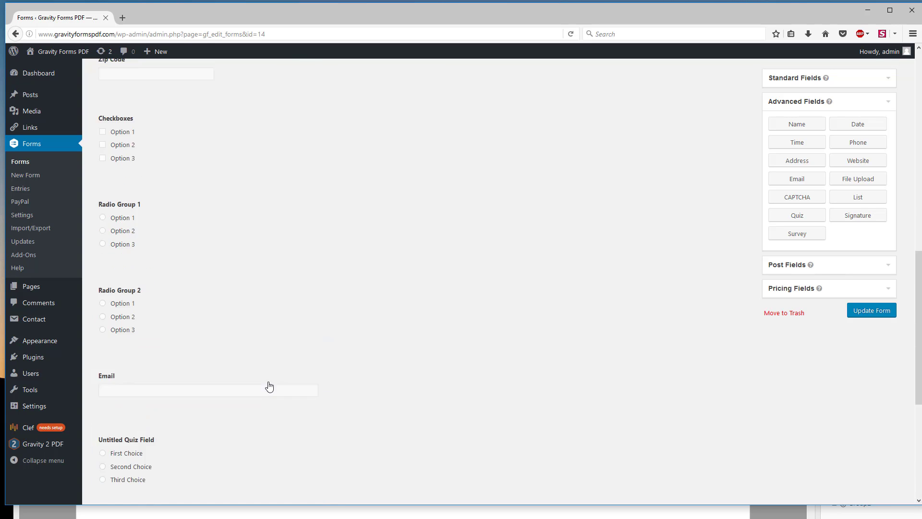
{"action": "left_click", "coordinate": [869, 311]}
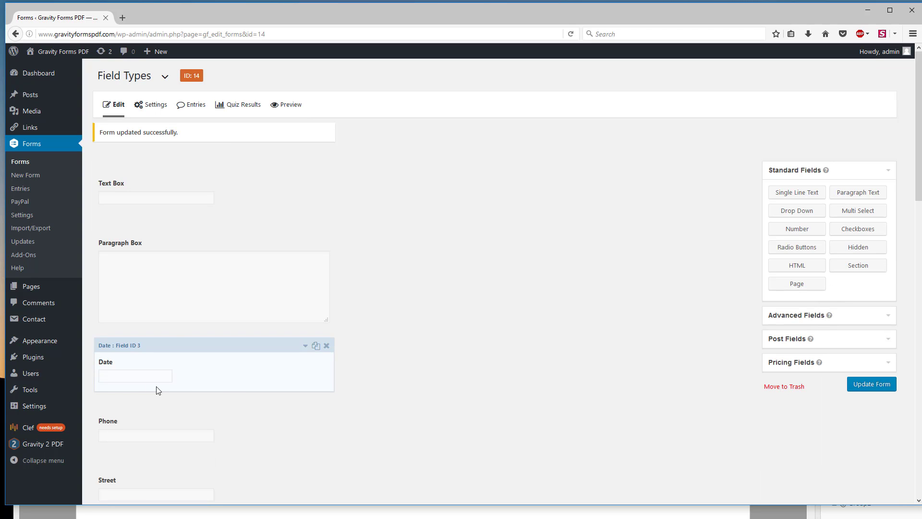
Step: Start a new Gravity 2 PDF merge and name it Field Types New
{"action": "mouse_move", "coordinate": [44, 447]}
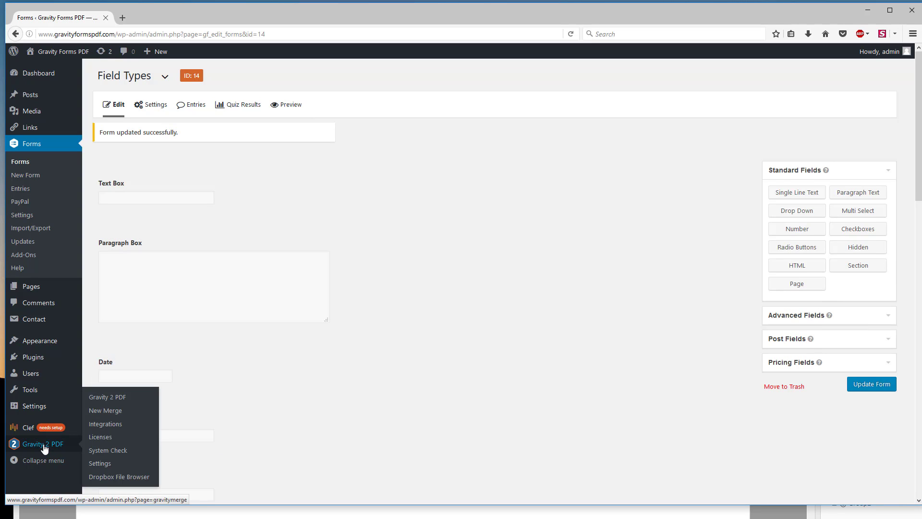
{"action": "left_click", "coordinate": [109, 412]}
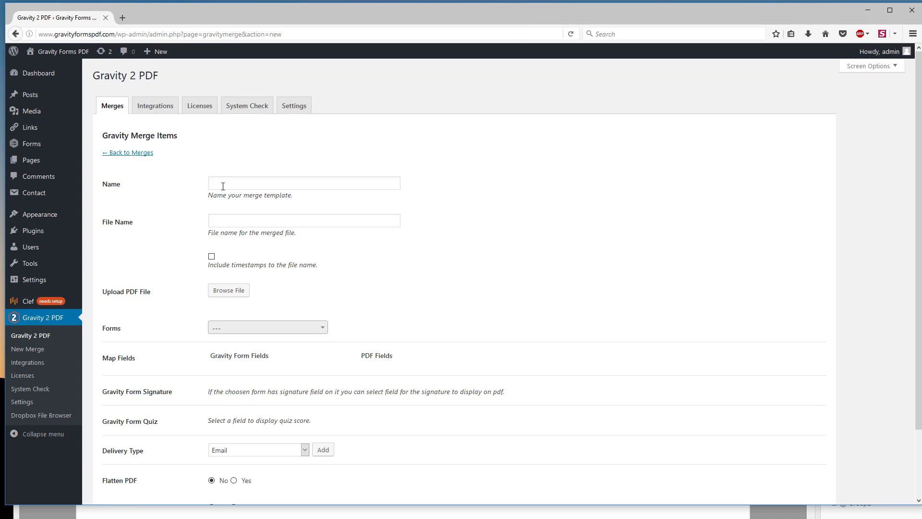
{"action": "left_click", "coordinate": [223, 186]}
{"action": "type", "text": "Field"}
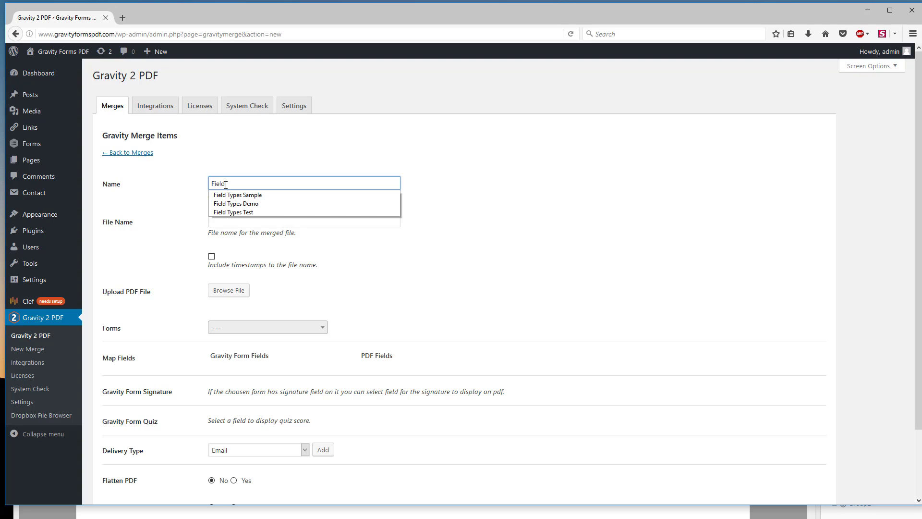
{"action": "key", "text": "Down"}
{"action": "key", "text": "Up"}
{"action": "type", "text": "New"}
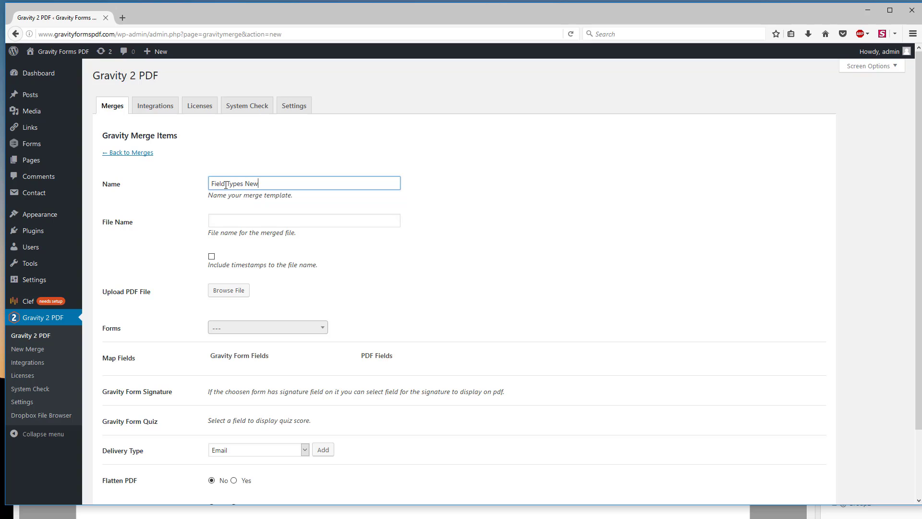
{"action": "key", "text": "Tab"}
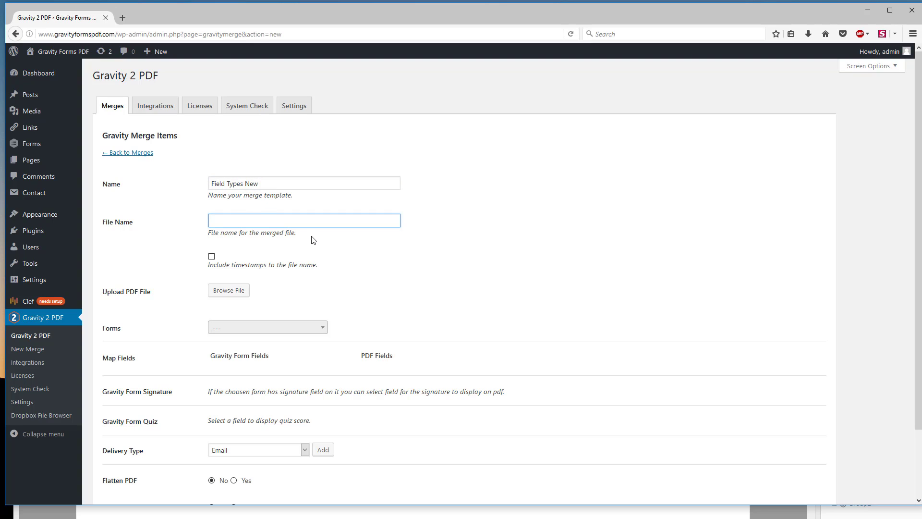
Step: Set the merged file's name to Field Types New and include timestamps in the file name
{"action": "type", "text": "Field Types"}
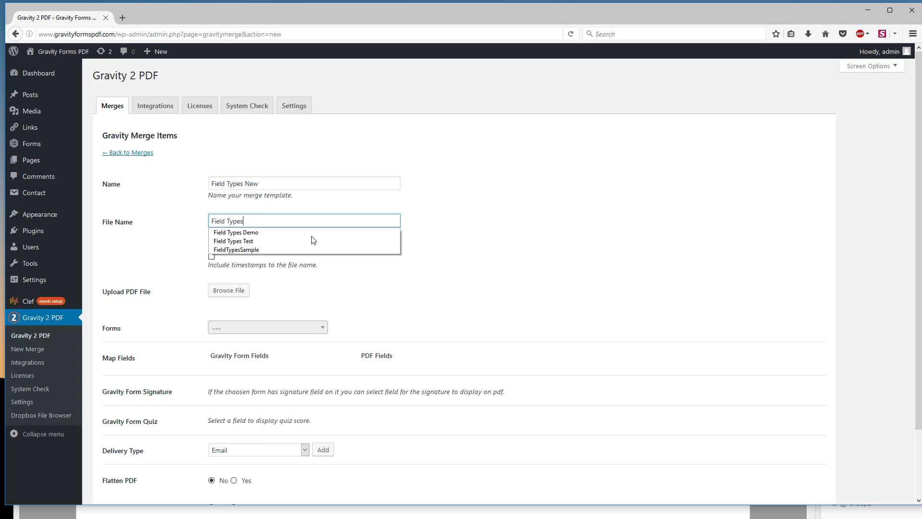
{"action": "type", "text": " New"}
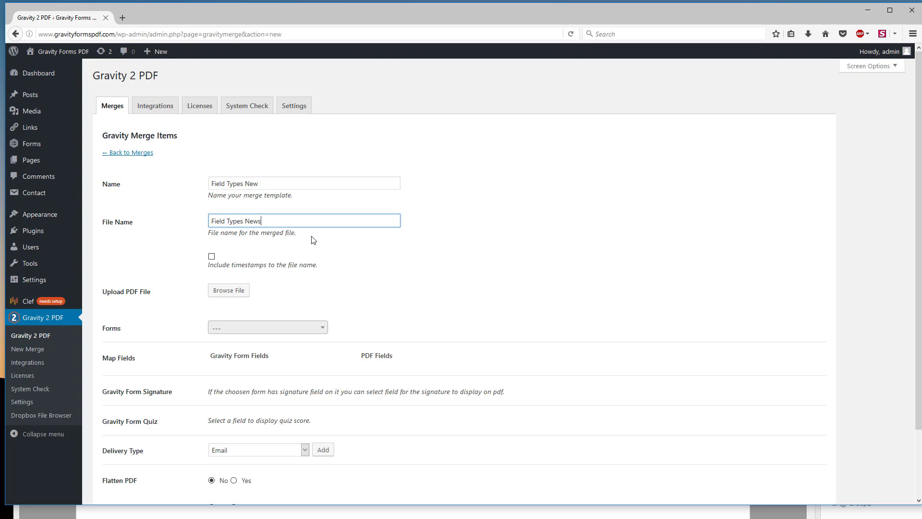
{"action": "left_click", "coordinate": [211, 256]}
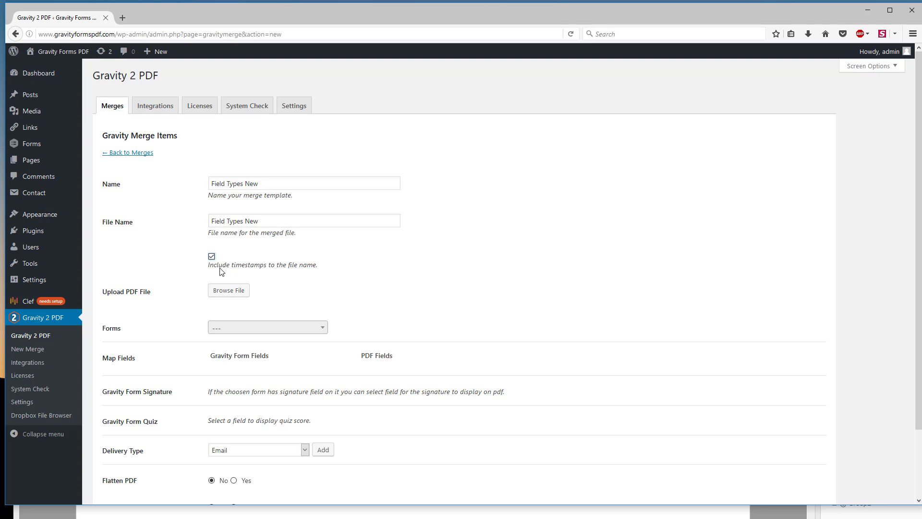
{"action": "left_click", "coordinate": [278, 223]}
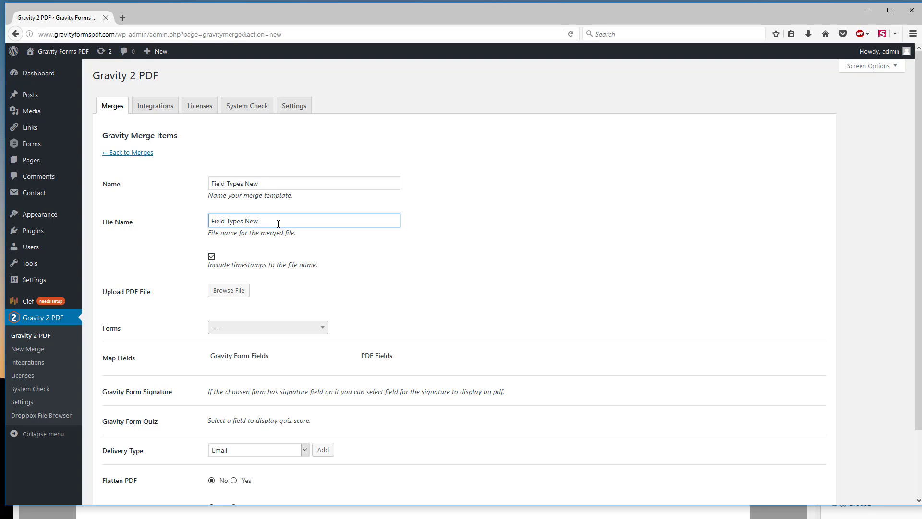
Step: Upload FieldTypesNew.pdf from the Desktop and use it as the merge's PDF file
{"action": "left_click", "coordinate": [230, 291]}
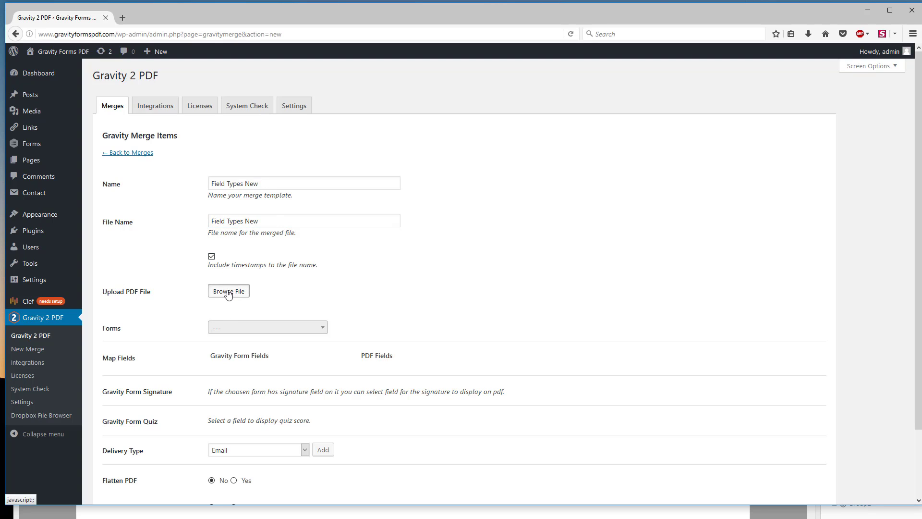
{"action": "left_click", "coordinate": [45, 91]}
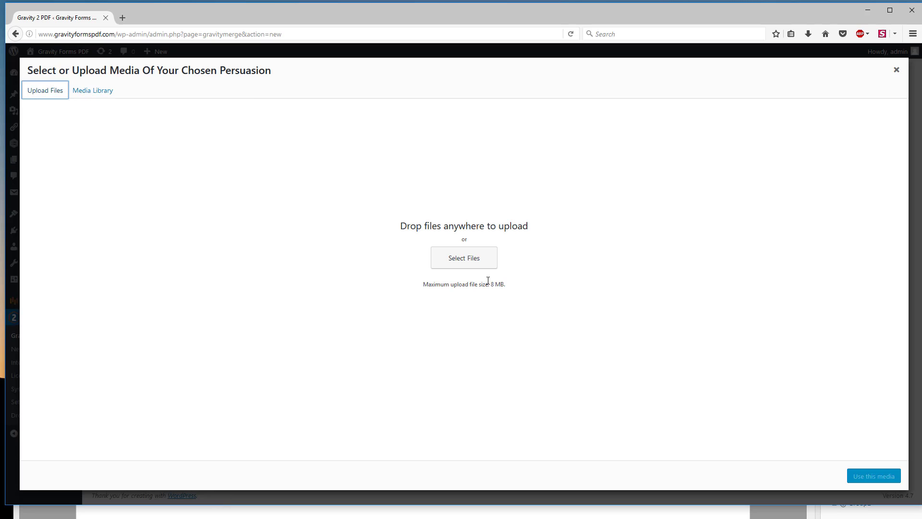
{"action": "left_click", "coordinate": [482, 261]}
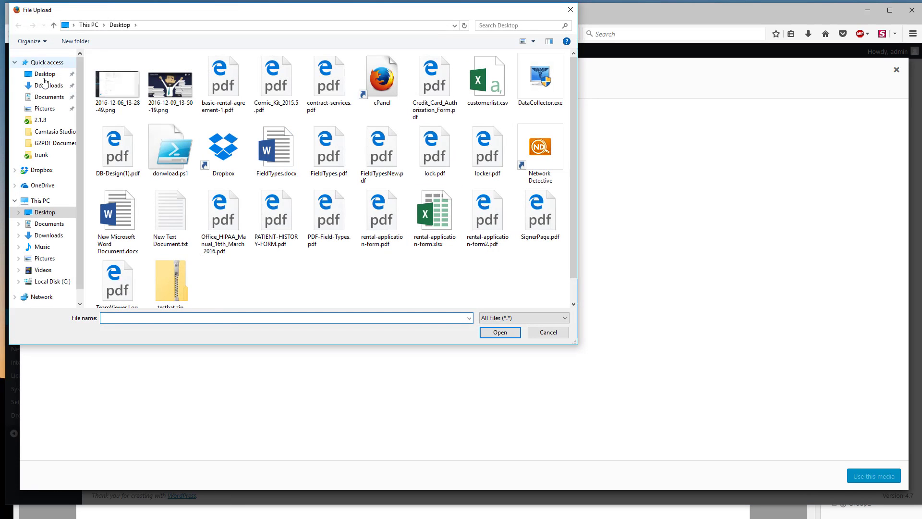
{"action": "left_click", "coordinate": [40, 76]}
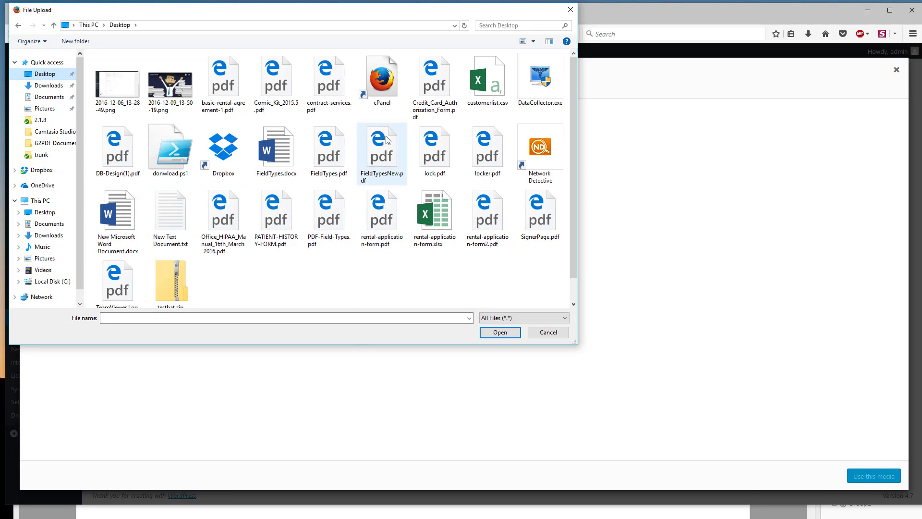
{"action": "left_click", "coordinate": [382, 154]}
{"action": "left_click", "coordinate": [496, 336]}
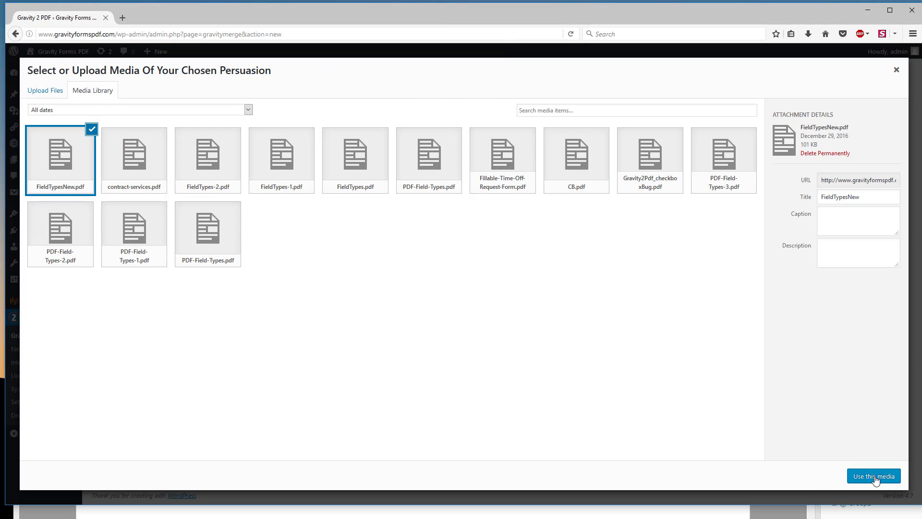
{"action": "left_click", "coordinate": [874, 477]}
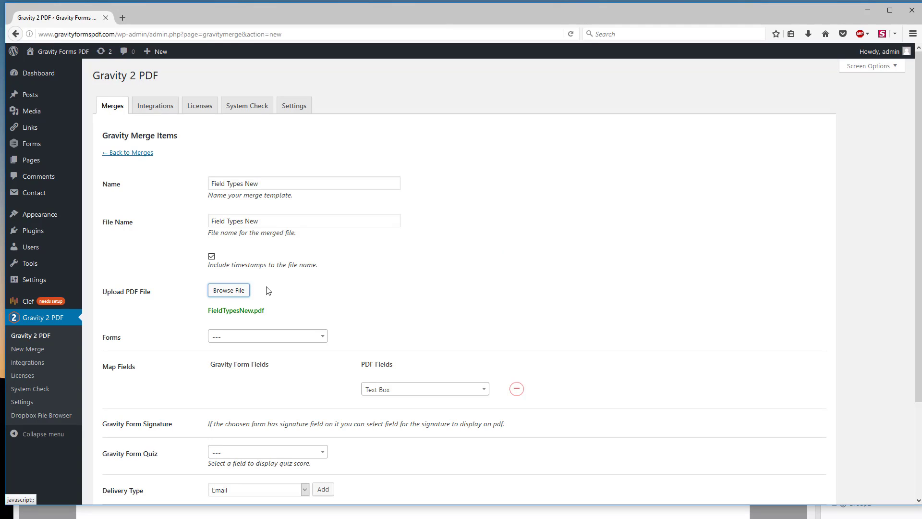
Step: Choose the Field Types form as the form for this merge
{"action": "scroll", "coordinate": [290, 289], "scroll_direction": "down", "scroll_amount": 3}
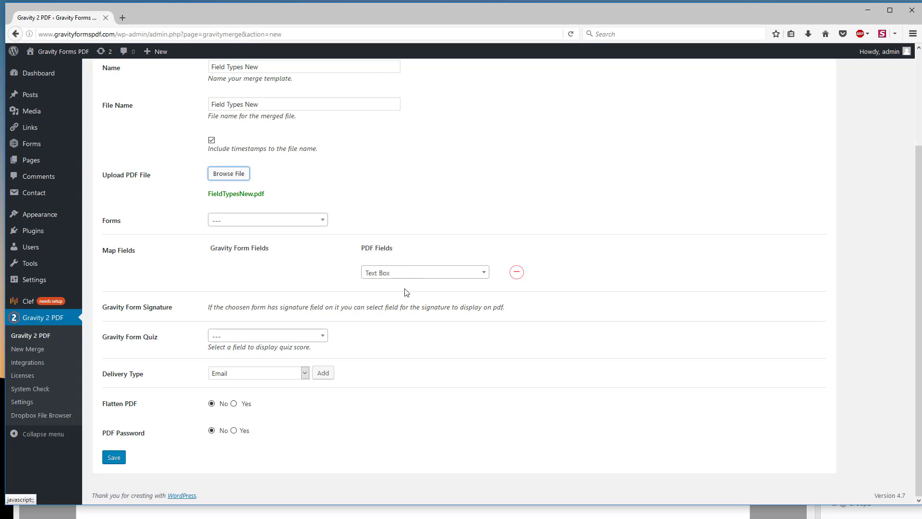
{"action": "left_click", "coordinate": [259, 222]}
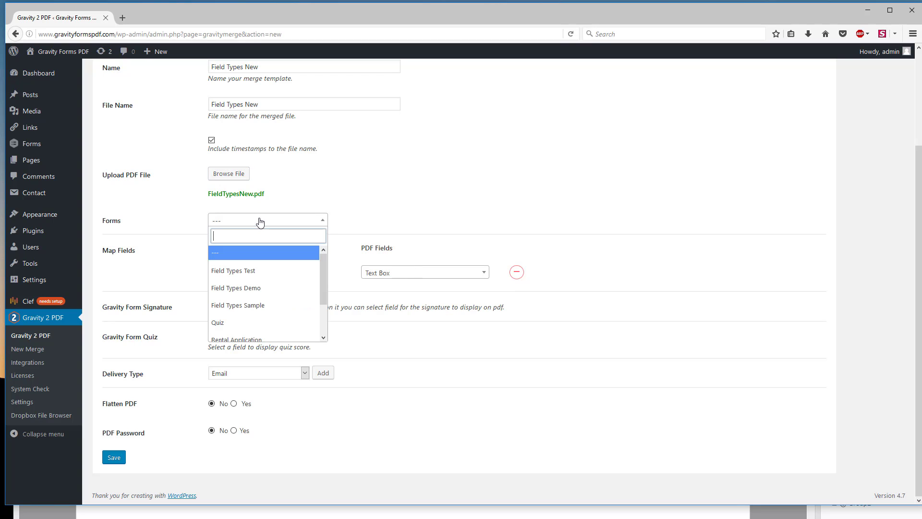
{"action": "scroll", "coordinate": [271, 287], "scroll_direction": "down", "scroll_amount": 2}
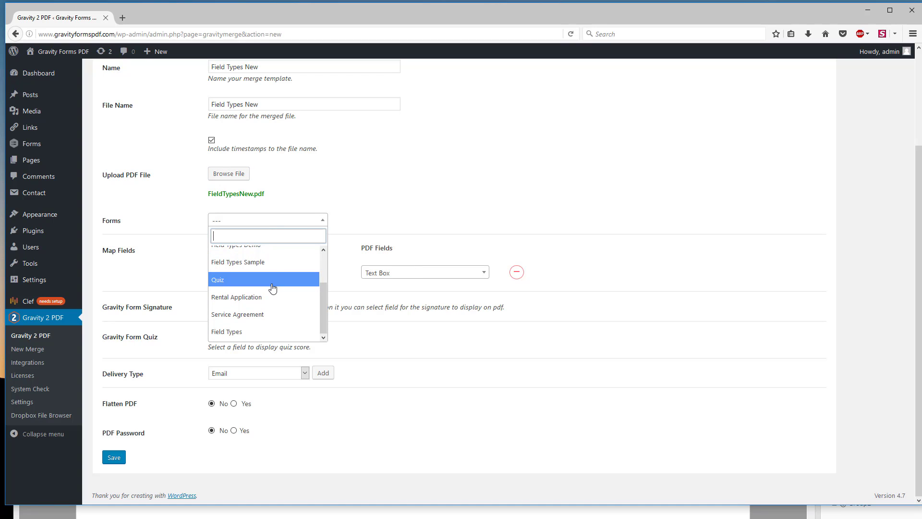
{"action": "scroll", "coordinate": [261, 315], "scroll_direction": "up", "scroll_amount": 3}
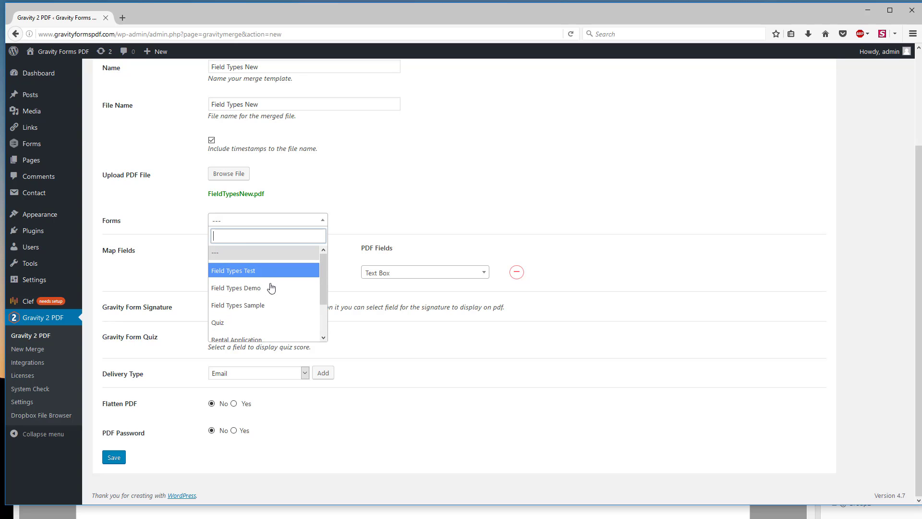
{"action": "scroll", "coordinate": [272, 287], "scroll_direction": "down", "scroll_amount": 3}
{"action": "left_click", "coordinate": [238, 331]}
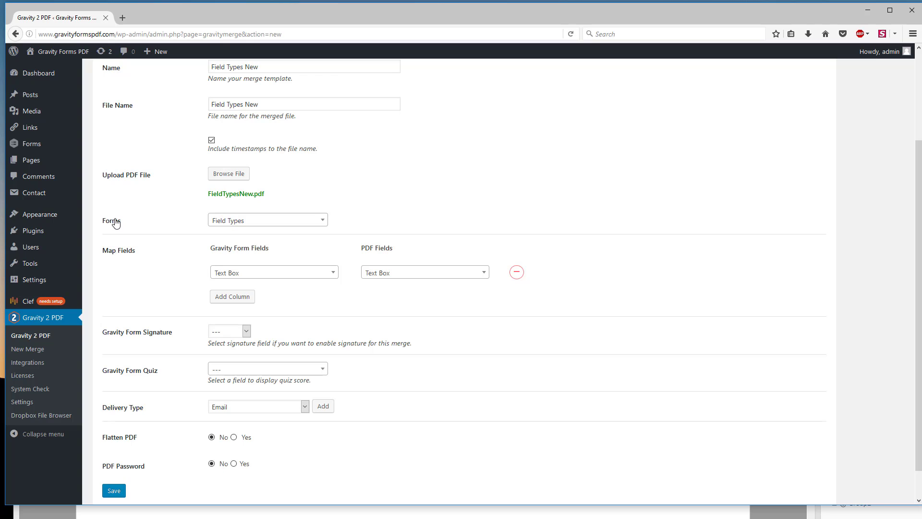
Step: Check the form field and PDF field choices in the first mapping row, keeping Text Box paired with Text Box
{"action": "left_click", "coordinate": [253, 277]}
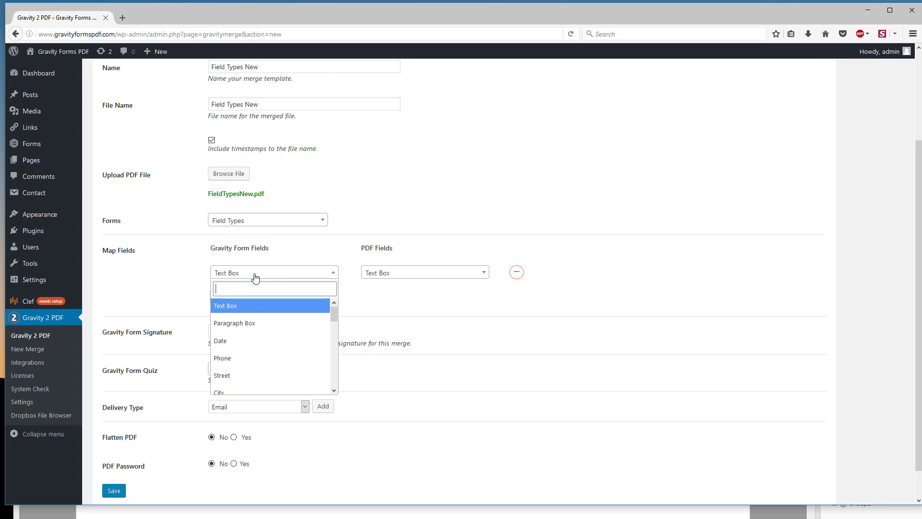
{"action": "left_click", "coordinate": [253, 278]}
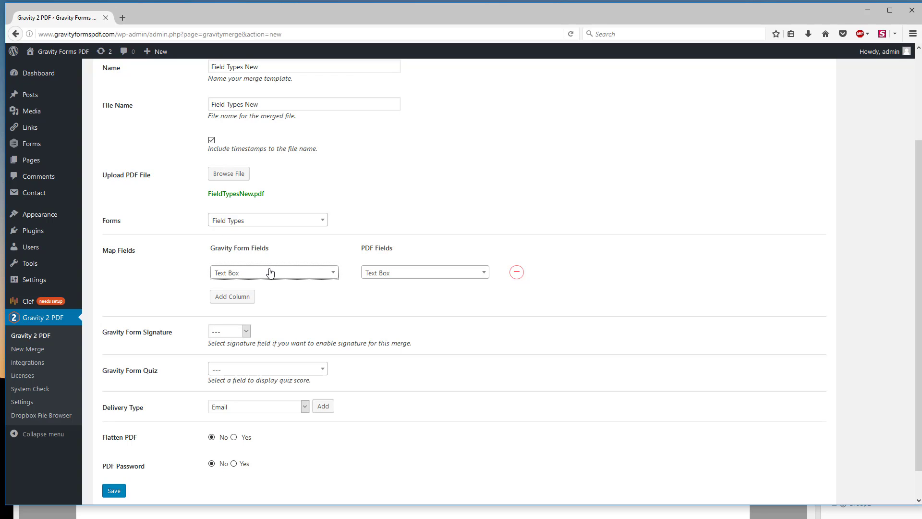
{"action": "left_click", "coordinate": [443, 274]}
{"action": "left_click", "coordinate": [442, 274]}
Step: Add a mapping row that pairs the Paragraph Box form field with the Paragraph Box PDF field
{"action": "left_click", "coordinate": [223, 296]}
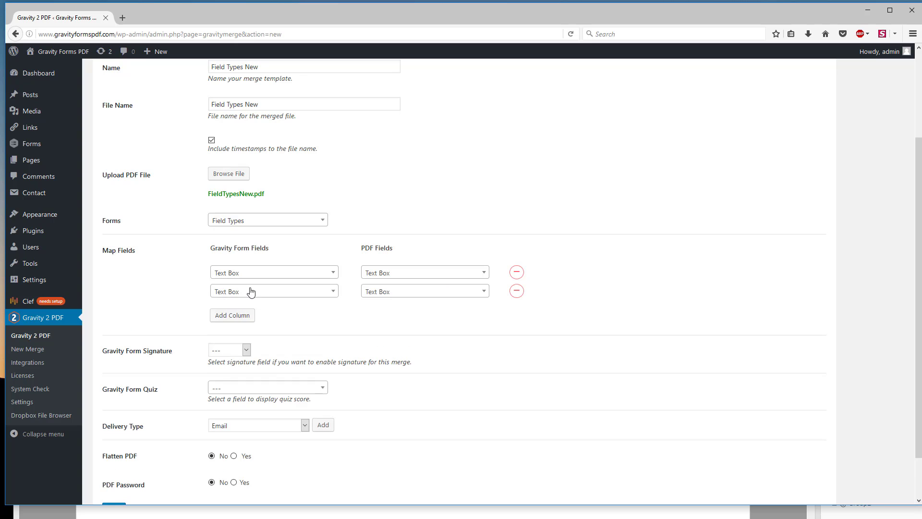
{"action": "left_click", "coordinate": [249, 290]}
{"action": "left_click", "coordinate": [252, 341]}
{"action": "left_click", "coordinate": [387, 293]}
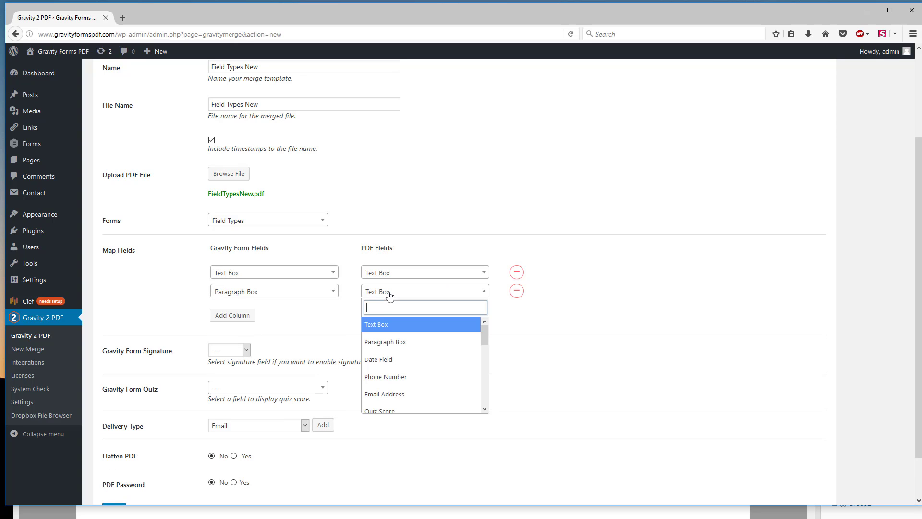
{"action": "left_click", "coordinate": [390, 339]}
Step: Add a mapping row that pairs the Date form field with the Date Field PDF field
{"action": "left_click", "coordinate": [242, 317]}
{"action": "left_click", "coordinate": [246, 310]}
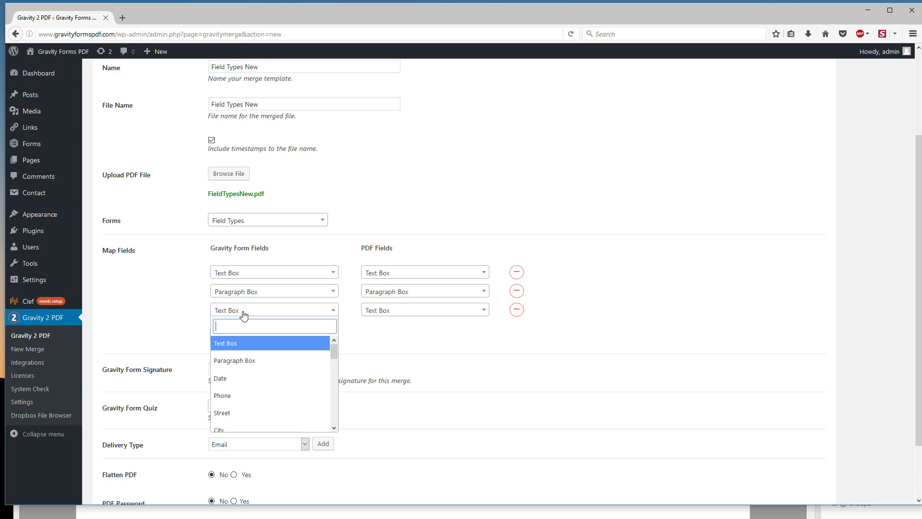
{"action": "left_click", "coordinate": [241, 377]}
{"action": "left_click", "coordinate": [375, 311]}
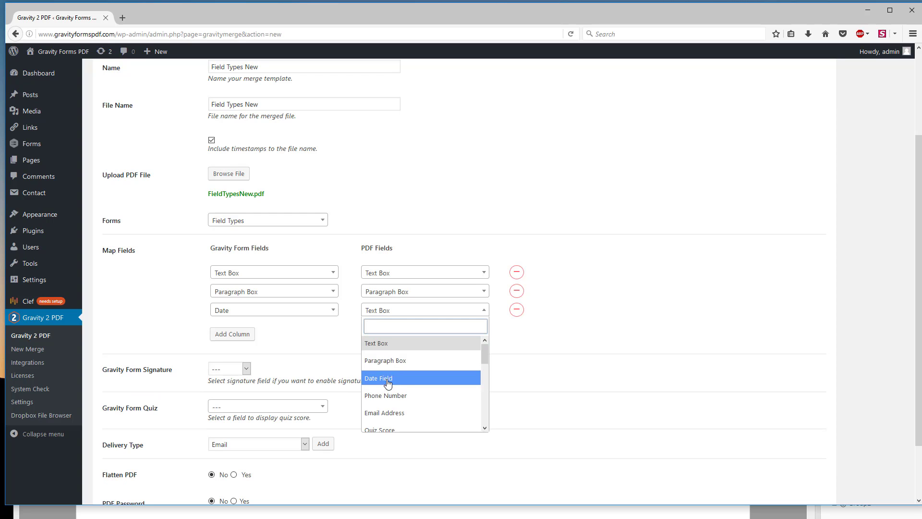
{"action": "left_click", "coordinate": [386, 377]}
Step: Add a mapping row that pairs the Phone form field with the Phone Number PDF field
{"action": "left_click", "coordinate": [240, 335]}
{"action": "left_click", "coordinate": [247, 330]}
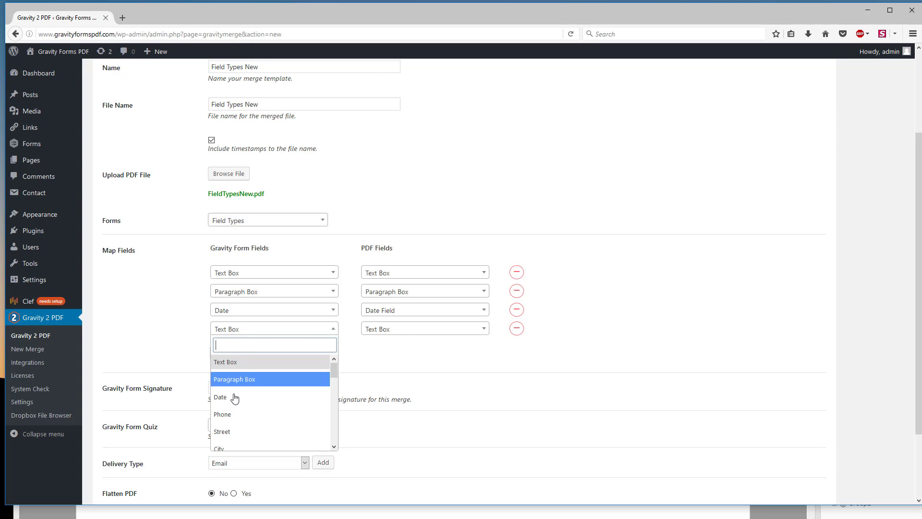
{"action": "left_click", "coordinate": [227, 413]}
{"action": "left_click", "coordinate": [379, 329]}
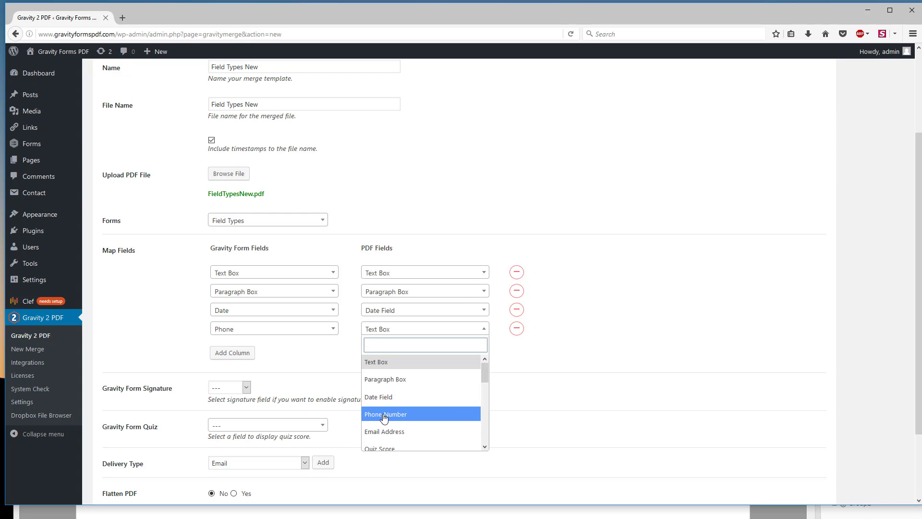
{"action": "left_click", "coordinate": [386, 411]}
Step: Add a mapping row that pairs the Street form field with the Street PDF field
{"action": "left_click", "coordinate": [232, 353]}
{"action": "left_click", "coordinate": [251, 347]}
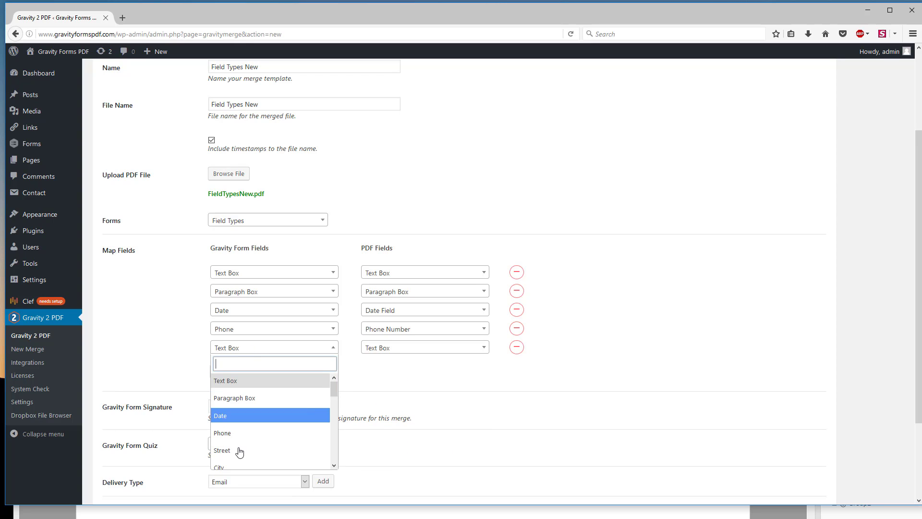
{"action": "left_click", "coordinate": [241, 451]}
{"action": "left_click", "coordinate": [446, 347]}
{"action": "scroll", "coordinate": [403, 413], "scroll_direction": "down", "scroll_amount": 2}
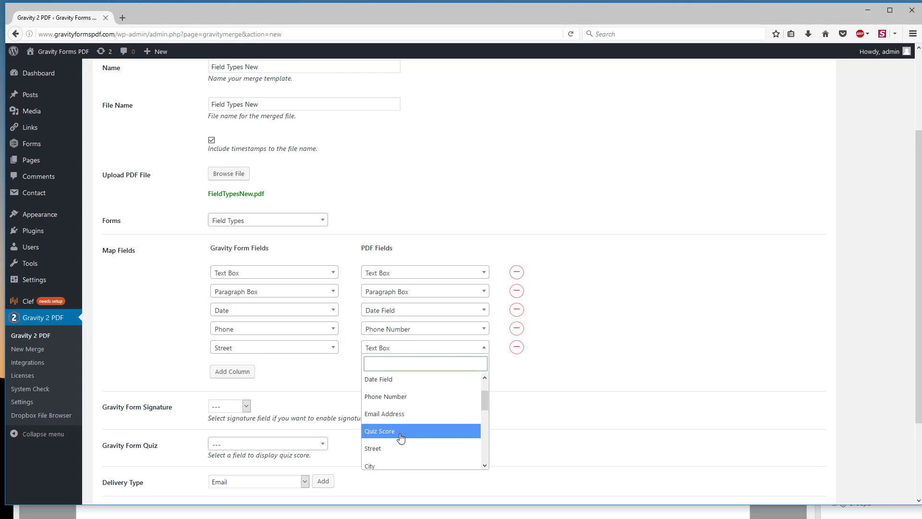
{"action": "scroll", "coordinate": [402, 419], "scroll_direction": "up", "scroll_amount": 2}
{"action": "scroll", "coordinate": [402, 419], "scroll_direction": "down", "scroll_amount": 6}
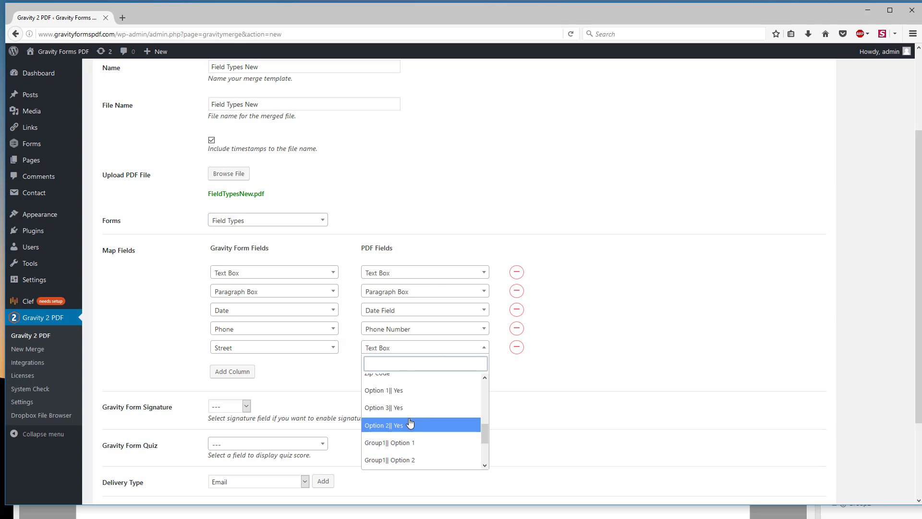
{"action": "scroll", "coordinate": [417, 418], "scroll_direction": "up", "scroll_amount": 5}
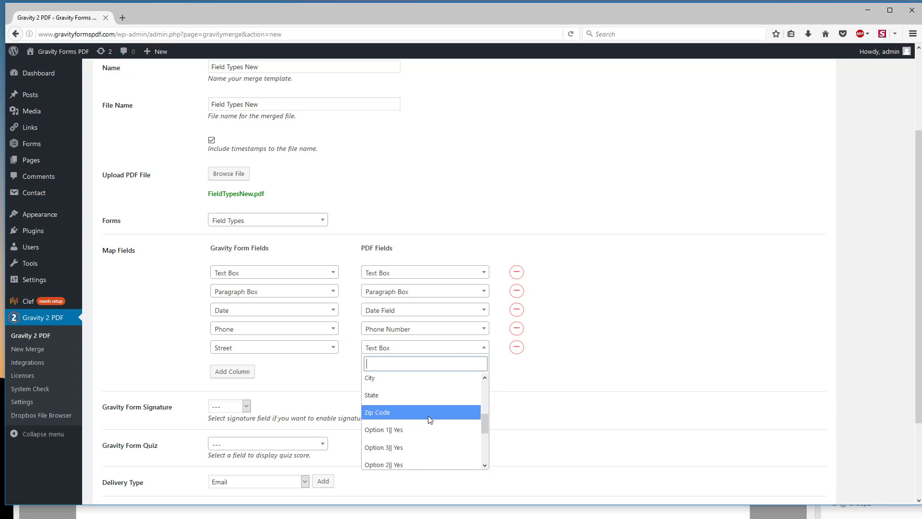
{"action": "left_click", "coordinate": [398, 414]}
Step: Add a mapping row that pairs the City form field with the City PDF field
{"action": "left_click", "coordinate": [233, 371]}
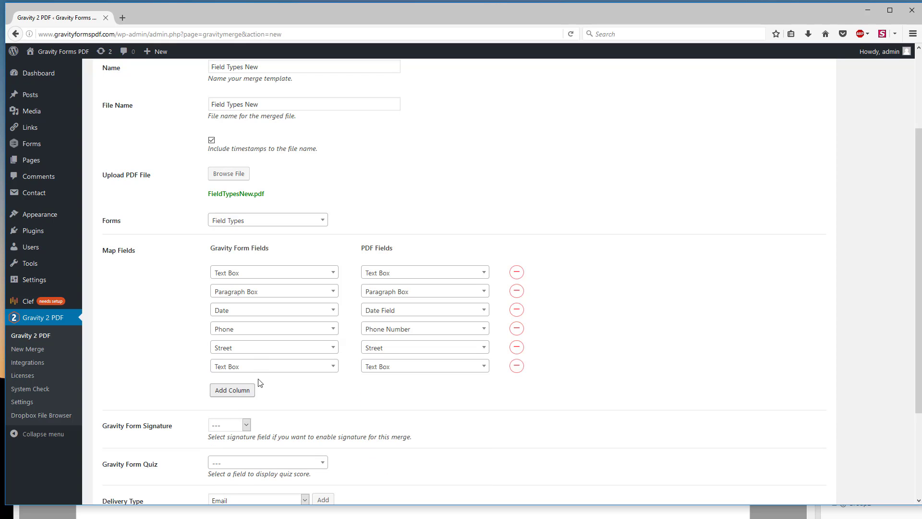
{"action": "left_click", "coordinate": [302, 367]}
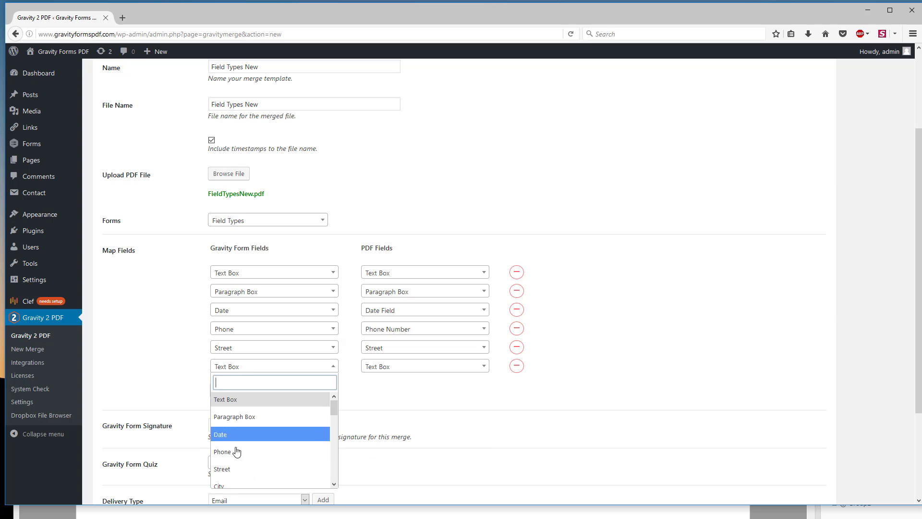
{"action": "left_click", "coordinate": [225, 486]}
{"action": "left_click", "coordinate": [391, 366]}
{"action": "scroll", "coordinate": [398, 439], "scroll_direction": "down", "scroll_amount": 3}
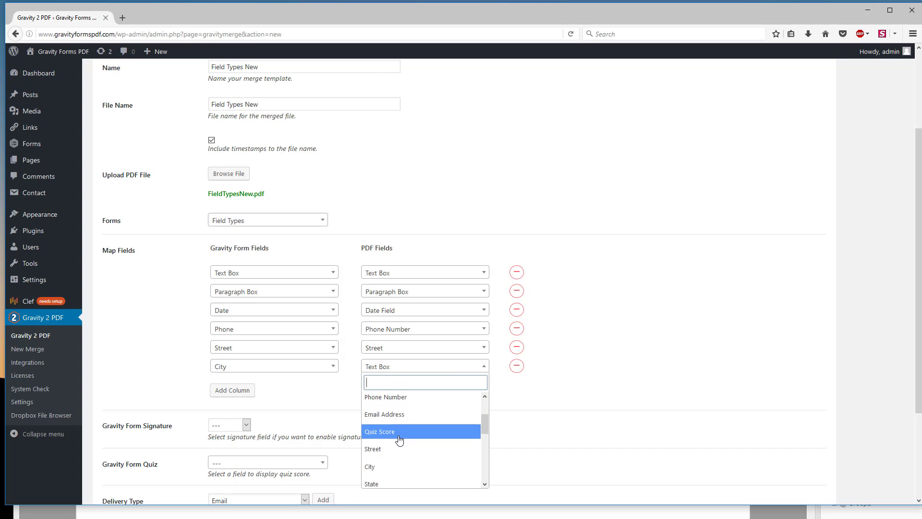
{"action": "left_click", "coordinate": [392, 416]}
Step: Add a mapping row that pairs the State form field with the State PDF field
{"action": "left_click", "coordinate": [248, 391]}
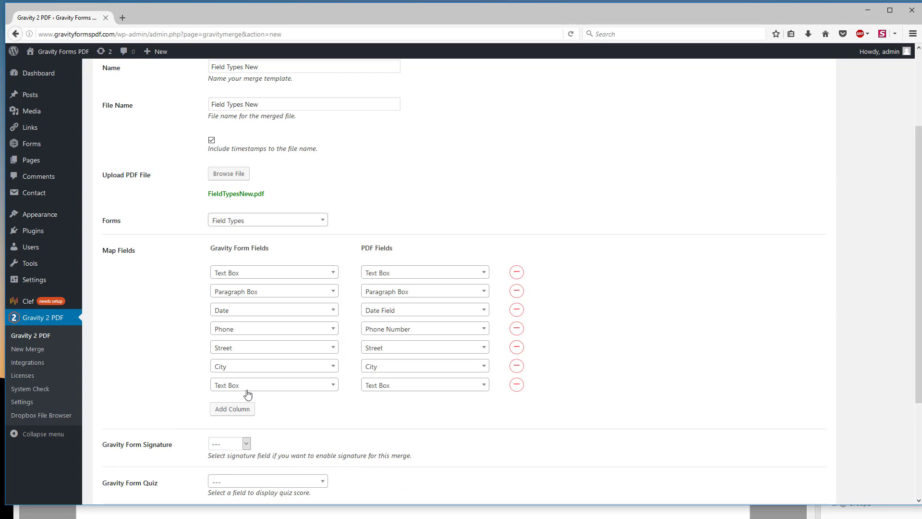
{"action": "left_click", "coordinate": [264, 384]}
{"action": "scroll", "coordinate": [261, 358], "scroll_direction": "down", "scroll_amount": 2}
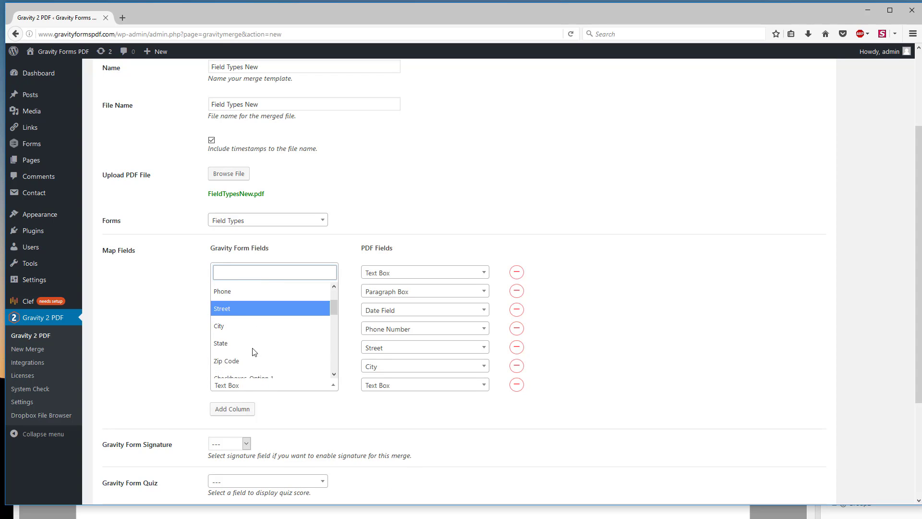
{"action": "left_click", "coordinate": [245, 339]}
{"action": "left_click", "coordinate": [418, 384]}
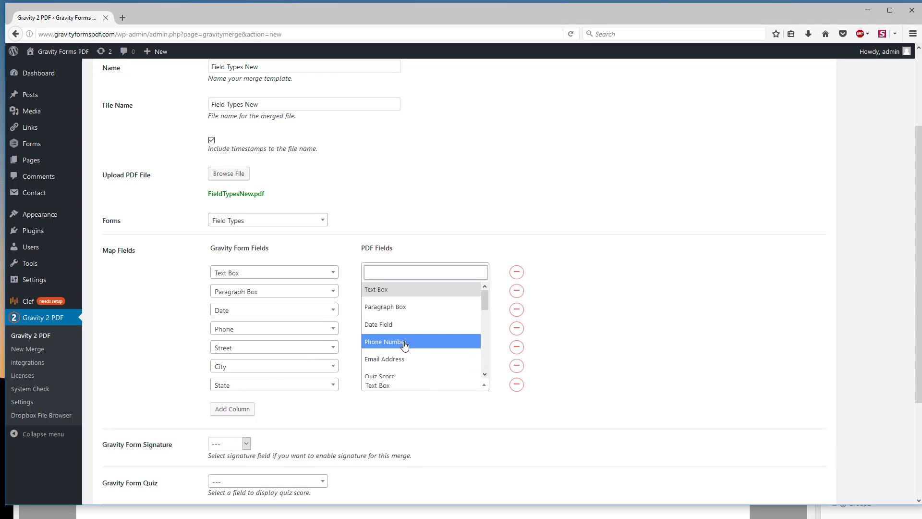
{"action": "scroll", "coordinate": [404, 345], "scroll_direction": "down", "scroll_amount": 1}
{"action": "left_click", "coordinate": [386, 374]}
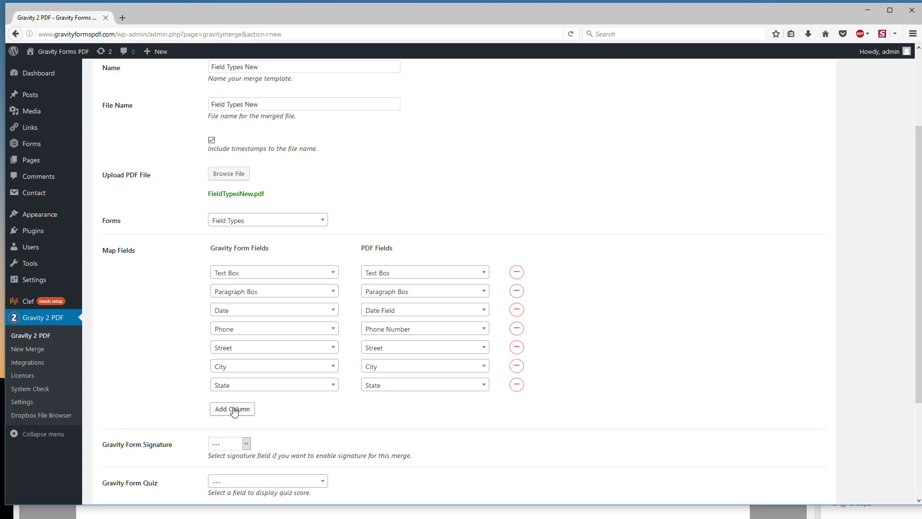
Step: Add a mapping row that pairs the Zip Code form field with the Zip Code PDF field
{"action": "left_click", "coordinate": [232, 410]}
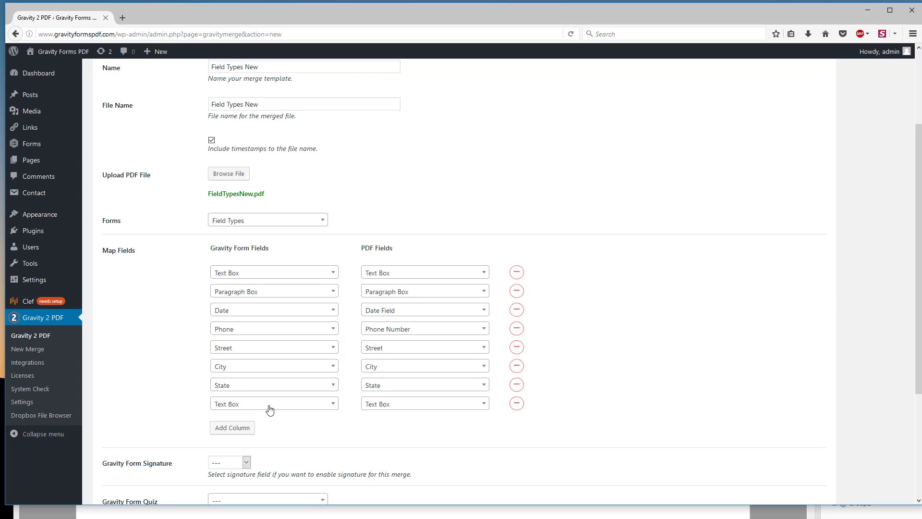
{"action": "left_click", "coordinate": [329, 408]}
{"action": "scroll", "coordinate": [304, 317], "scroll_direction": "down", "scroll_amount": 1}
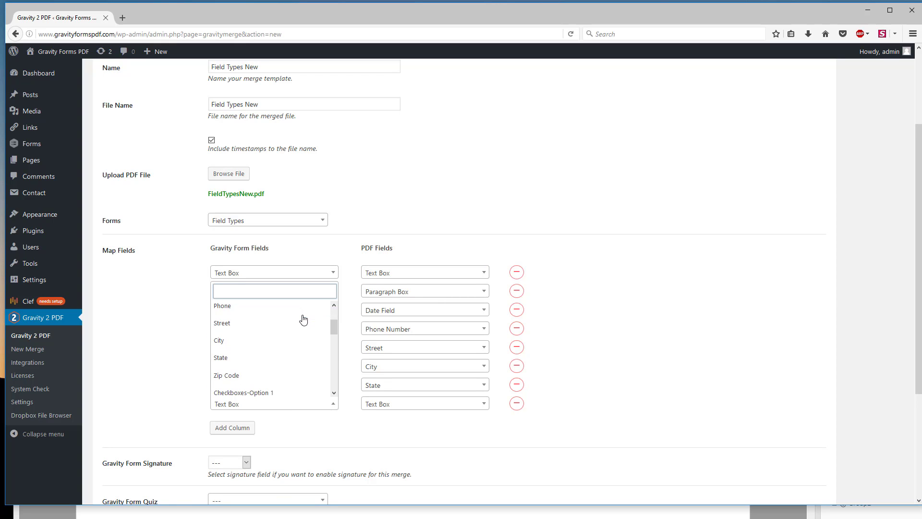
{"action": "left_click", "coordinate": [247, 377]}
{"action": "left_click", "coordinate": [428, 403]}
{"action": "scroll", "coordinate": [423, 358], "scroll_direction": "down", "scroll_amount": 3}
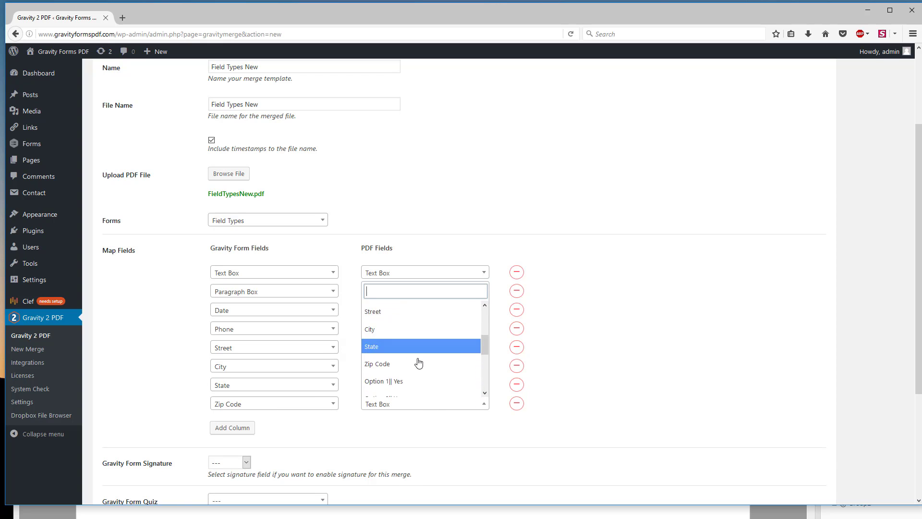
{"action": "left_click", "coordinate": [419, 363]}
Step: Add a mapping row that pairs the Checkboxes-Option 1 form field with the Option 1|| Yes PDF field
{"action": "left_click", "coordinate": [221, 427]}
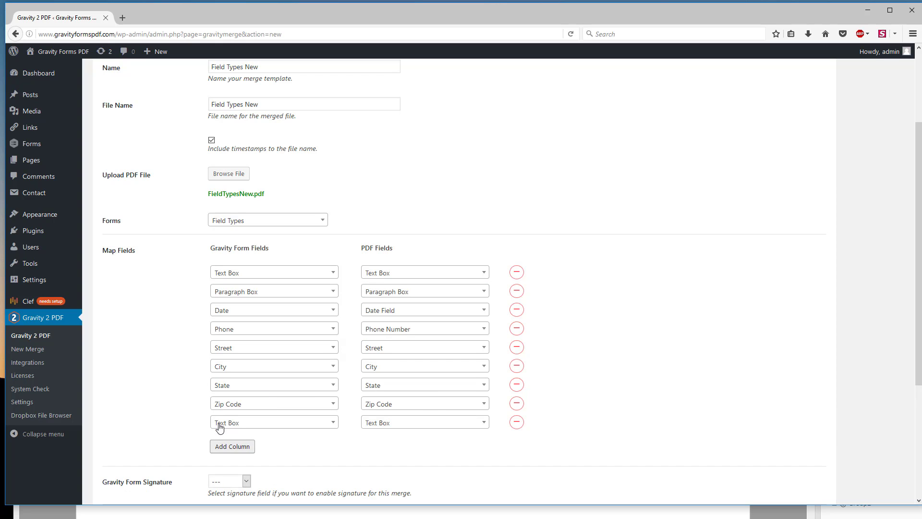
{"action": "left_click", "coordinate": [290, 423]}
{"action": "left_click_drag", "start_coordinate": [333, 224], "coordinate": [330, 247]}
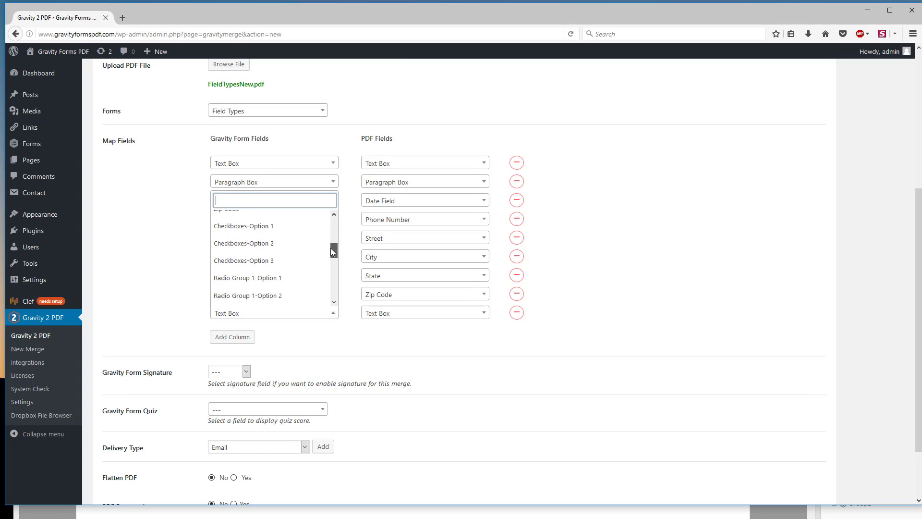
{"action": "left_click", "coordinate": [239, 227]}
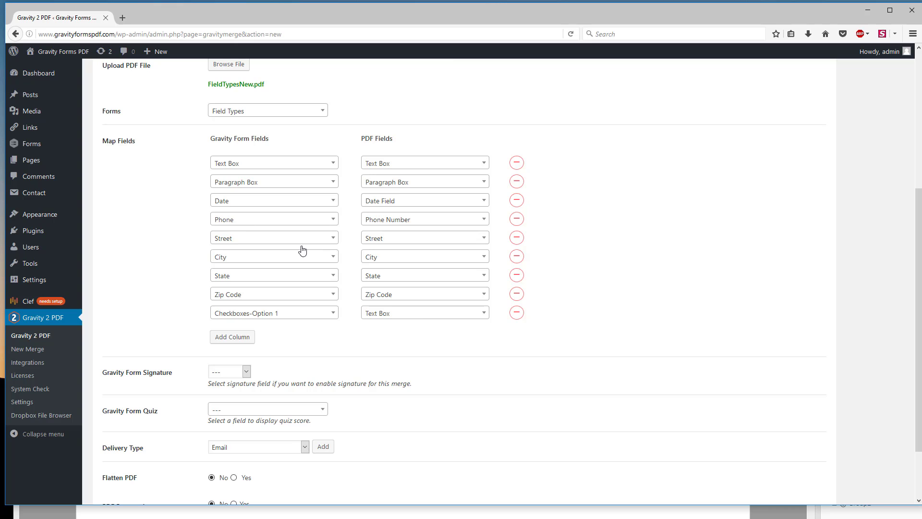
{"action": "left_click", "coordinate": [425, 313]}
{"action": "scroll", "coordinate": [413, 384], "scroll_direction": "down", "scroll_amount": 5}
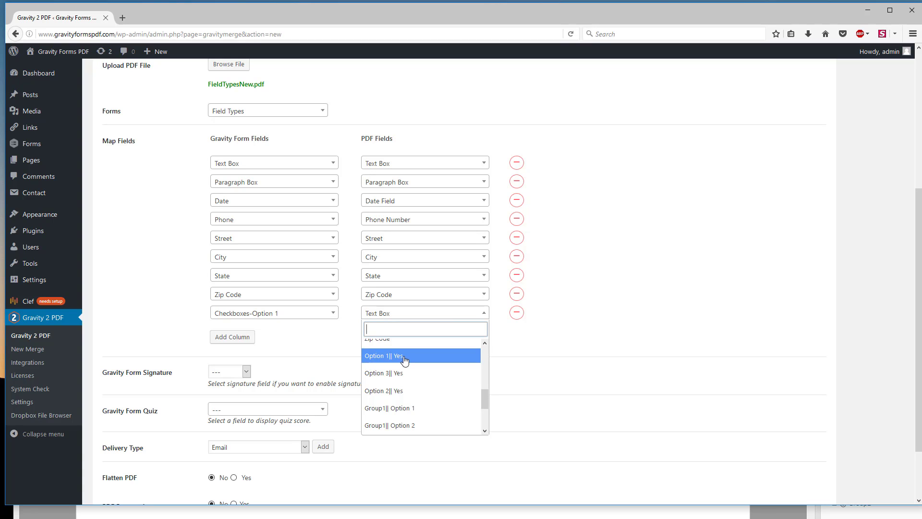
{"action": "left_click", "coordinate": [377, 355]}
Step: Add a mapping row that pairs the Checkboxes-Option 2 form field with the Option 2|| Yes PDF field
{"action": "left_click", "coordinate": [240, 341]}
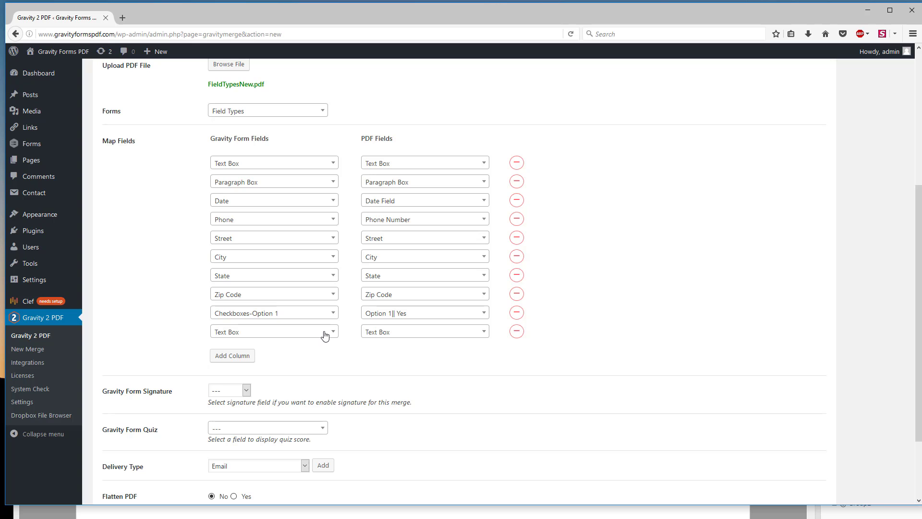
{"action": "left_click", "coordinate": [322, 334]}
{"action": "scroll", "coordinate": [295, 406], "scroll_direction": "down", "scroll_amount": 3}
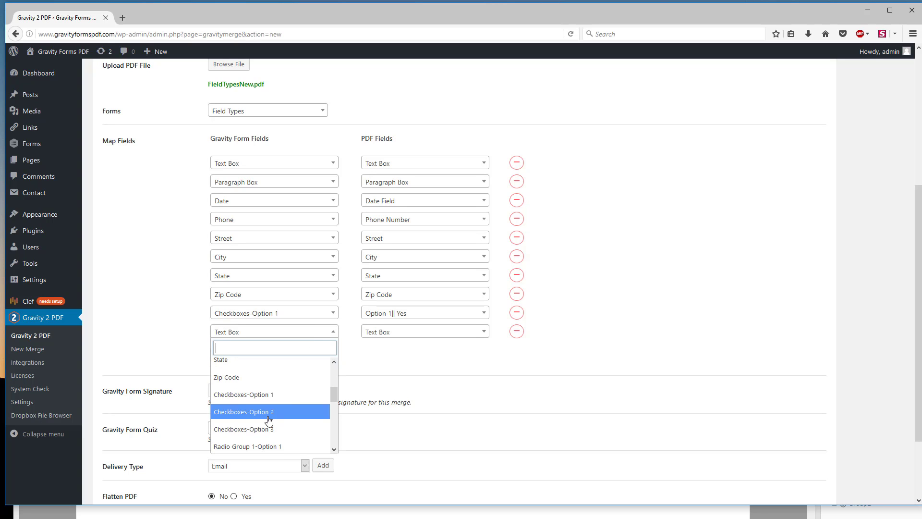
{"action": "left_click", "coordinate": [257, 412]}
{"action": "left_click", "coordinate": [389, 332]}
{"action": "scroll", "coordinate": [386, 408], "scroll_direction": "down", "scroll_amount": 3}
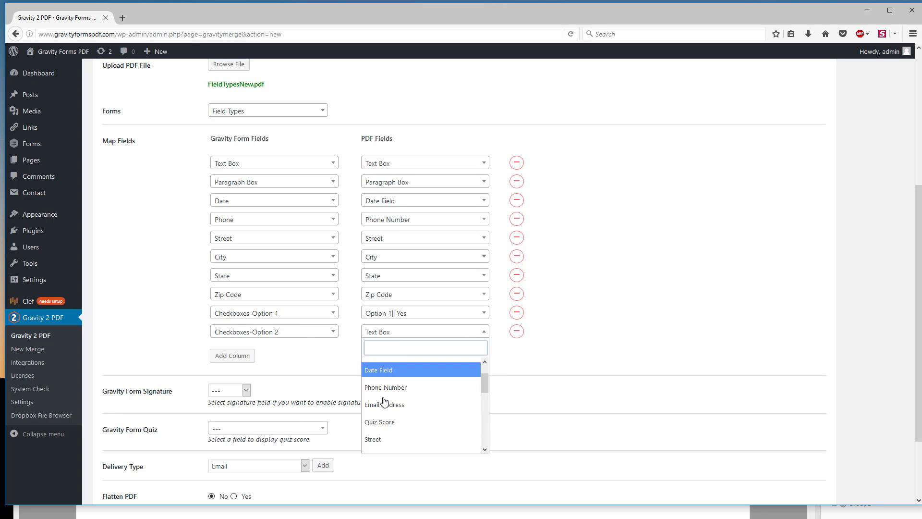
{"action": "scroll", "coordinate": [390, 432], "scroll_direction": "down", "scroll_amount": 2}
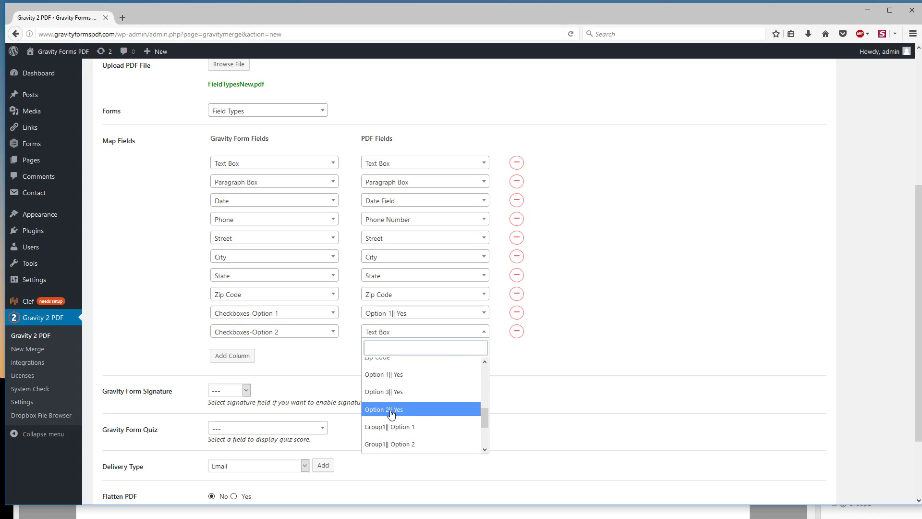
{"action": "left_click", "coordinate": [391, 412]}
Step: Add a mapping row that pairs the Checkboxes-Option 3 form field with the Option 3|| Yes PDF field
{"action": "left_click", "coordinate": [233, 356]}
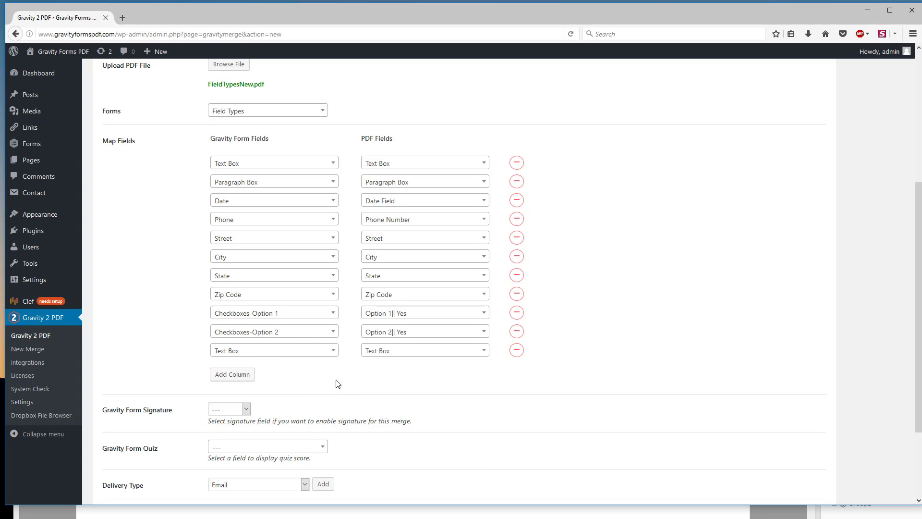
{"action": "left_click", "coordinate": [332, 351]}
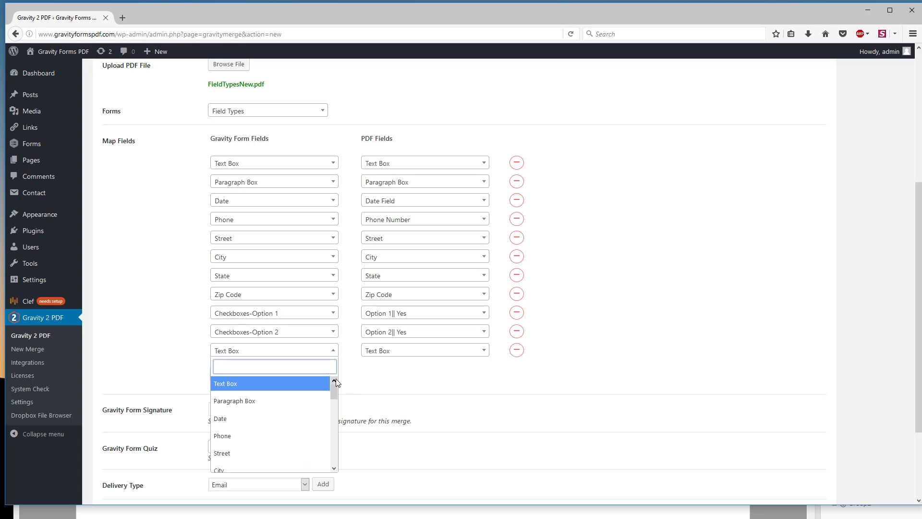
{"action": "left_click_drag", "start_coordinate": [333, 391], "coordinate": [330, 413]}
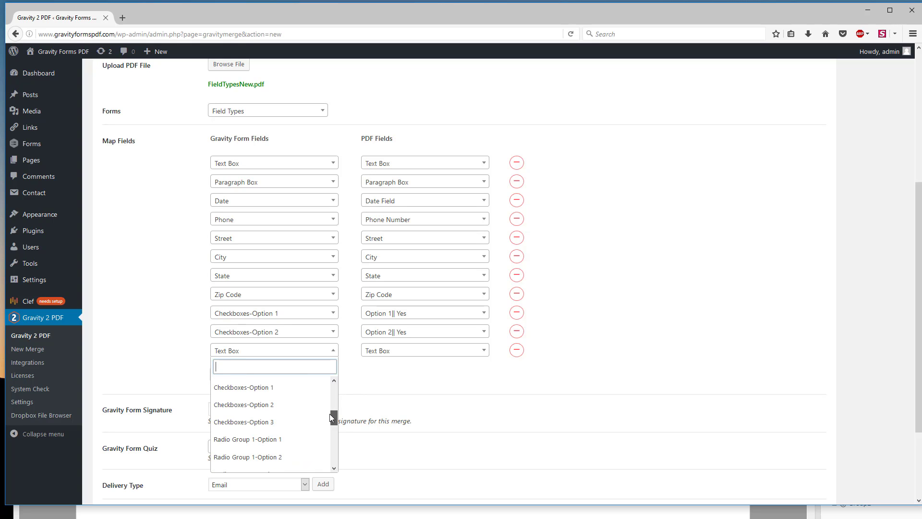
{"action": "left_click", "coordinate": [289, 422]}
{"action": "left_click", "coordinate": [422, 350]}
{"action": "scroll", "coordinate": [431, 441], "scroll_direction": "down", "scroll_amount": 3}
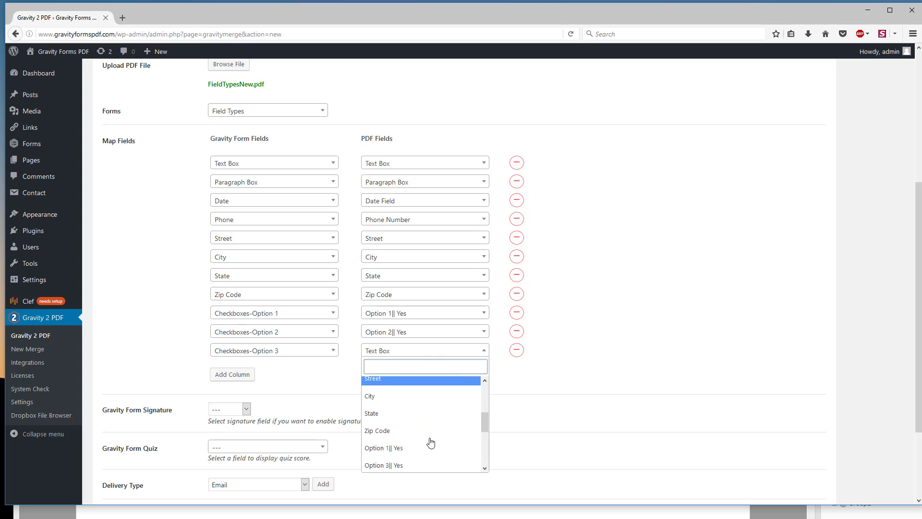
{"action": "scroll", "coordinate": [431, 441], "scroll_direction": "down", "scroll_amount": 1}
{"action": "left_click", "coordinate": [409, 408]}
Step: Add a mapping row that pairs the Radio Group 1-Option 1 form field with the Group1|| Option 1 PDF field
{"action": "left_click", "coordinate": [251, 377]}
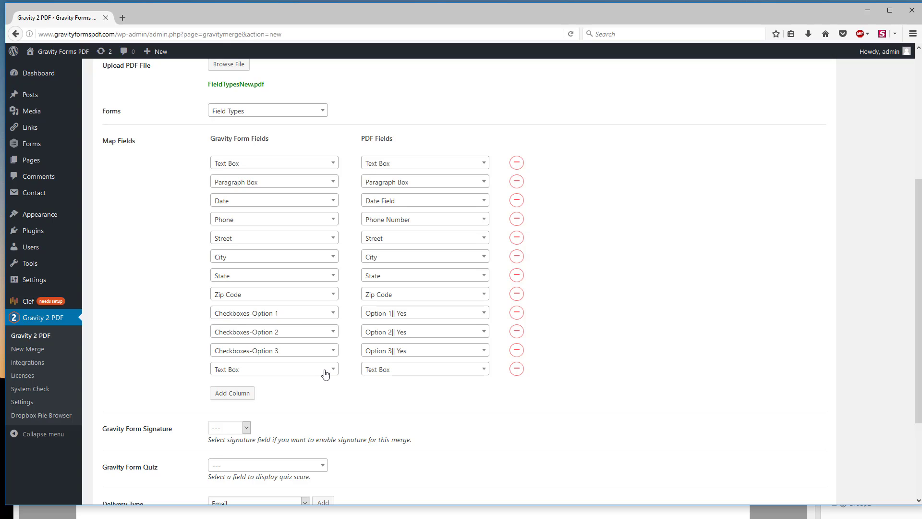
{"action": "left_click", "coordinate": [331, 371]}
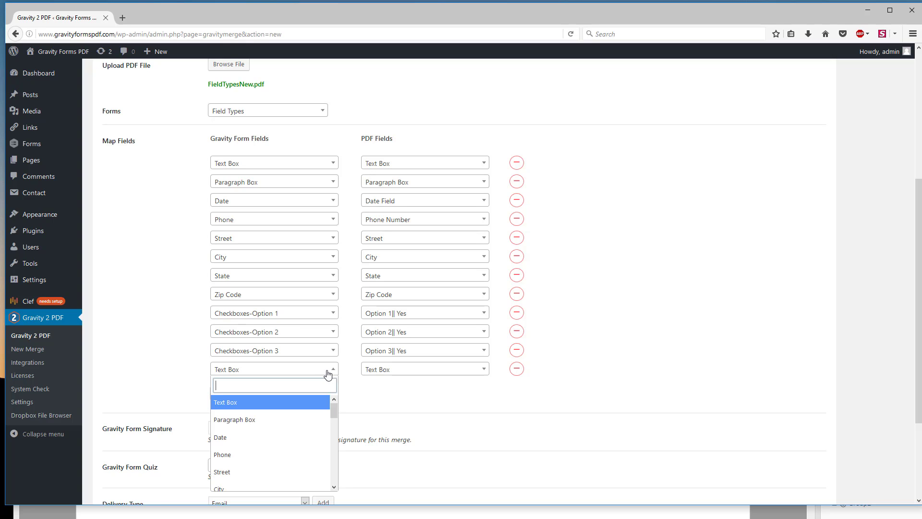
{"action": "scroll", "coordinate": [335, 425], "scroll_direction": "down", "scroll_amount": 5}
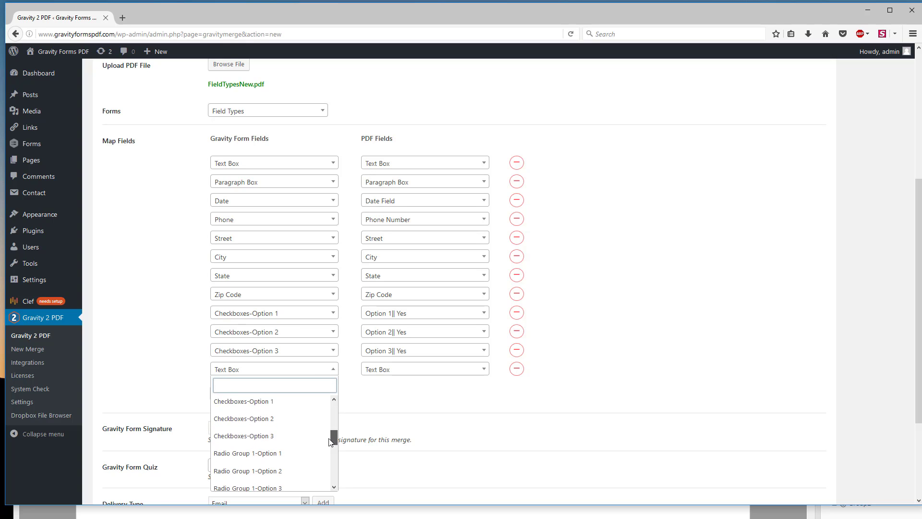
{"action": "left_click", "coordinate": [264, 445]}
{"action": "left_click", "coordinate": [392, 371]}
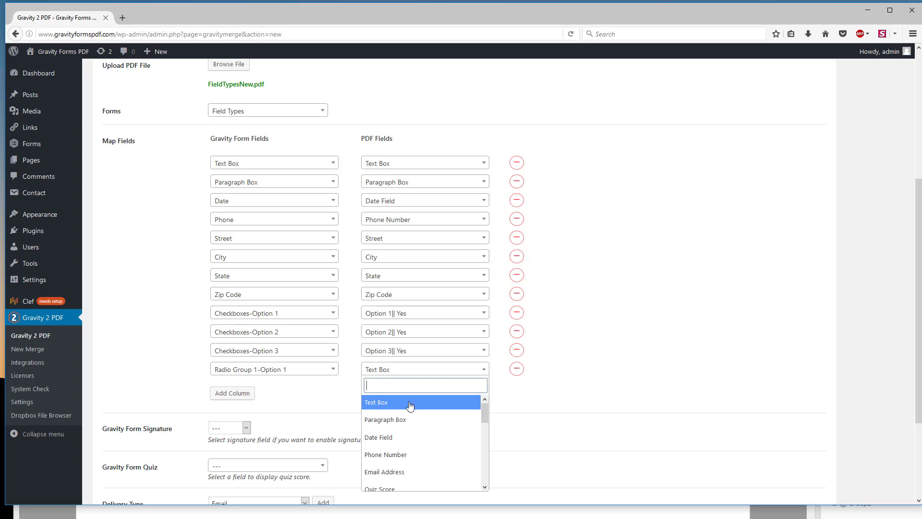
{"action": "scroll", "coordinate": [430, 440], "scroll_direction": "down", "scroll_amount": 5}
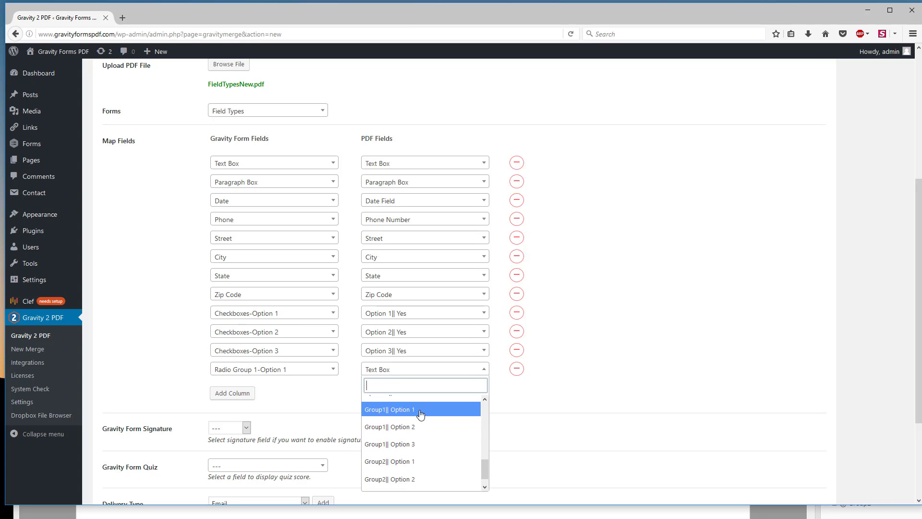
{"action": "left_click", "coordinate": [419, 409]}
Step: Add a mapping row that pairs the Radio Group 1-Option 2 form field with the Group1|| Option 2 PDF field
{"action": "left_click", "coordinate": [233, 395]}
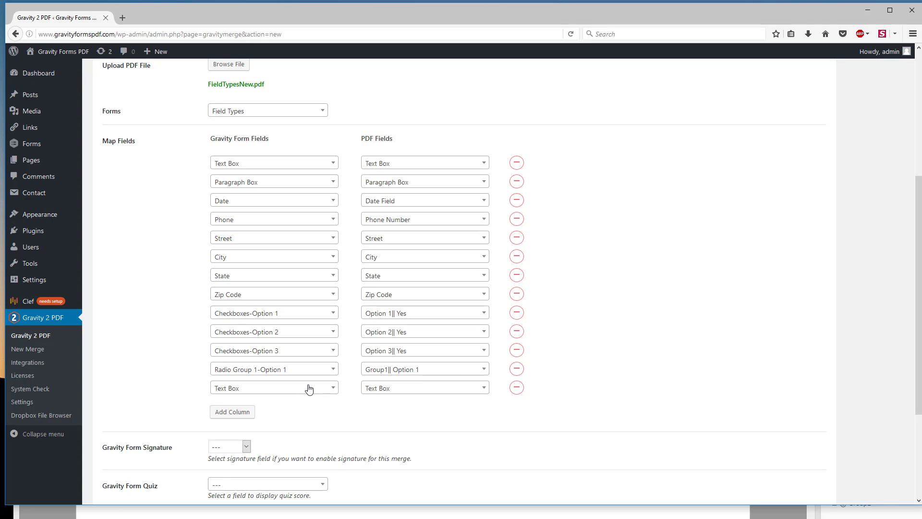
{"action": "left_click", "coordinate": [333, 389]}
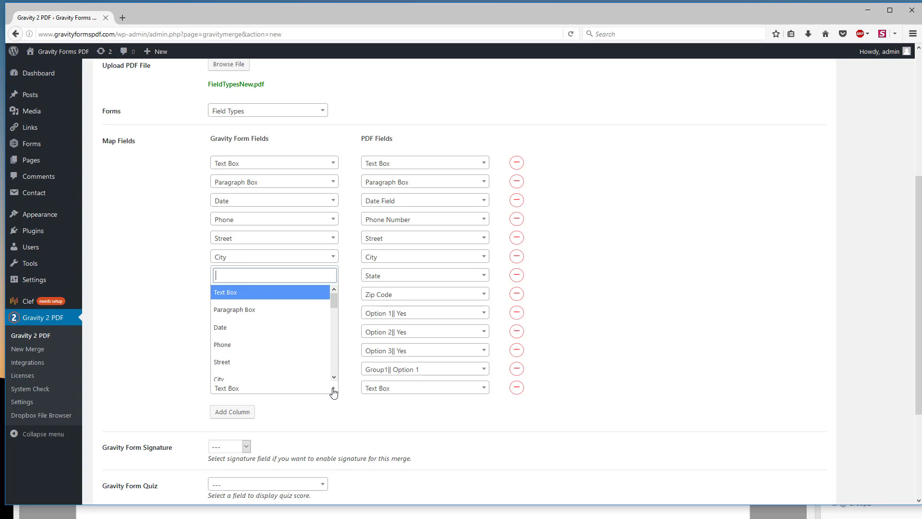
{"action": "left_click_drag", "start_coordinate": [333, 300], "coordinate": [326, 337]}
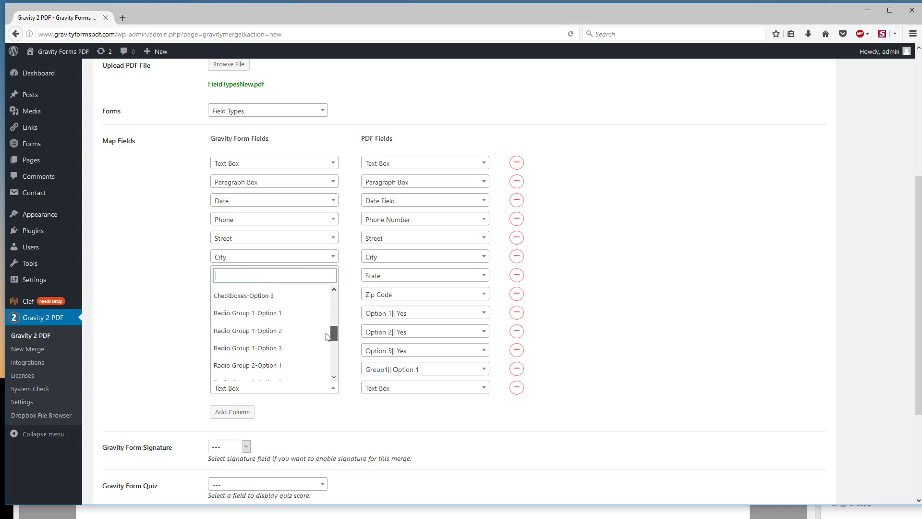
{"action": "left_click", "coordinate": [268, 331]}
{"action": "left_click", "coordinate": [423, 395]}
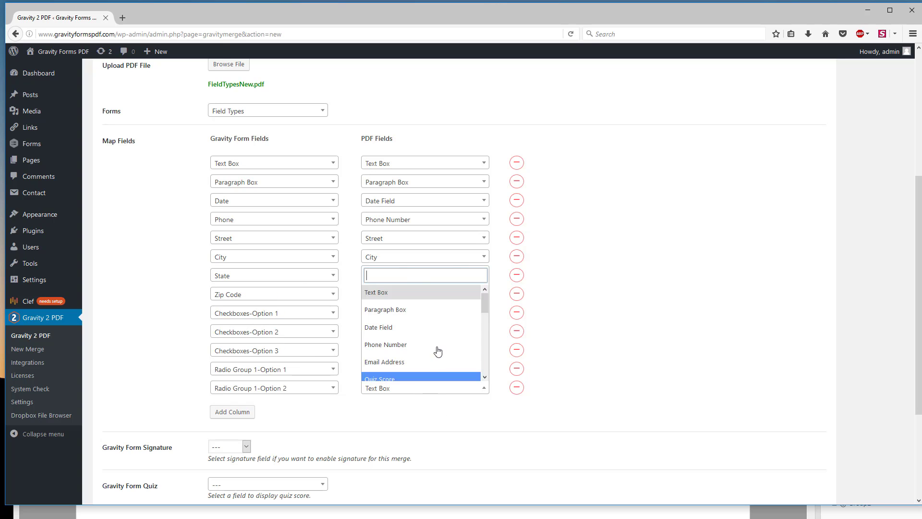
{"action": "scroll", "coordinate": [437, 349], "scroll_direction": "down", "scroll_amount": 4}
{"action": "scroll", "coordinate": [437, 348], "scroll_direction": "down", "scroll_amount": 2}
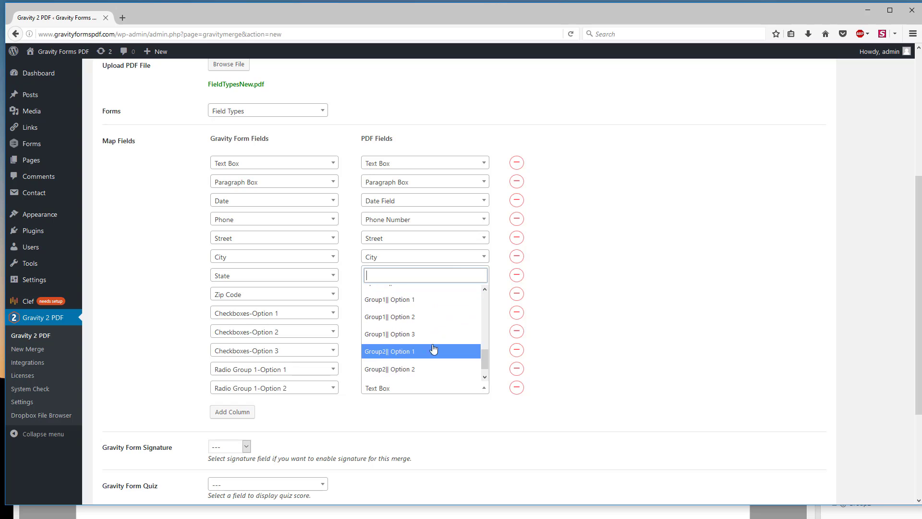
{"action": "left_click", "coordinate": [412, 320]}
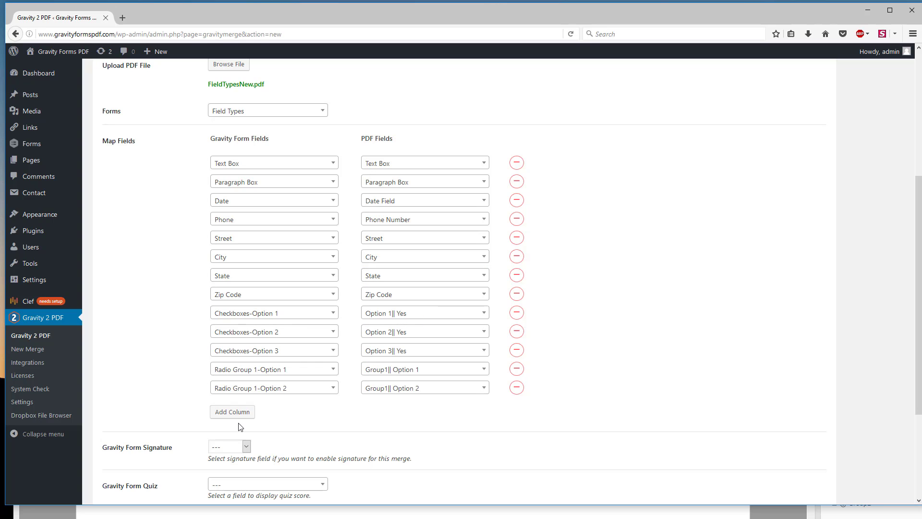
Step: Add a mapping row that pairs the Radio Group 1-Option 3 form field with the Group1|| Option 3 PDF field
{"action": "left_click", "coordinate": [237, 416]}
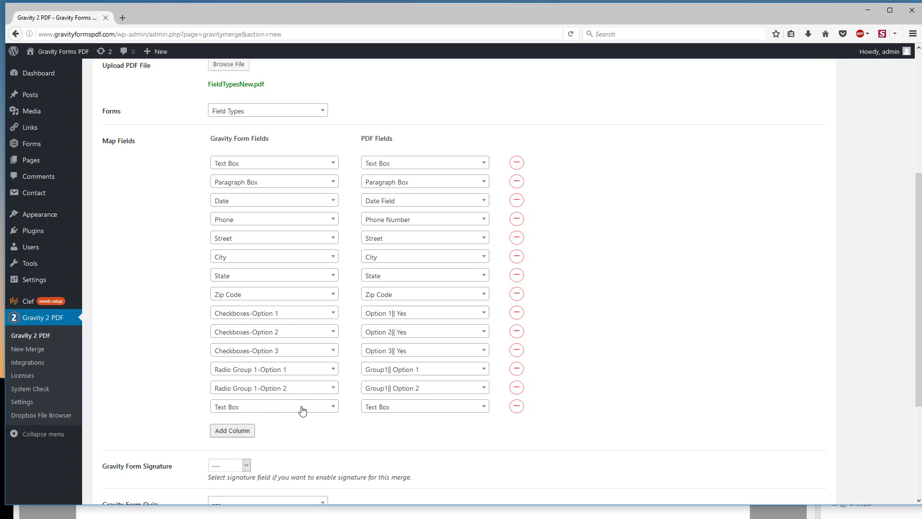
{"action": "left_click", "coordinate": [331, 407]}
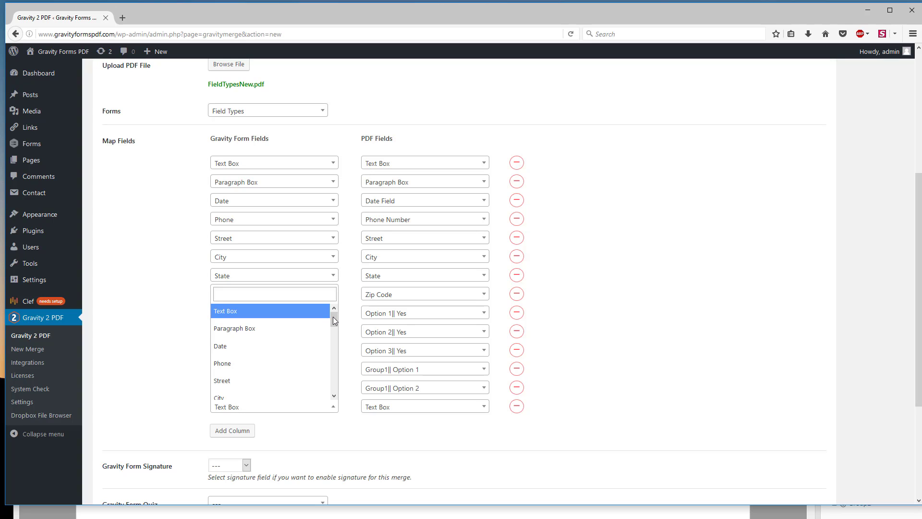
{"action": "scroll", "coordinate": [312, 341], "scroll_direction": "down", "scroll_amount": 4}
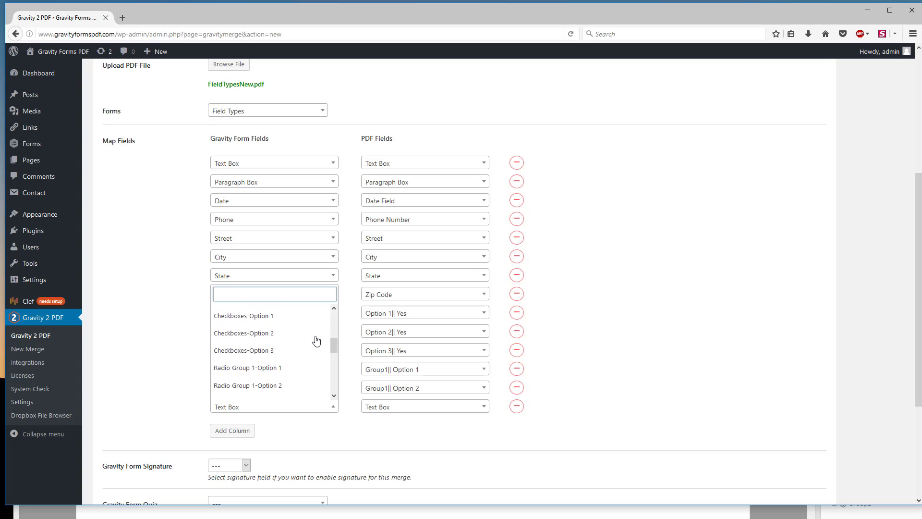
{"action": "scroll", "coordinate": [303, 356], "scroll_direction": "down", "scroll_amount": 3}
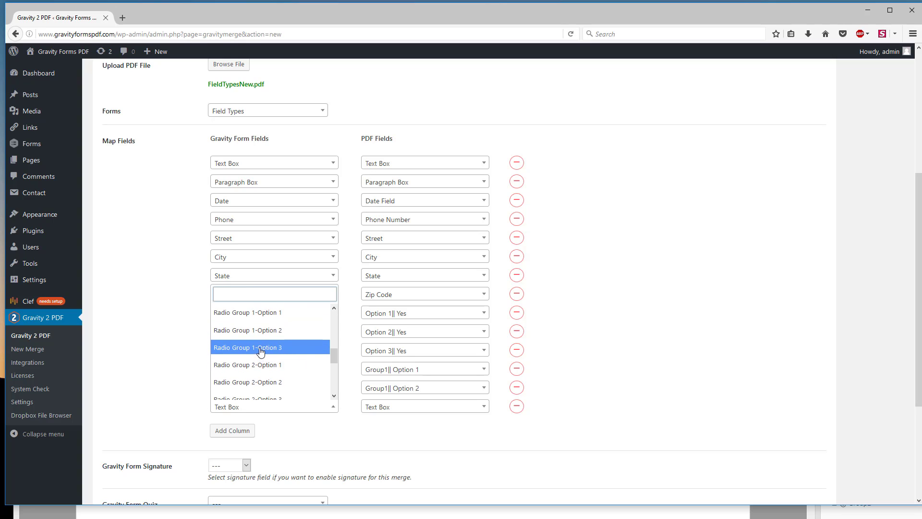
{"action": "left_click", "coordinate": [260, 348]}
{"action": "left_click", "coordinate": [406, 409]}
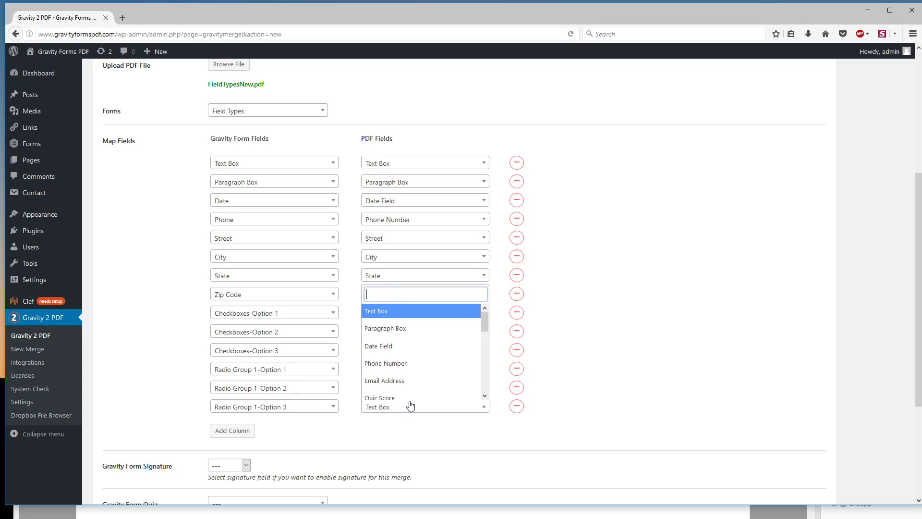
{"action": "scroll", "coordinate": [416, 361], "scroll_direction": "down", "scroll_amount": 5}
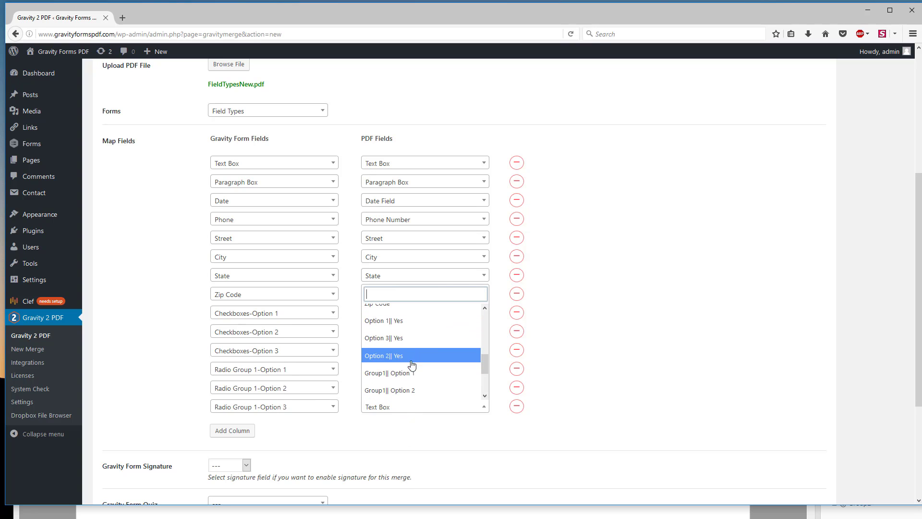
{"action": "scroll", "coordinate": [413, 365], "scroll_direction": "down", "scroll_amount": 3}
{"action": "left_click", "coordinate": [410, 353]}
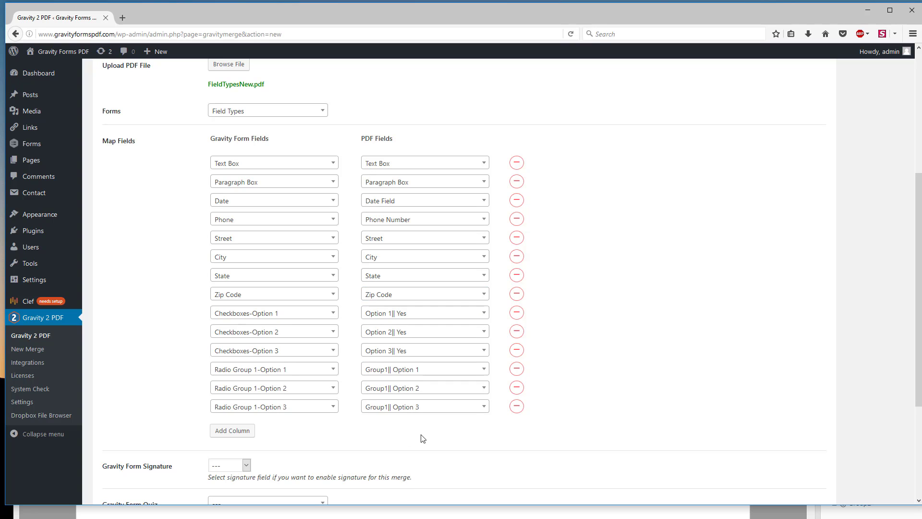
Step: Add a mapping row that pairs the Radio Group 2-Option 1 form field with the Group2|| Option 1 PDF field
{"action": "left_click", "coordinate": [234, 430]}
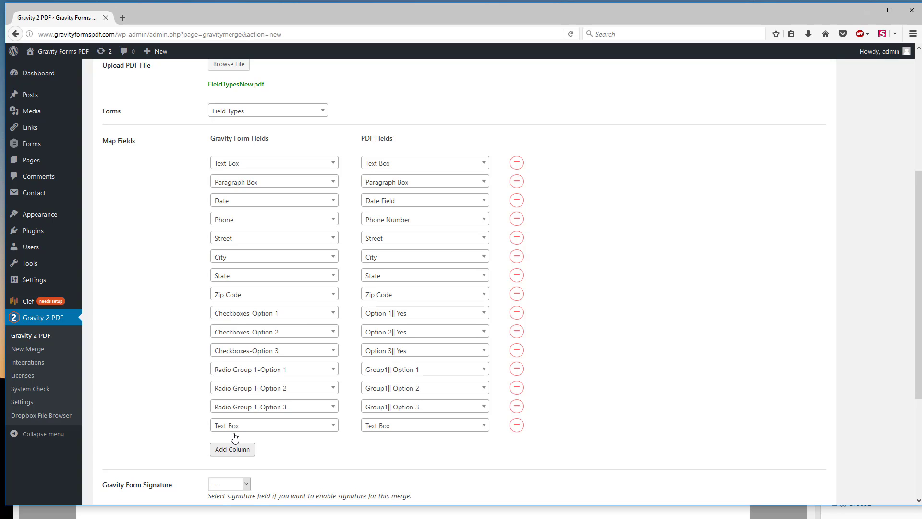
{"action": "left_click", "coordinate": [331, 428]}
{"action": "left_click_drag", "start_coordinate": [333, 335], "coordinate": [300, 375]}
{"action": "left_click", "coordinate": [250, 371]}
{"action": "left_click", "coordinate": [399, 428]}
{"action": "scroll", "coordinate": [425, 381], "scroll_direction": "down", "scroll_amount": 2}
{"action": "scroll", "coordinate": [425, 382], "scroll_direction": "down", "scroll_amount": 3}
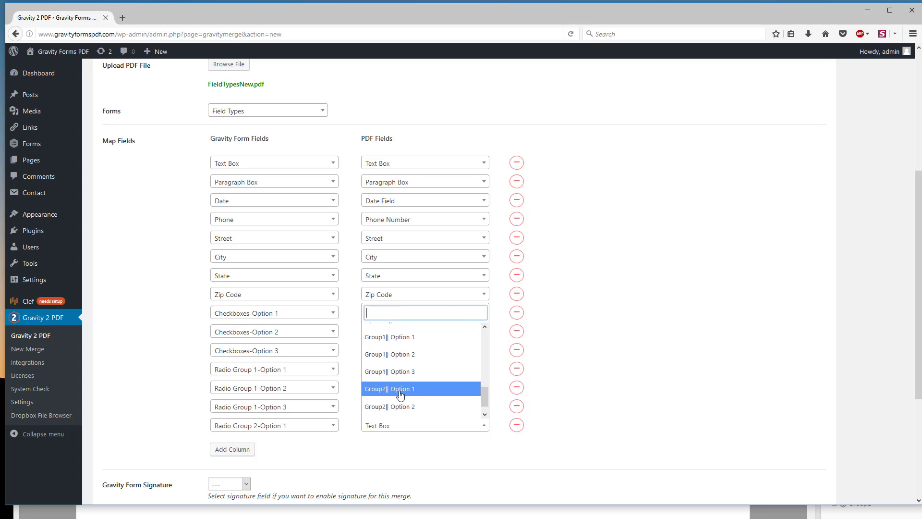
{"action": "left_click", "coordinate": [423, 388]}
Step: Add a mapping row that pairs the Radio Group 2-Option 2 form field with the Group2|| Option 2 PDF field
{"action": "left_click", "coordinate": [239, 454]}
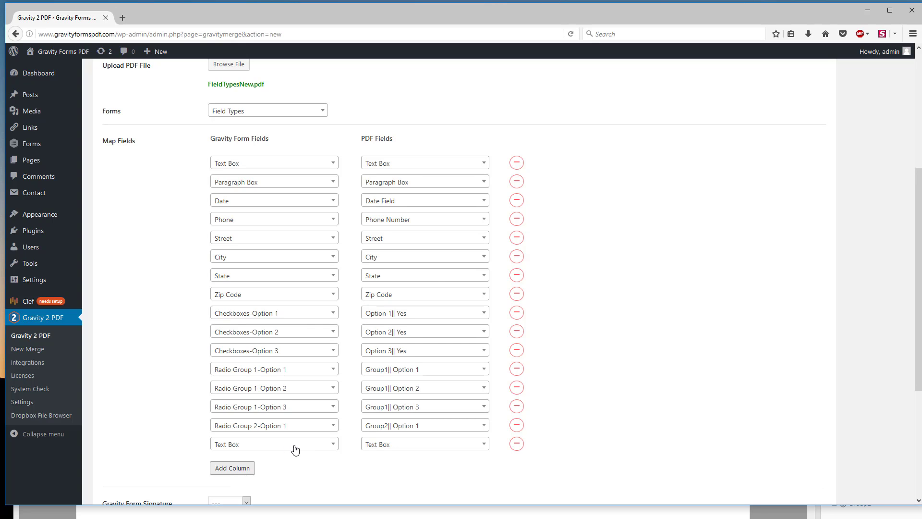
{"action": "left_click", "coordinate": [334, 444]}
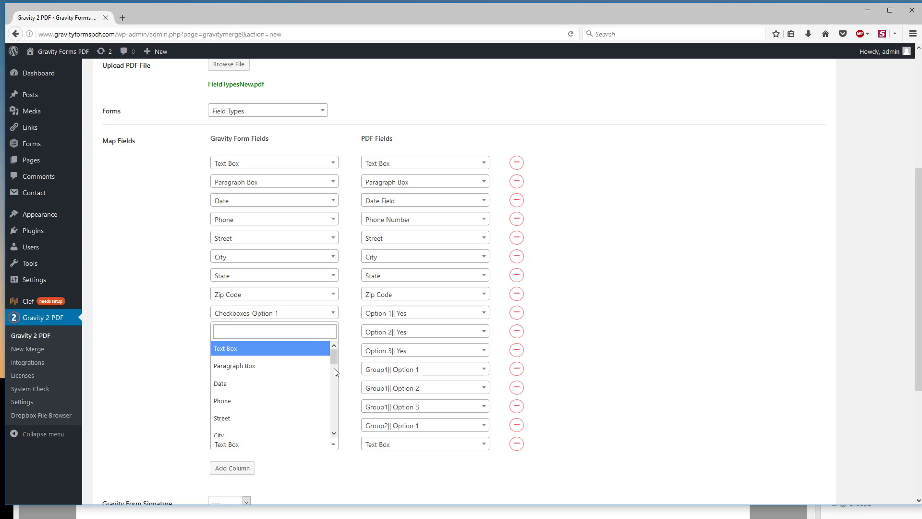
{"action": "scroll", "coordinate": [334, 355], "scroll_direction": "down", "scroll_amount": 10}
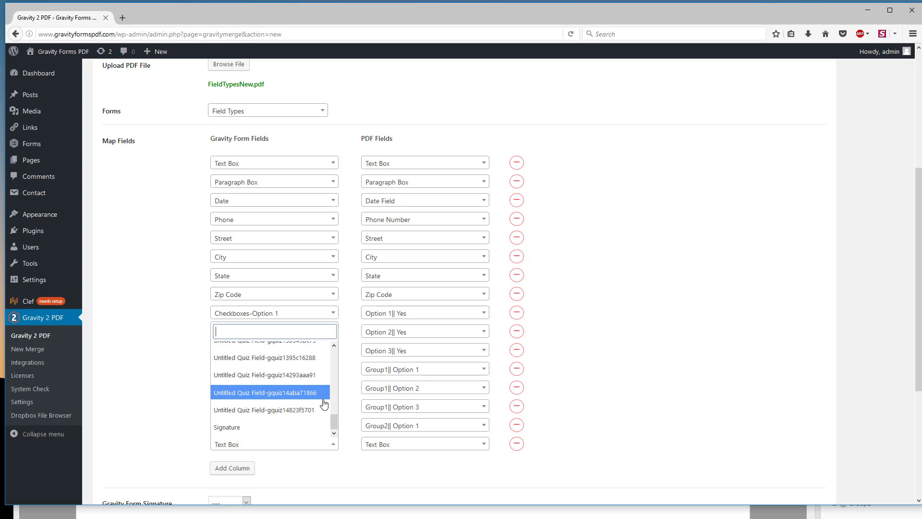
{"action": "scroll", "coordinate": [293, 403], "scroll_direction": "up", "scroll_amount": 4}
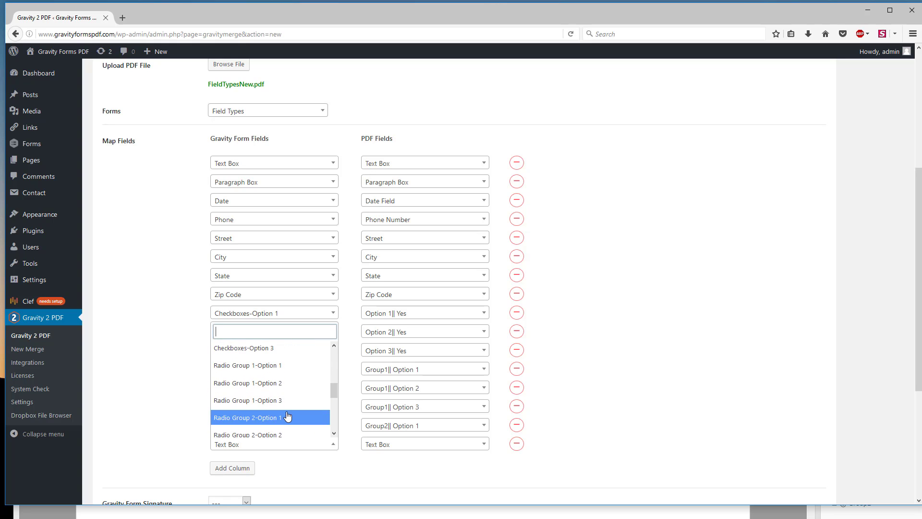
{"action": "scroll", "coordinate": [286, 403], "scroll_direction": "down", "scroll_amount": 2}
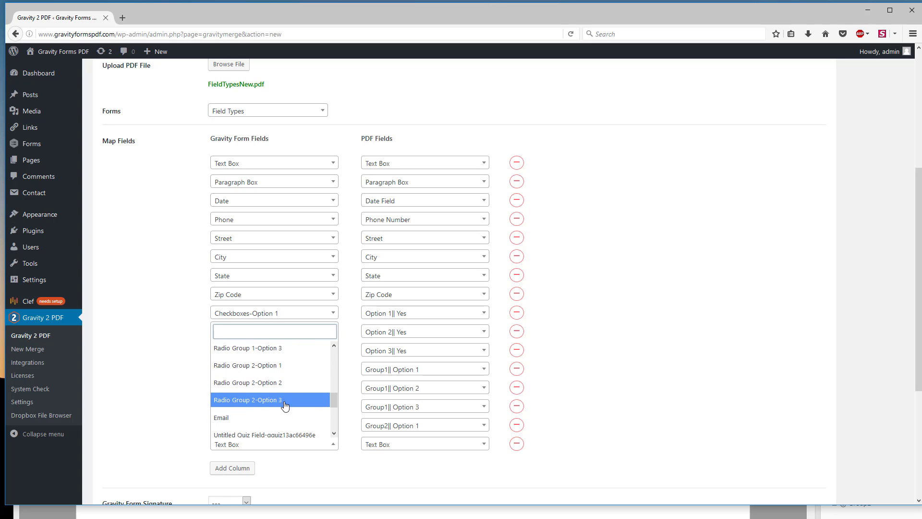
{"action": "left_click", "coordinate": [279, 384]}
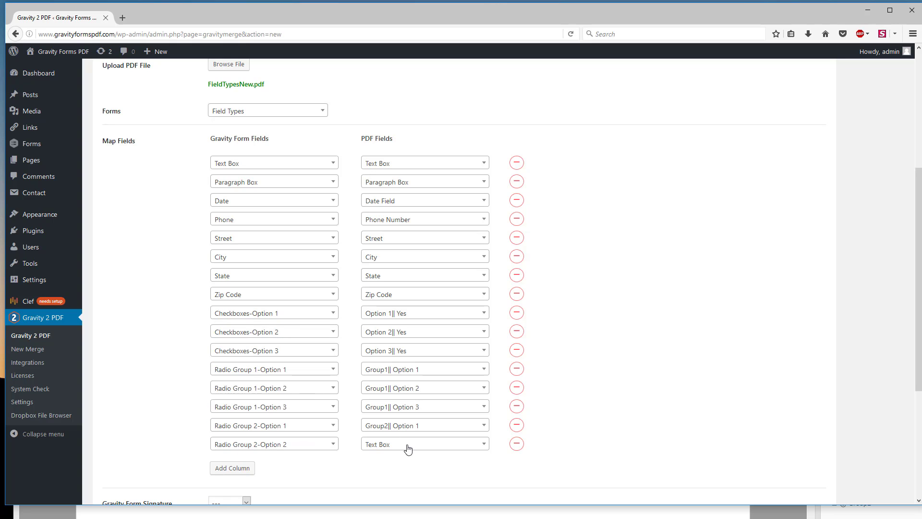
{"action": "left_click", "coordinate": [408, 448]}
{"action": "scroll", "coordinate": [408, 407], "scroll_direction": "down", "scroll_amount": 1}
{"action": "scroll", "coordinate": [408, 407], "scroll_direction": "down", "scroll_amount": 5}
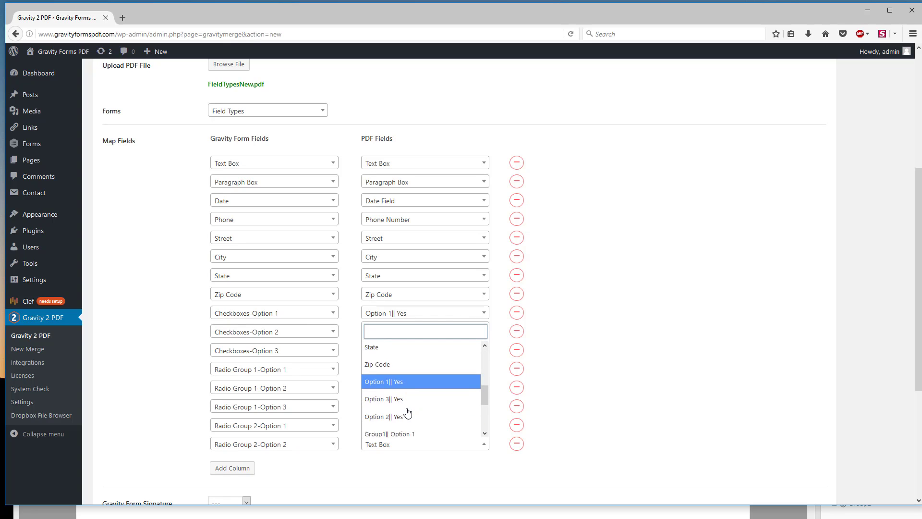
{"action": "scroll", "coordinate": [412, 409], "scroll_direction": "down", "scroll_amount": 1}
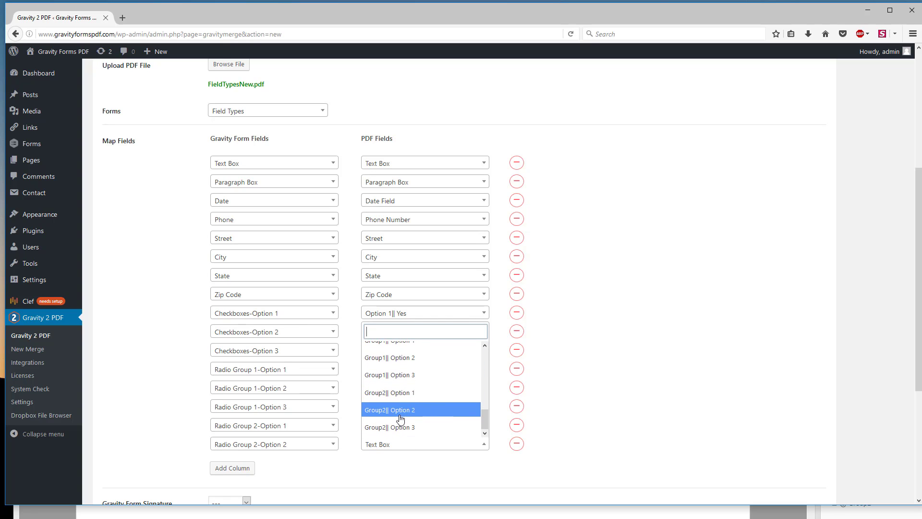
{"action": "left_click", "coordinate": [402, 411]}
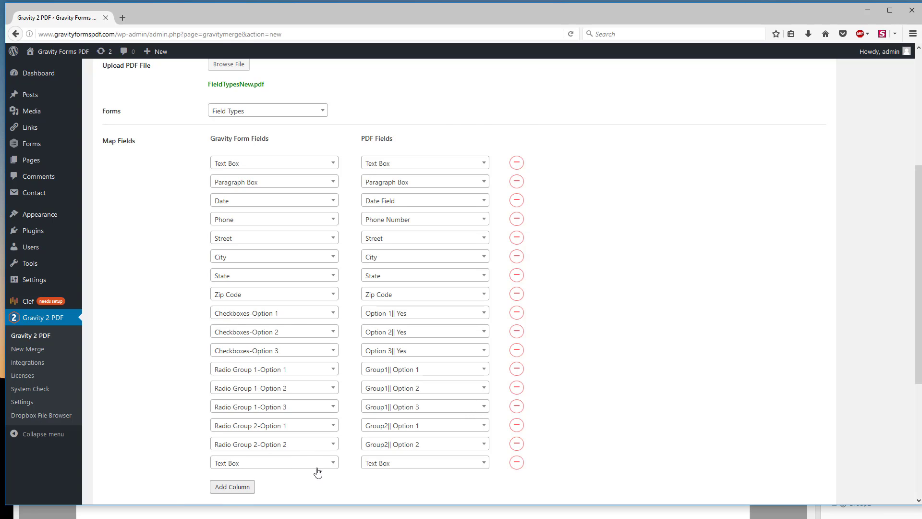
Step: In the last mapping row, pair the Radio Group 2-Option 3 form field with the Group2|| Option 3 PDF field
{"action": "left_click", "coordinate": [323, 463]}
{"action": "scroll", "coordinate": [324, 461], "scroll_direction": "down", "scroll_amount": 3}
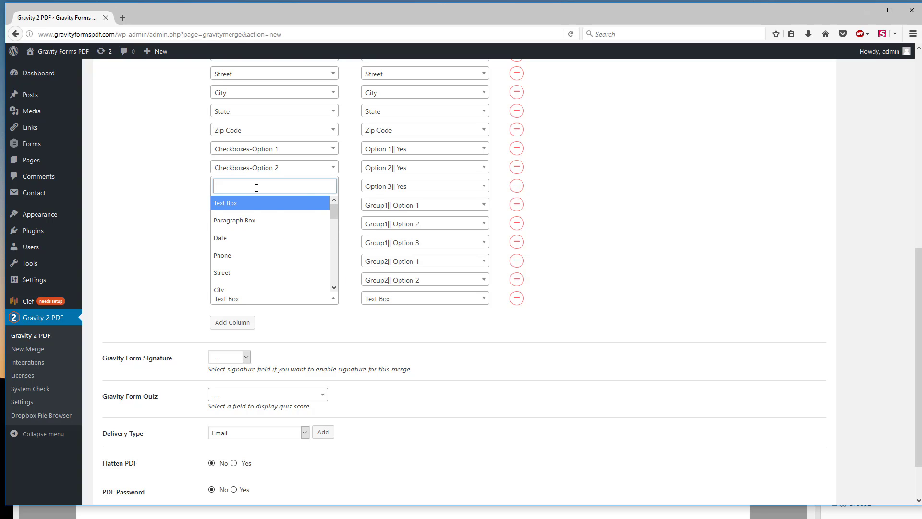
{"action": "scroll", "coordinate": [269, 240], "scroll_direction": "down", "scroll_amount": 10}
{"action": "scroll", "coordinate": [288, 256], "scroll_direction": "up", "scroll_amount": 5}
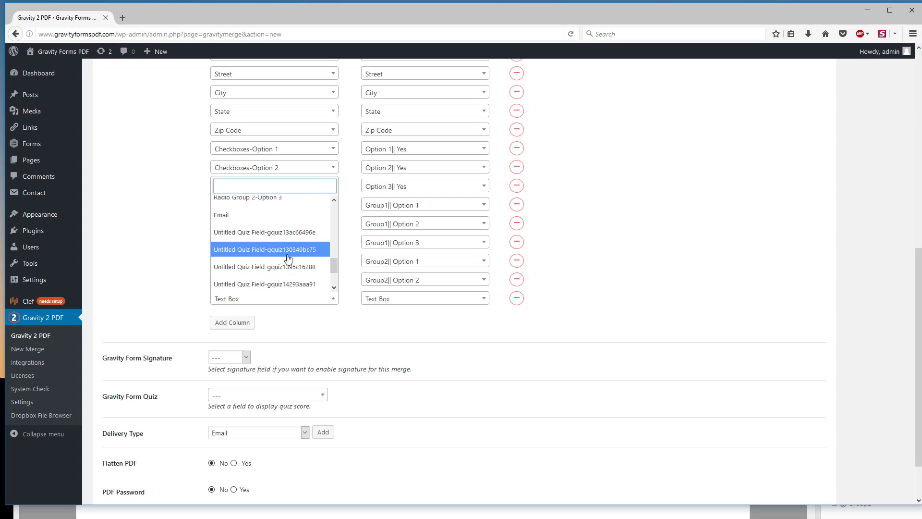
{"action": "left_click", "coordinate": [282, 249]}
{"action": "left_click", "coordinate": [416, 302]}
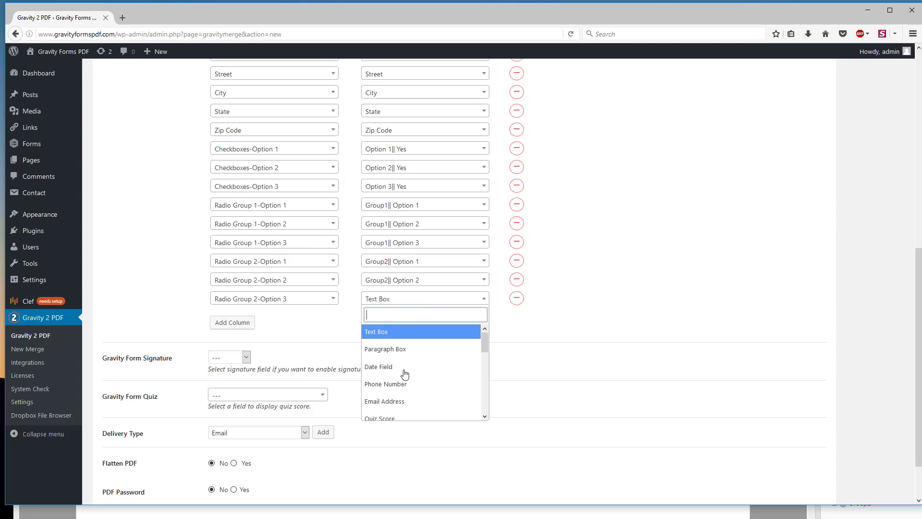
{"action": "scroll", "coordinate": [405, 372], "scroll_direction": "down", "scroll_amount": 5}
{"action": "left_click", "coordinate": [405, 411]}
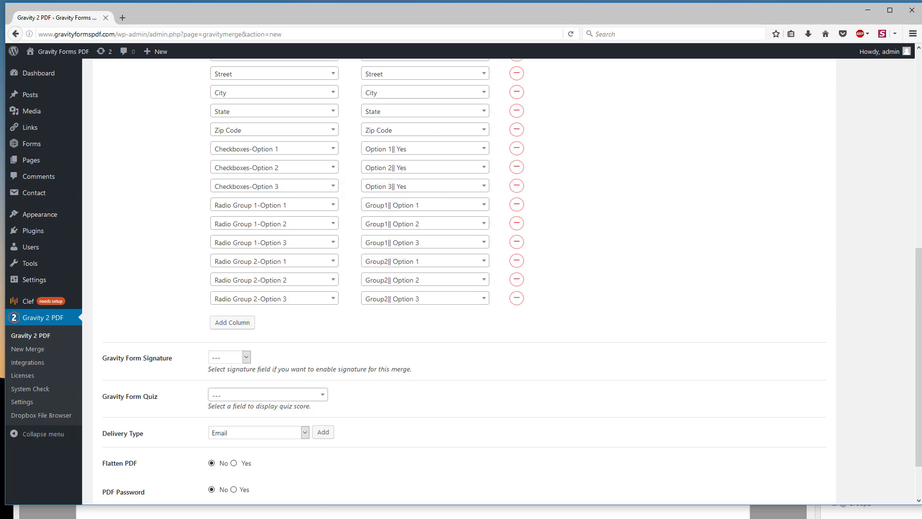
{"action": "left_click", "coordinate": [235, 513]}
{"action": "left_click", "coordinate": [286, 15]}
{"action": "scroll", "coordinate": [328, 318], "scroll_direction": "up", "scroll_amount": 1}
{"action": "scroll", "coordinate": [288, 321], "scroll_direction": "down", "scroll_amount": 1}
Step: Add a mapping row that pairs the Email form field with the Email Address PDF field
{"action": "left_click", "coordinate": [235, 325]}
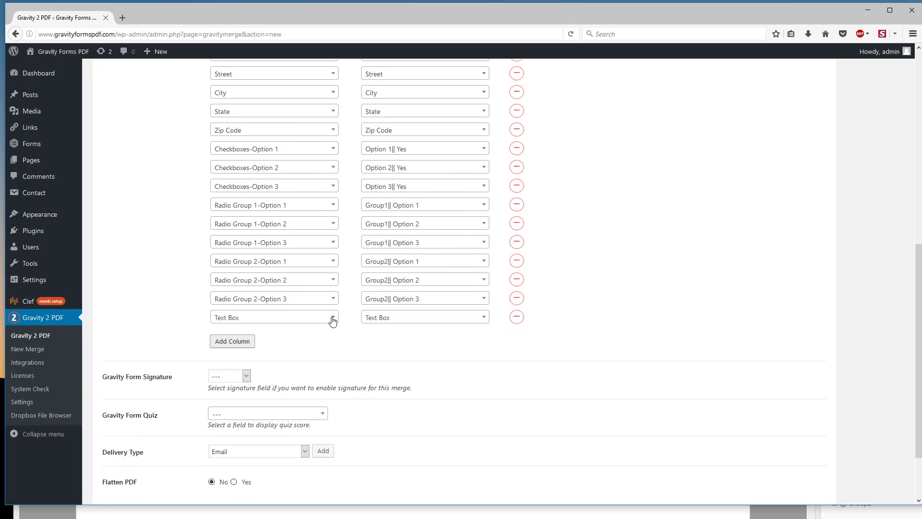
{"action": "left_click", "coordinate": [332, 320]}
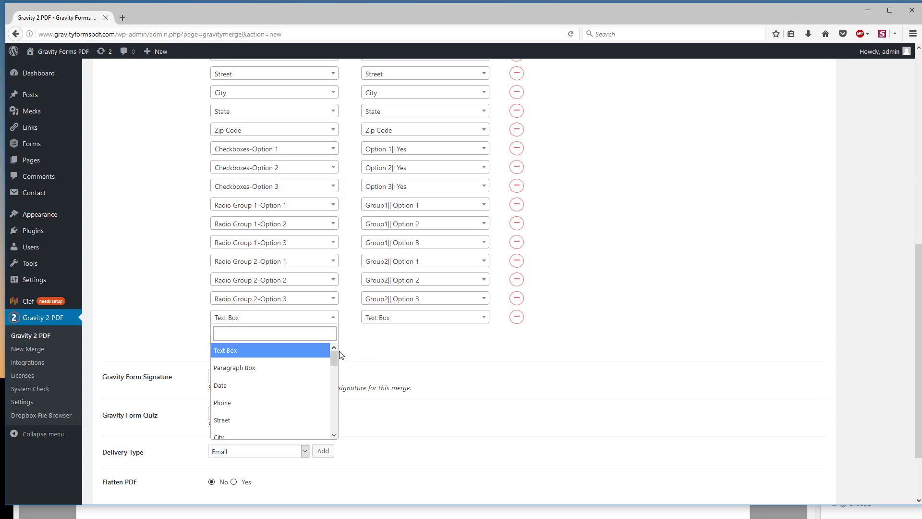
{"action": "scroll", "coordinate": [339, 354], "scroll_direction": "down", "scroll_amount": 2}
{"action": "left_click_drag", "start_coordinate": [335, 370], "coordinate": [328, 430]}
{"action": "scroll", "coordinate": [328, 429], "scroll_direction": "up", "scroll_amount": 2}
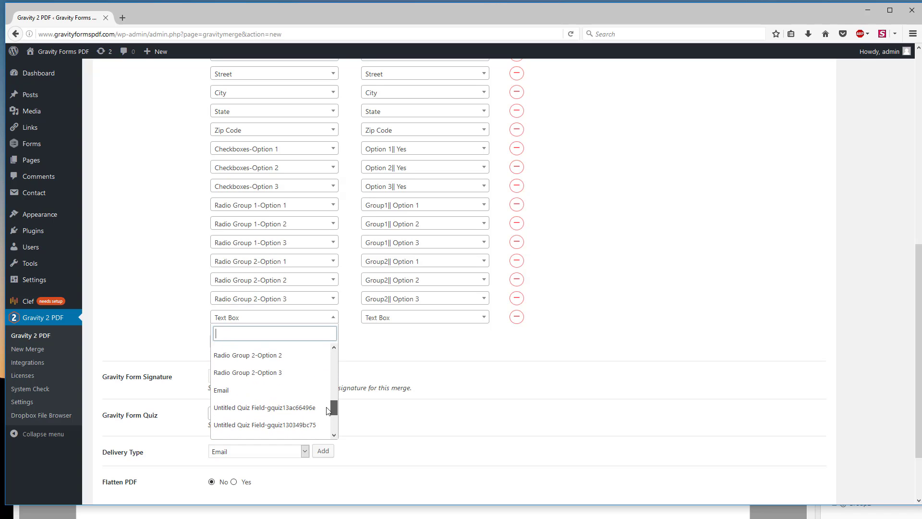
{"action": "left_click", "coordinate": [253, 388]}
{"action": "left_click", "coordinate": [416, 320]}
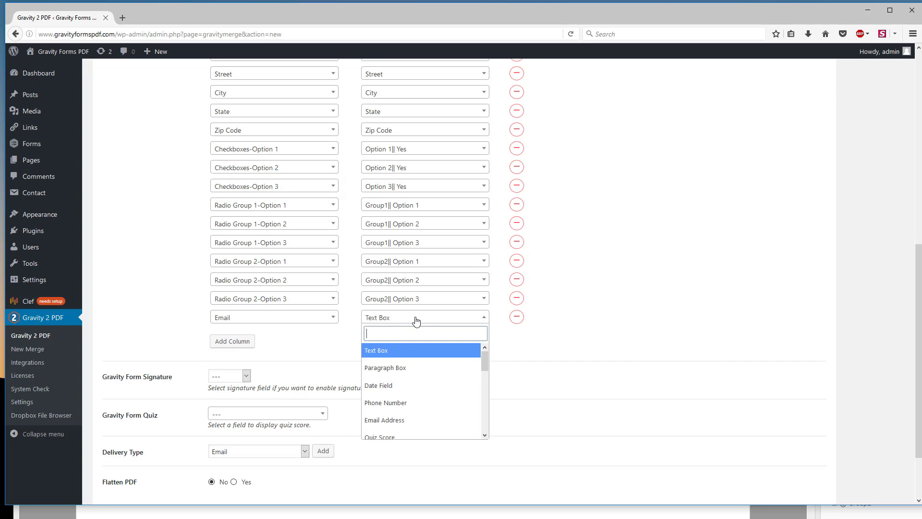
{"action": "left_click", "coordinate": [406, 420]}
{"action": "left_click", "coordinate": [233, 341]}
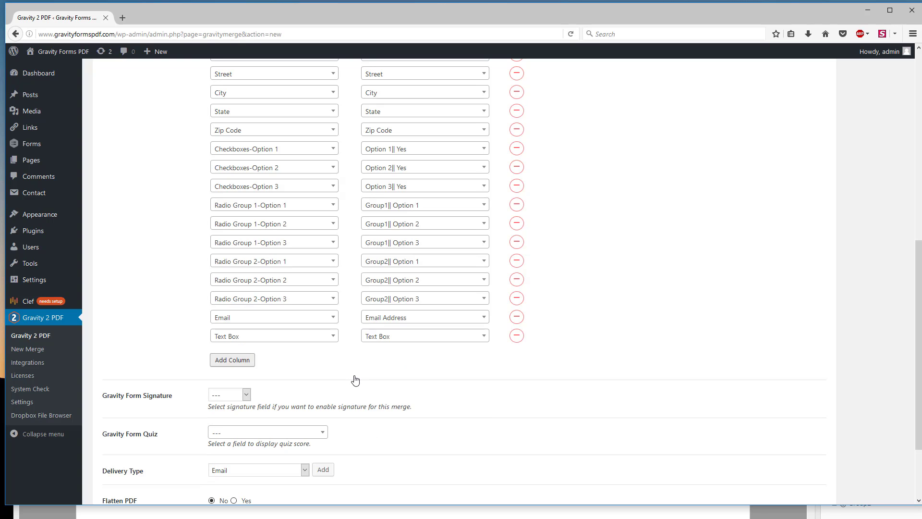
{"action": "left_click", "coordinate": [334, 339]}
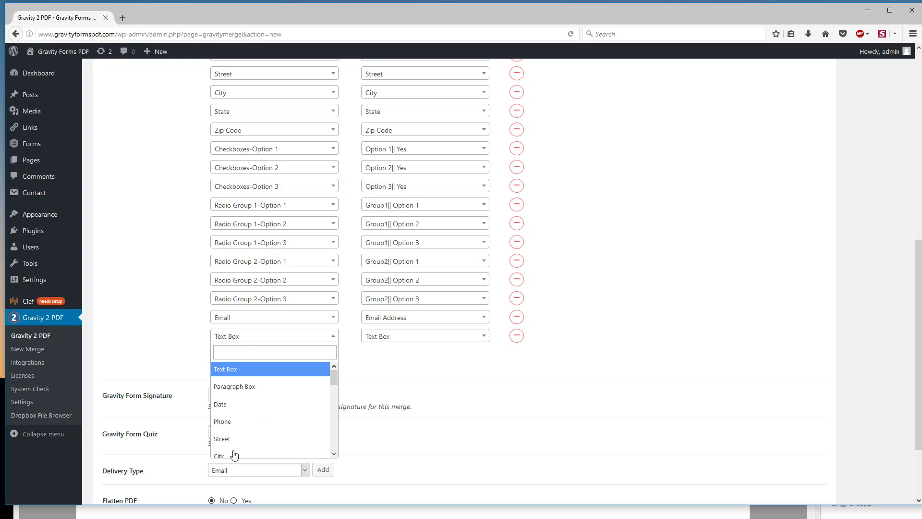
{"action": "scroll", "coordinate": [335, 381], "scroll_direction": "down", "scroll_amount": 10}
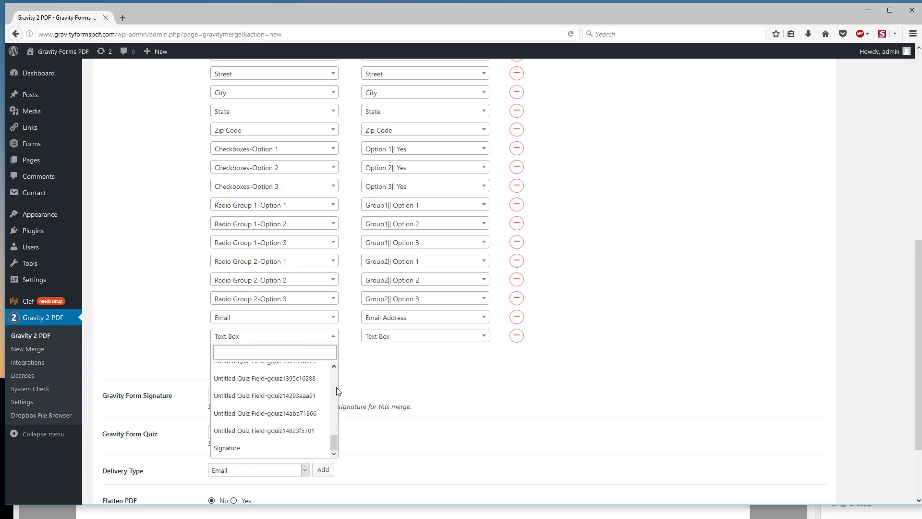
{"action": "scroll", "coordinate": [274, 422], "scroll_direction": "up", "scroll_amount": 2}
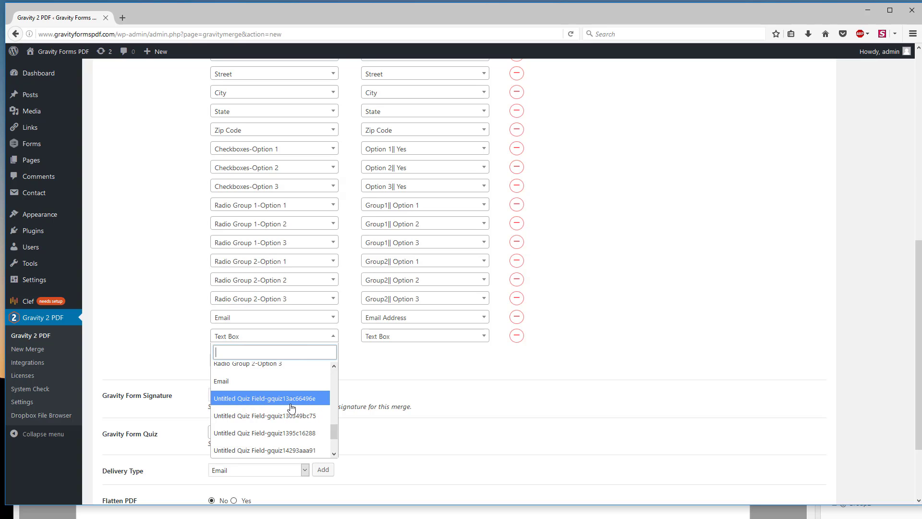
{"action": "left_click", "coordinate": [479, 366]}
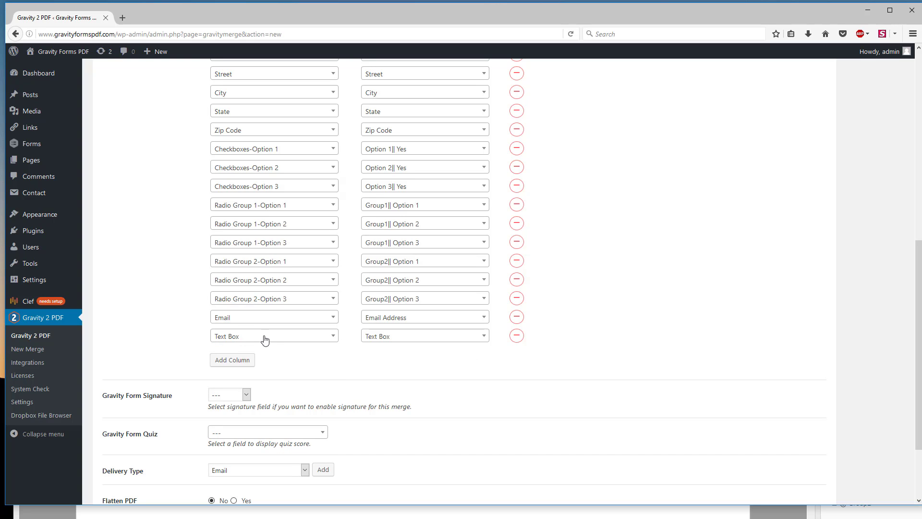
{"action": "left_click", "coordinate": [336, 338]}
{"action": "mouse_move", "coordinate": [333, 376]}
{"action": "left_mouse_down"}
{"action": "mouse_move", "coordinate": [331, 444]}
{"action": "mouse_move", "coordinate": [332, 368]}
{"action": "left_mouse_up"}
{"action": "left_click", "coordinate": [405, 368]}
{"action": "left_click", "coordinate": [270, 337]}
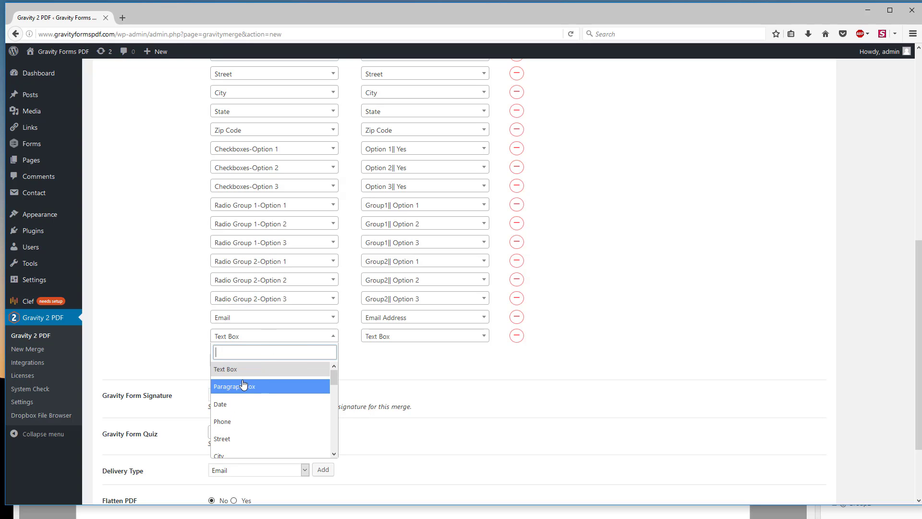
{"action": "left_click", "coordinate": [360, 368]}
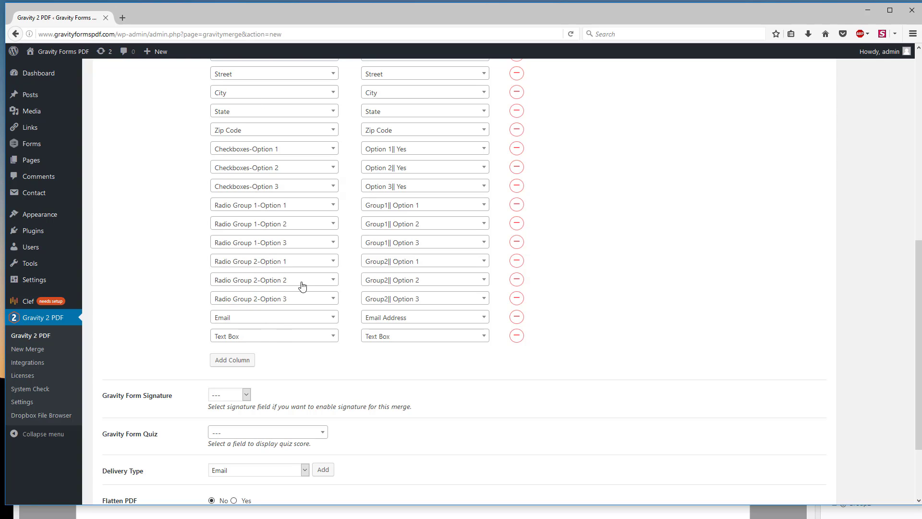
{"action": "left_click", "coordinate": [517, 338]}
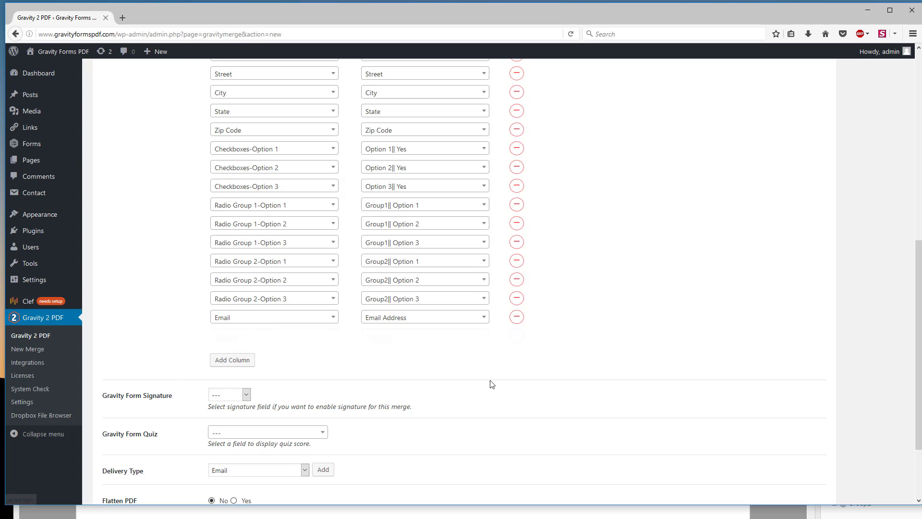
Step: Set the merge's Gravity Form Signature field to Signature and its Gravity Form Quiz field to Quiz Score
{"action": "scroll", "coordinate": [427, 369], "scroll_direction": "down", "scroll_amount": 3}
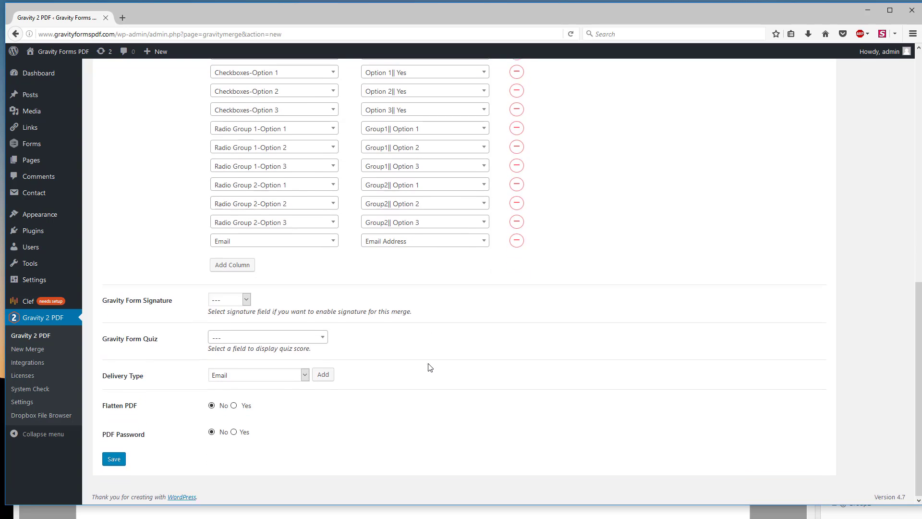
{"action": "left_click", "coordinate": [246, 298]}
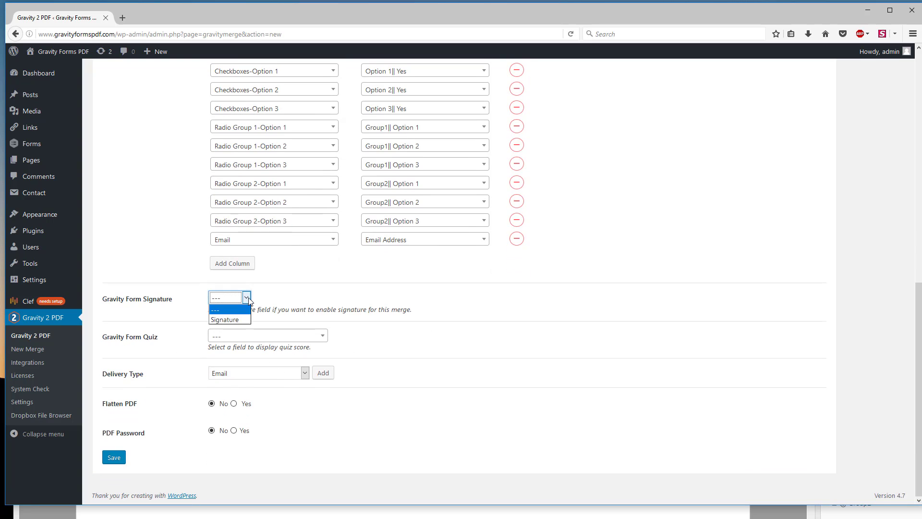
{"action": "left_click", "coordinate": [234, 320]}
{"action": "left_click", "coordinate": [326, 336]}
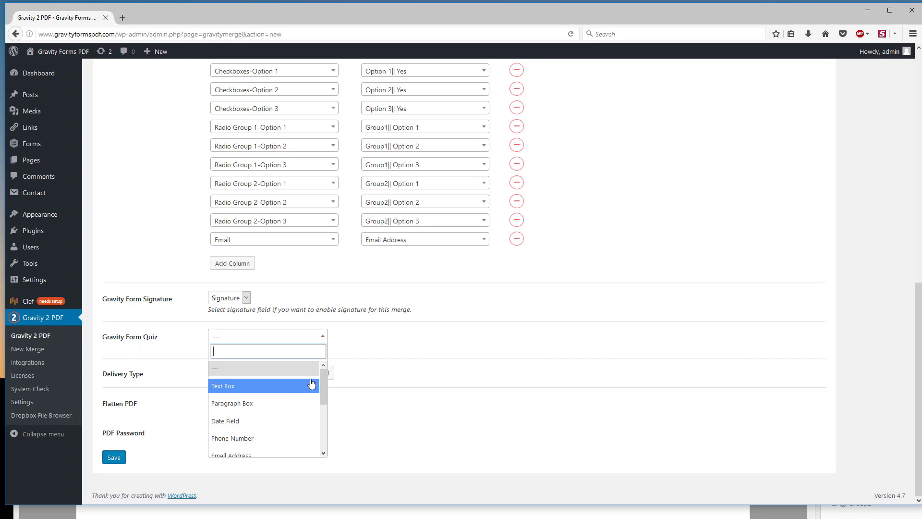
{"action": "left_click_drag", "start_coordinate": [323, 379], "coordinate": [315, 426]}
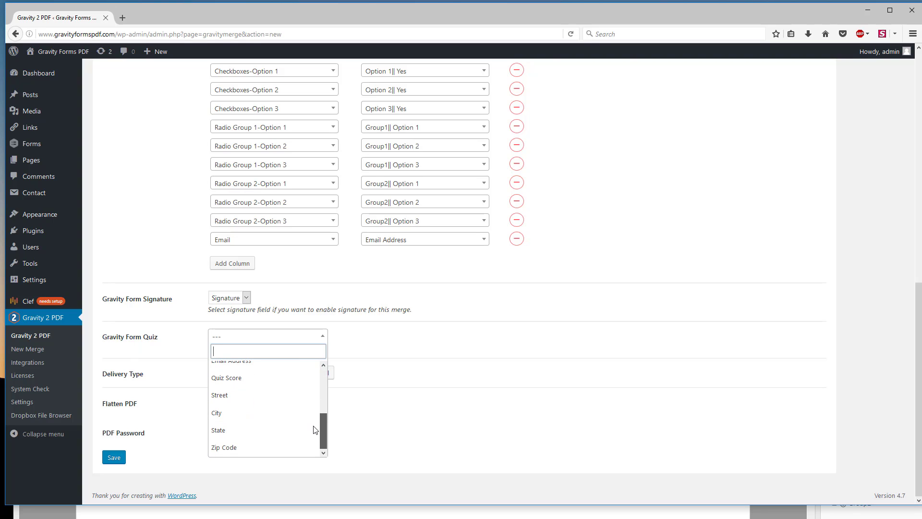
{"action": "left_click", "coordinate": [234, 380]}
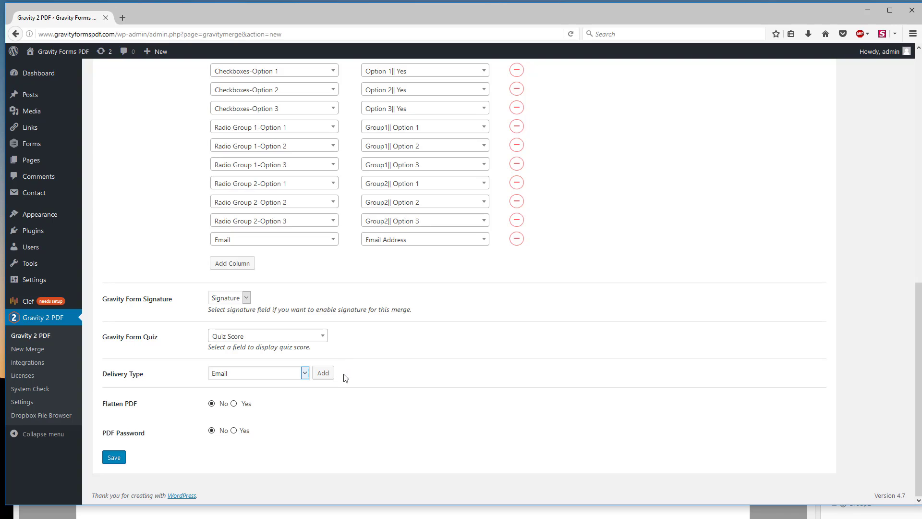
Step: Add an Email delivery with the form's Email field as recipient and the subject "PDF Form"
{"action": "left_click", "coordinate": [305, 374]}
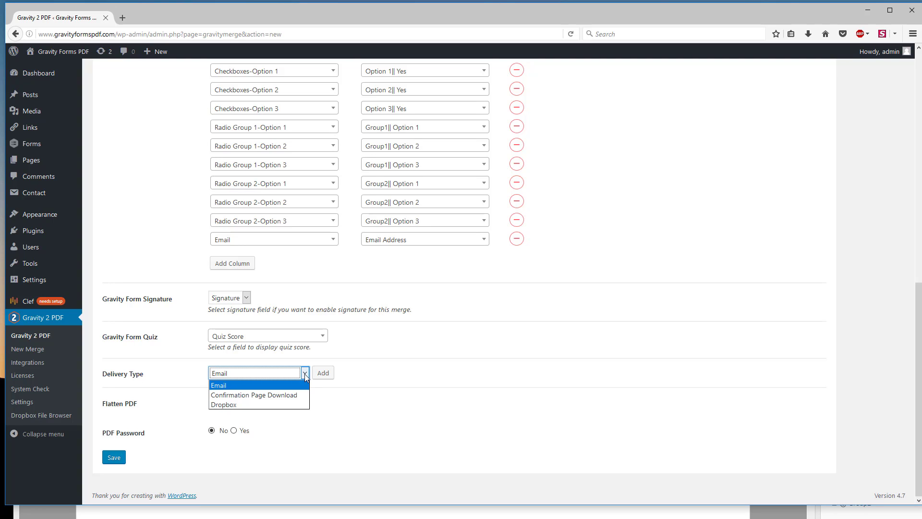
{"action": "left_click", "coordinate": [305, 375]}
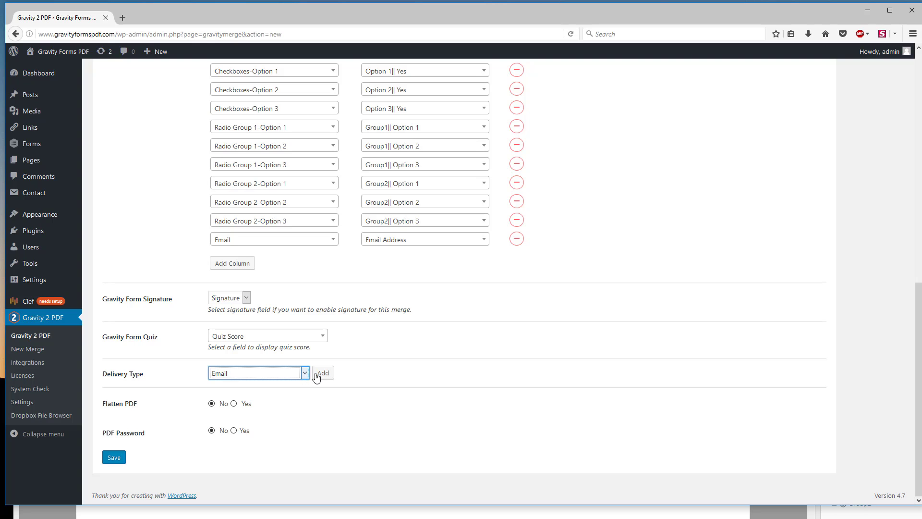
{"action": "left_click", "coordinate": [326, 375]}
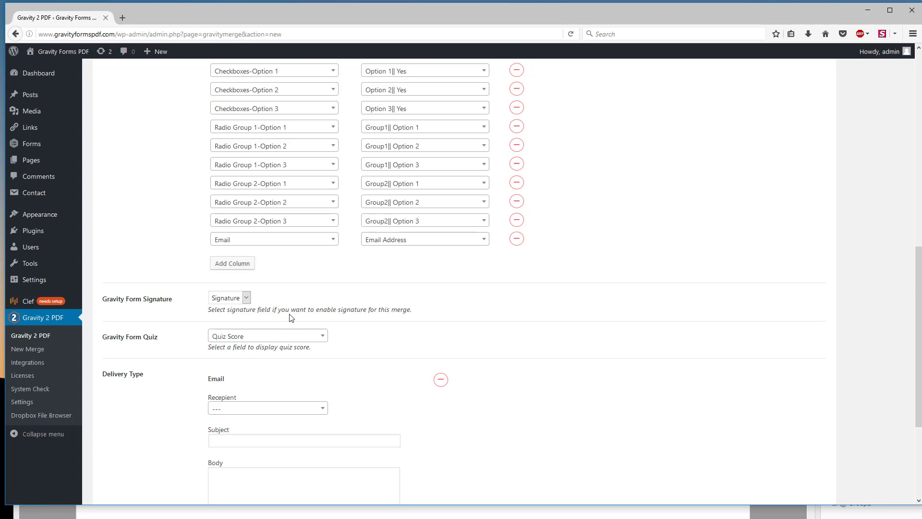
{"action": "left_click", "coordinate": [319, 409]}
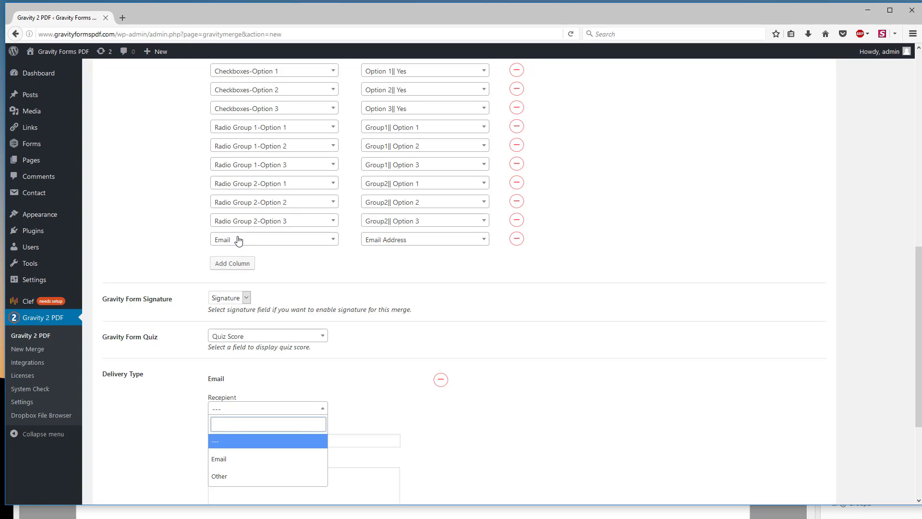
{"action": "left_click", "coordinate": [240, 460]}
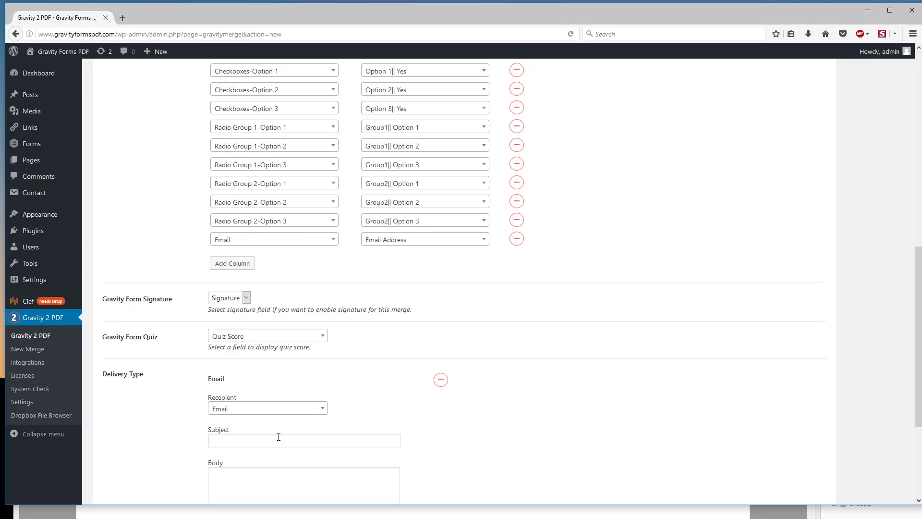
{"action": "left_click", "coordinate": [244, 445]}
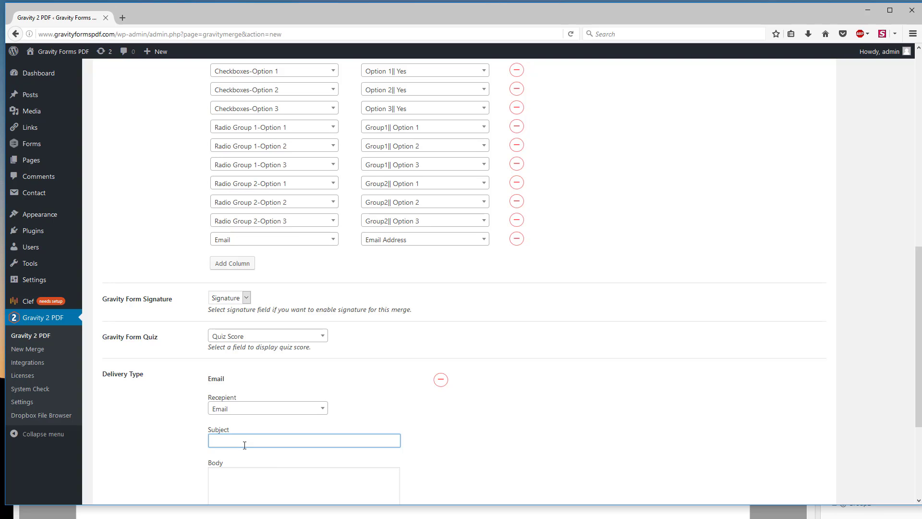
{"action": "type", "text": "P"}
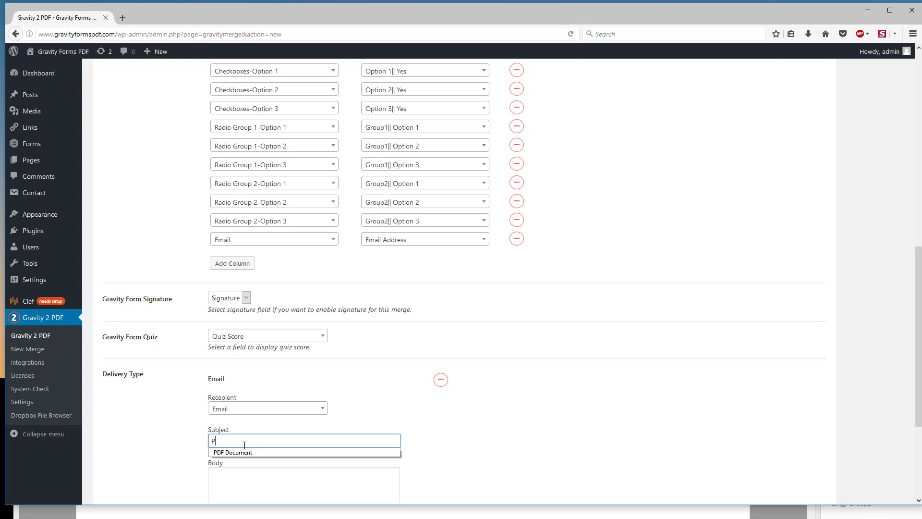
{"action": "type", "text": "DF Form"}
Step: Enter "Attached is your PDF form" as the body of the first email delivery
{"action": "left_click", "coordinate": [237, 480]}
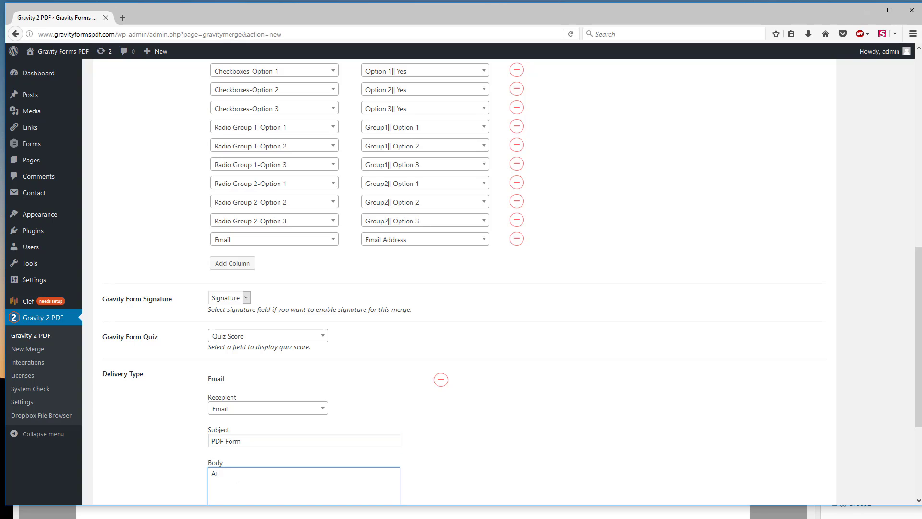
{"action": "type", "text": "Ataa"}
{"action": "key", "text": "BackSpace"}
{"action": "key", "text": "BackSpace"}
{"action": "type", "text": "tached is"}
{"action": "type", "text": " you"}
{"action": "type", "text": "r PH"}
{"action": "key", "text": "BackSpace"}
{"action": "type", "text": "DF form"}
{"action": "scroll", "coordinate": [317, 471], "scroll_direction": "down", "scroll_amount": 3}
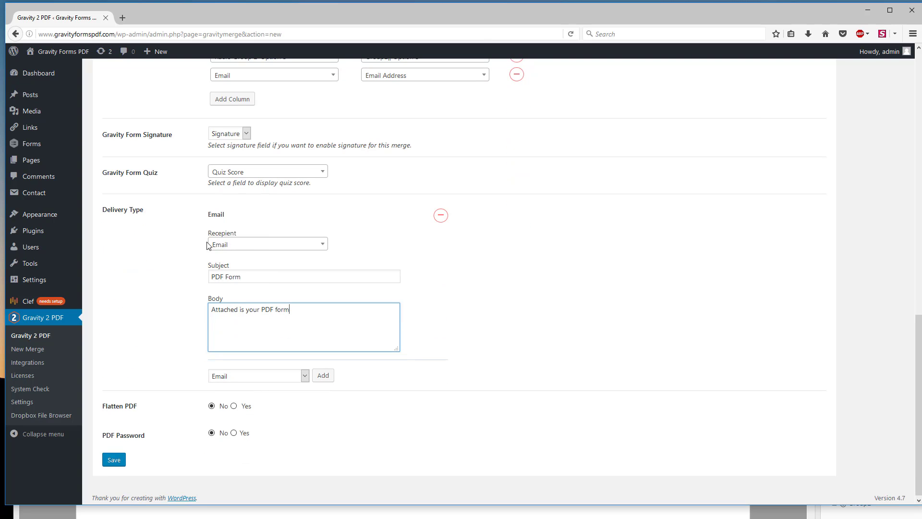
Step: Add a second Email delivery, set its recipient to Other and fill in the marketing e-mail address
{"action": "scroll", "coordinate": [240, 244], "scroll_direction": "up", "scroll_amount": 1}
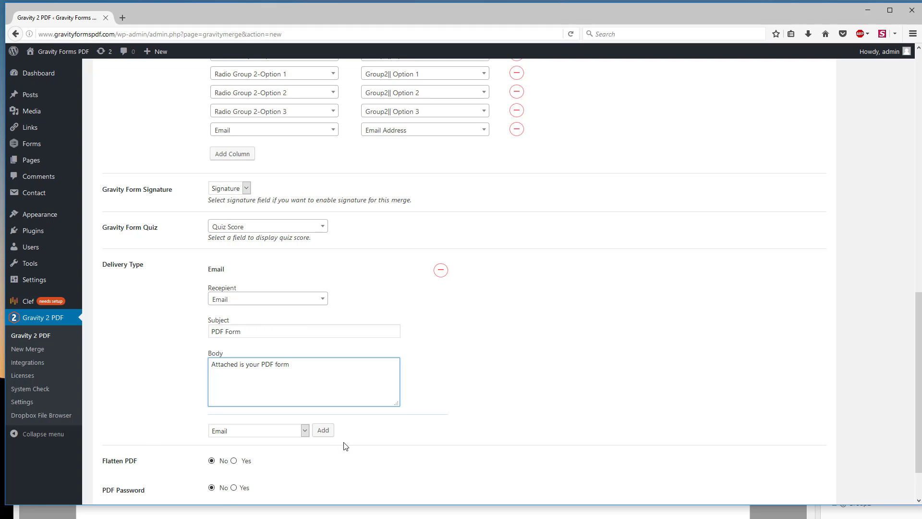
{"action": "left_click", "coordinate": [329, 431]}
{"action": "scroll", "coordinate": [425, 459], "scroll_direction": "down", "scroll_amount": 1}
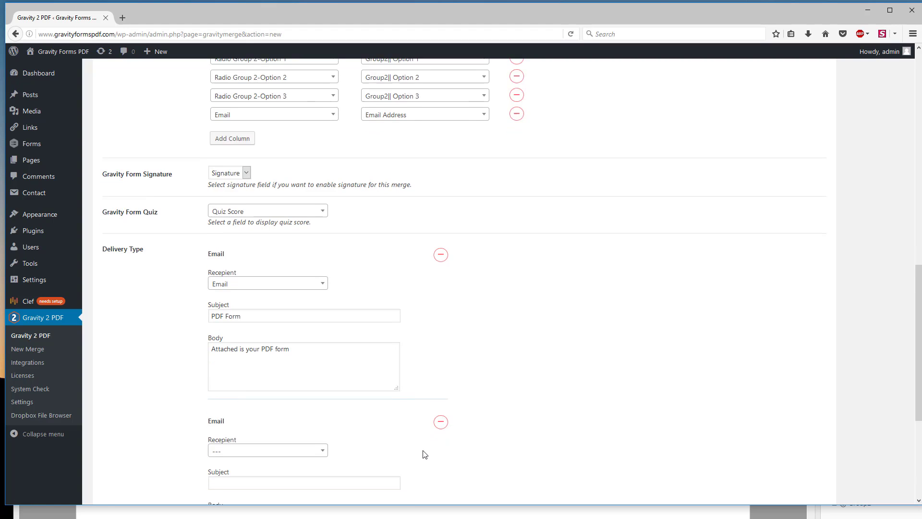
{"action": "left_click", "coordinate": [249, 414]}
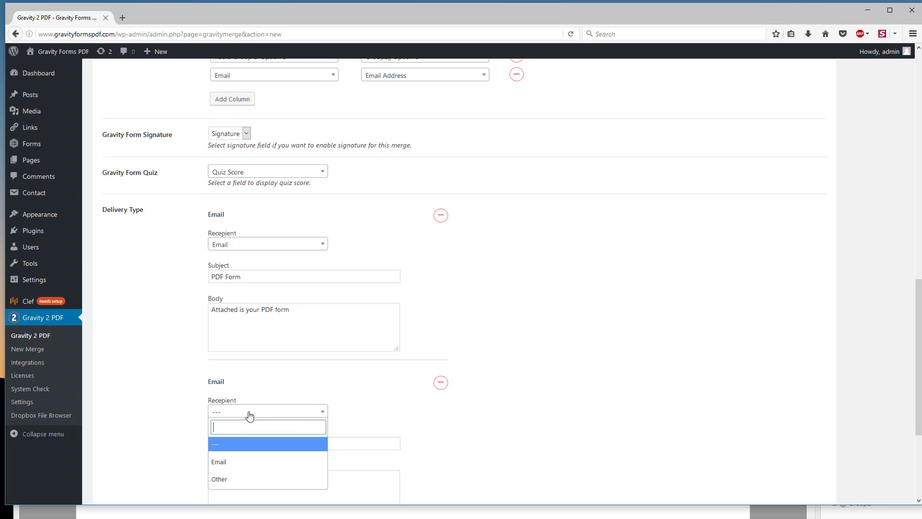
{"action": "left_click", "coordinate": [233, 478]}
{"action": "left_click", "coordinate": [236, 451]}
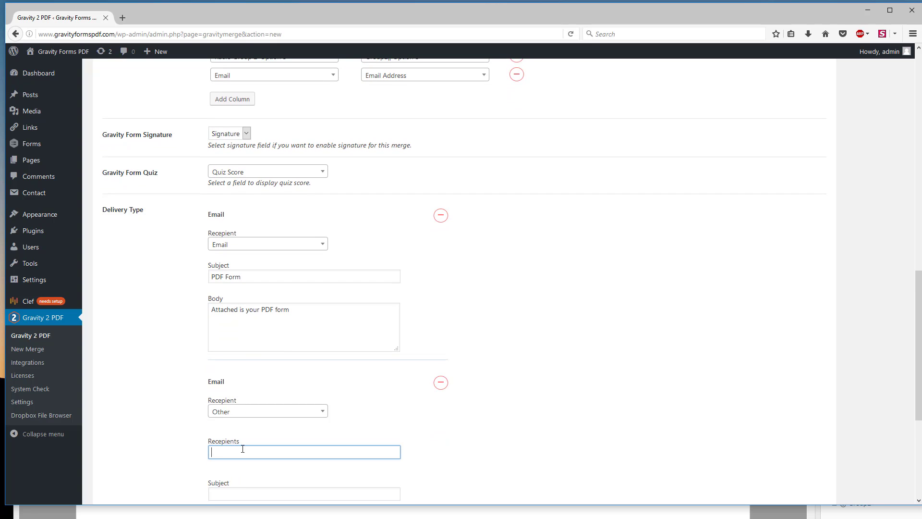
Step: Set the second email delivery's subject to "User Submitted Form"
{"action": "scroll", "coordinate": [229, 447], "scroll_direction": "down", "scroll_amount": 3}
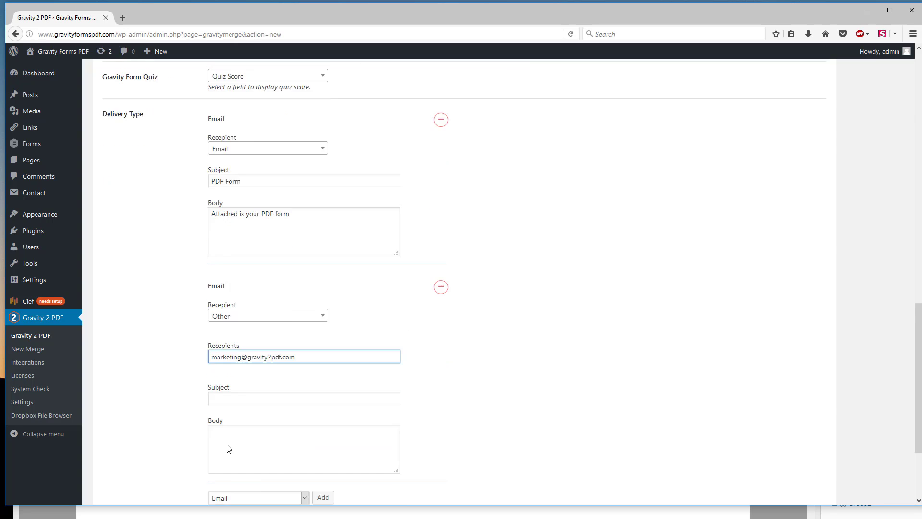
{"action": "left_click", "coordinate": [226, 333]}
{"action": "type", "text": "User"}
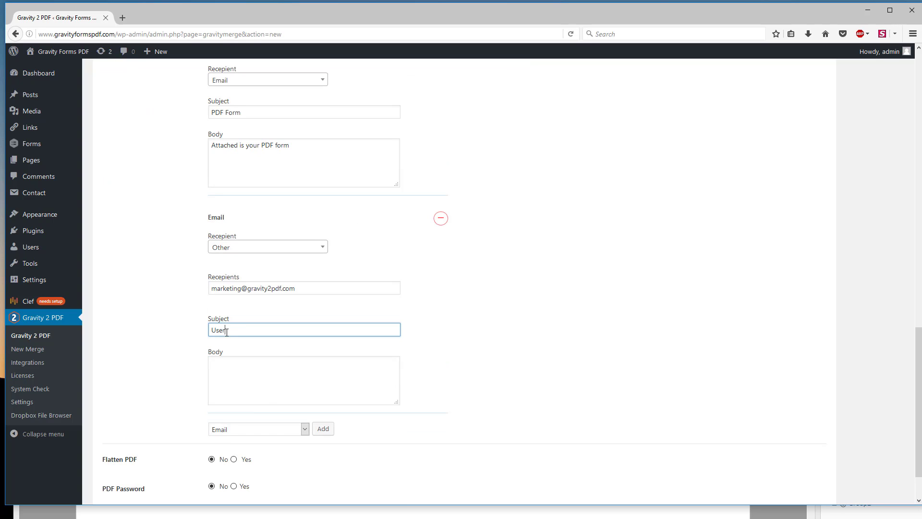
{"action": "type", "text": " Submitted Form"}
{"action": "key", "text": "Tab"}
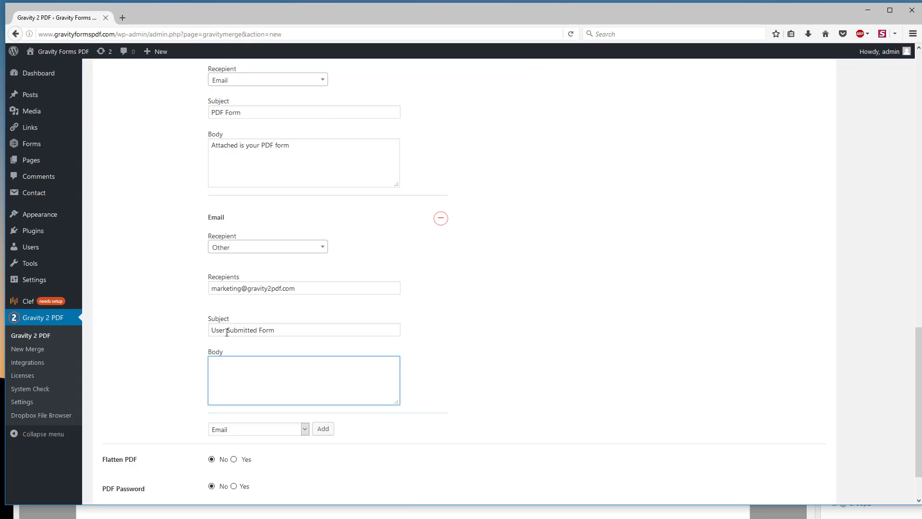
Step: Enter "Attached is the users submitted PDF document" as the body of the second email delivery
{"action": "type", "text": "Attached is the users submitted PDF docu"}
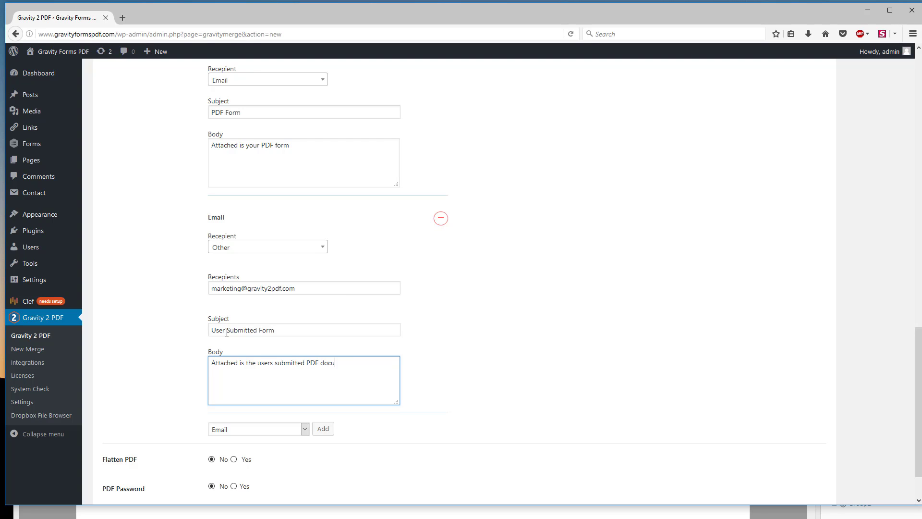
{"action": "type", "text": "ment"}
{"action": "scroll", "coordinate": [190, 287], "scroll_direction": "down", "scroll_amount": 2}
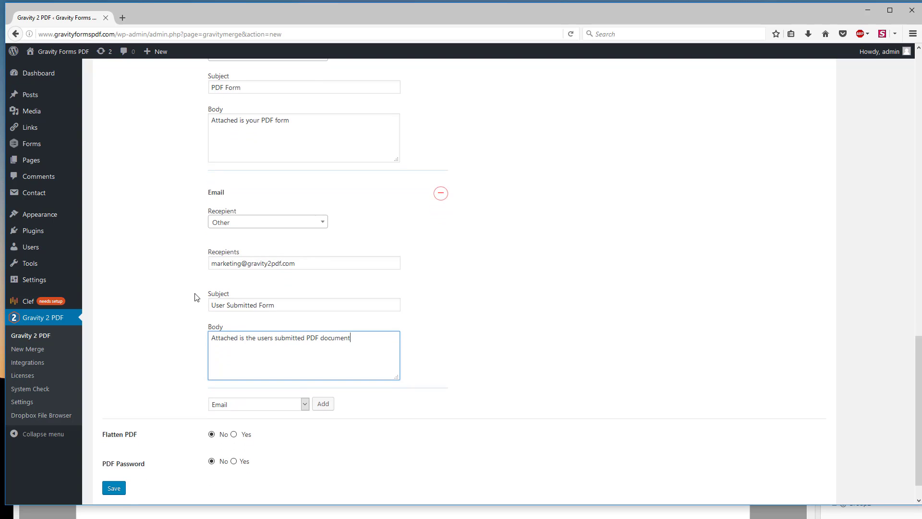
Step: Add a Confirmation Page Download delivery to the merge and copy its shortcode [gf2pdf_direct_download]
{"action": "left_click", "coordinate": [283, 377]}
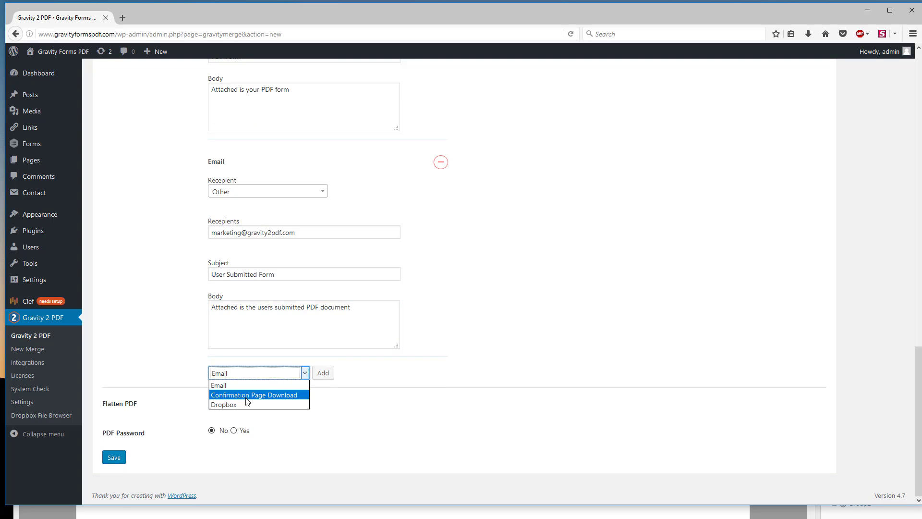
{"action": "left_click", "coordinate": [247, 398]}
{"action": "left_click", "coordinate": [323, 373]}
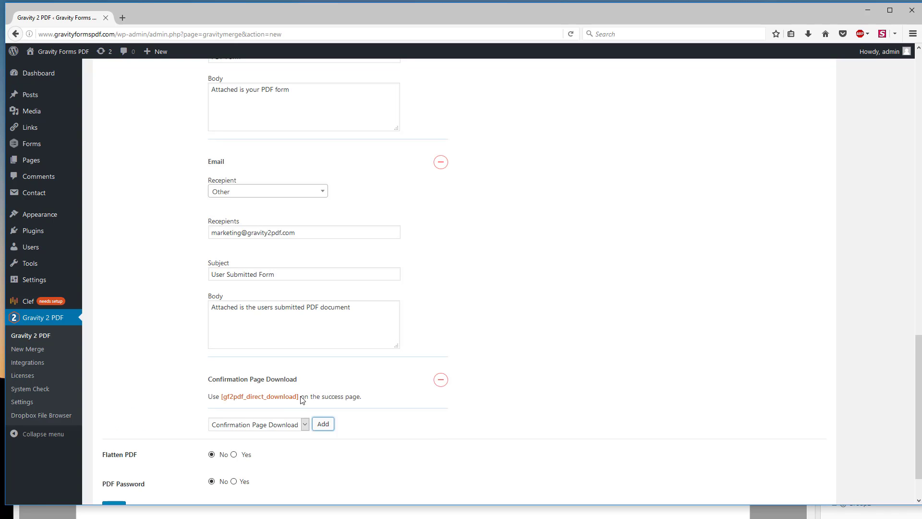
{"action": "left_click_drag", "start_coordinate": [297, 398], "coordinate": [223, 399]}
{"action": "right_click", "coordinate": [236, 399]}
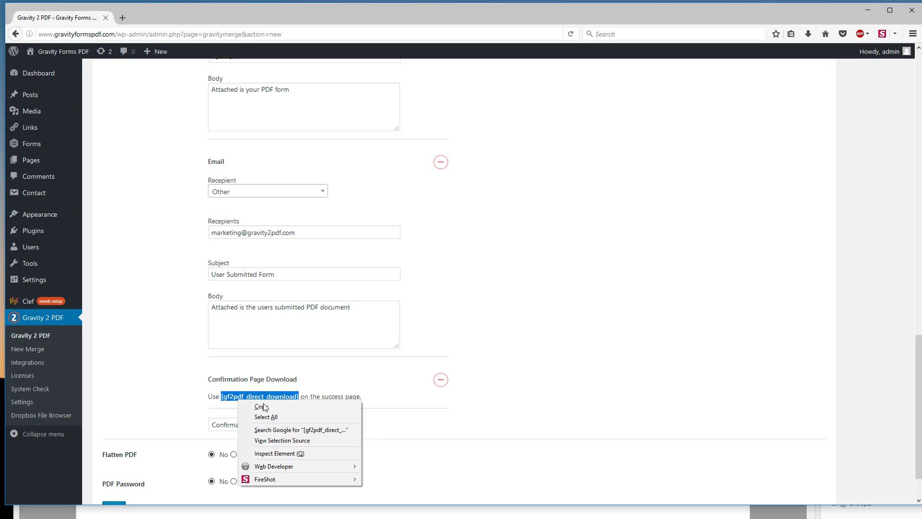
{"action": "left_click", "coordinate": [265, 405]}
Step: Set Flatten PDF to Yes for the merge
{"action": "scroll", "coordinate": [309, 373], "scroll_direction": "down", "scroll_amount": 1}
{"action": "scroll", "coordinate": [309, 373], "scroll_direction": "down", "scroll_amount": 1}
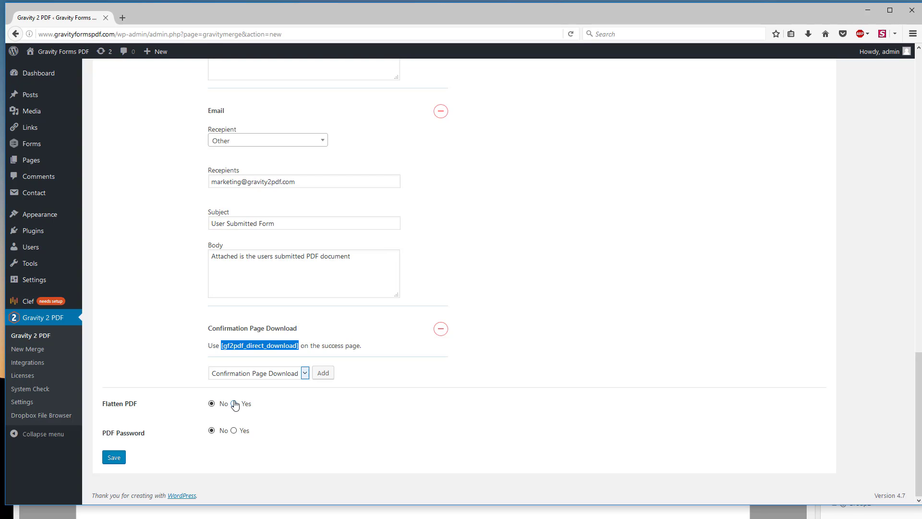
{"action": "left_click", "coordinate": [233, 403]}
Step: Try out the PDF Password option by enabling it and entering a PDF password, clear the password and set the option back to No
{"action": "left_click", "coordinate": [233, 431]}
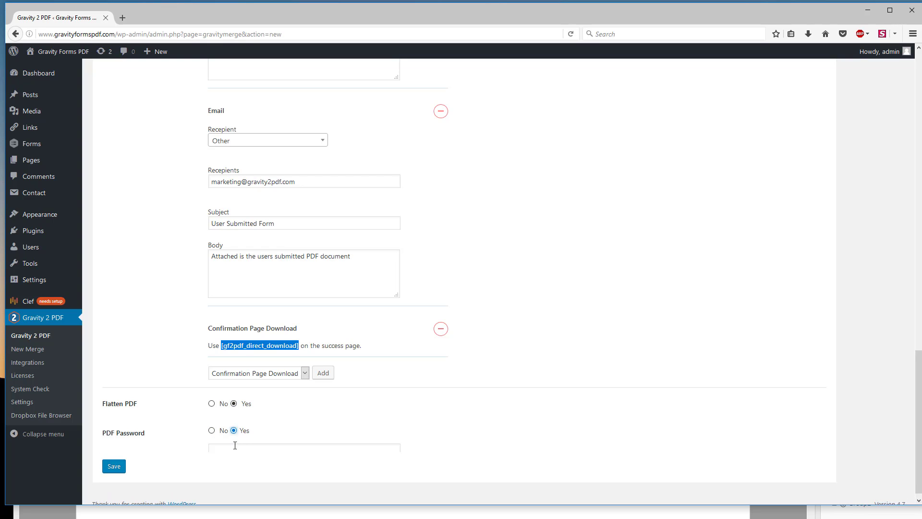
{"action": "left_click", "coordinate": [235, 447]}
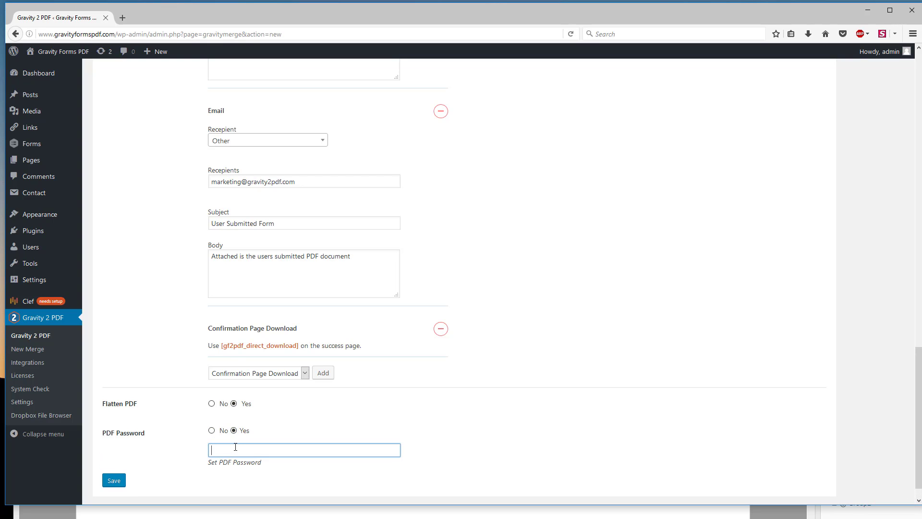
{"action": "type", "text": "gravity2pdf"}
{"action": "left_click_drag", "start_coordinate": [269, 449], "coordinate": [186, 448]}
{"action": "key", "text": "BackSpace"}
{"action": "left_click", "coordinate": [212, 430]}
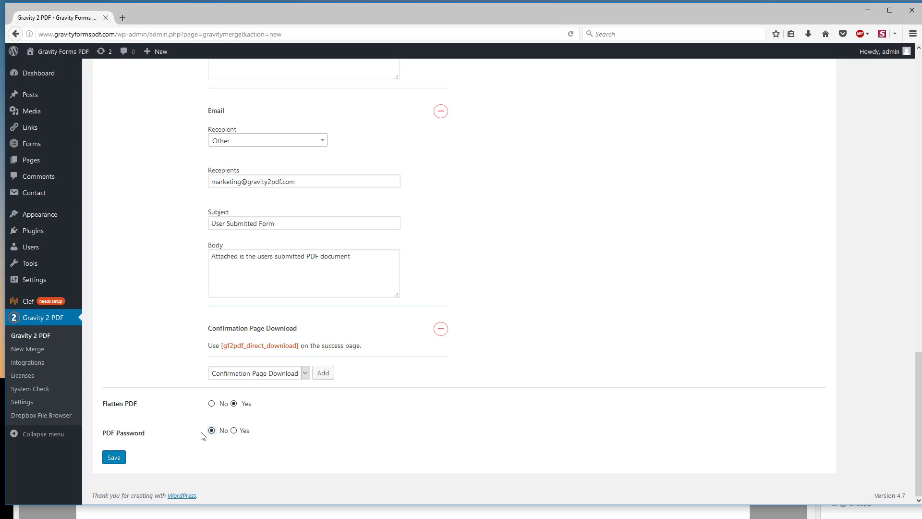
Step: Save the Field Types New merge with its delivery and PDF settings
{"action": "scroll", "coordinate": [184, 460], "scroll_direction": "up", "scroll_amount": 3}
{"action": "scroll", "coordinate": [181, 458], "scroll_direction": "down", "scroll_amount": 3}
{"action": "left_click", "coordinate": [113, 458]}
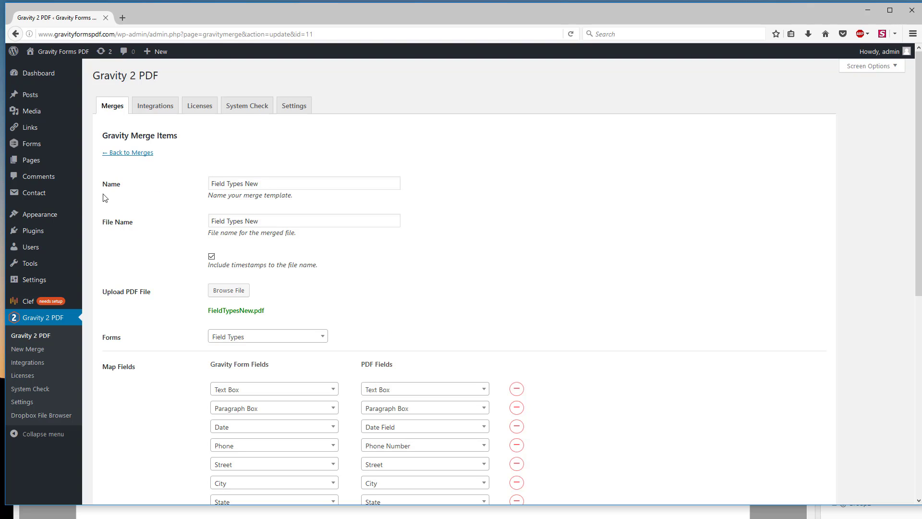
Step: Create a new WordPress page titled "Field Types New"
{"action": "left_click", "coordinate": [32, 163]}
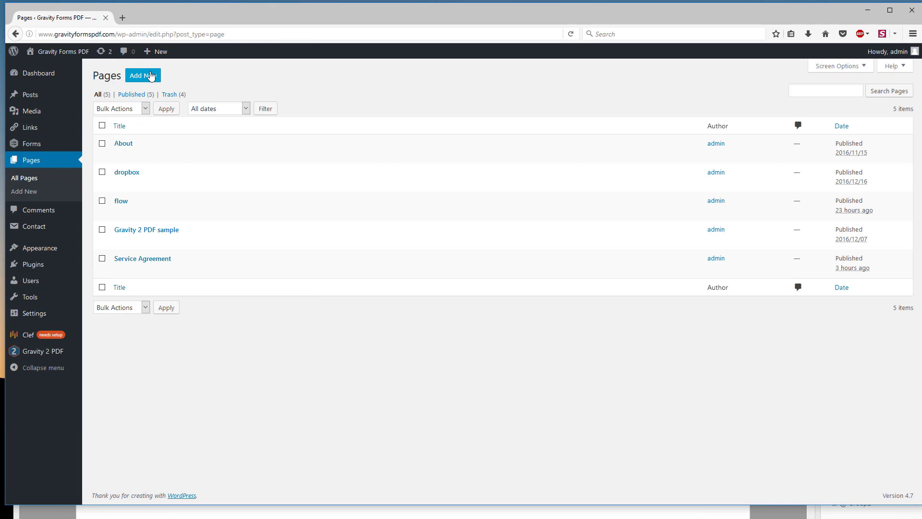
{"action": "left_click", "coordinate": [148, 75]}
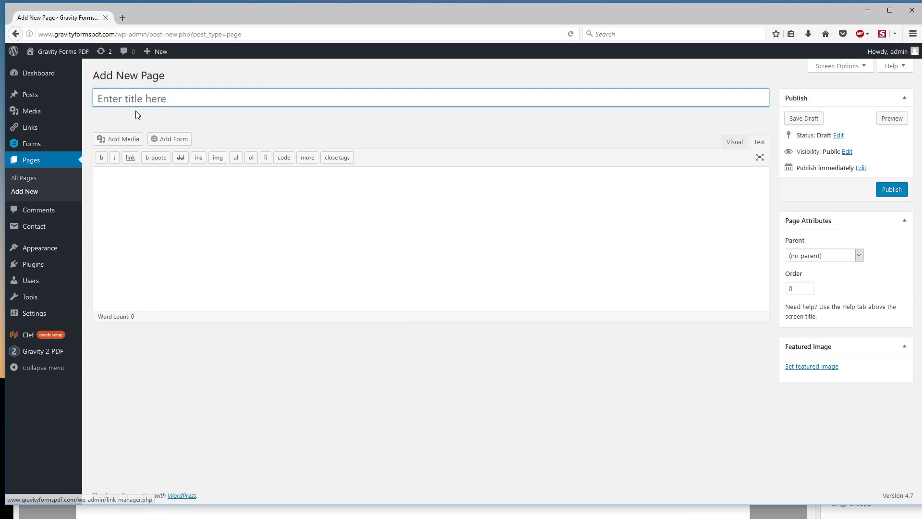
{"action": "left_click", "coordinate": [143, 96]}
{"action": "type", "text": "Fiel"}
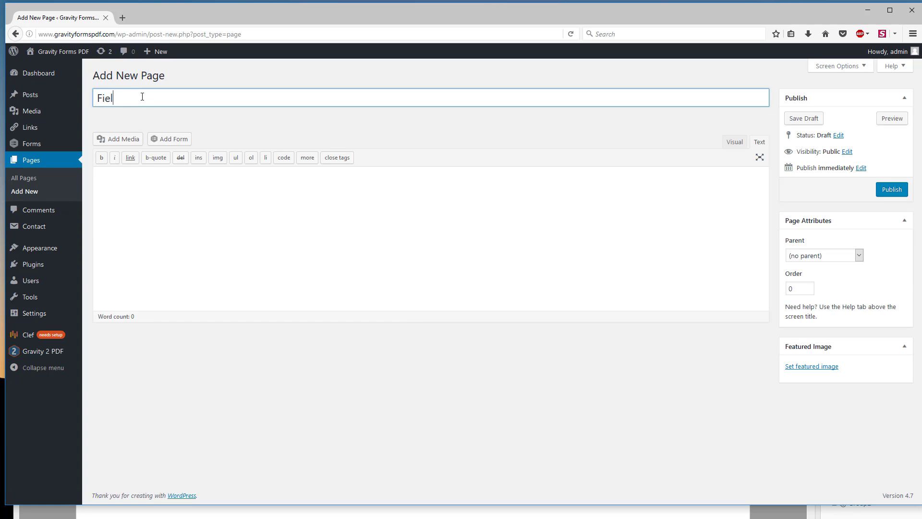
{"action": "type", "text": "d Types Netw"}
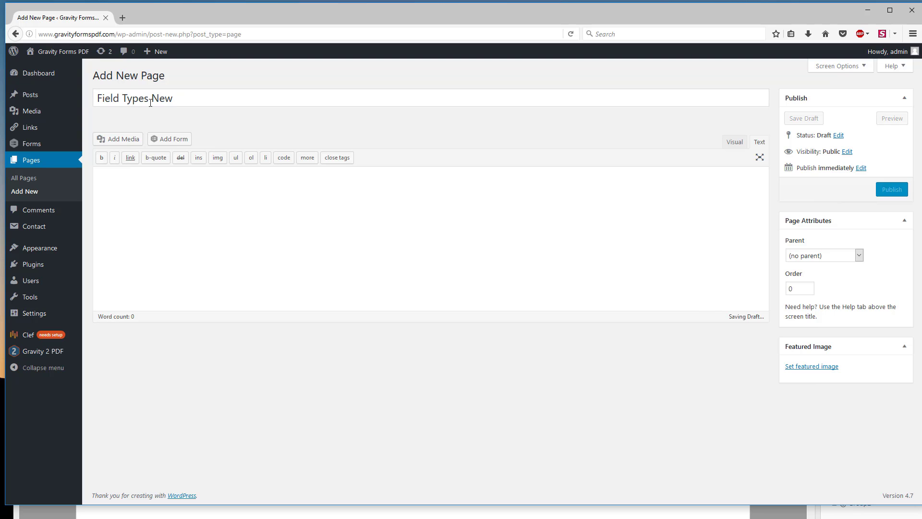
Step: Insert the Field Types form into the page content and publish the page
{"action": "left_click", "coordinate": [180, 139]}
{"action": "left_click", "coordinate": [355, 143]}
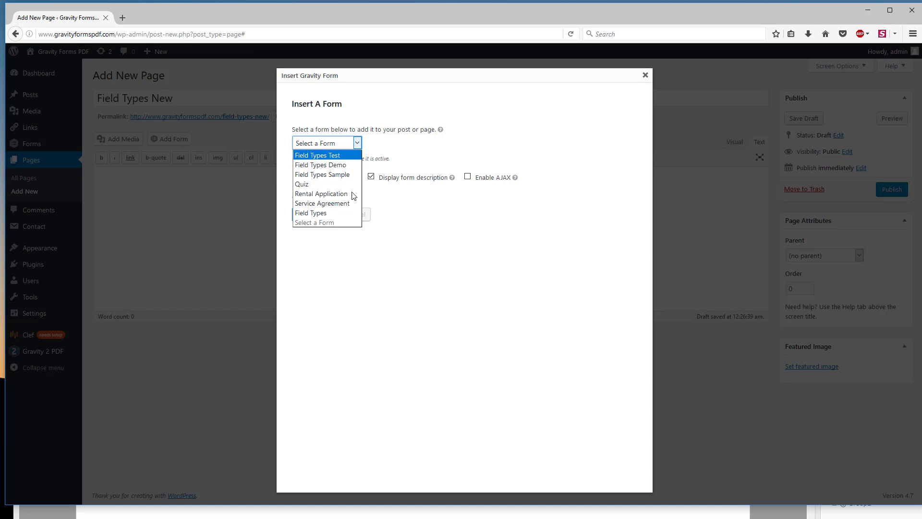
{"action": "left_click", "coordinate": [319, 213]}
{"action": "left_click", "coordinate": [316, 215]}
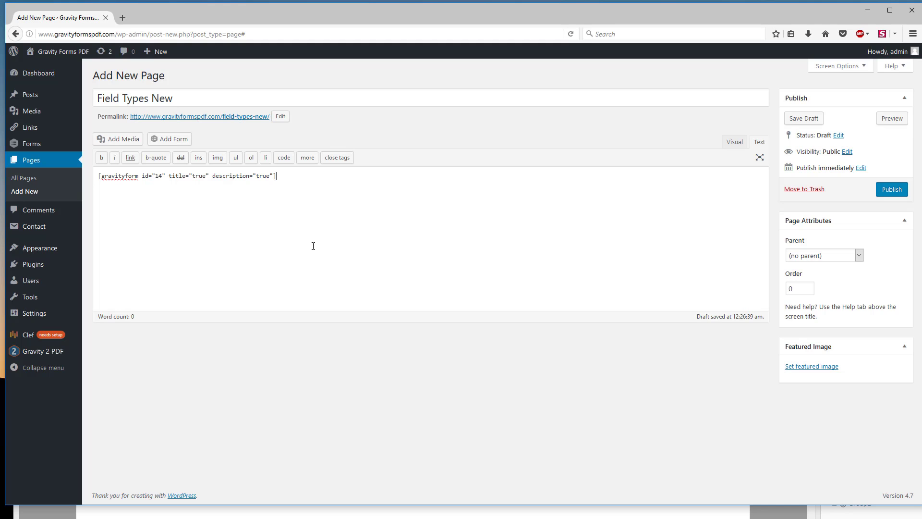
{"action": "left_click", "coordinate": [901, 190]}
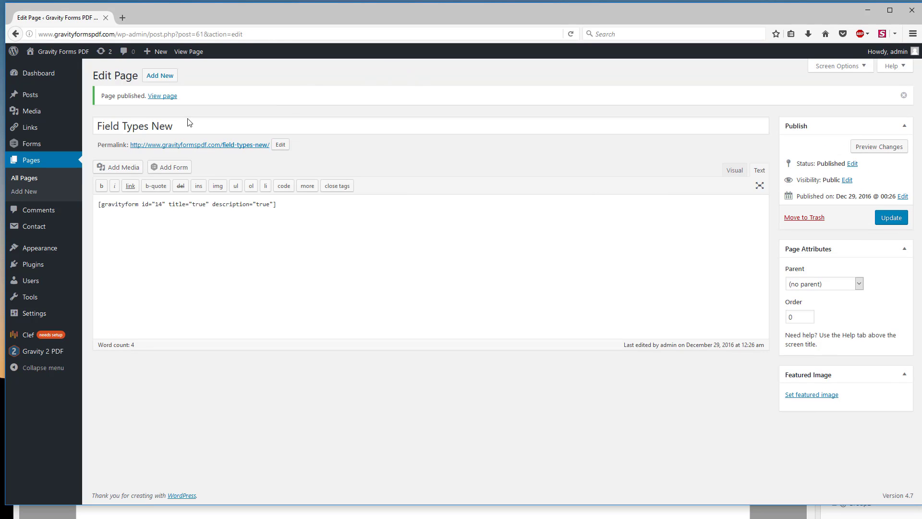
Step: Open the confirmation of the Field Types form for editing
{"action": "mouse_move", "coordinate": [27, 147]}
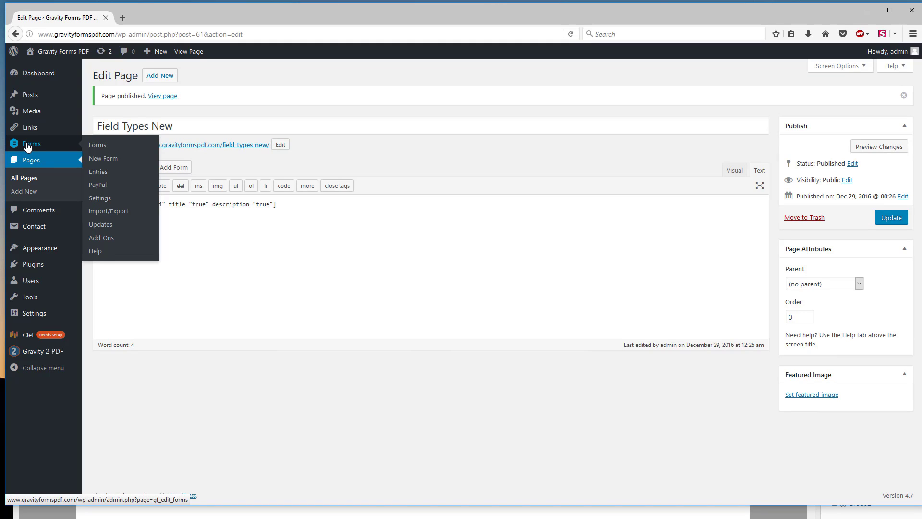
{"action": "left_click", "coordinate": [94, 147]}
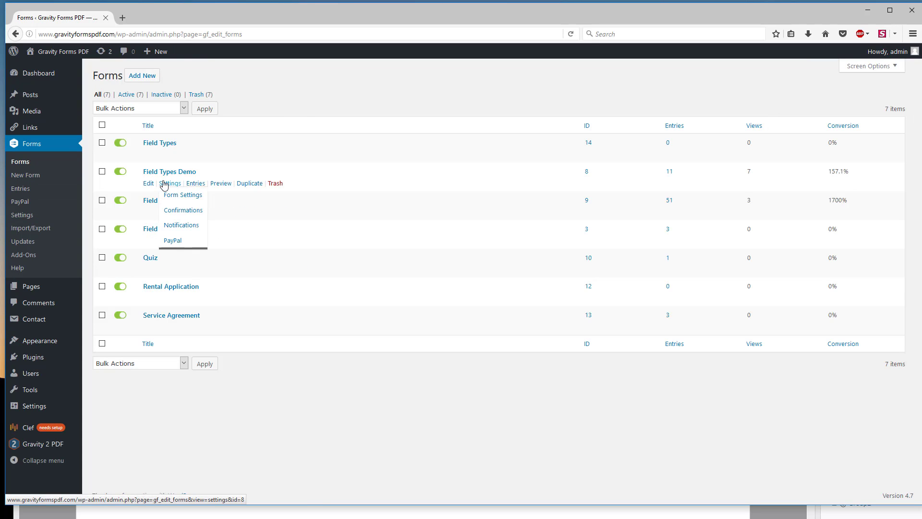
{"action": "left_click", "coordinate": [163, 143]}
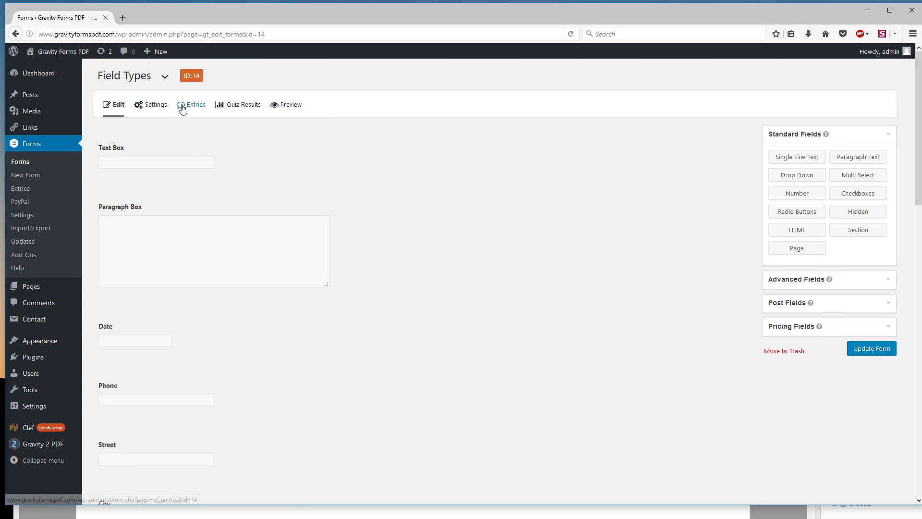
{"action": "mouse_move", "coordinate": [154, 106]}
{"action": "left_click", "coordinate": [157, 142]}
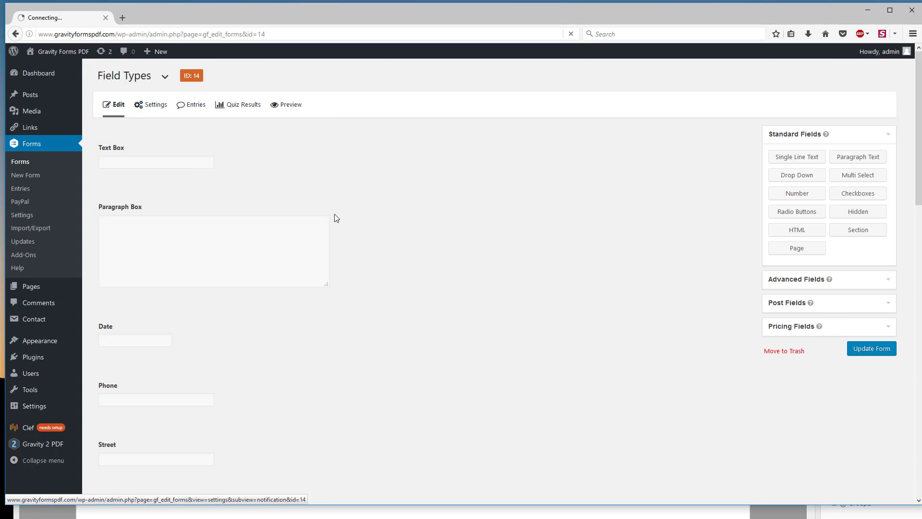
{"action": "left_click", "coordinate": [231, 185]}
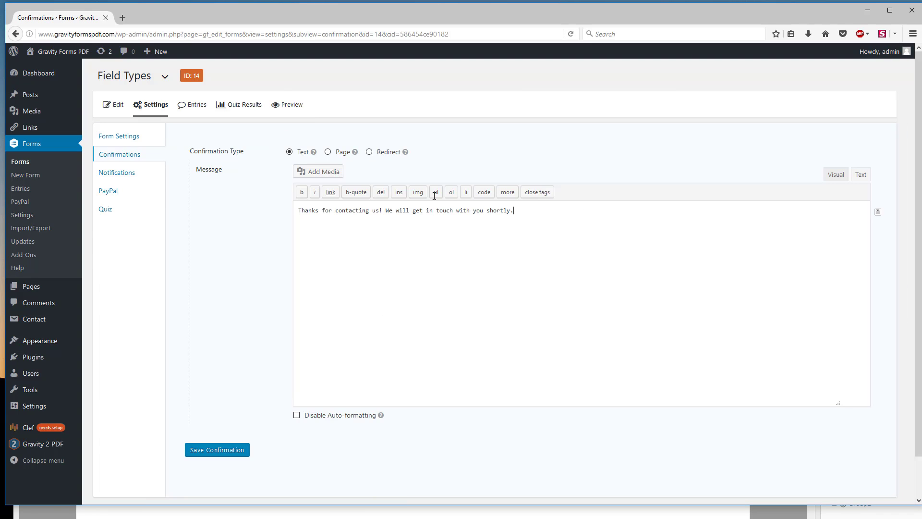
Step: Replace the confirmation message with "Thank You for Filling Out Our Form. Download your form here: [gf2pdf_direct_download]" and save the confirmation
{"action": "key", "text": "ctrl+a"}
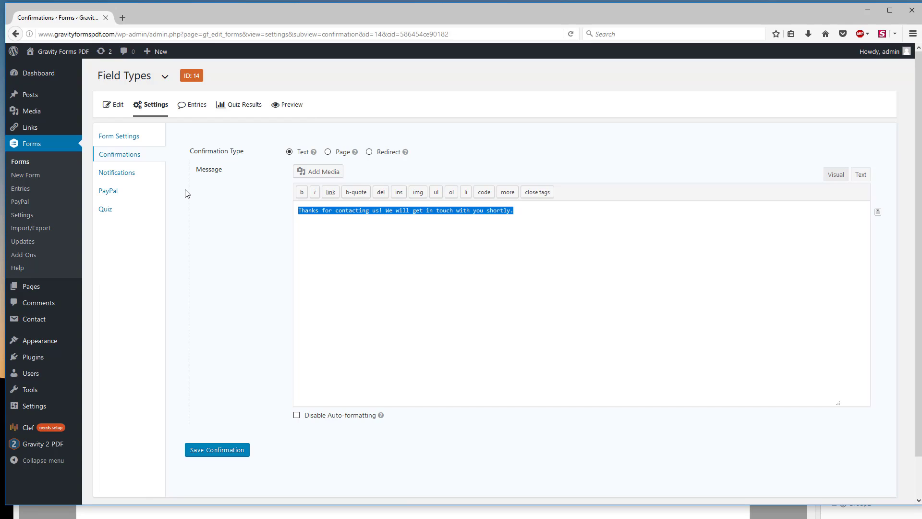
{"action": "type", "text": "Thank You for Fi"}
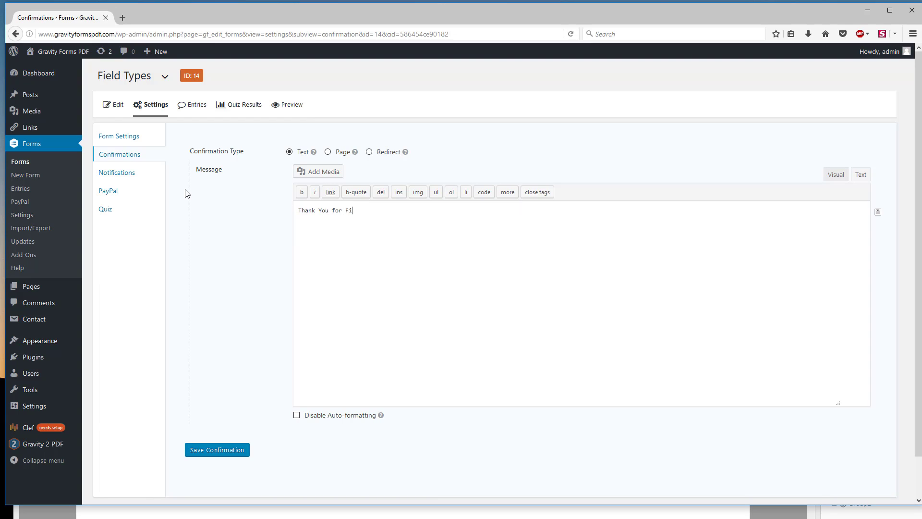
{"action": "type", "text": "lling out"}
{"action": "key", "text": "BackSpace"}
{"action": "key", "text": "BackSpace"}
{"action": "key", "text": "BackSpace"}
{"action": "type", "text": "OiuForm."}
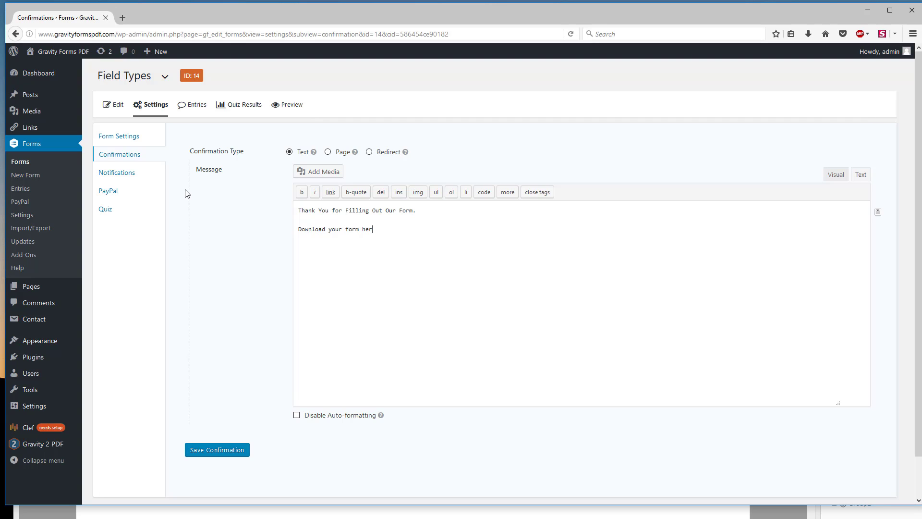
{"action": "key", "text": "ctrl+v"}
{"action": "left_click", "coordinate": [231, 449]}
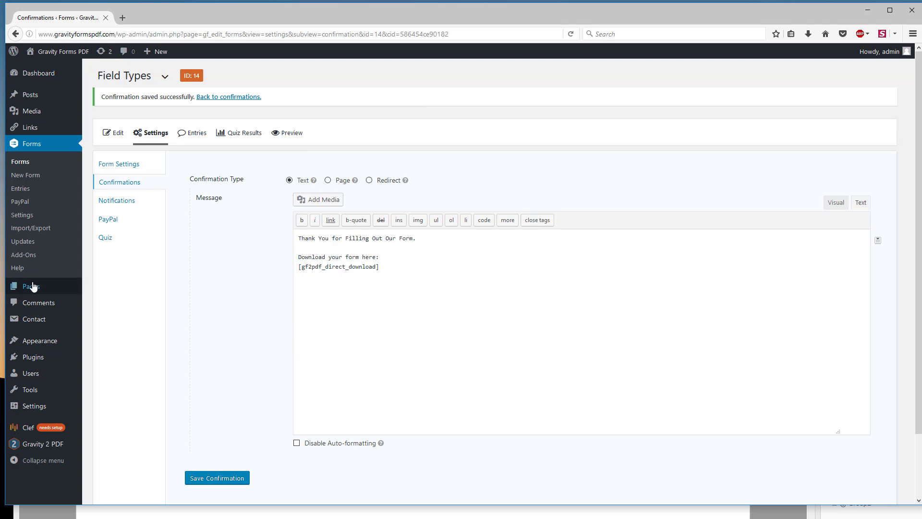
Step: Open the published Field Types New page in a new tab and look through its form down to the Submit button
{"action": "mouse_move", "coordinate": [37, 286]}
{"action": "left_click", "coordinate": [98, 288]}
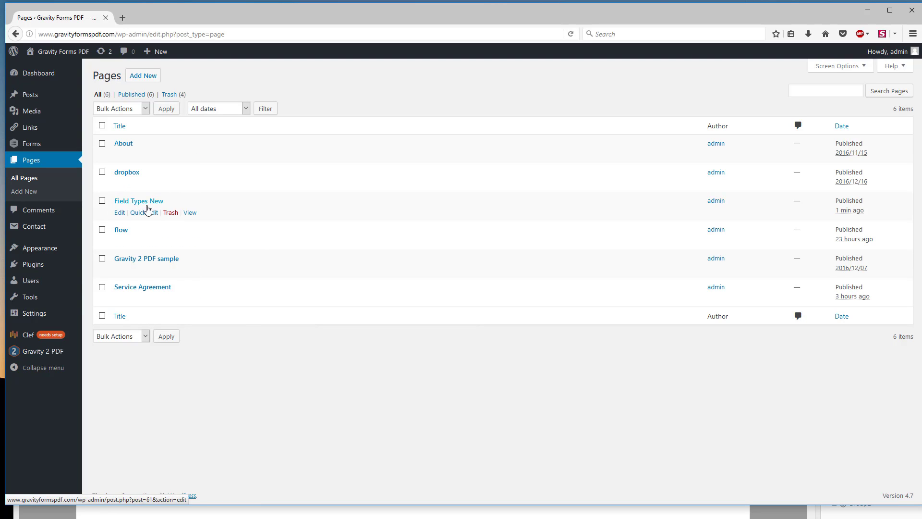
{"action": "right_click", "coordinate": [190, 213]}
{"action": "left_click", "coordinate": [215, 221]}
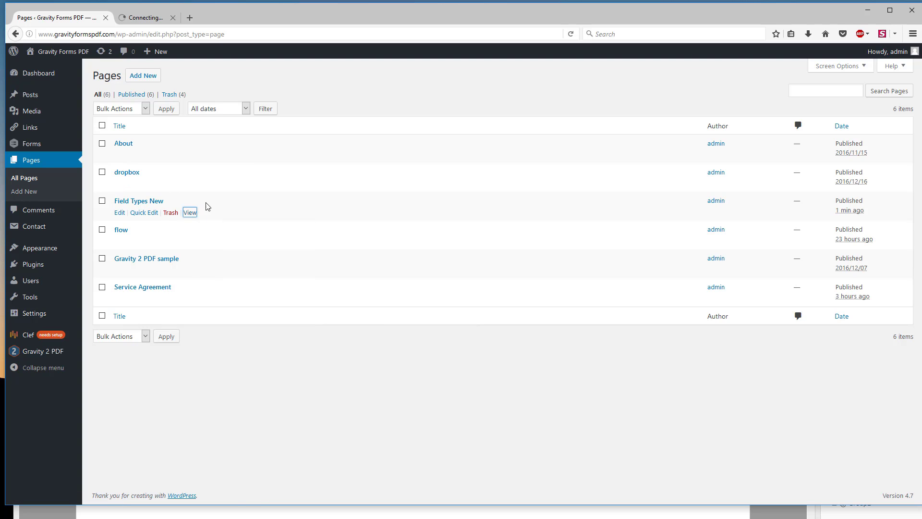
{"action": "left_click", "coordinate": [165, 20]}
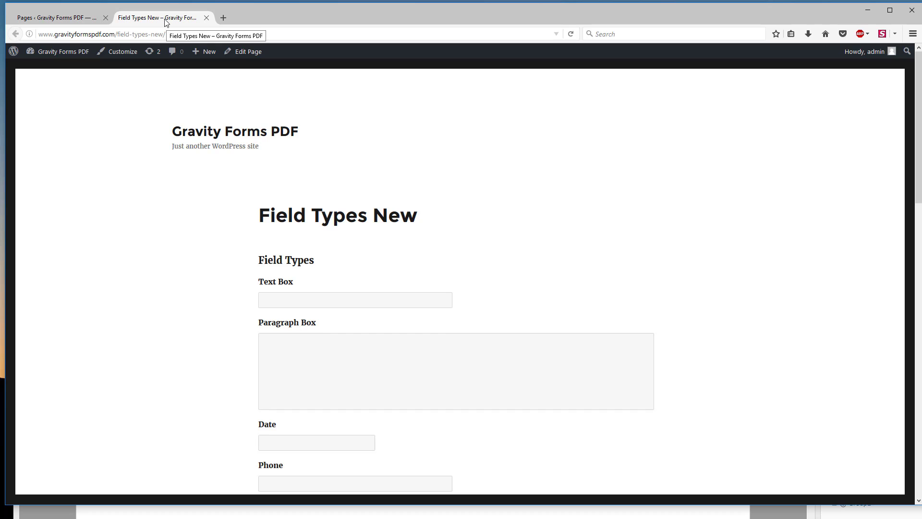
{"action": "scroll", "coordinate": [468, 250], "scroll_direction": "down", "scroll_amount": 15}
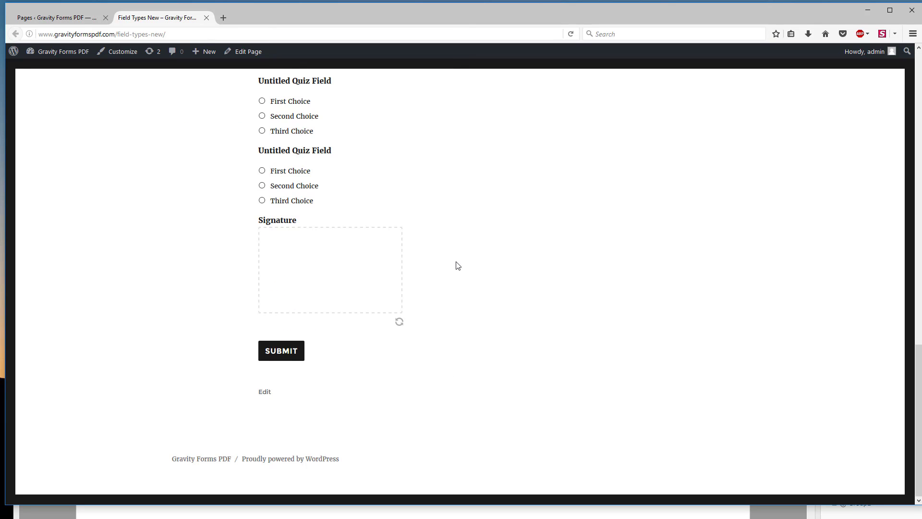
{"action": "scroll", "coordinate": [457, 265], "scroll_direction": "up", "scroll_amount": 15}
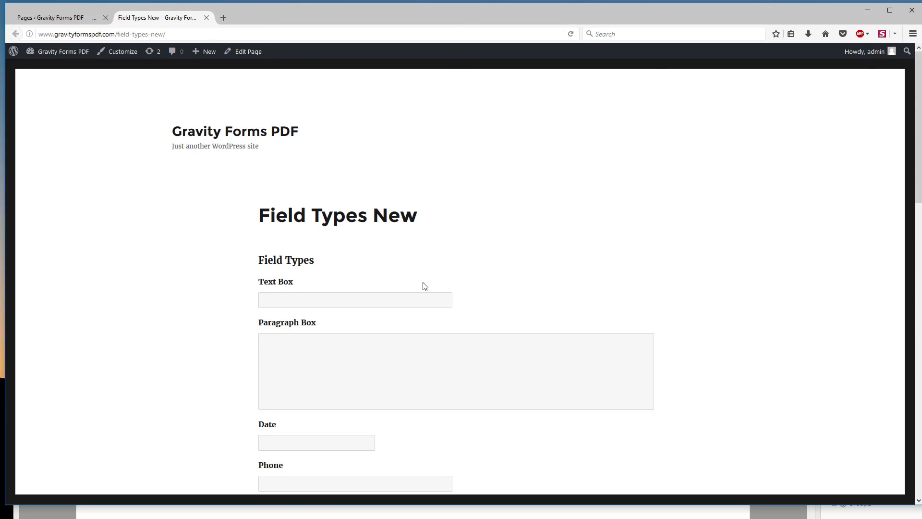
Step: Fill in the form's Text Box with the sample person's full name, correcting the misspelled surname
{"action": "left_click", "coordinate": [287, 300]}
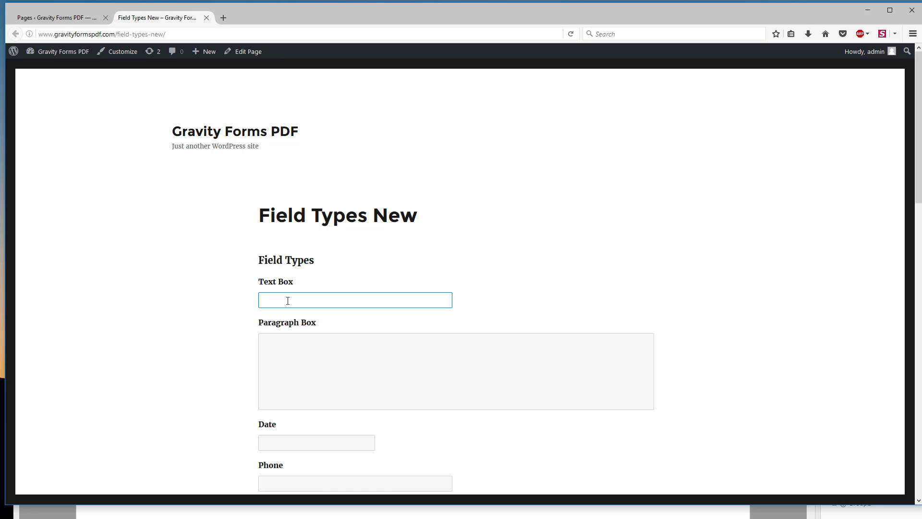
{"action": "type", "text": "Bob Smith"}
{"action": "key", "text": "Tab"}
{"action": "left_click", "coordinate": [321, 370]}
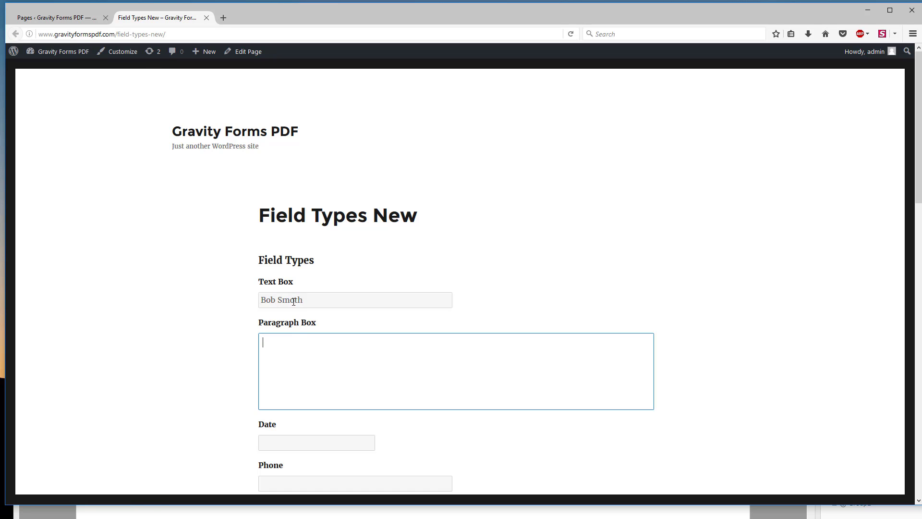
{"action": "left_click", "coordinate": [290, 300]}
{"action": "key", "text": "Delete"}
{"action": "type", "text": "ith"}
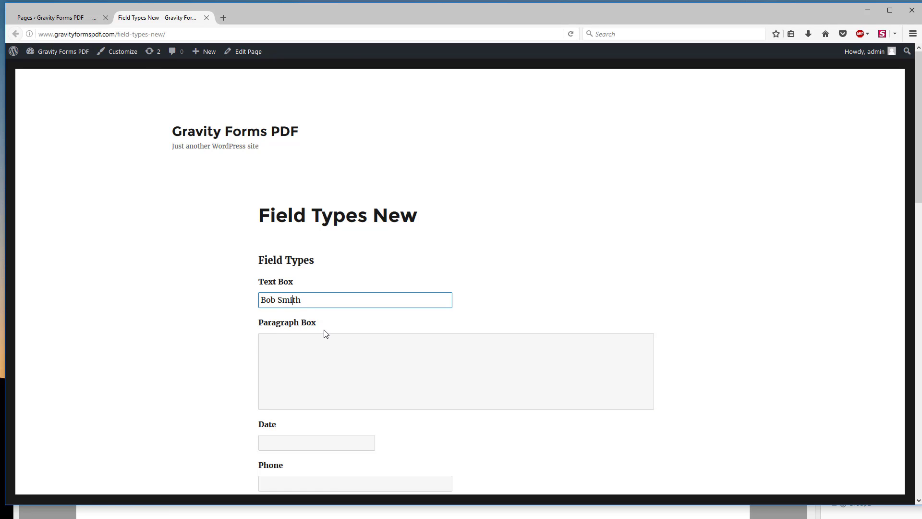
Step: Fill in the Paragraph Box with a short sample phrase made of the person's name and "text are box"
{"action": "left_click", "coordinate": [323, 339]}
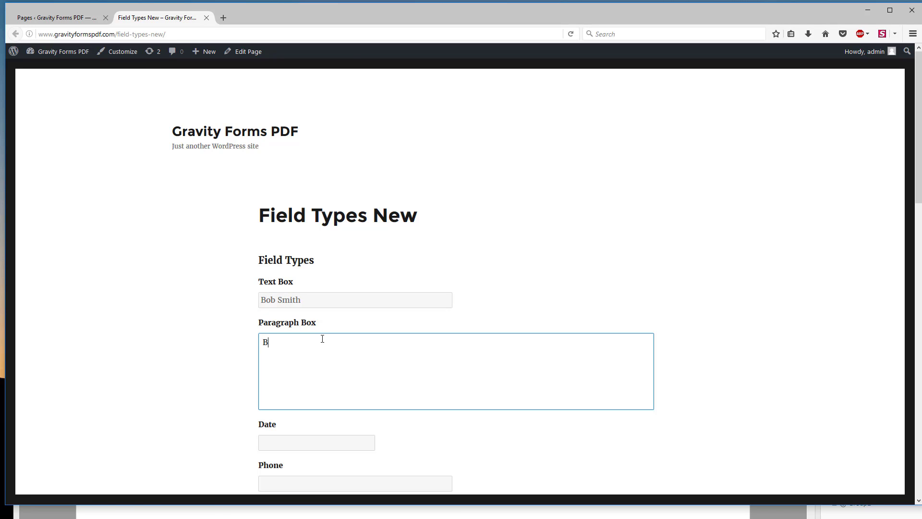
{"action": "type", "text": "Bob smth"}
{"action": "key", "text": "BackSpace"}
{"action": "type", "text": "ths text are box"}
Step: Set the form's Date field to 12/28/2016
{"action": "scroll", "coordinate": [301, 338], "scroll_direction": "down", "scroll_amount": 3}
{"action": "left_click", "coordinate": [277, 276]}
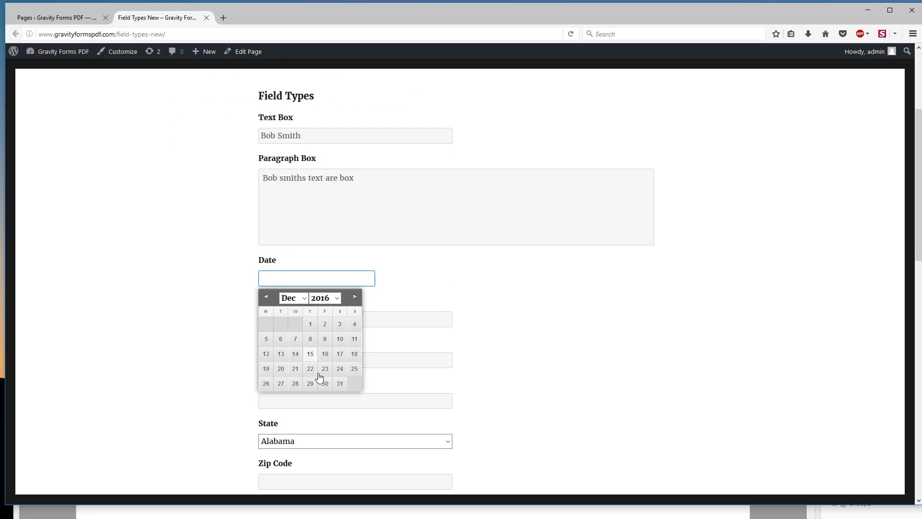
{"action": "left_click", "coordinate": [295, 383]}
Step: Fill in the form's Phone field with the sample toll-free phone number
{"action": "left_click", "coordinate": [273, 321]}
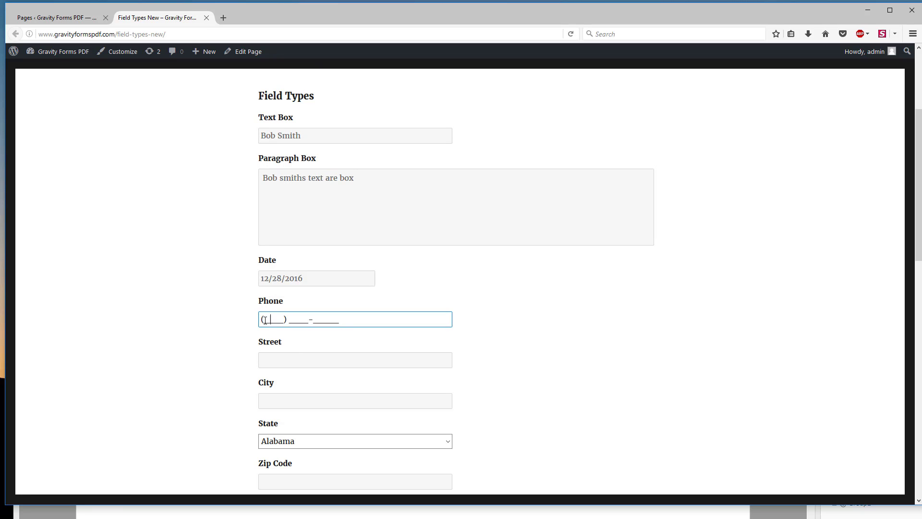
{"action": "type", "text": "800"}
{"action": "key", "text": "BackSpace"}
{"action": "key", "text": "BackSpace"}
{"action": "type", "text": "800) 555-1"}
{"action": "key", "text": "Tab"}
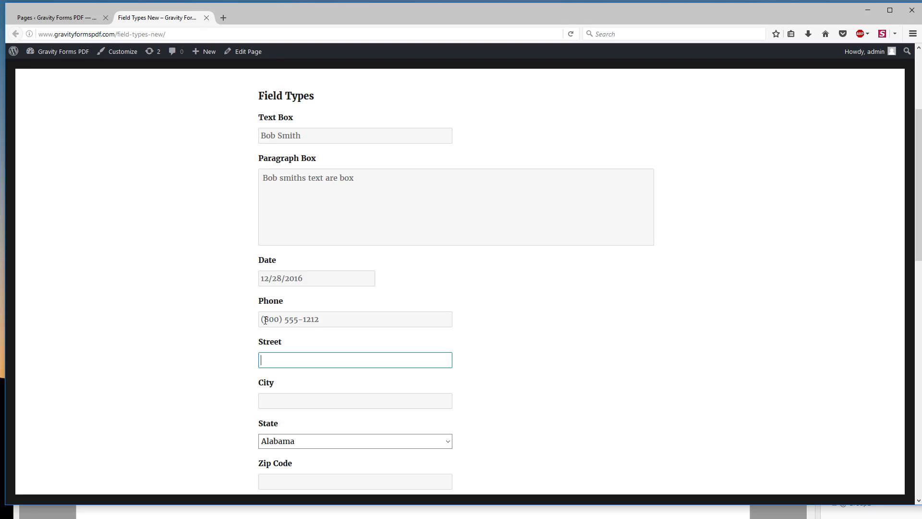
Step: Fill in the Street field with a made-up street name and the City field with the placeholder "City Name"
{"action": "type", "text": "My Wonderful Street"}
{"action": "key", "text": "Tab"}
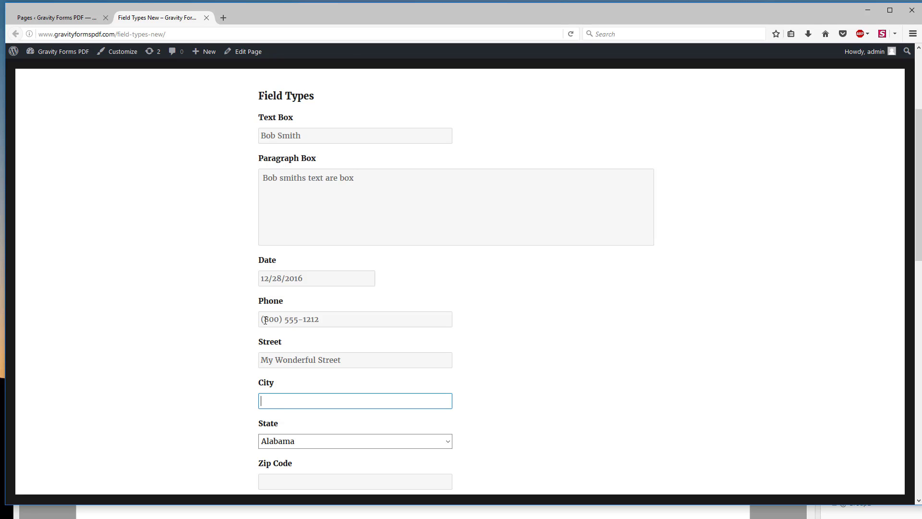
{"action": "type", "text": "City Name"}
{"action": "key", "text": "Tab"}
Step: Set the State to South Dakota and fill in the Zip Code field with a sample five-digit code
{"action": "scroll", "coordinate": [248, 355], "scroll_direction": "down", "scroll_amount": 1}
{"action": "scroll", "coordinate": [248, 355], "scroll_direction": "down", "scroll_amount": 4}
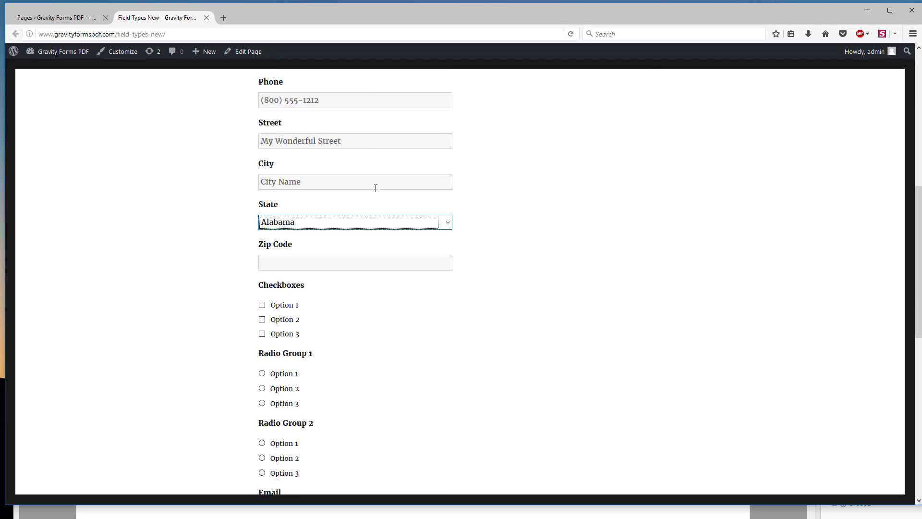
{"action": "left_click", "coordinate": [327, 222]}
{"action": "scroll", "coordinate": [389, 379], "scroll_direction": "down", "scroll_amount": 11}
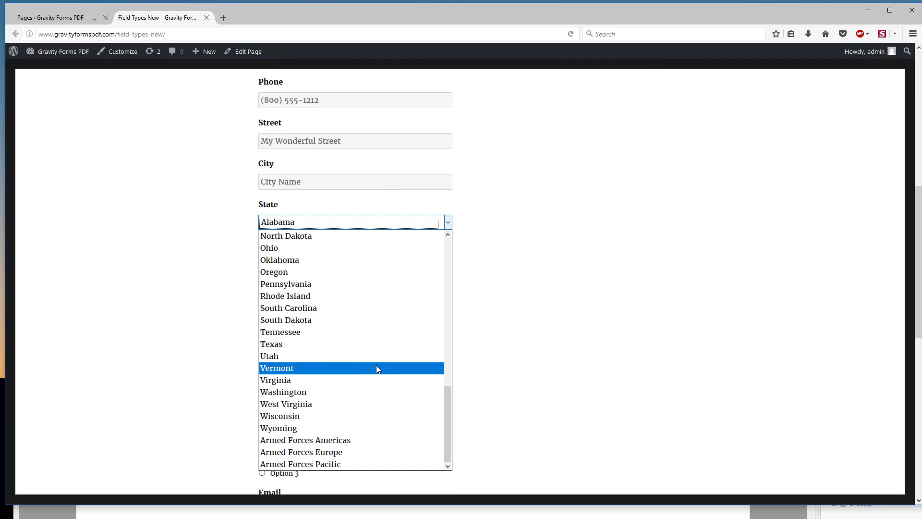
{"action": "left_click", "coordinate": [288, 320]}
{"action": "left_click", "coordinate": [287, 263]}
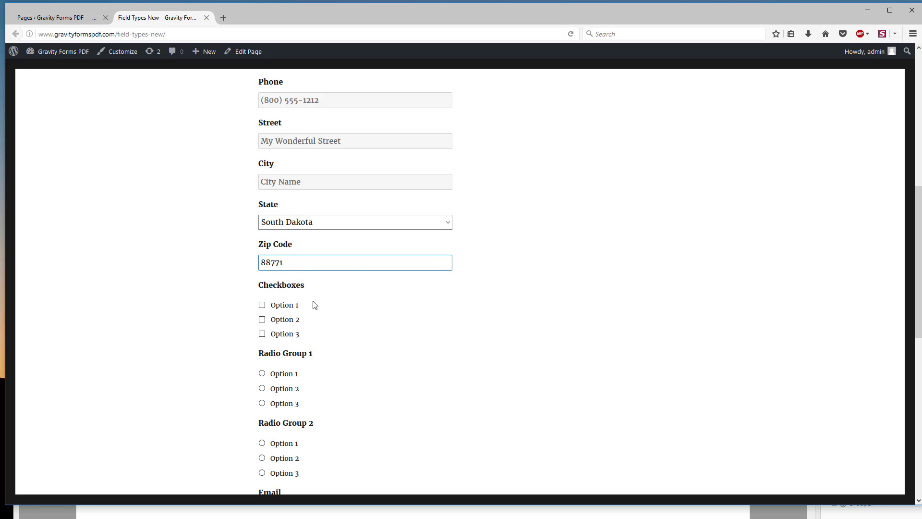
Step: Check only Option 1 under Checkboxes, and choose Option 2 in Radio Group 1 and Option 3 in Radio Group 2
{"action": "scroll", "coordinate": [323, 298], "scroll_direction": "down", "scroll_amount": 4}
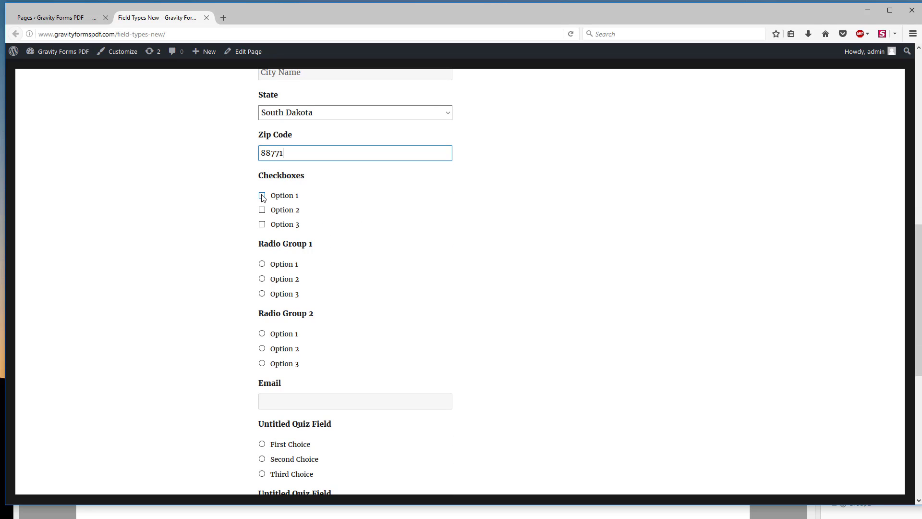
{"action": "left_click", "coordinate": [262, 195]}
{"action": "left_click", "coordinate": [261, 209]}
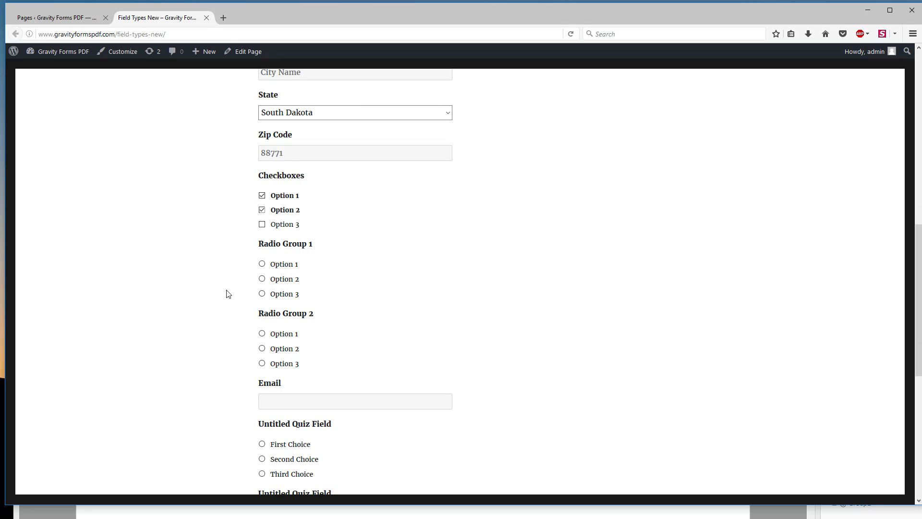
{"action": "left_click", "coordinate": [262, 278]}
{"action": "left_click", "coordinate": [262, 209]}
{"action": "left_click", "coordinate": [262, 208]}
{"action": "left_click", "coordinate": [262, 363]}
Step: Fill in the Email field with the suggested Gravity 2 PDF e-mail address
{"action": "scroll", "coordinate": [286, 353], "scroll_direction": "down", "scroll_amount": 2}
{"action": "left_click", "coordinate": [287, 292]}
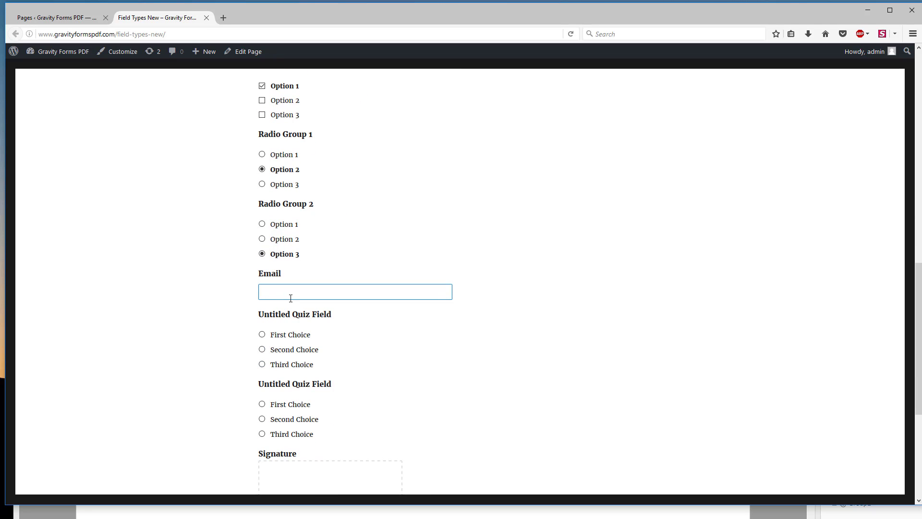
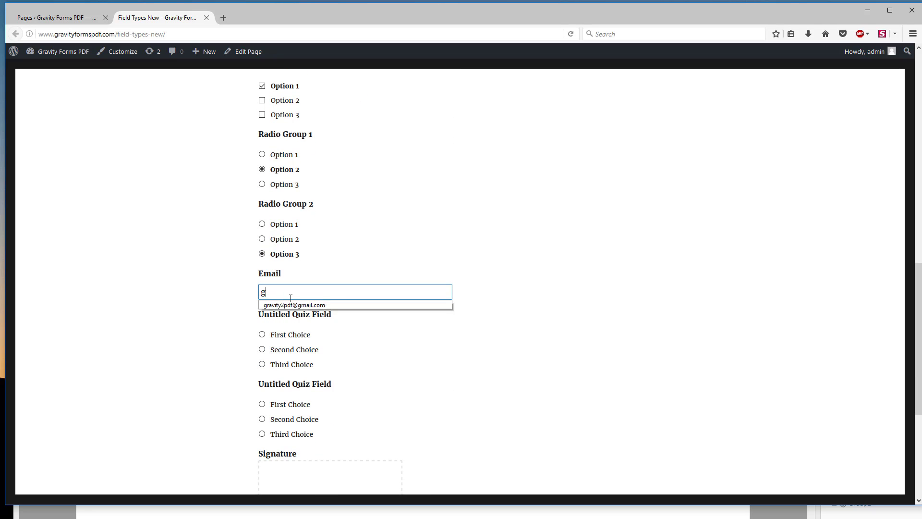
{"action": "left_click", "coordinate": [293, 304]}
Step: Answer the first quiz field with First Choice and the second quiz field with Second Choice
{"action": "scroll", "coordinate": [234, 302], "scroll_direction": "down", "scroll_amount": 1}
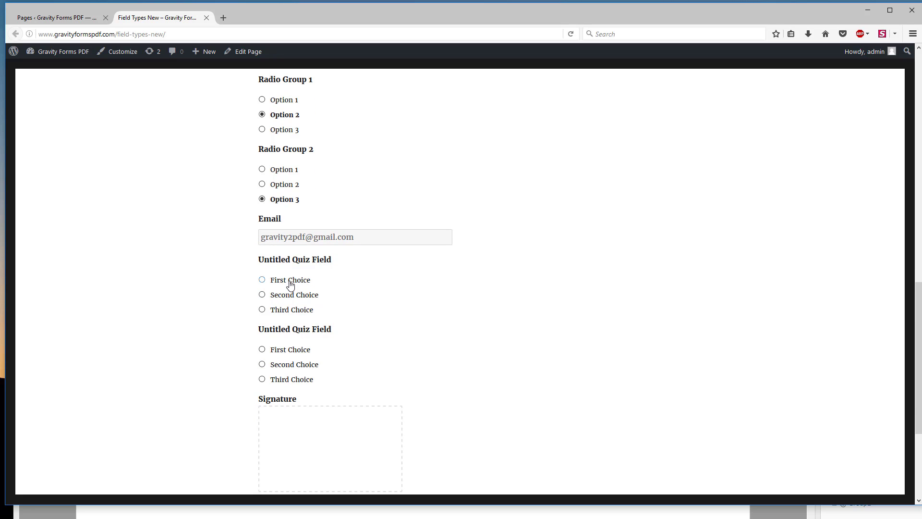
{"action": "left_click", "coordinate": [262, 280]}
{"action": "left_click", "coordinate": [281, 365]}
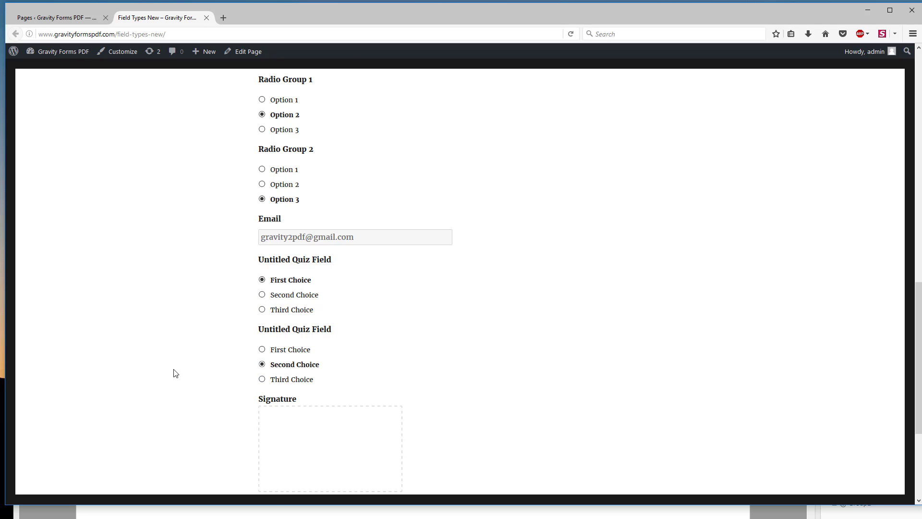
Step: Sign the Signature box by hand with the sample person's name and submit the form
{"action": "scroll", "coordinate": [192, 361], "scroll_direction": "down", "scroll_amount": 2}
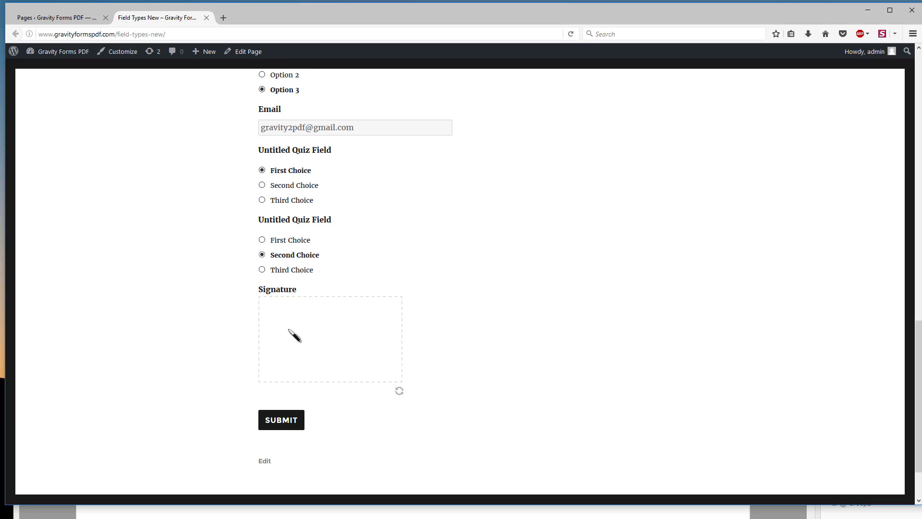
{"action": "mouse_move", "coordinate": [274, 328]}
{"action": "left_mouse_down"}
{"action": "mouse_move", "coordinate": [279, 347]}
{"action": "mouse_move", "coordinate": [302, 335]}
{"action": "mouse_move", "coordinate": [321, 344]}
{"action": "mouse_move", "coordinate": [381, 335]}
{"action": "mouse_move", "coordinate": [397, 345]}
{"action": "mouse_move", "coordinate": [396, 336]}
{"action": "left_mouse_up"}
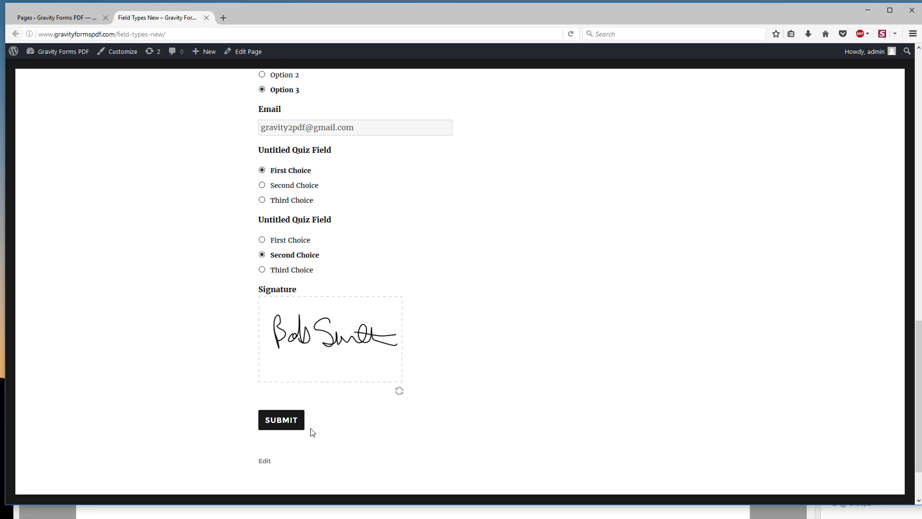
{"action": "left_click", "coordinate": [287, 422]}
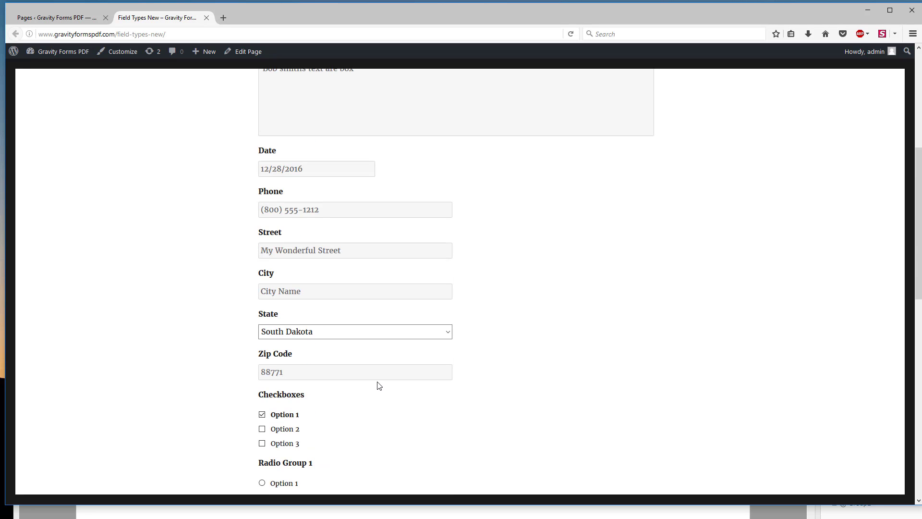
{"action": "scroll", "coordinate": [376, 387], "scroll_direction": "down", "scroll_amount": 10}
{"action": "scroll", "coordinate": [372, 407], "scroll_direction": "down", "scroll_amount": 3}
{"action": "left_click", "coordinate": [283, 351]}
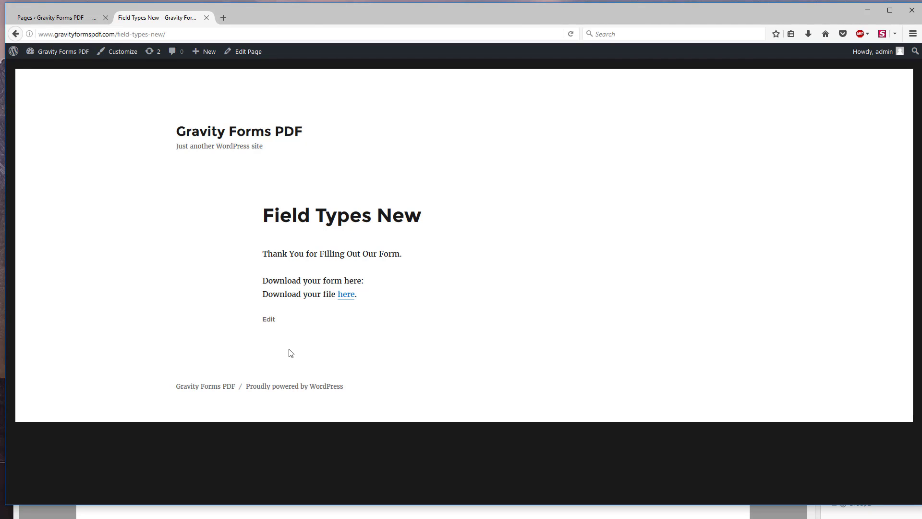
Step: Open the merged PDF from the confirmation page's download link and review its fields down to the quiz score
{"action": "left_click", "coordinate": [344, 298]}
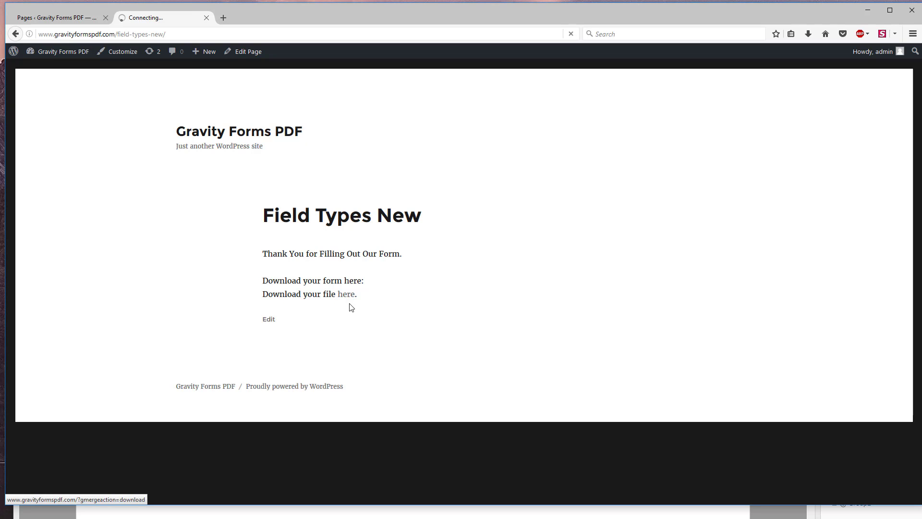
{"action": "left_click", "coordinate": [725, 261]}
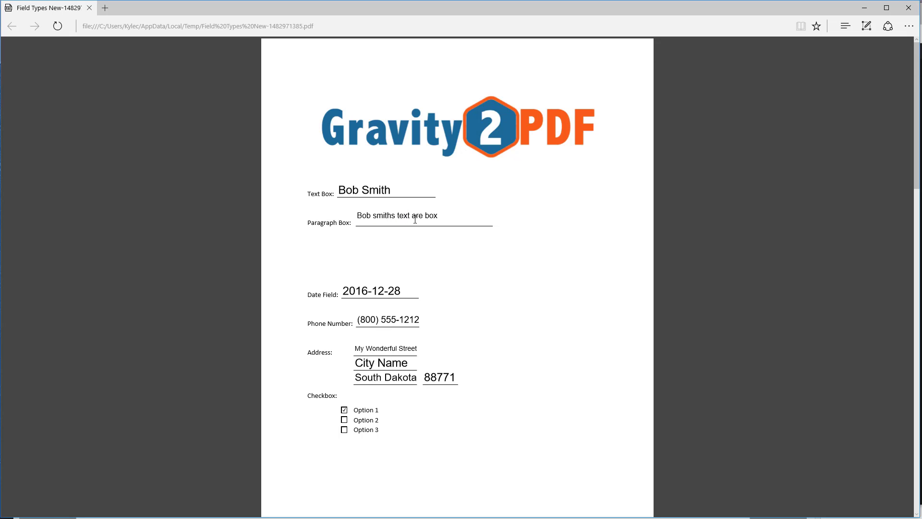
{"action": "scroll", "coordinate": [406, 278], "scroll_direction": "down", "scroll_amount": 3}
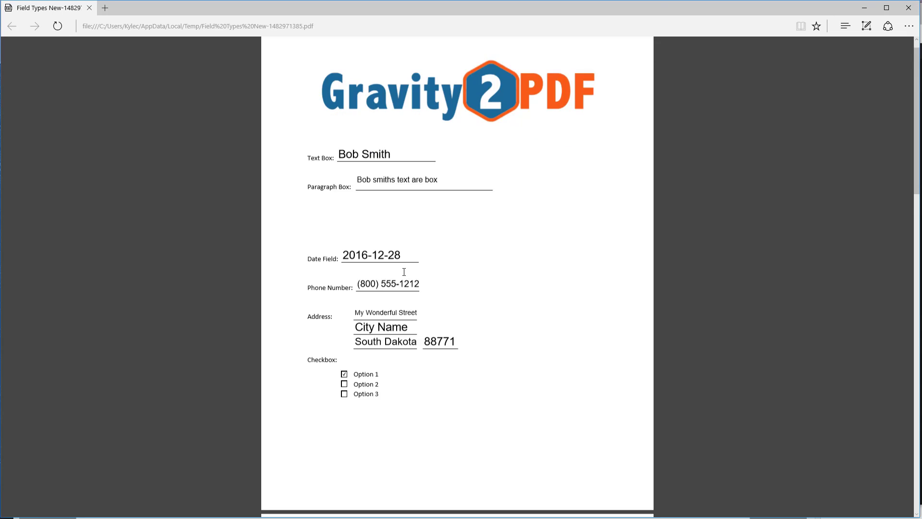
{"action": "scroll", "coordinate": [419, 248], "scroll_direction": "down", "scroll_amount": 5}
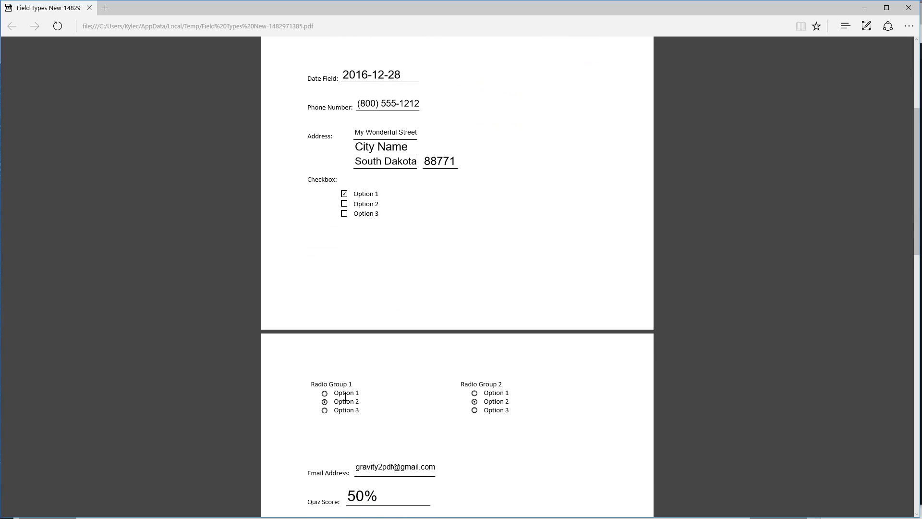
{"action": "scroll", "coordinate": [345, 397], "scroll_direction": "down", "scroll_amount": 5}
{"action": "left_click_drag", "start_coordinate": [372, 355], "coordinate": [320, 357]}
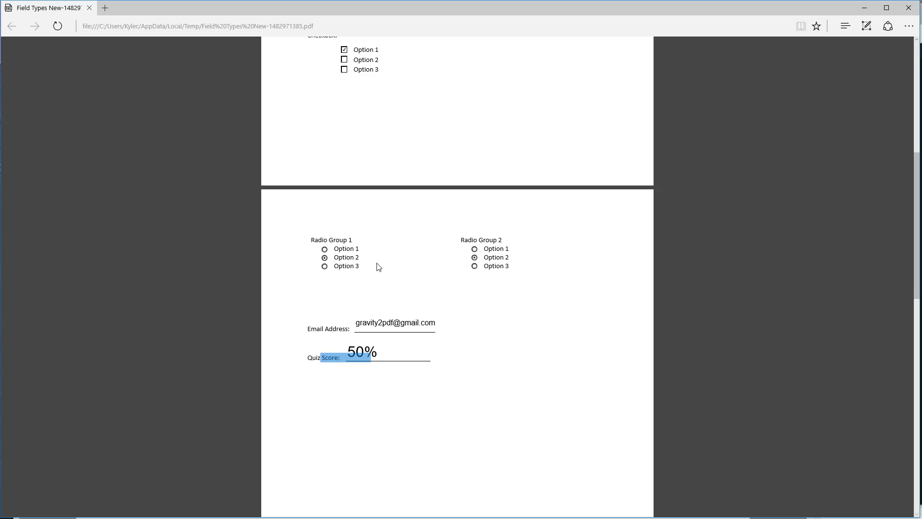
{"action": "scroll", "coordinate": [405, 291], "scroll_direction": "down", "scroll_amount": 3}
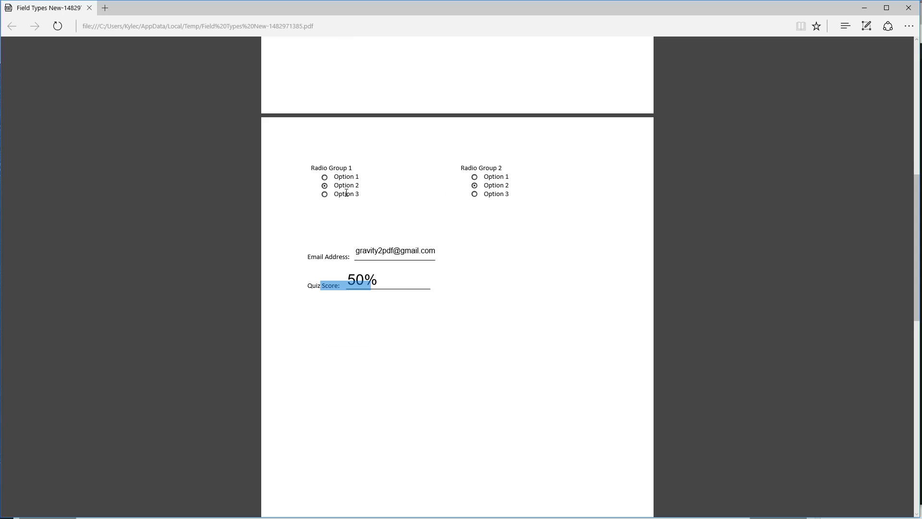
Step: Examine the entry ID, submission date, user IP, form URL and signature on the PDF's last page
{"action": "scroll", "coordinate": [418, 288], "scroll_direction": "down", "scroll_amount": 10}
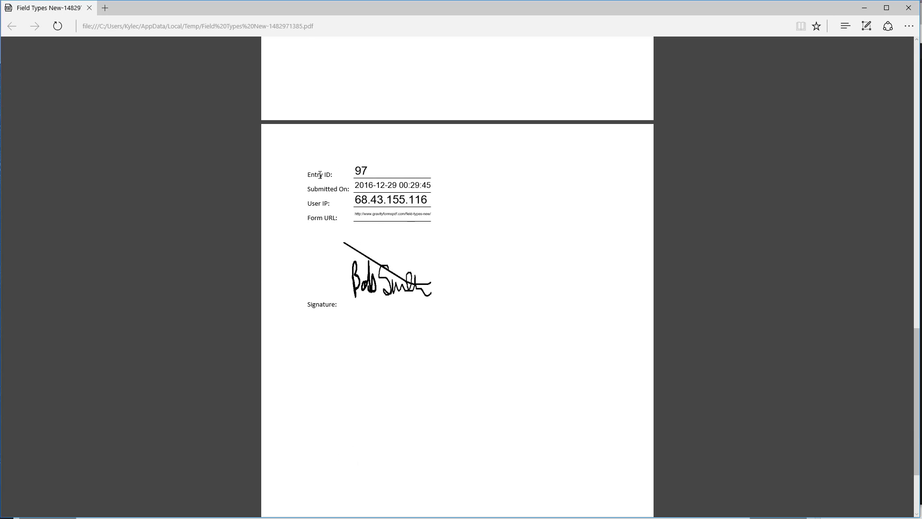
{"action": "scroll", "coordinate": [475, 235], "scroll_direction": "down", "scroll_amount": 3}
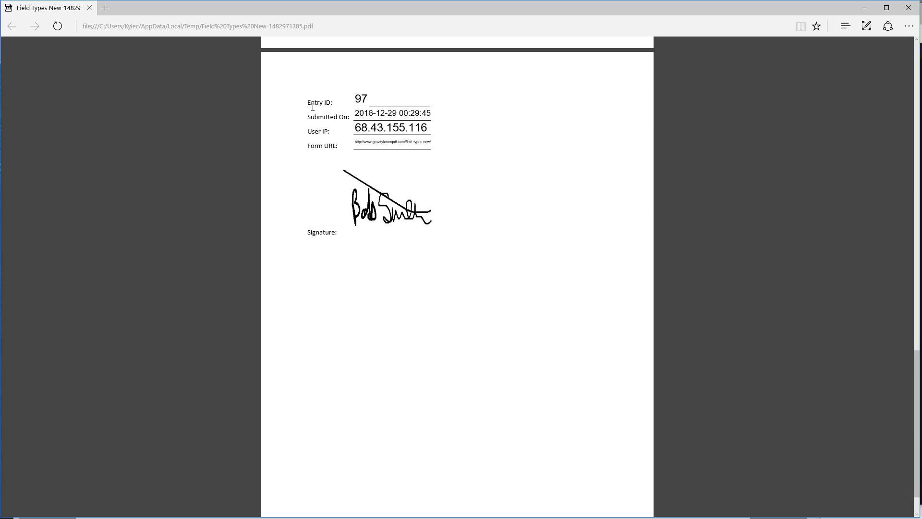
{"action": "left_click_drag", "start_coordinate": [370, 98], "coordinate": [444, 116]}
{"action": "left_click_drag", "start_coordinate": [354, 129], "coordinate": [449, 136]}
{"action": "scroll", "coordinate": [419, 137], "scroll_direction": "down", "scroll_amount": 1}
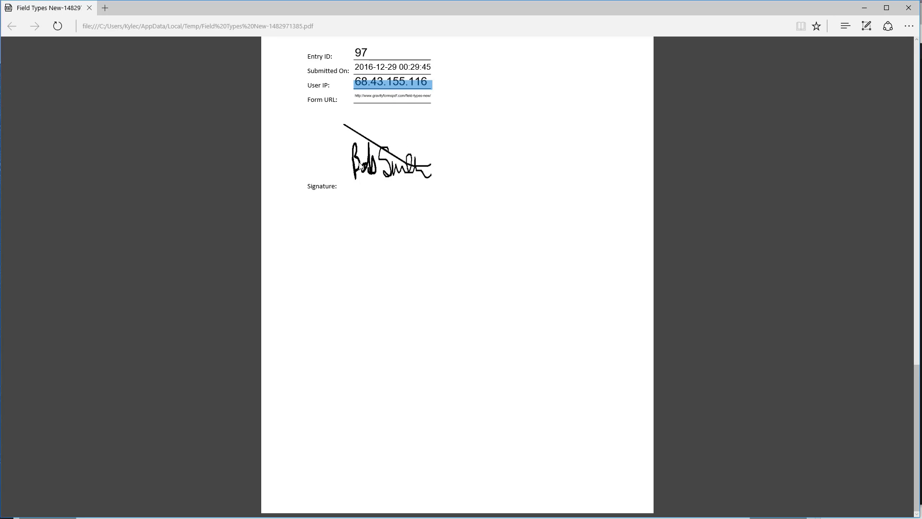
{"action": "left_click", "coordinate": [411, 177]}
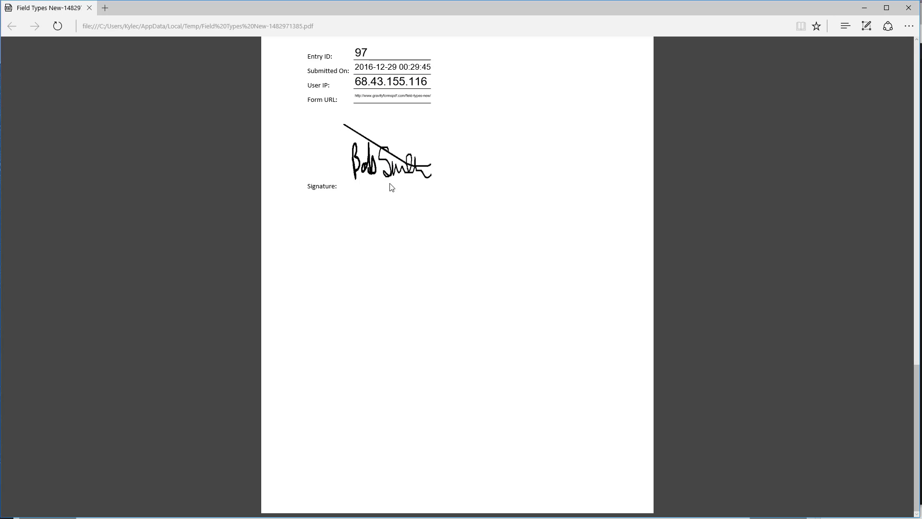
{"action": "scroll", "coordinate": [560, 285], "scroll_direction": "up", "scroll_amount": 20}
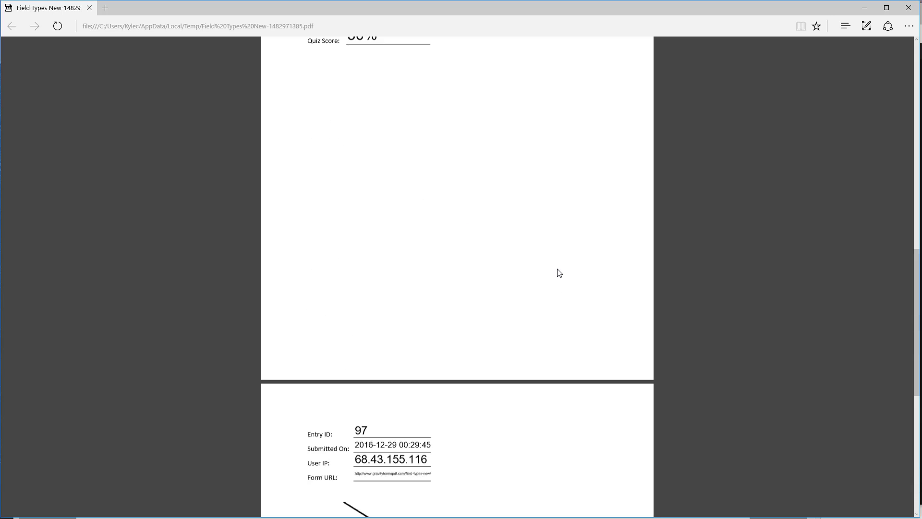
{"action": "scroll", "coordinate": [548, 278], "scroll_direction": "down", "scroll_amount": 15}
{"action": "scroll", "coordinate": [542, 281], "scroll_direction": "up", "scroll_amount": 15}
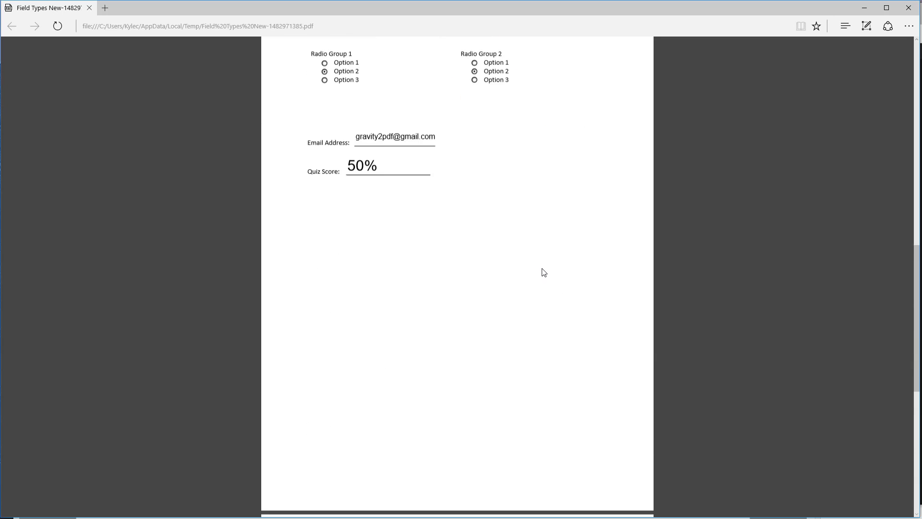